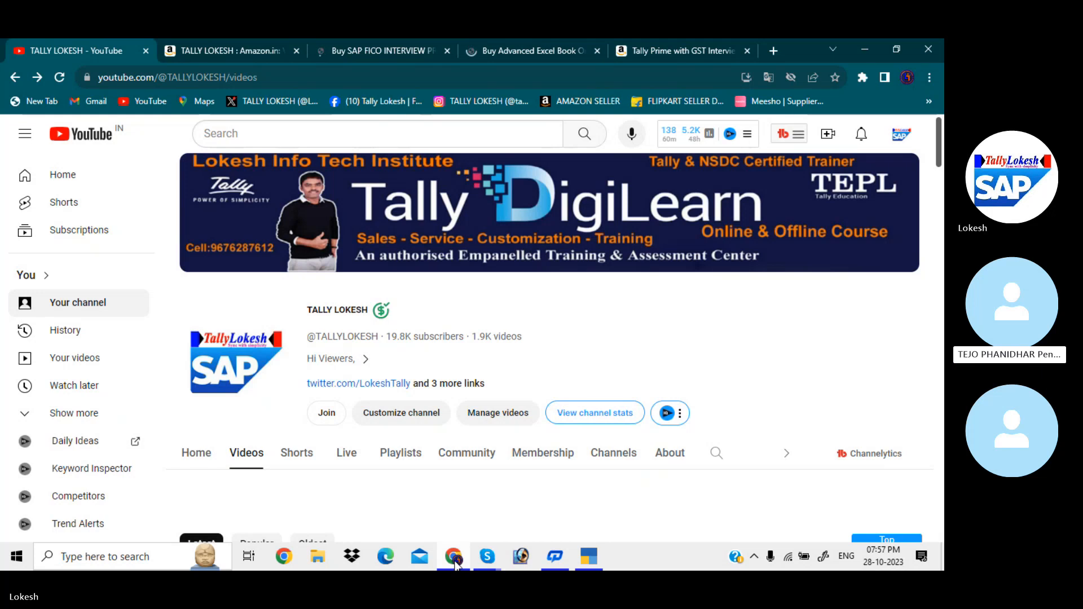
# Review the Amazon pages for the Tally Lokesh, SAP FICO Interview Preparation, Advanced Excel and Tally Prime with GST products
pyautogui.click(250, 49)
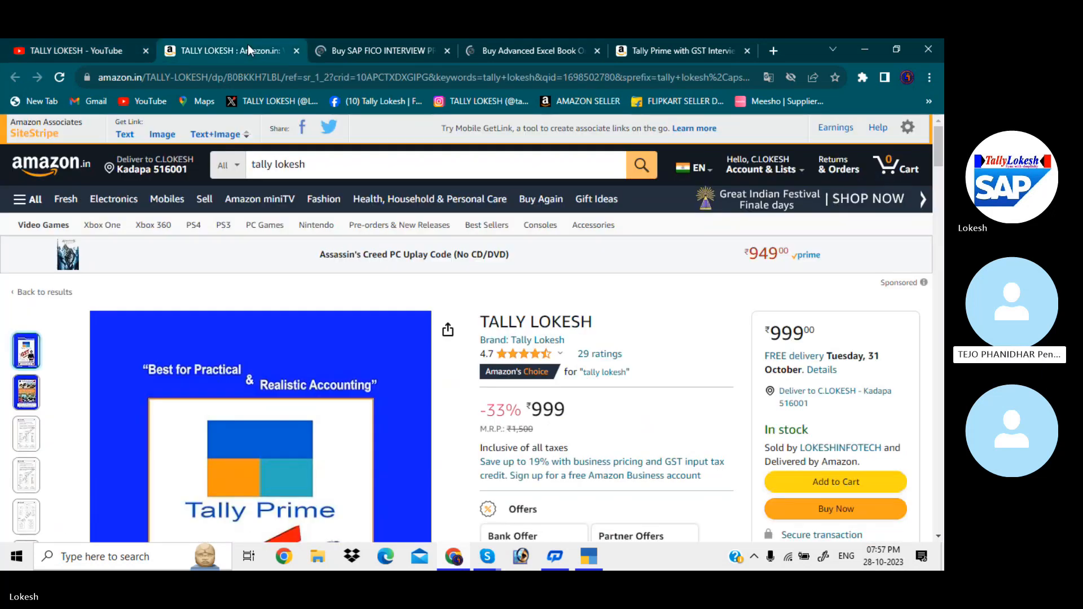
pyautogui.moveTo(938, 141)
pyautogui.mouseDown()
pyautogui.moveTo(937, 177)
pyautogui.moveTo(937, 136)
pyautogui.mouseUp()
pyautogui.click(418, 55)
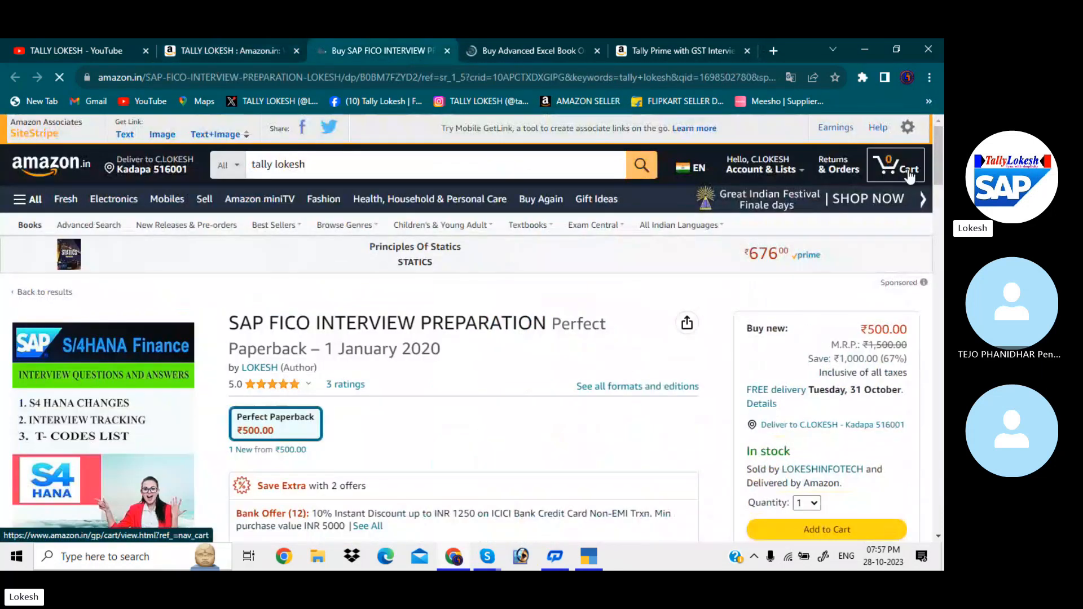
pyautogui.moveTo(938, 133); pyautogui.dragTo(653, 40)
pyautogui.click(569, 52)
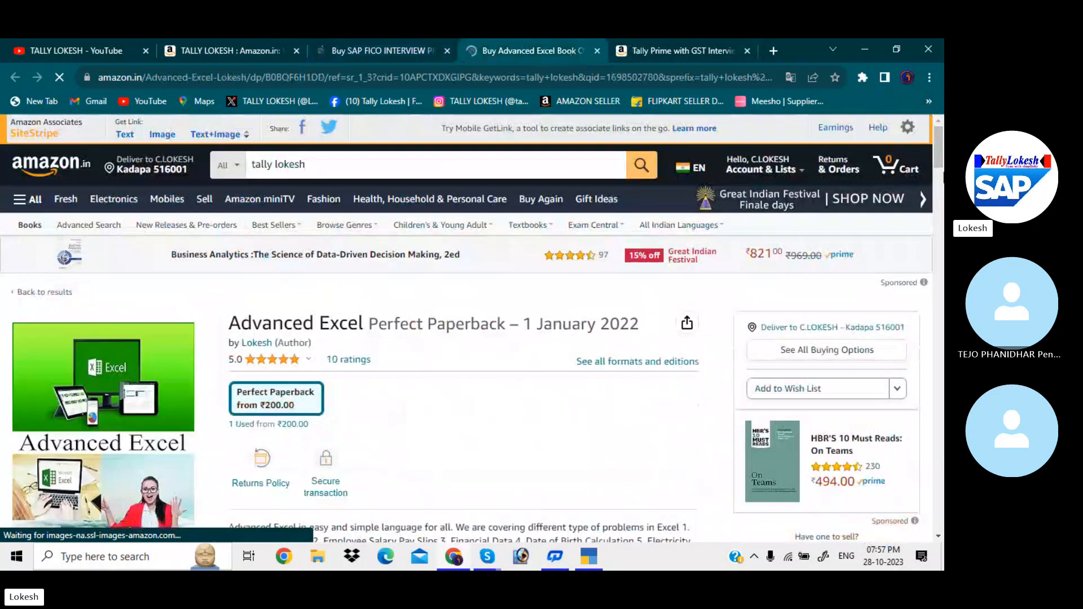
pyautogui.click(713, 53)
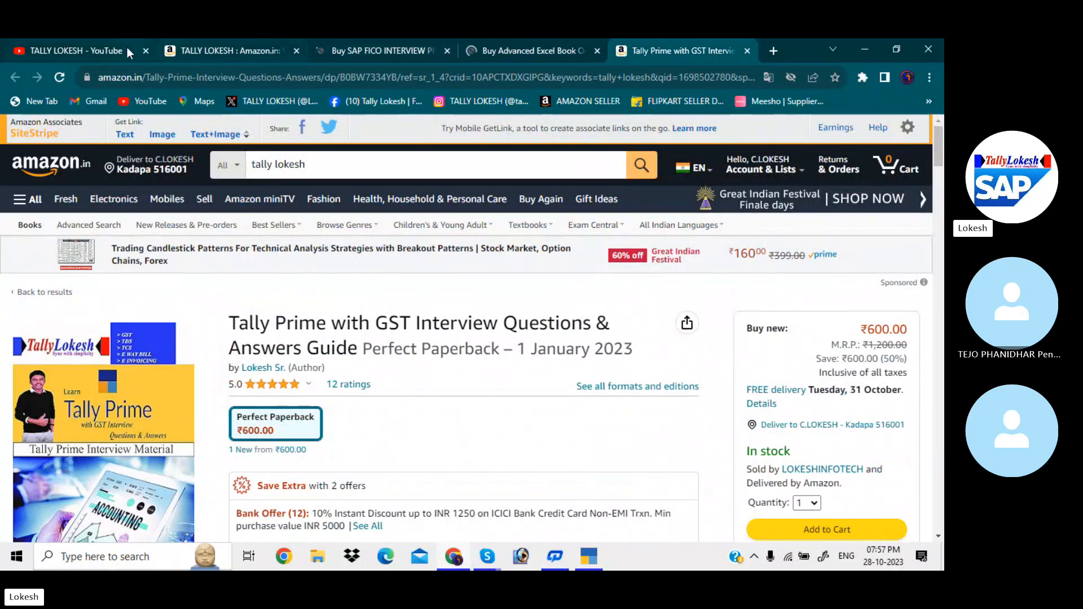
pyautogui.moveTo(119, 47)
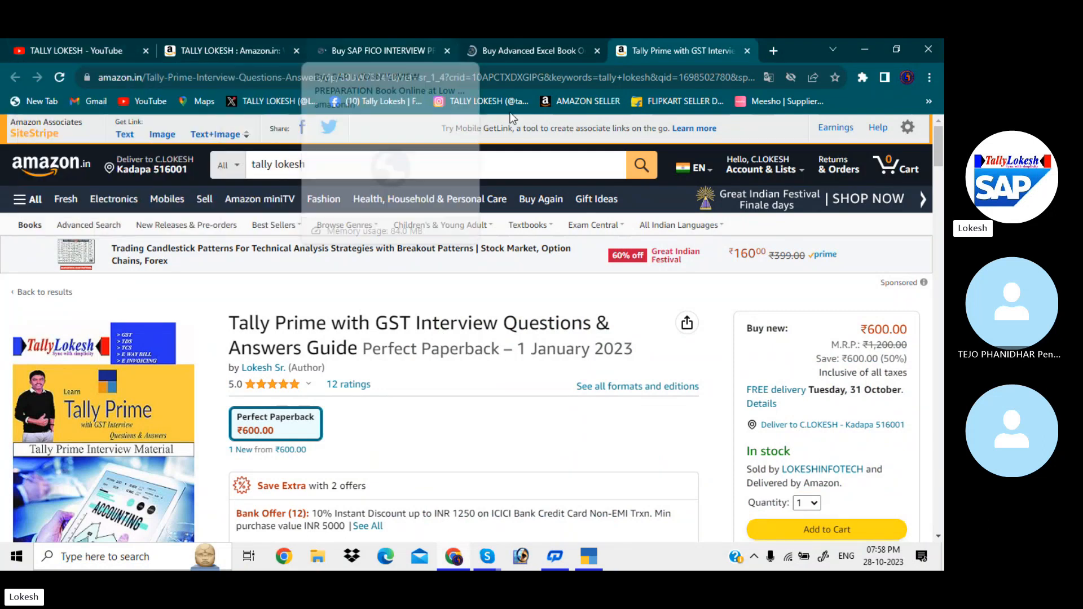
# Switch to TallyPrime and open the form for creating a company
pyautogui.click(590, 557)
pyautogui.press('Up')
pyautogui.press('Up')
pyautogui.press('Up')
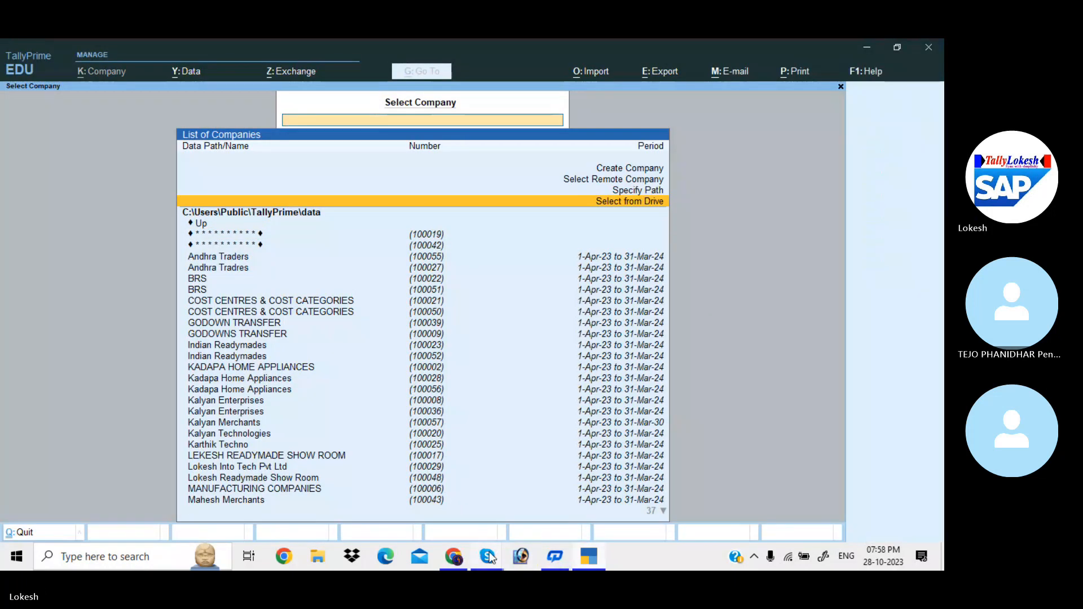
pyautogui.moveTo(488, 557)
pyautogui.click(487, 510)
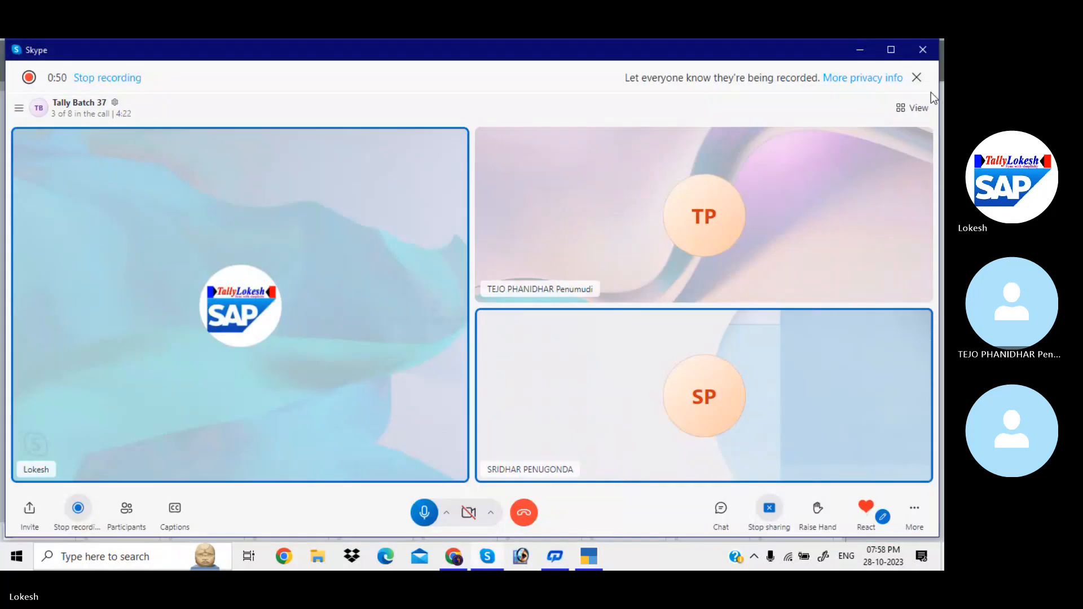
pyautogui.click(860, 53)
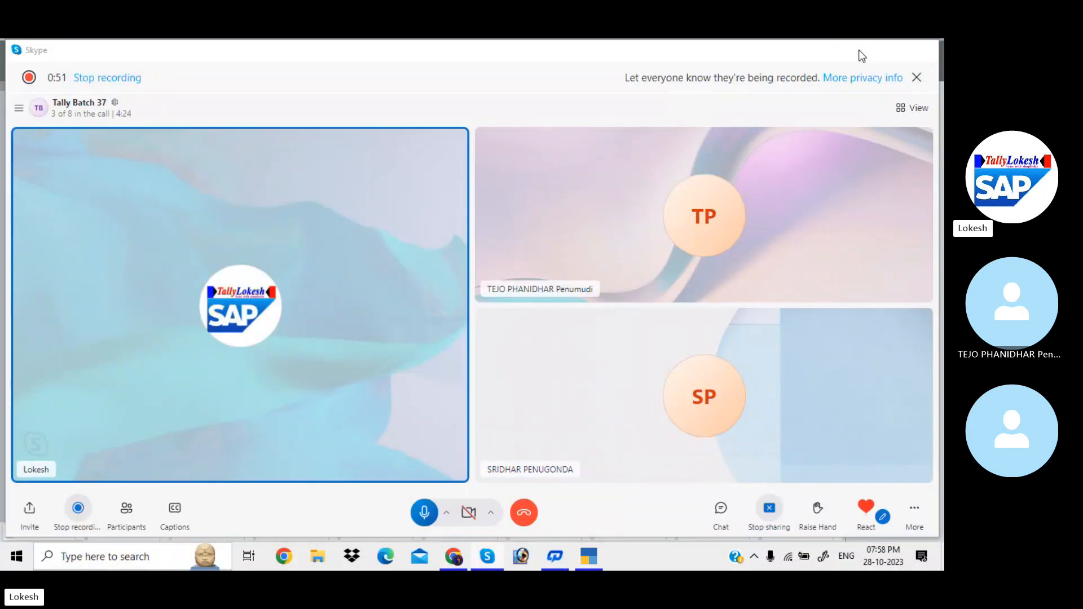
pyautogui.press('Up')
pyautogui.press('Up')
pyautogui.press('Up')
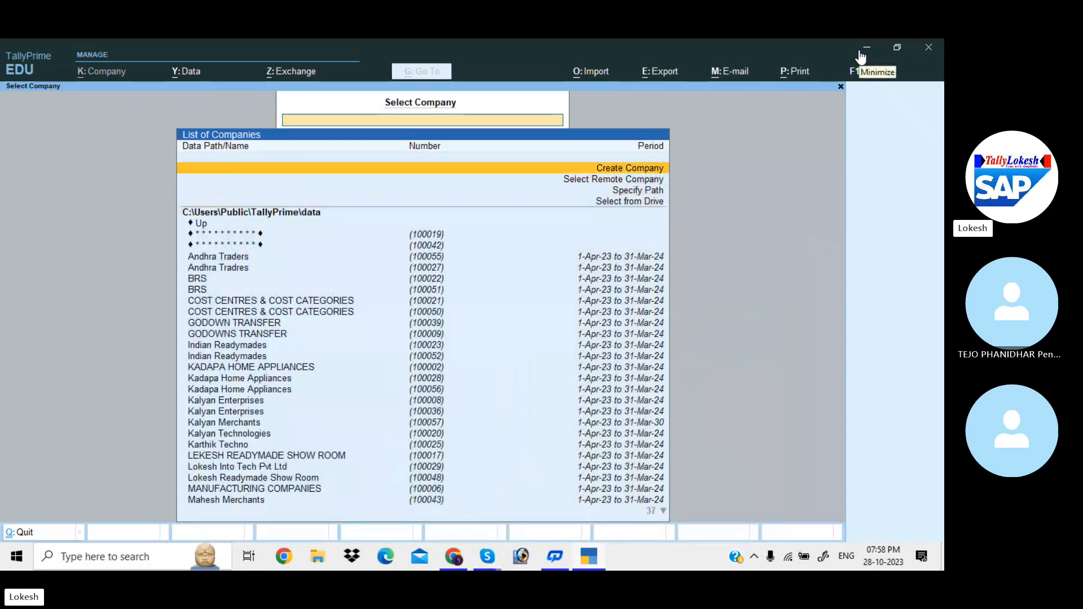
pyautogui.press('Return')
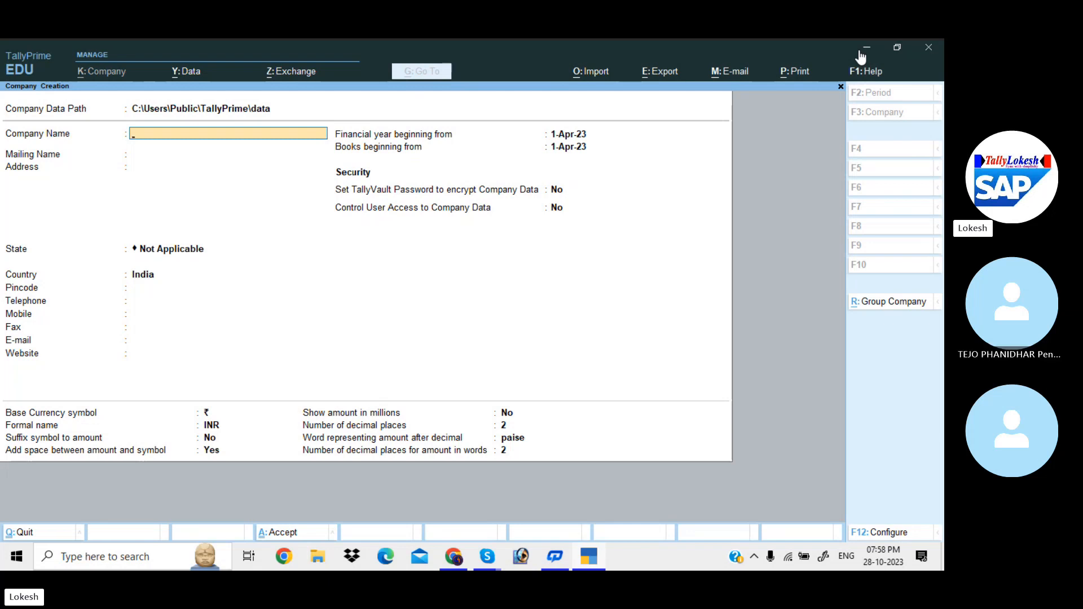
# Create a company named Trading Company with Andhra Pradesh as its state, and save it
pyautogui.write('Tradi')
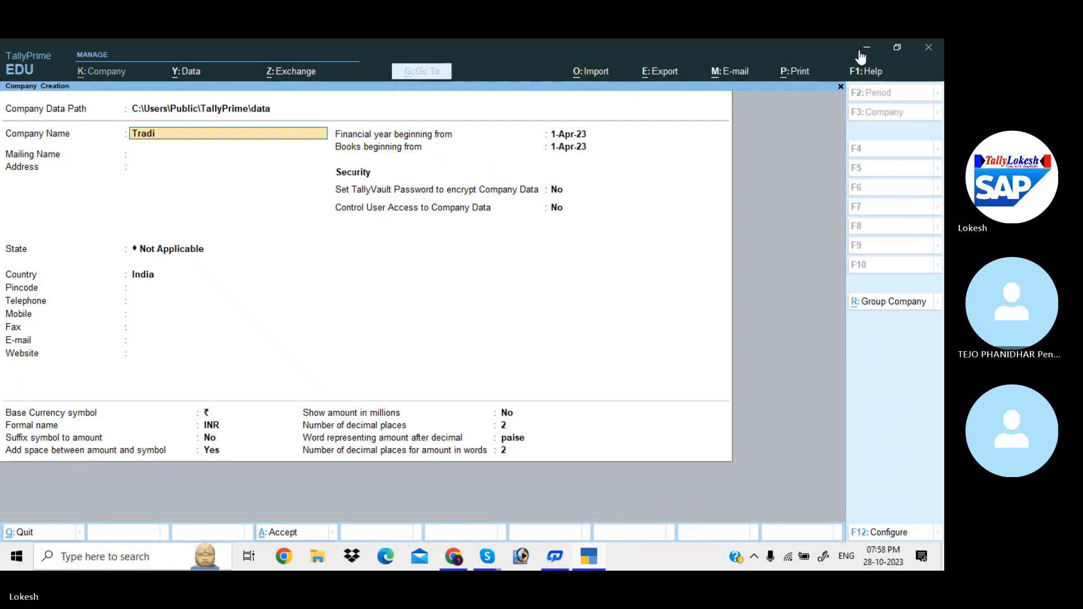
pyautogui.write('ng Company')
pyautogui.press('Return')
pyautogui.press('Return')
pyautogui.press('Return')
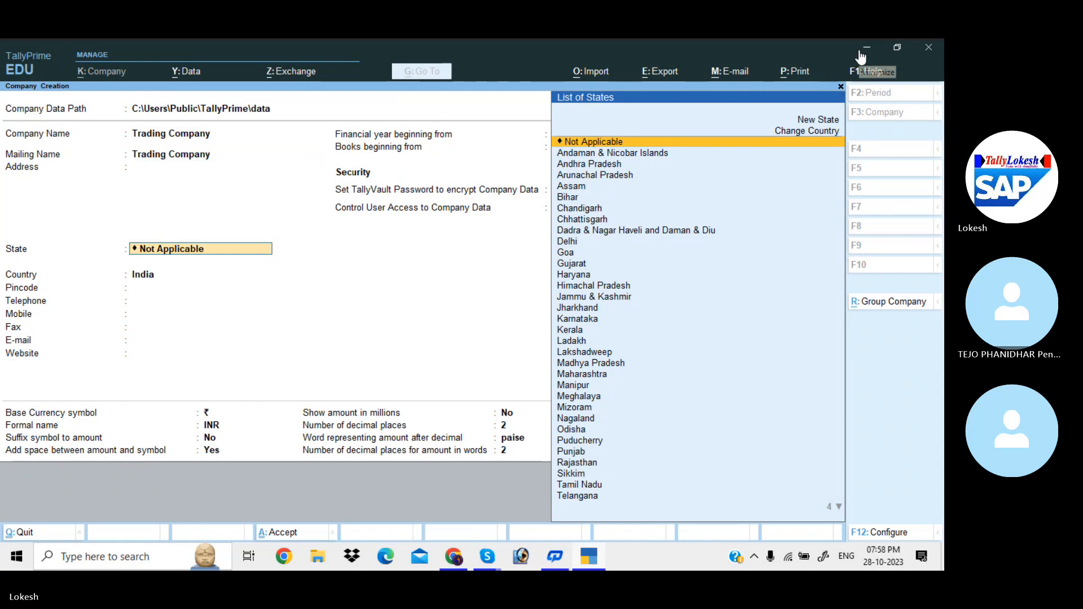
pyautogui.press('Down')
pyautogui.press('Down')
pyautogui.press('Return')
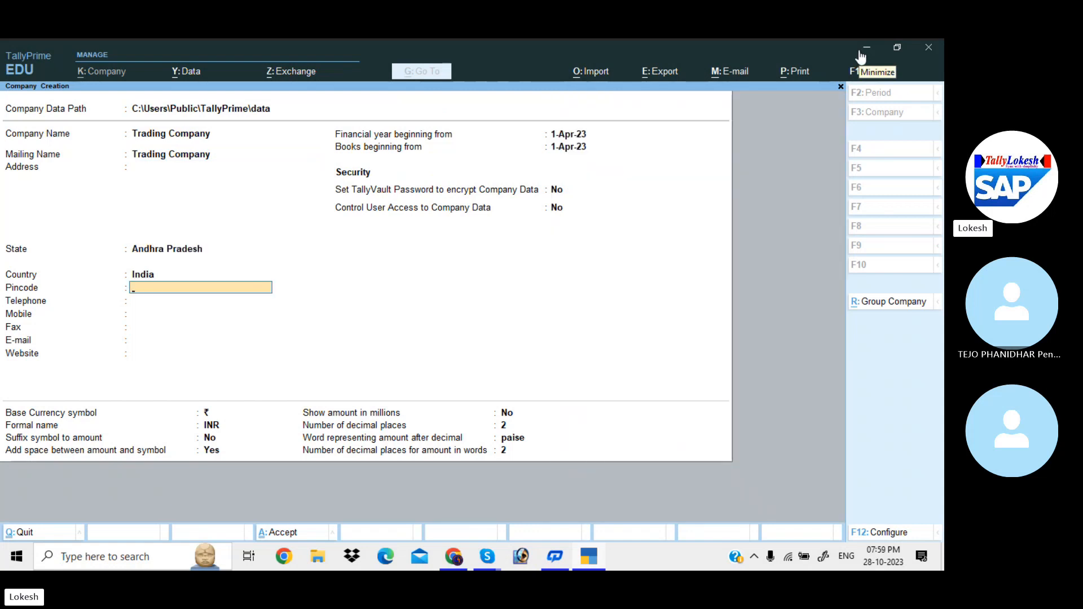
pyautogui.press('ctrl')
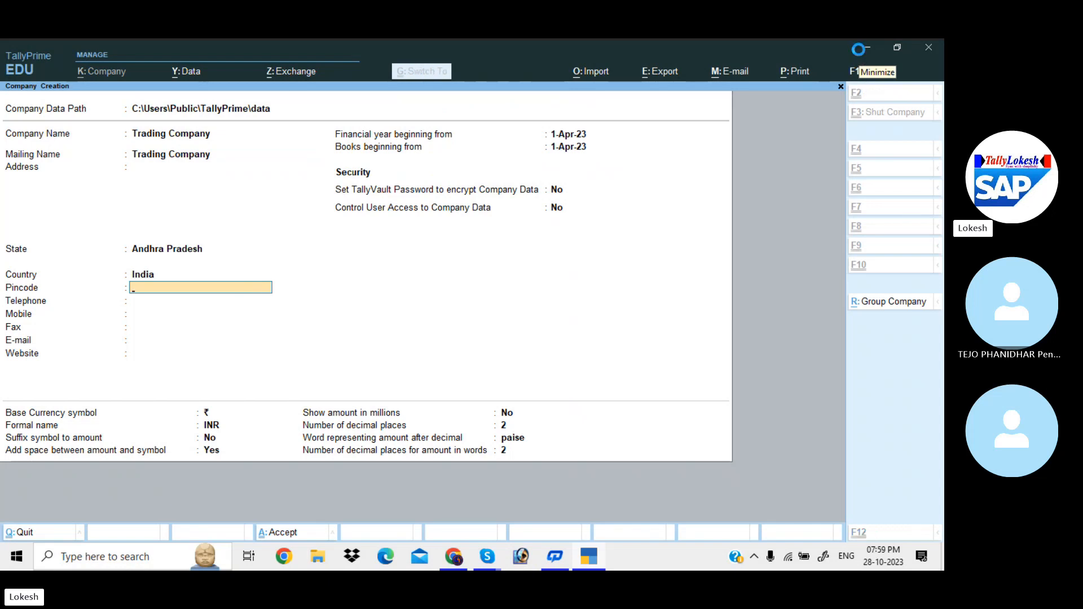
pyautogui.hotkey('ctrl', 'a')
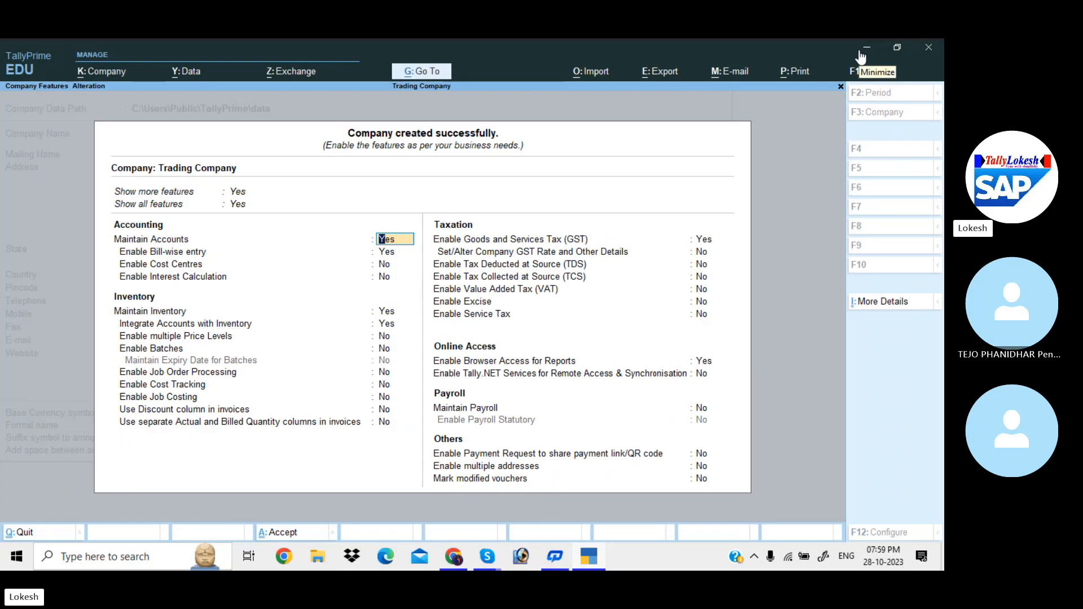
# Disable bill-wise entry in the company features and proceed through the inventory options to the GST setting
pyautogui.press('Return')
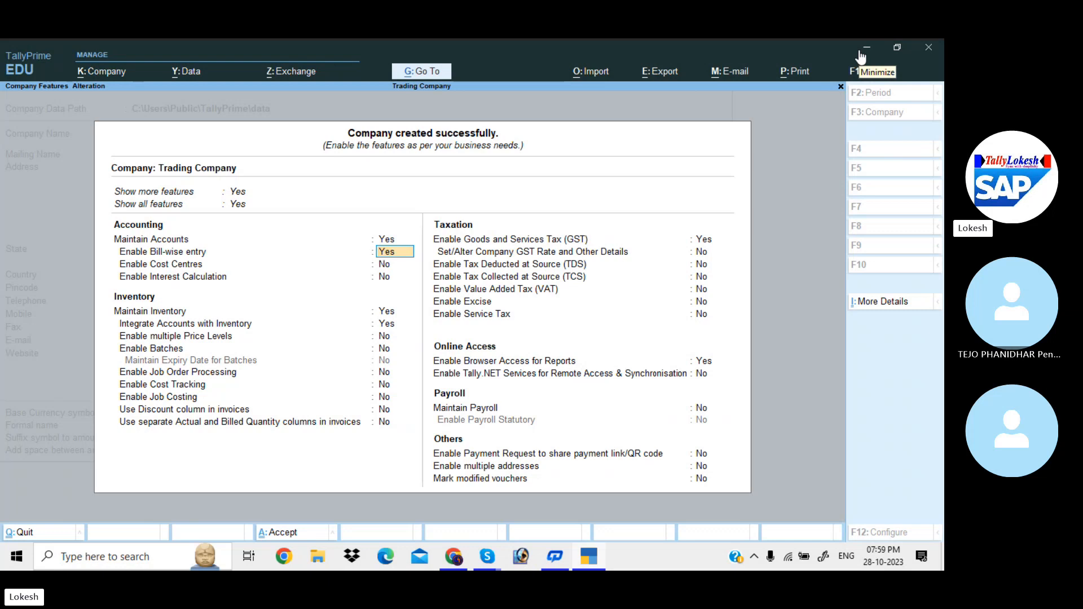
pyautogui.write('n')
pyautogui.press('Return')
pyautogui.press('Return')
pyautogui.press('Return')
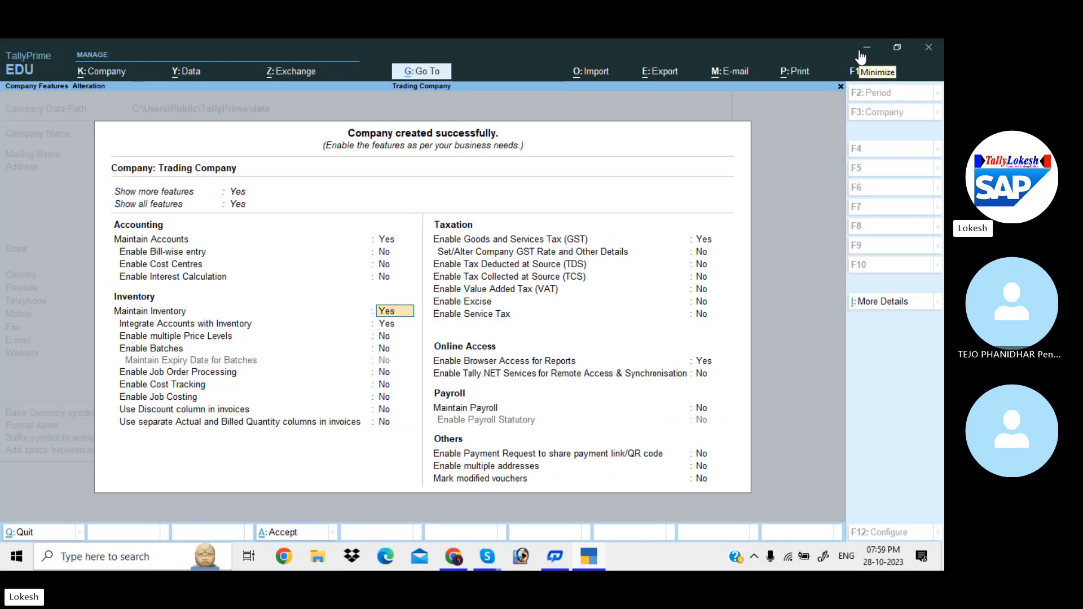
pyautogui.press('Return')
pyautogui.press('Return')
pyautogui.press('Return')
pyautogui.press('Return')
pyautogui.press('Return')
pyautogui.press('Return')
pyautogui.press('Return')
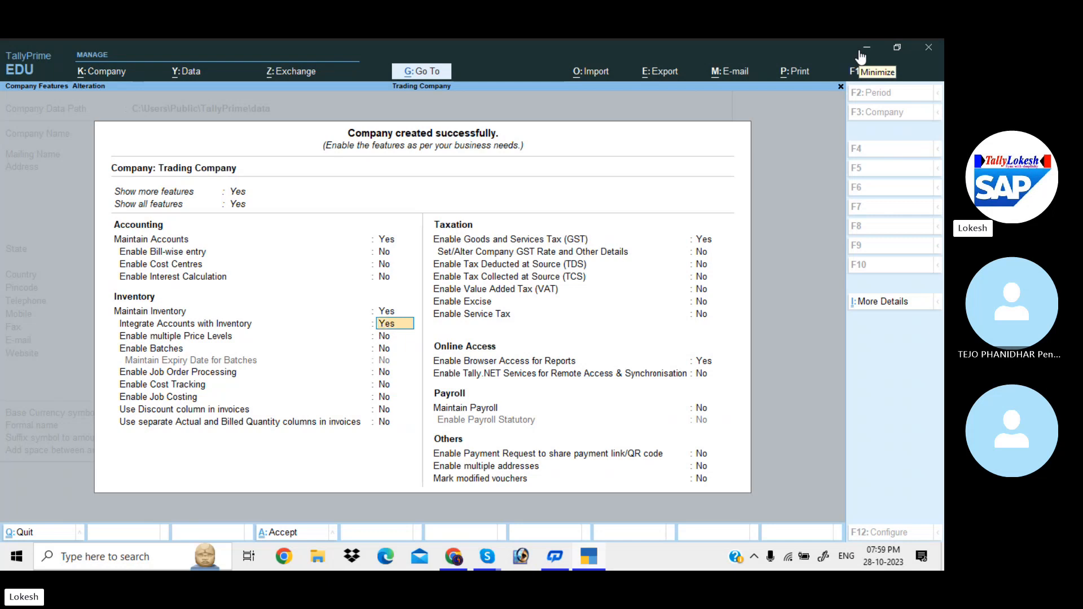
pyautogui.press('Return')
pyautogui.press('Return')
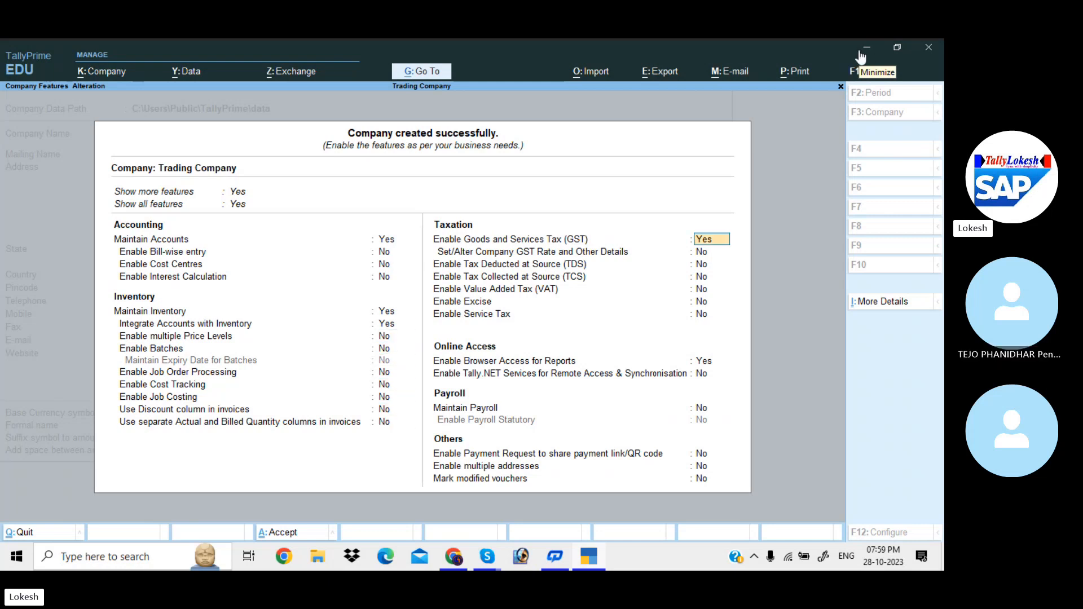
# Enter the company's GSTIN in its Andhra Pradesh GST registration, with Regular type and monthly GSTR-1, and accept the GST details
pyautogui.press('Return')
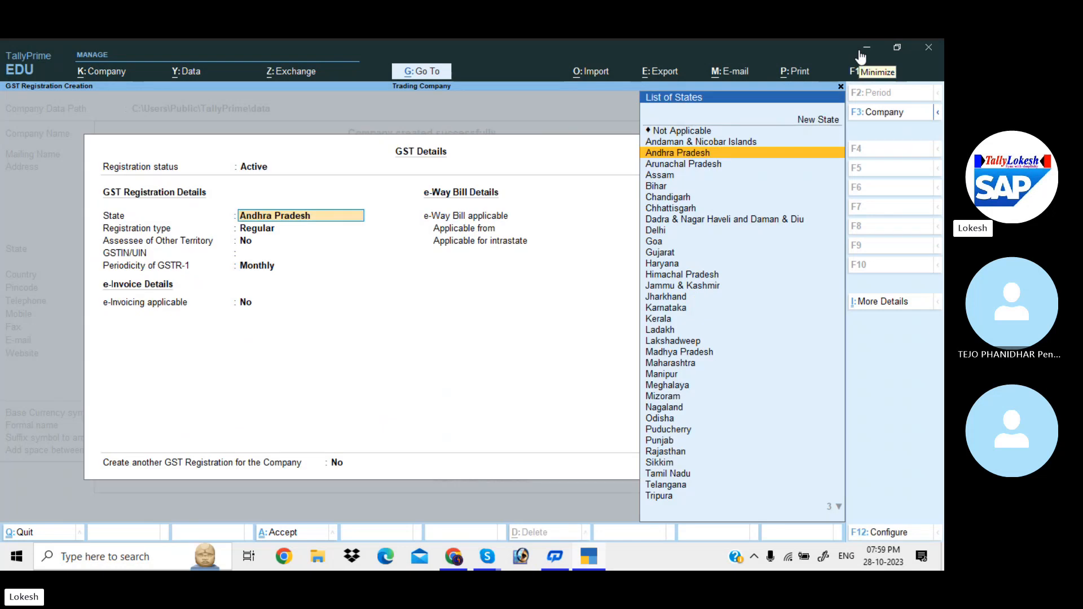
pyautogui.press('Return')
pyautogui.press('Return')
pyautogui.press('Return')
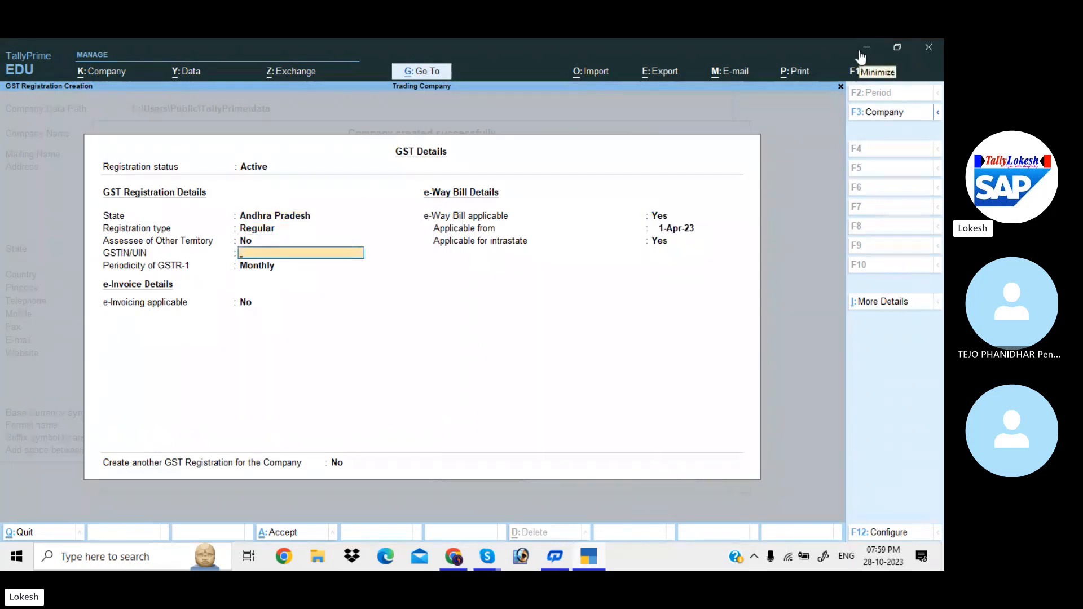
pyautogui.write('3')
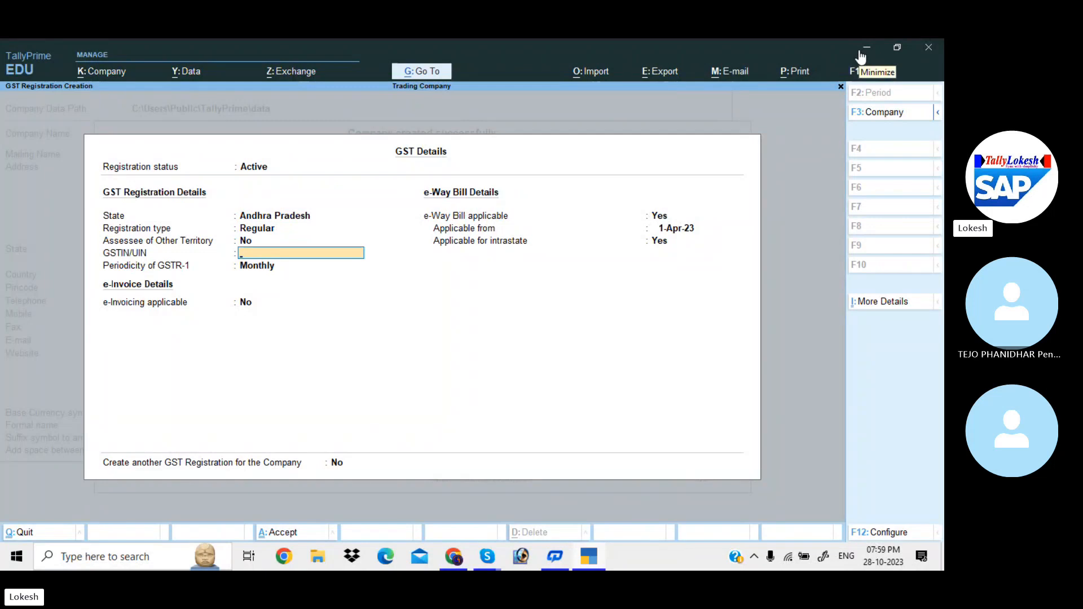
pyautogui.write('7AAAAA14')
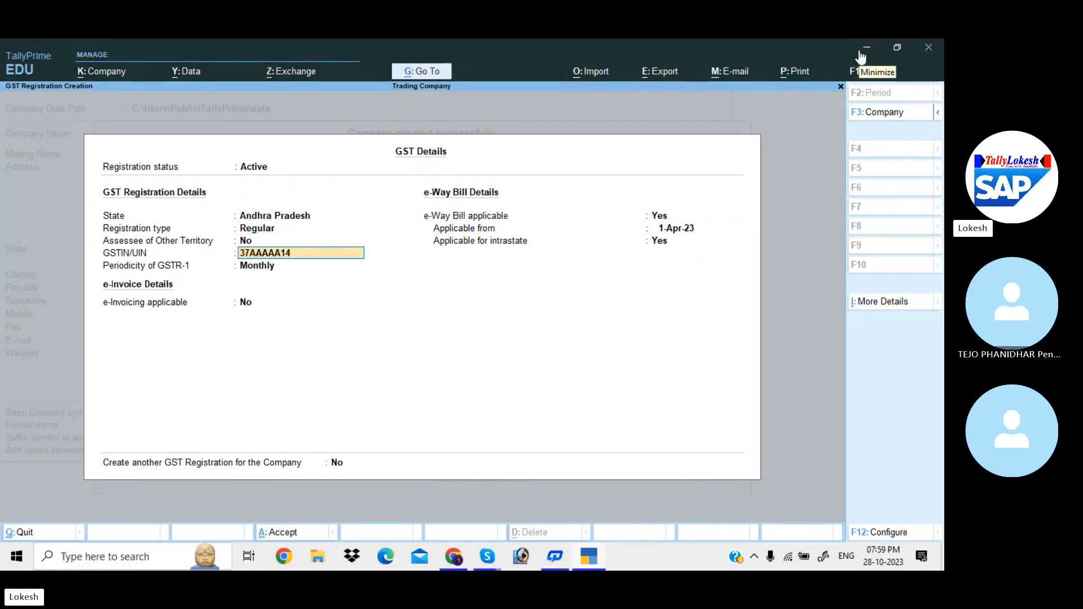
pyautogui.write('78A1Z8')
pyautogui.press('Return')
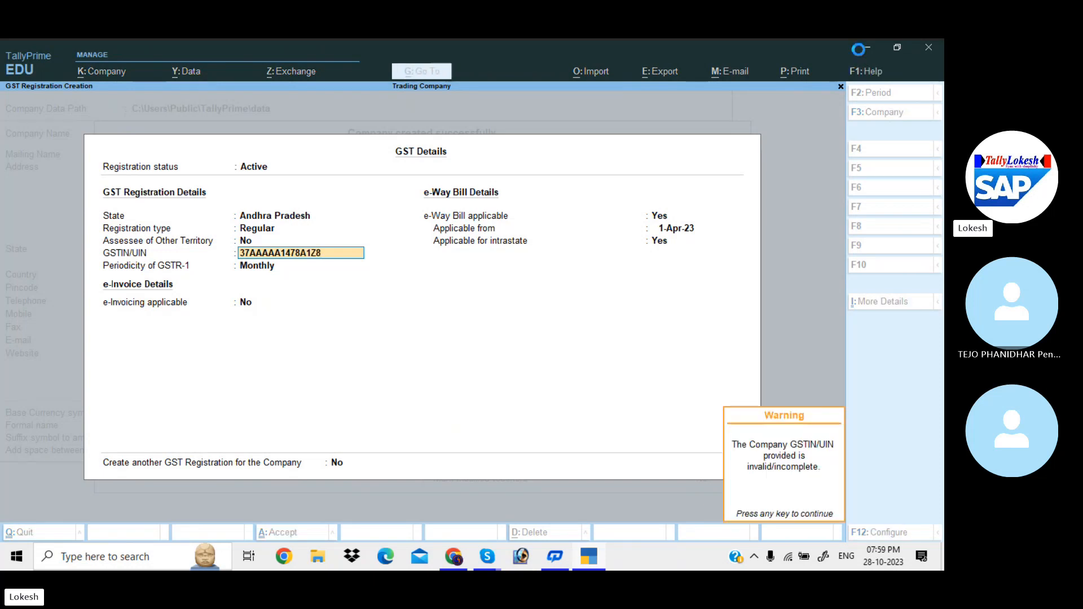
pyautogui.press('Return')
pyautogui.press('Return')
pyautogui.press('Return')
pyautogui.press('Return')
pyautogui.press('Return')
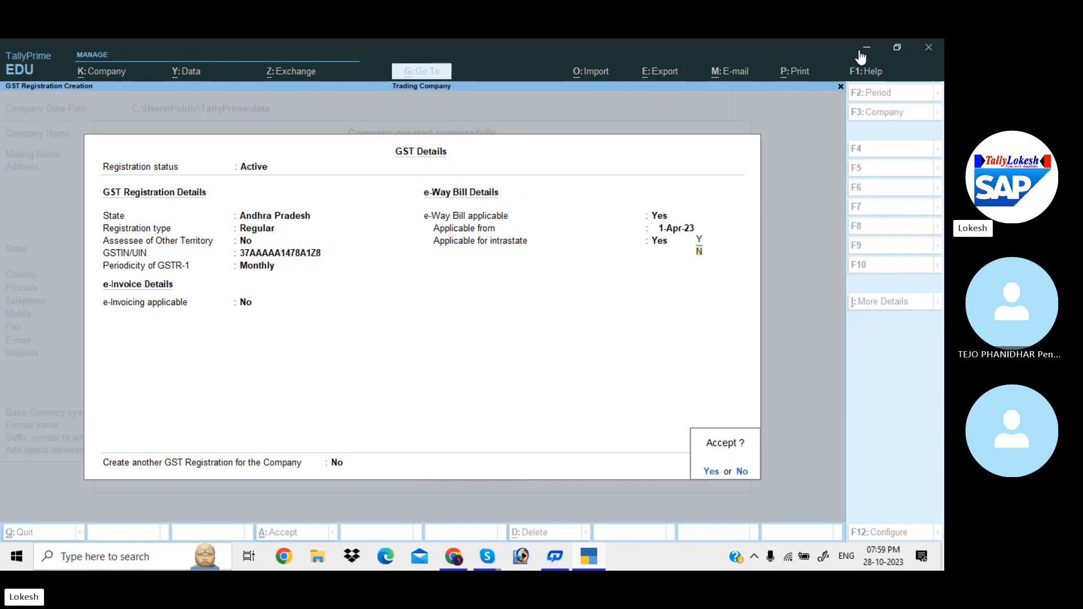
pyautogui.press('Return')
# Disable browser access for reports and accept the company features
pyautogui.press('Return')
pyautogui.press('Return')
pyautogui.press('Return')
pyautogui.press('Return')
pyautogui.press('Return')
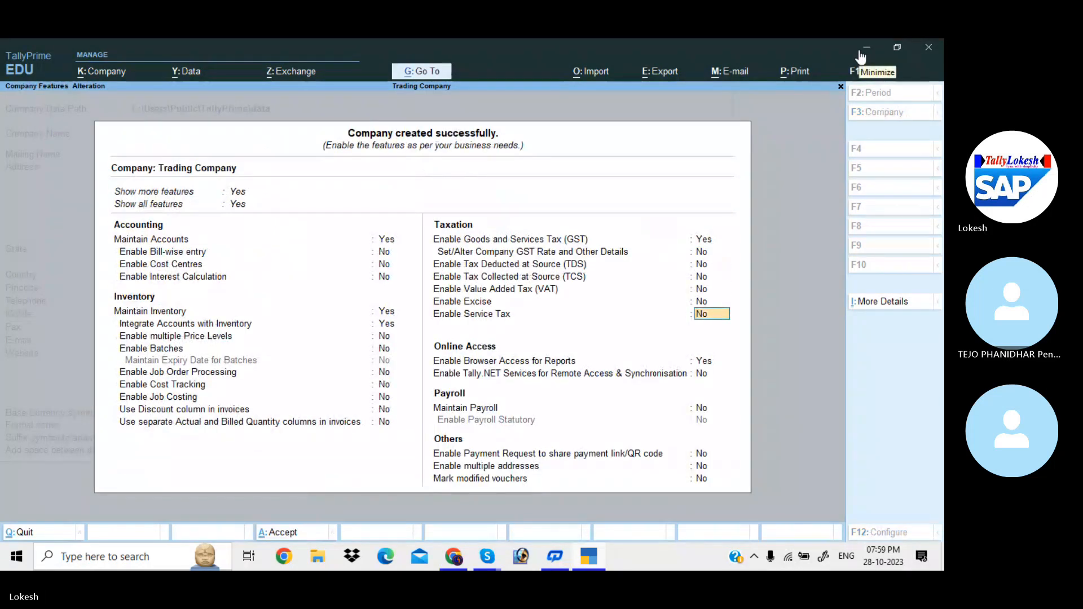
pyautogui.press('Return')
pyautogui.press('n')
pyautogui.press('Return')
pyautogui.press('Return')
pyautogui.press('Return')
pyautogui.press('Return')
pyautogui.press('Return')
pyautogui.press('Return')
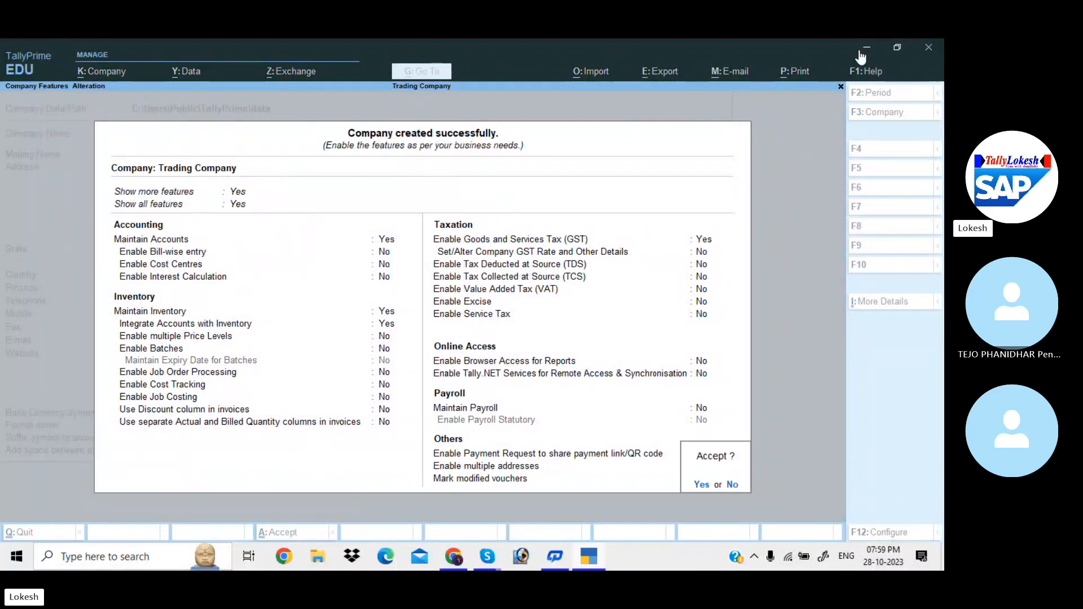
pyautogui.press('Return')
# Open a new receipt voucher and set its date to 1-Jul-23
pyautogui.press('Down')
pyautogui.press('Down')
pyautogui.press('Down')
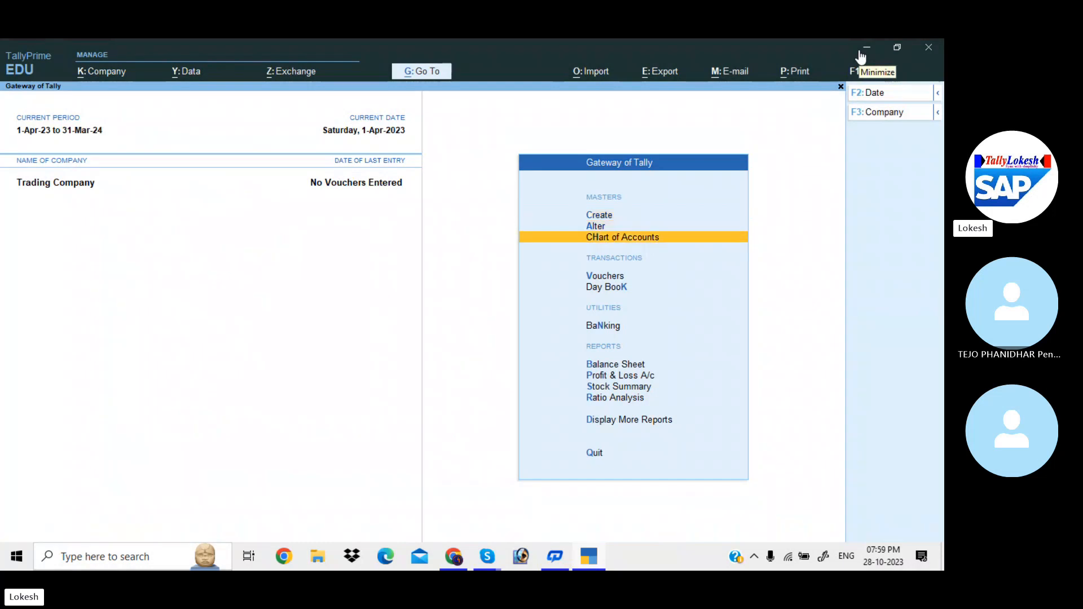
pyautogui.press('Return')
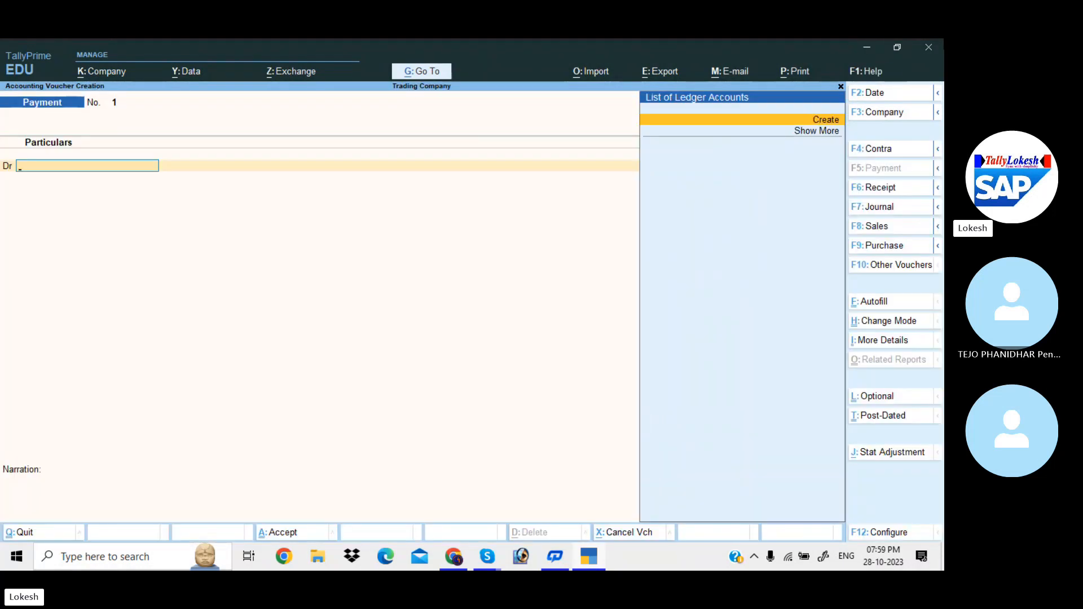
pyautogui.click(877, 188)
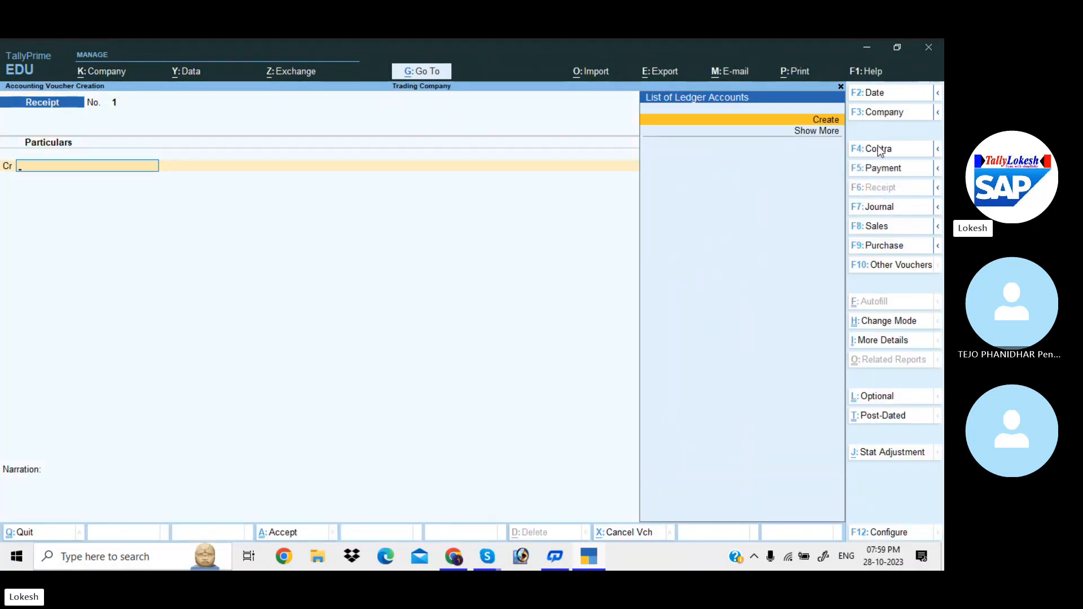
pyautogui.click(876, 94)
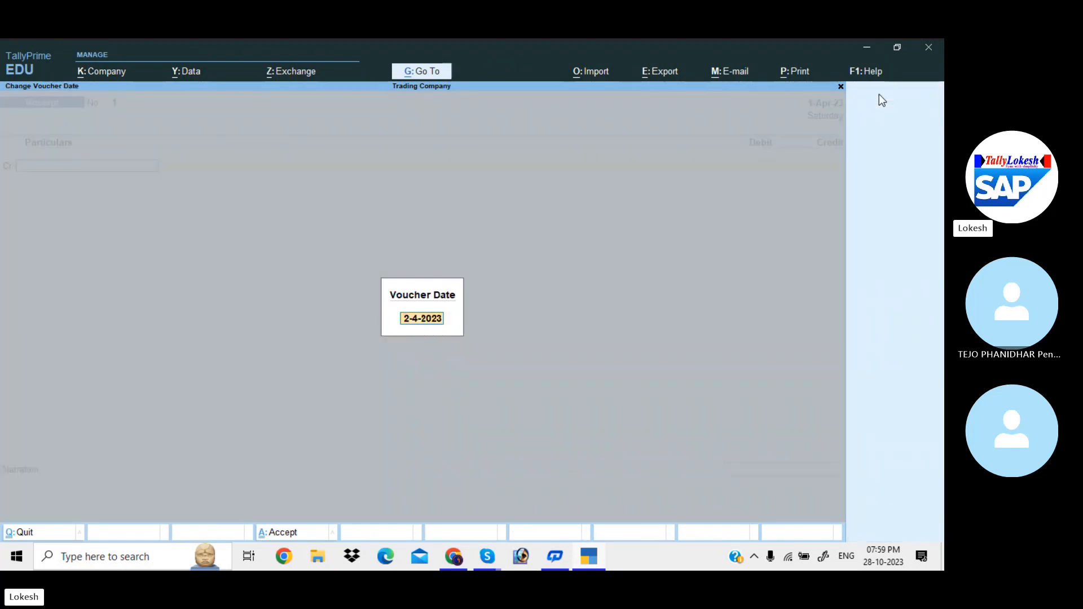
pyautogui.write('1')
pyautogui.write('-4')
pyautogui.press('Return')
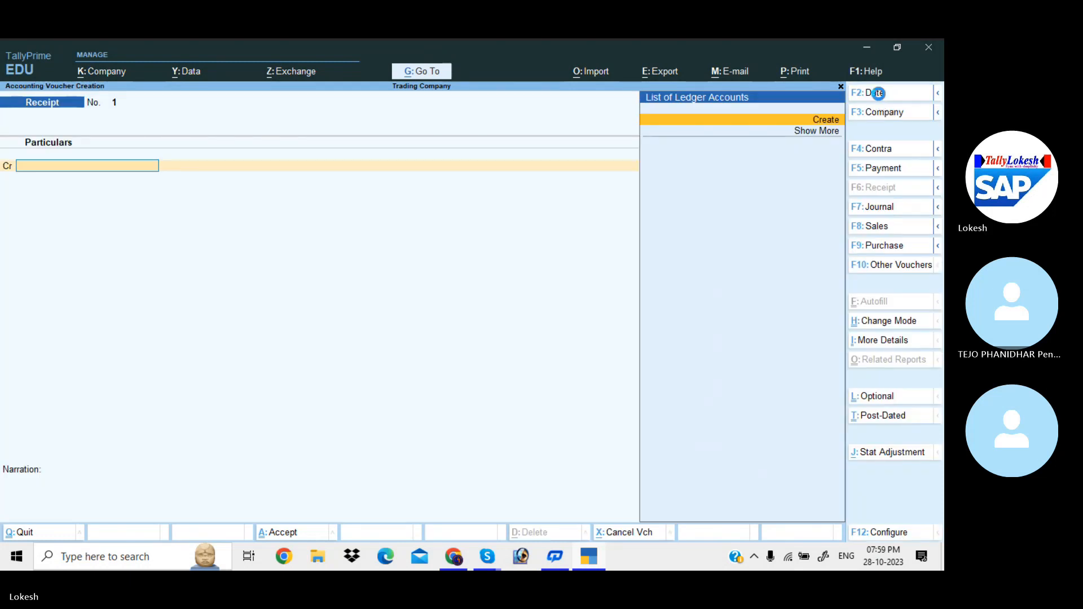
# Create a Capital ledger under Capital Account and credit it with 15,00,000 in the receipt voucher
pyautogui.press('Return')
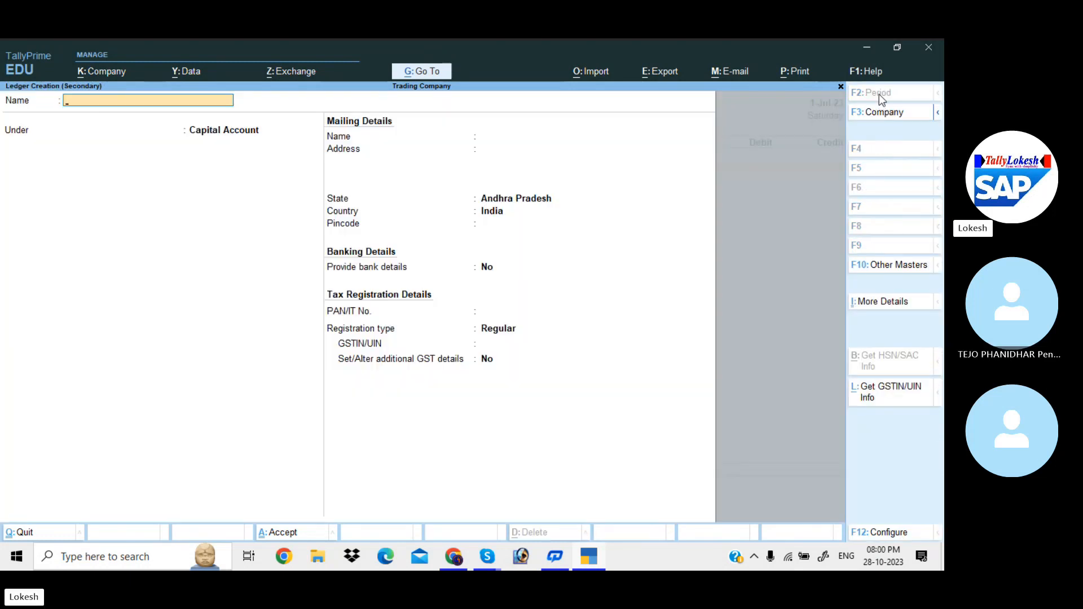
pyautogui.write('Capital')
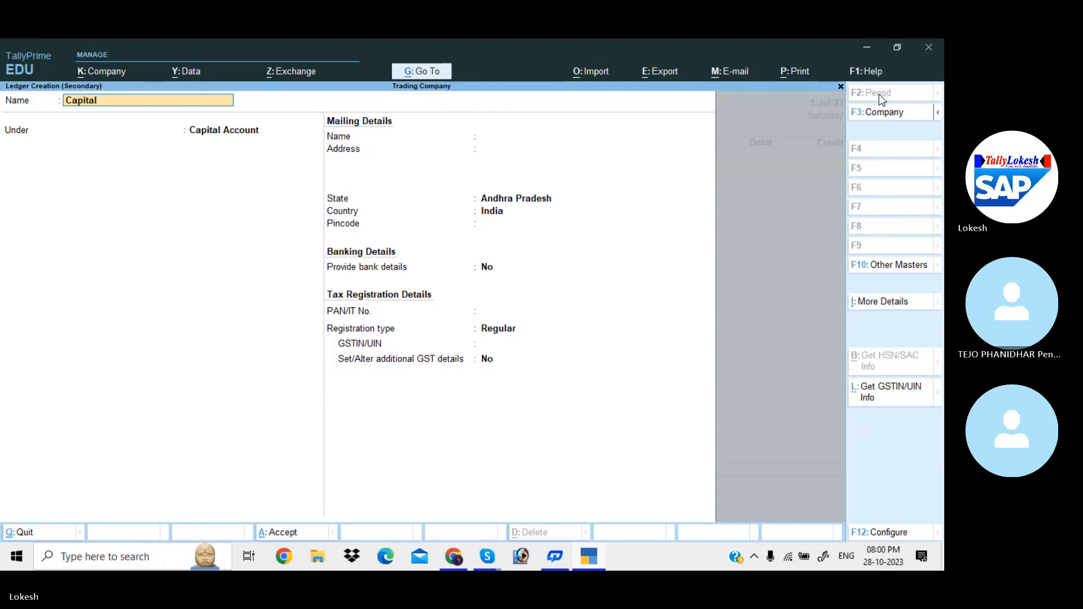
pyautogui.press('Return')
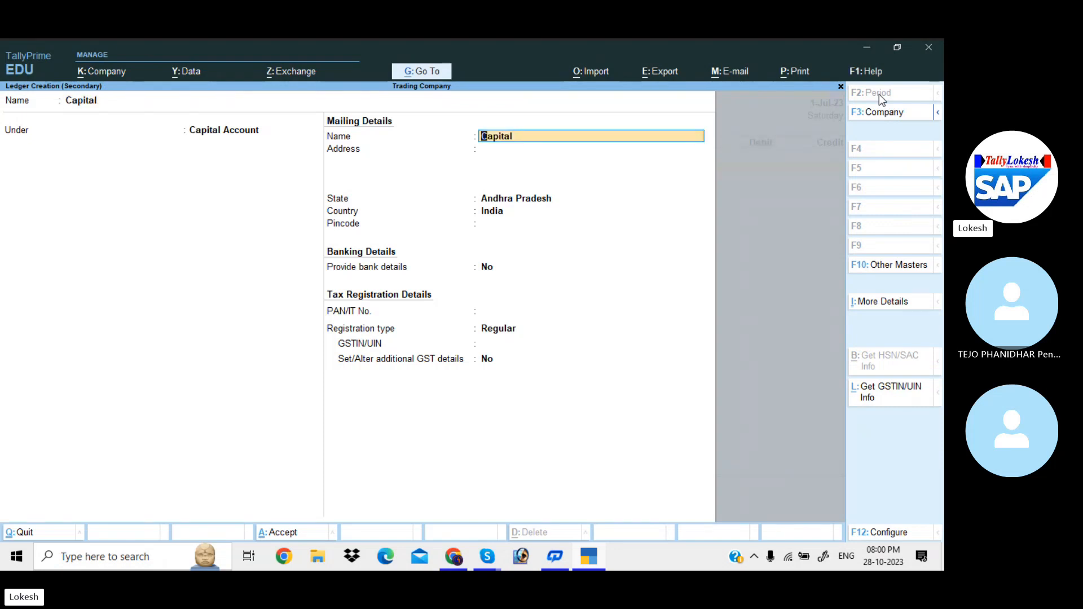
pyautogui.hotkey('ctrl', 'a')
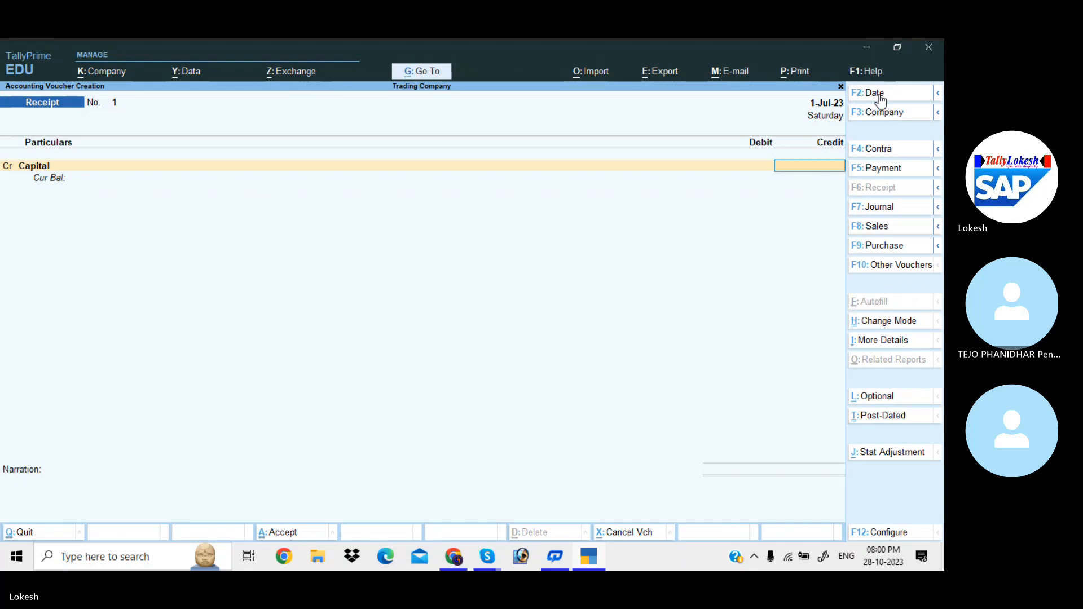
pyautogui.write('15')
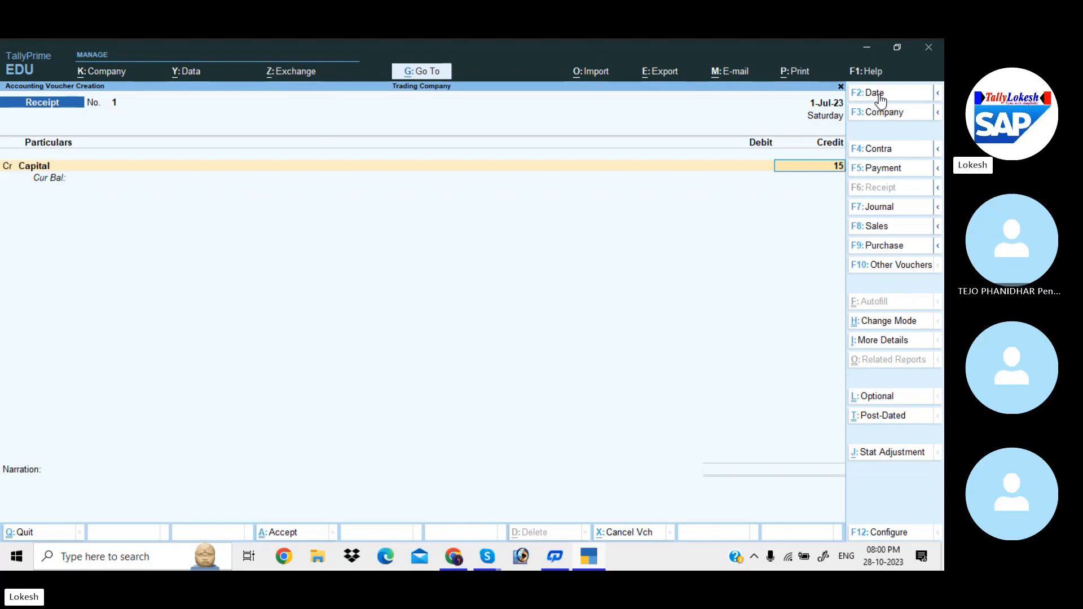
pyautogui.write('00000')
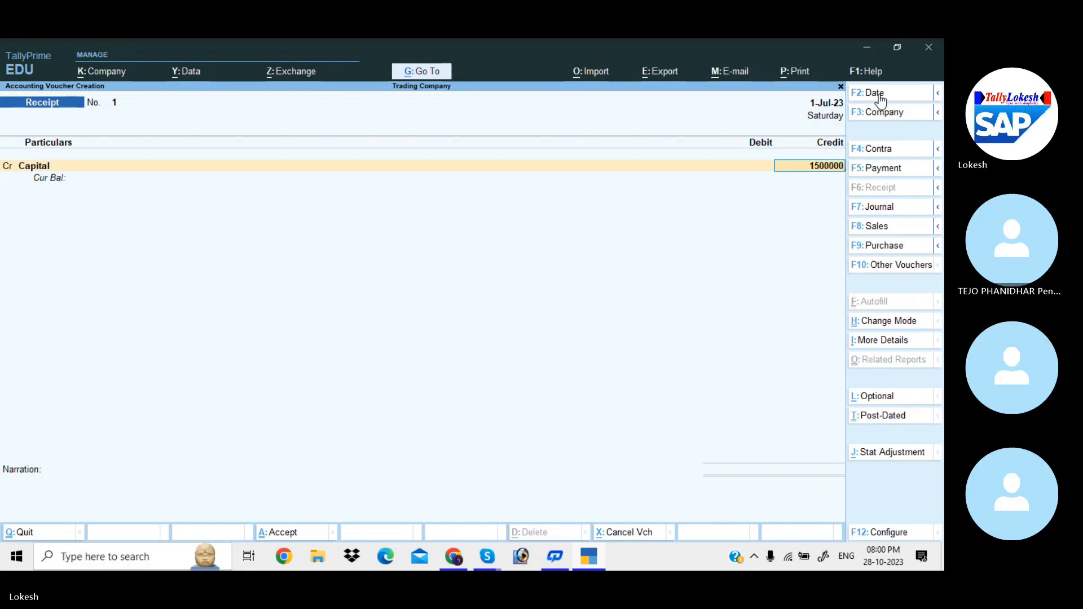
pyautogui.press('Return')
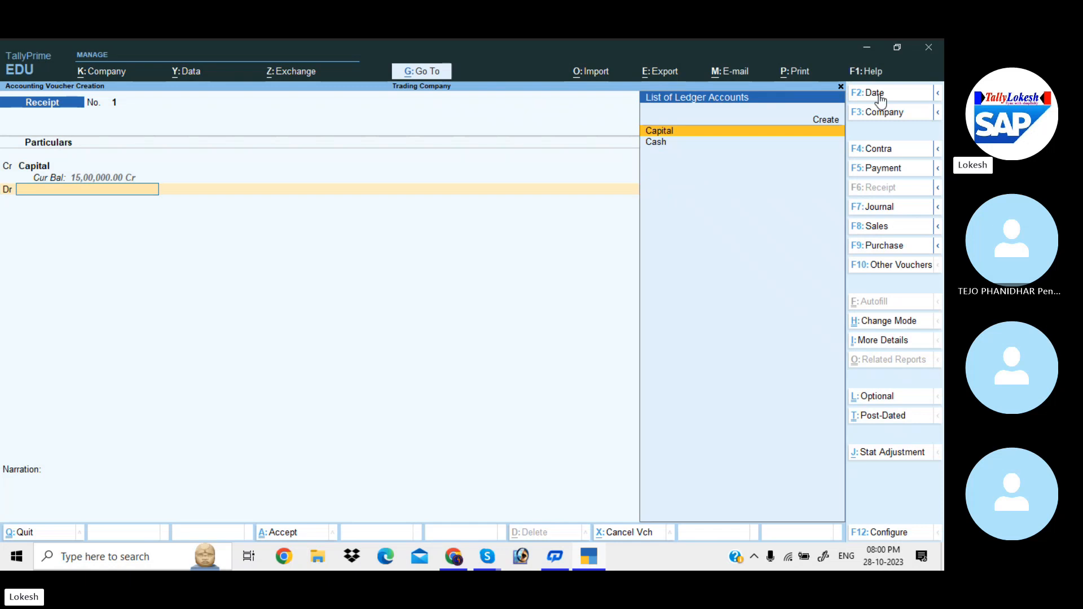
# Create an Icici Bank ledger under Bank Accounts as the receipt's debit account and save the voucher
pyautogui.hotkey('alt', 'c')
pyautogui.write('Ic')
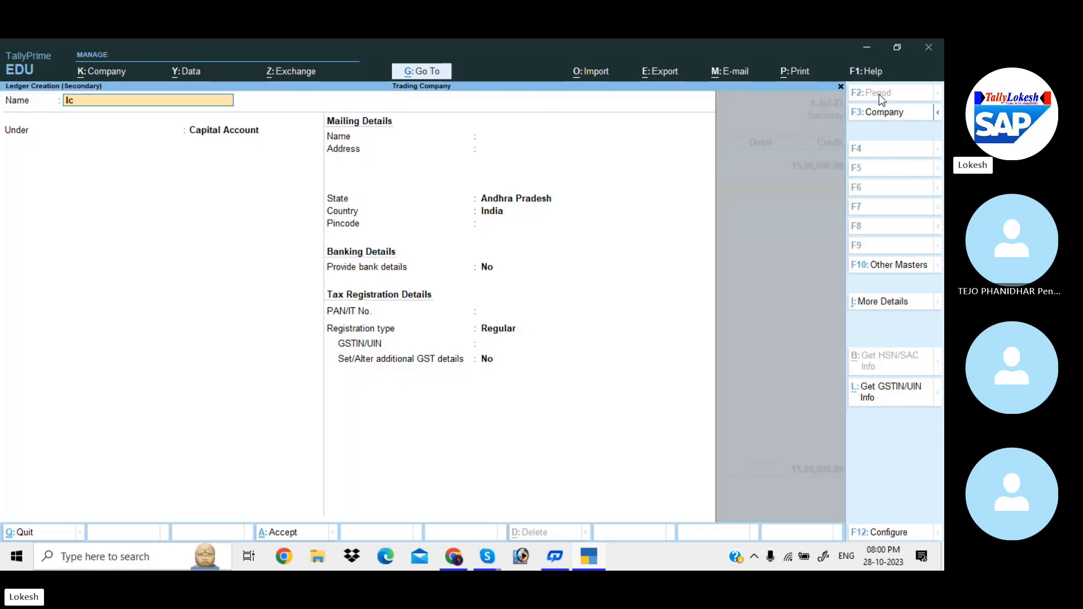
pyautogui.write('ici b')
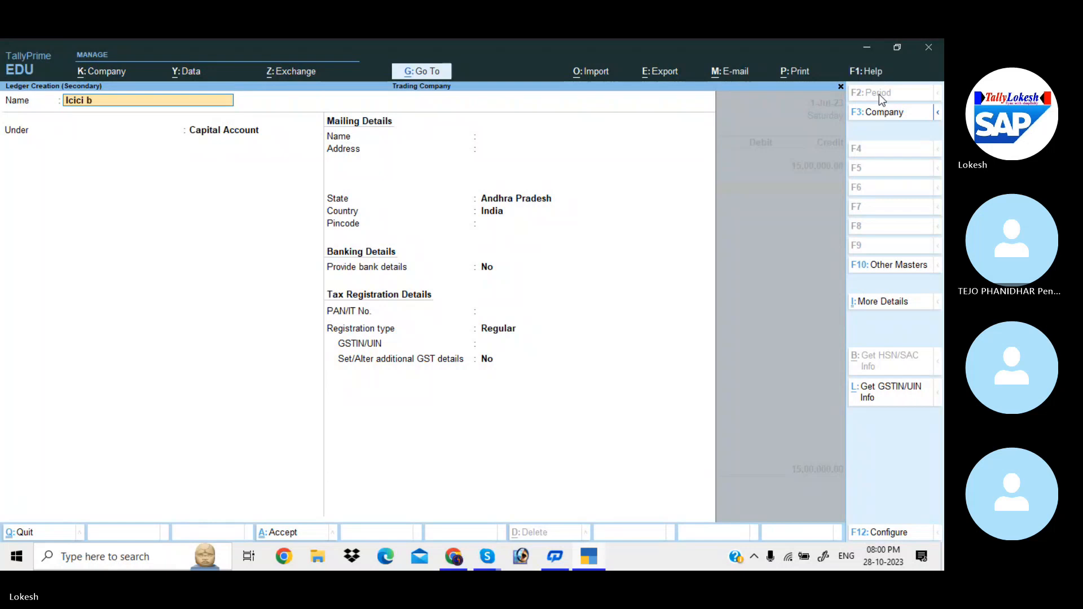
pyautogui.write('ank')
pyautogui.press('Return')
pyautogui.write('Ba')
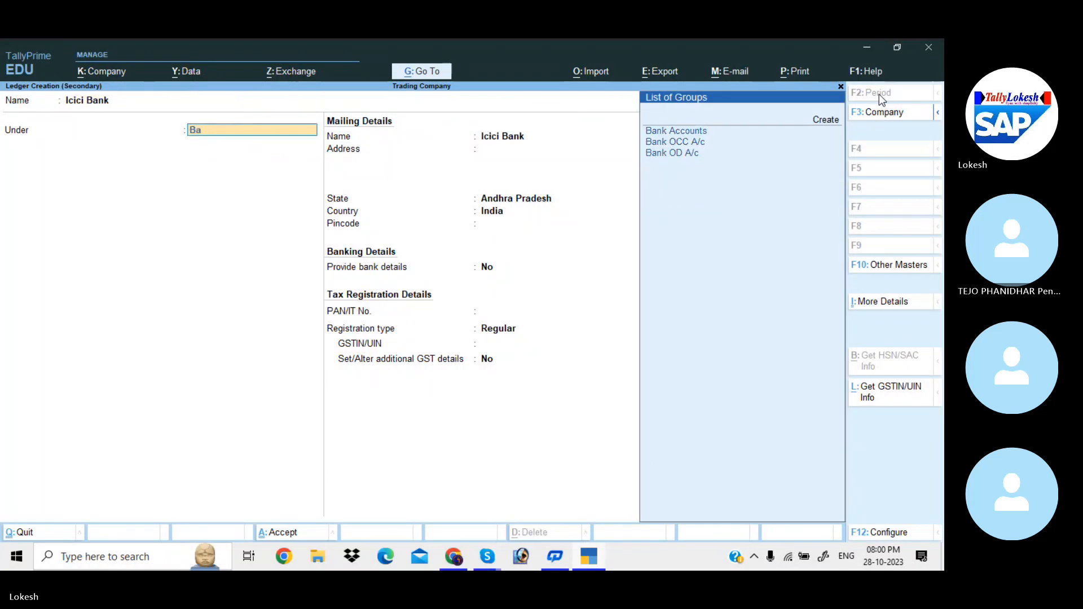
pyautogui.press('Return')
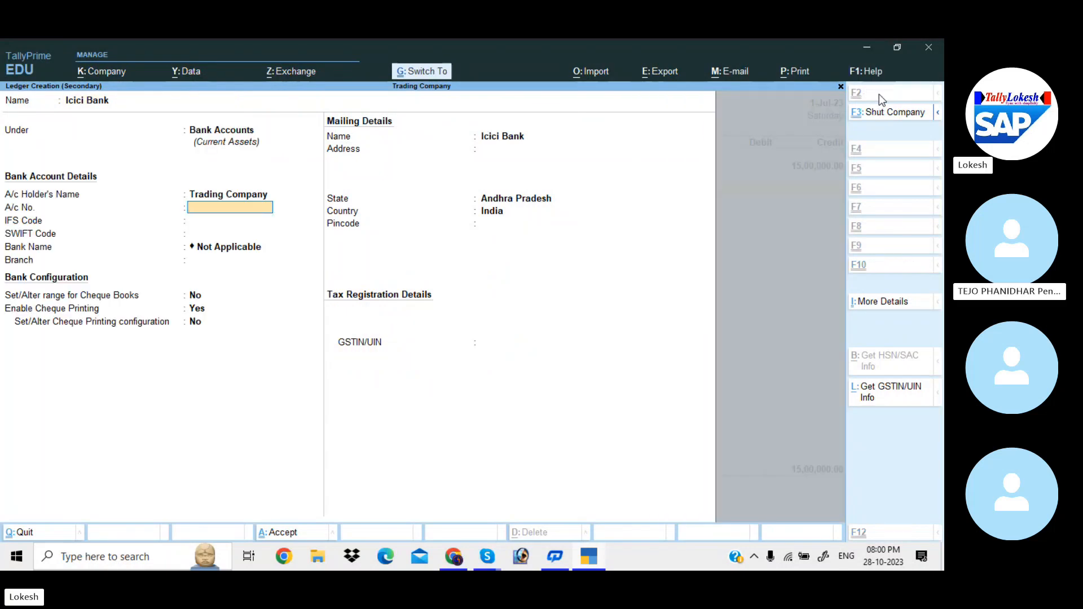
pyautogui.hotkey('ctrl', 'a')
pyautogui.press('Return')
pyautogui.hotkey('ctrl', 'a')
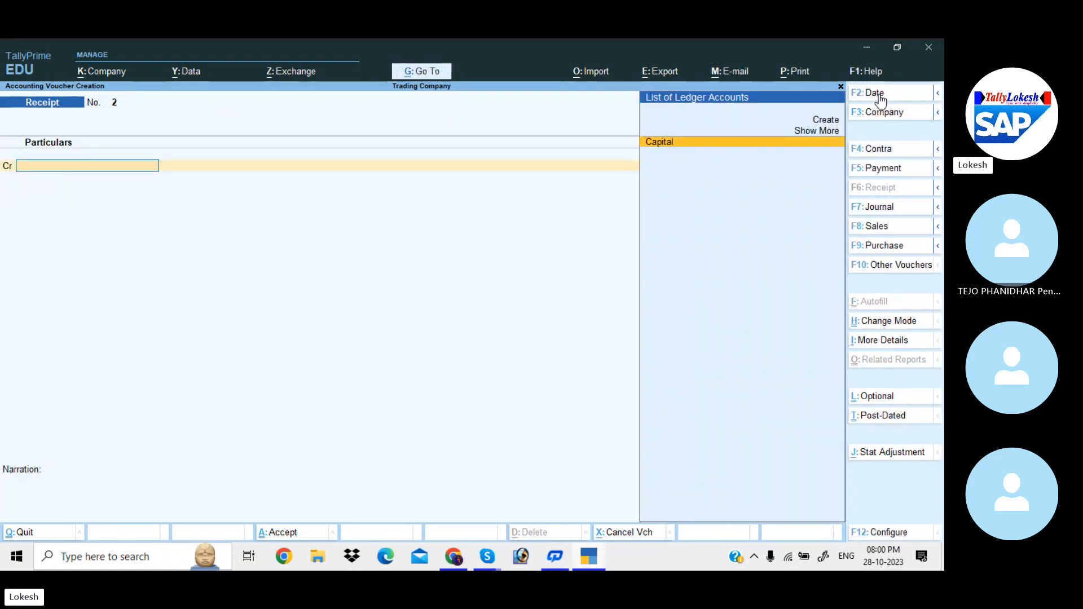
# Start a contra voucher and credit Icici Bank with 50,000
pyautogui.click(907, 157)
pyautogui.press('Down')
pyautogui.press('Return')
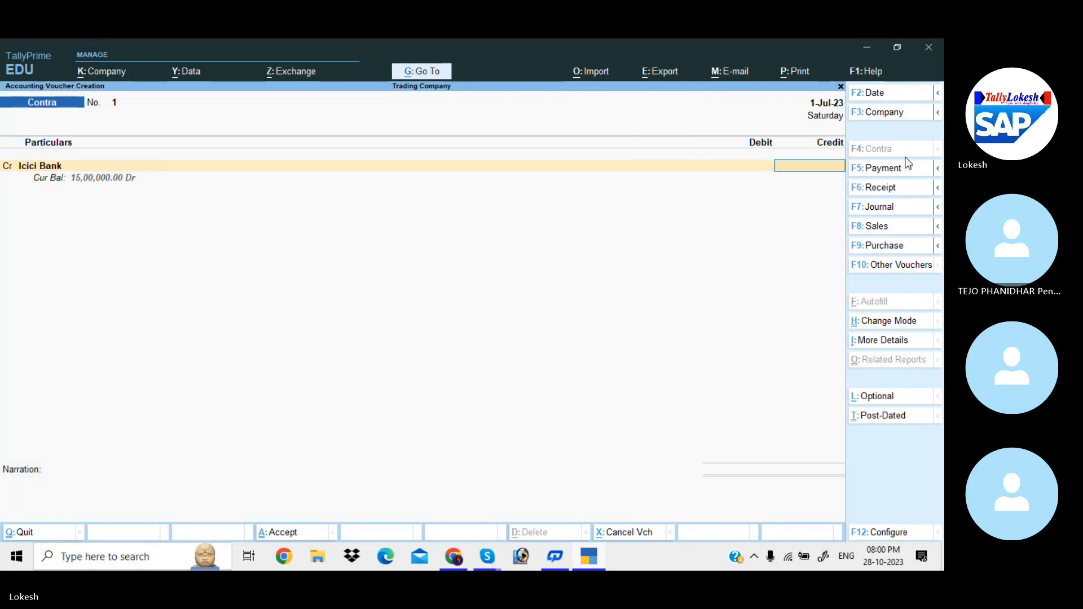
pyautogui.write('50000')
pyautogui.press('Return')
pyautogui.press('Return')
pyautogui.press('Return')
pyautogui.press('Return')
pyautogui.press('Return')
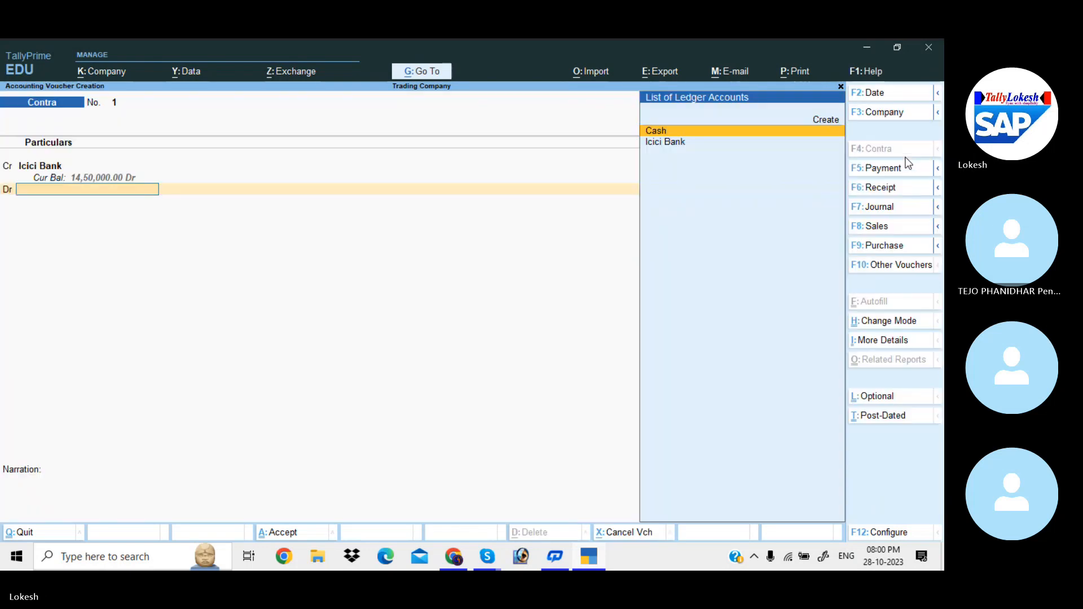
# Debit Cash with 50,000 in the contra voucher and save it without a narration
pyautogui.press('Return')
pyautogui.press('Return')
pyautogui.press('Return')
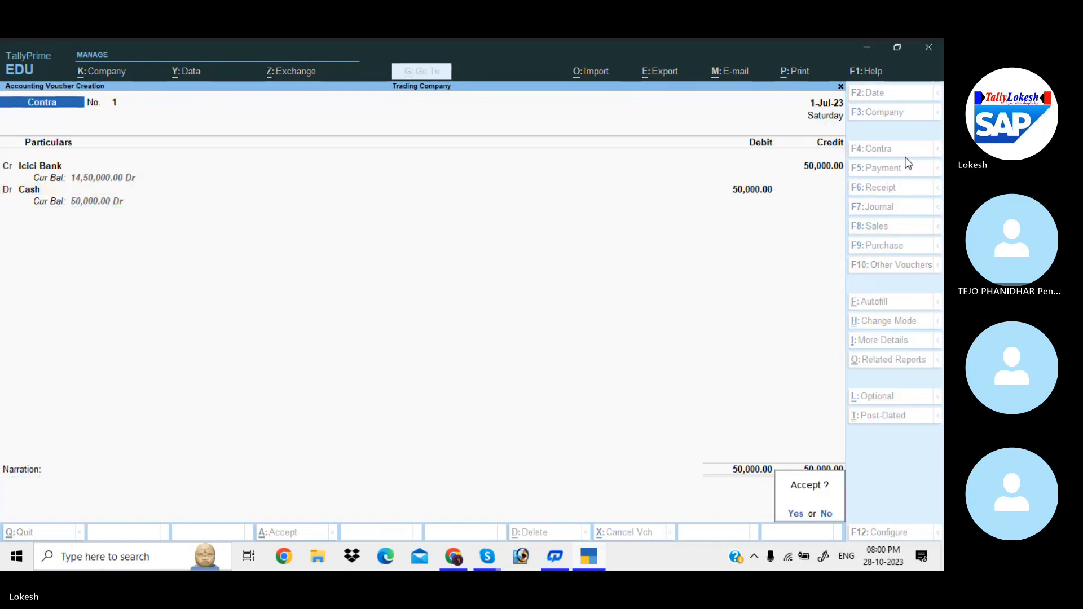
pyautogui.press('Return')
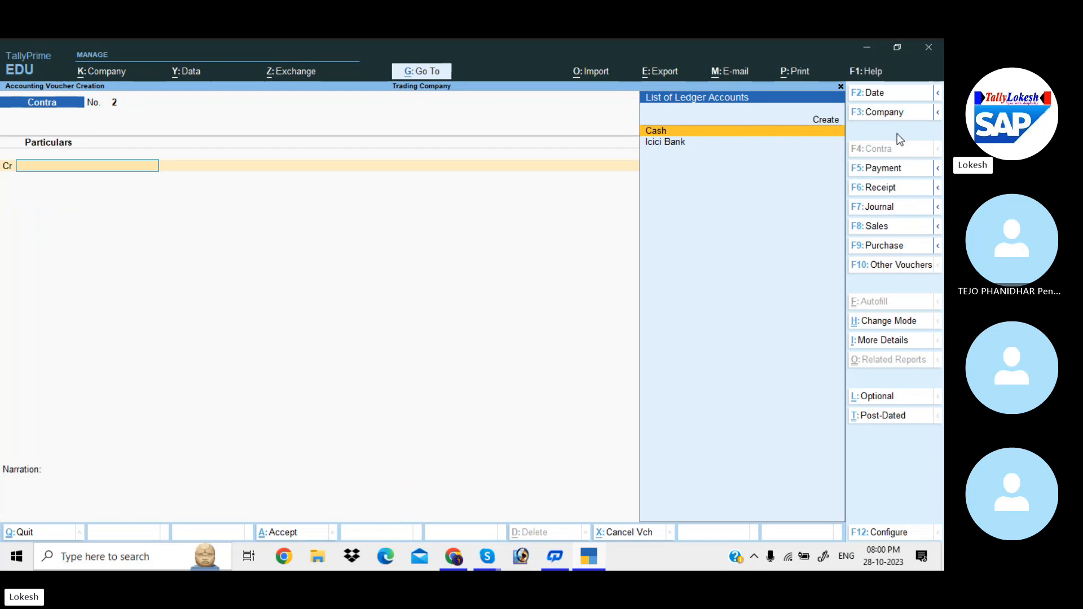
# Start a payment voucher and create a Furniture & Fixtures ledger under Fixed Assets for its debit line
pyautogui.click(897, 168)
pyautogui.hotkey('alt', 'c')
pyautogui.write('Ru')
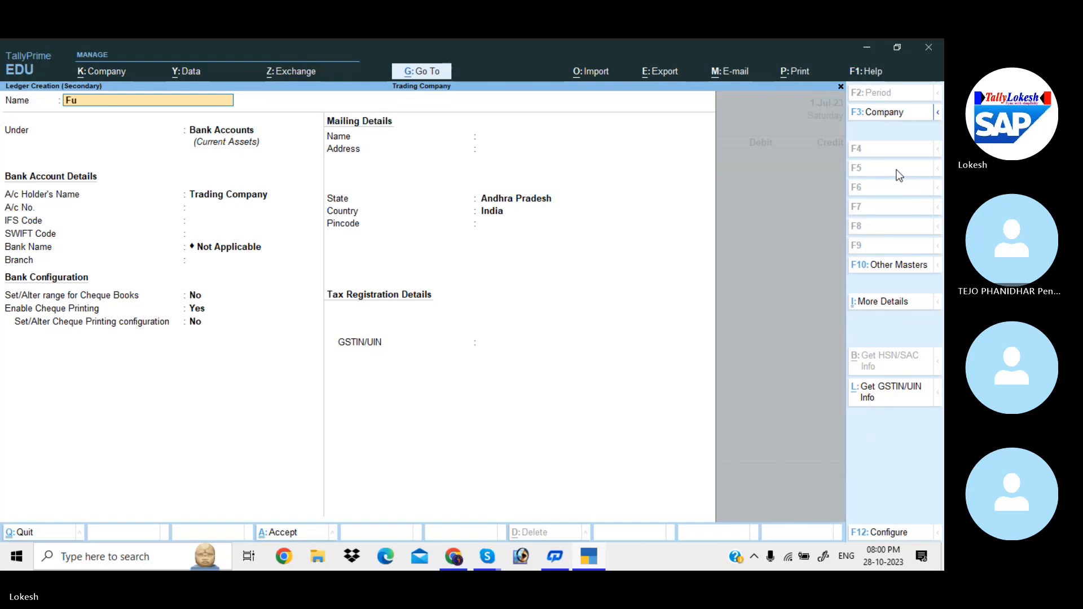
pyautogui.write('rniture')
pyautogui.write('Fi')
pyautogui.press('Return')
pyautogui.write('f')
pyautogui.press('Return')
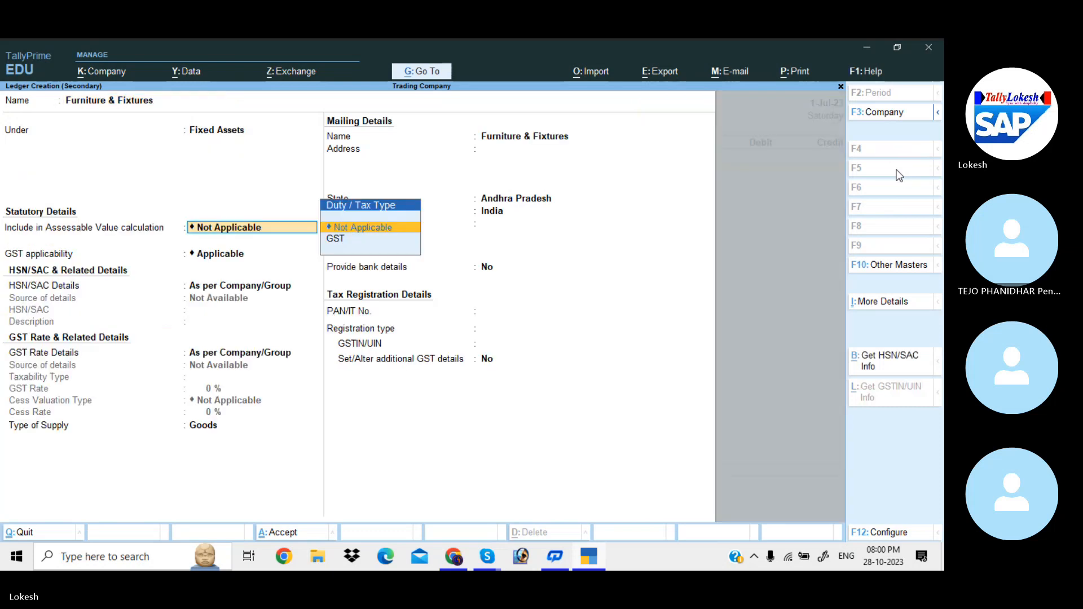
pyautogui.hotkey('ctrl', 'a')
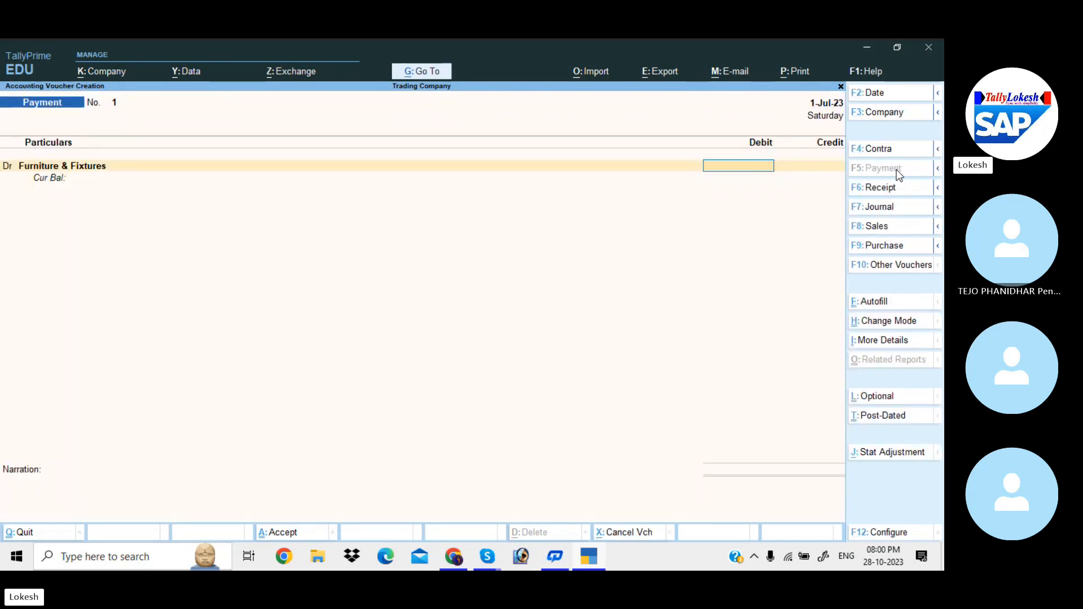
# Debit Furniture & Fixtures with 1,50,000, credit the amount to Icici Bank, and save the payment voucher
pyautogui.write('1,50,000')
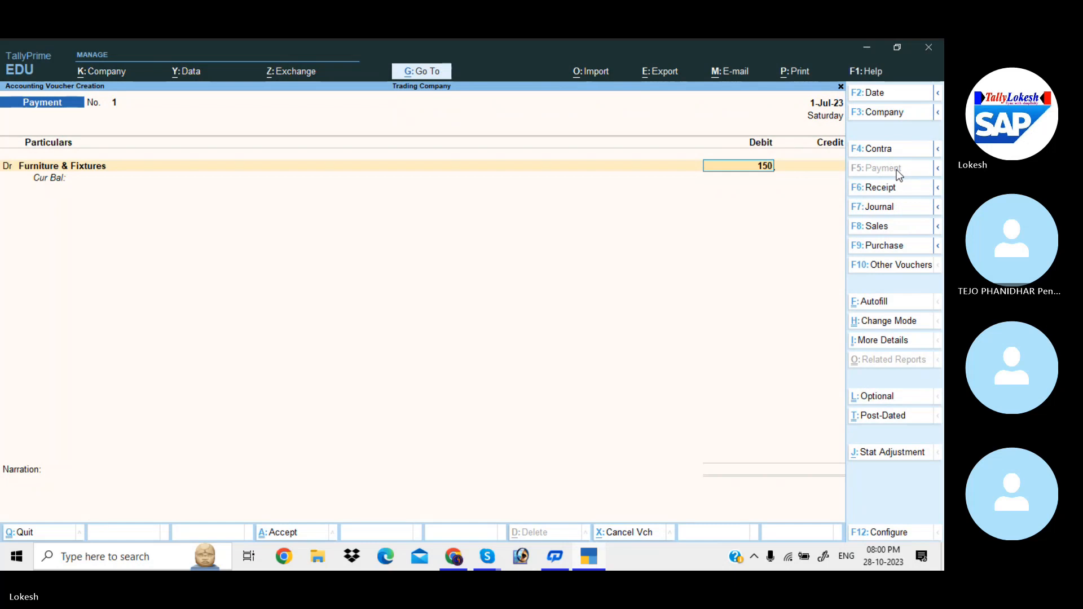
pyautogui.press('Return')
pyautogui.press('Return')
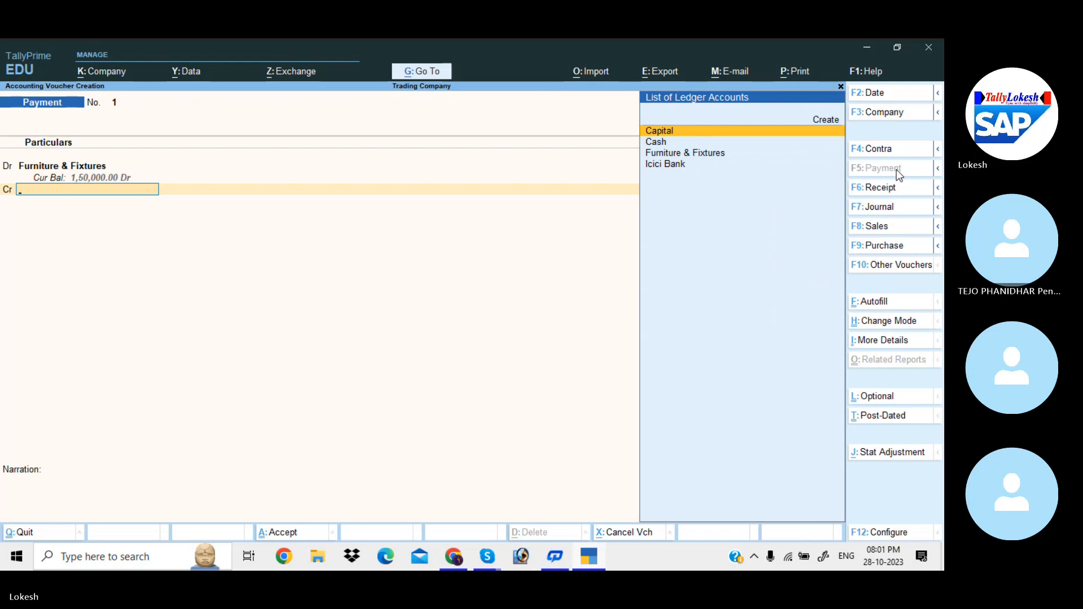
pyautogui.write('i')
pyautogui.press('Return')
pyautogui.press('Return')
pyautogui.hotkey('ctrl', 'a')
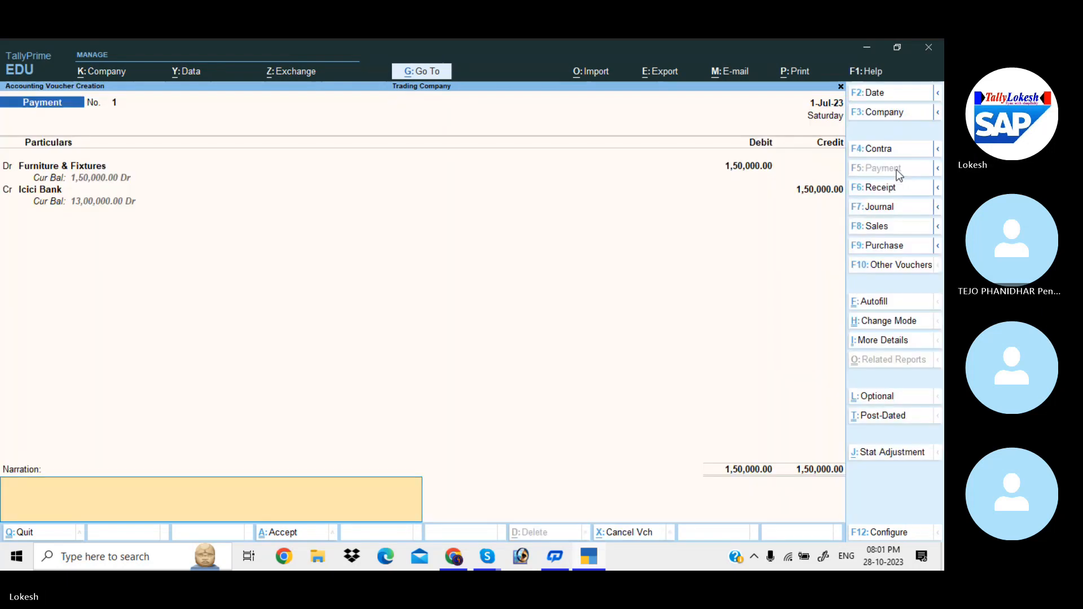
pyautogui.press('Return')
pyautogui.press('Return')
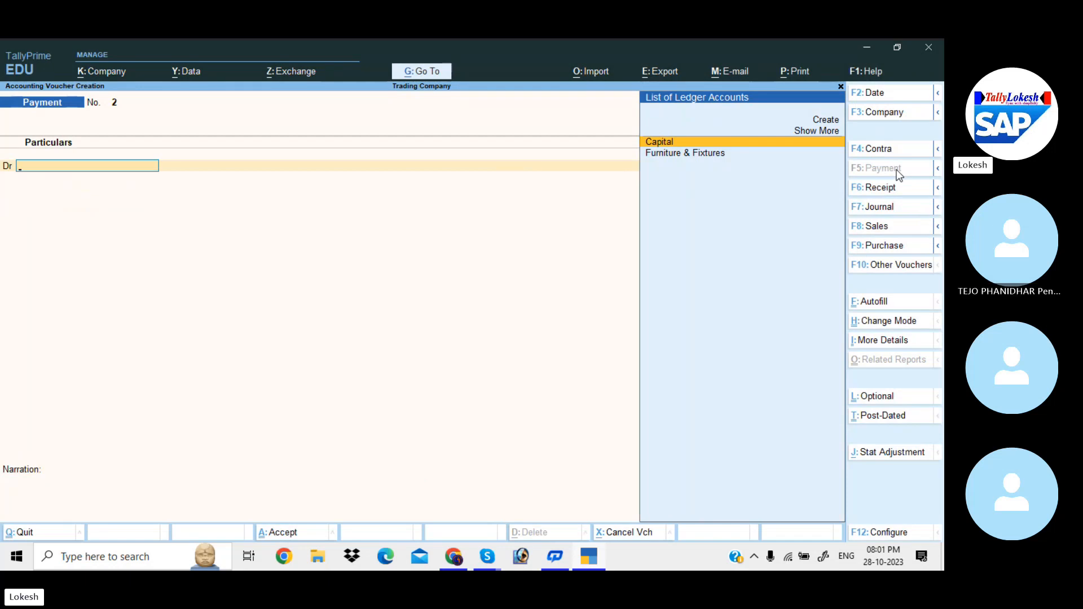
# Create an Sd Office ledger under Deposits (Asset) for the second payment voucher's debit line
pyautogui.hotkey('alt', 'c')
pyautogui.write('Sd Office')
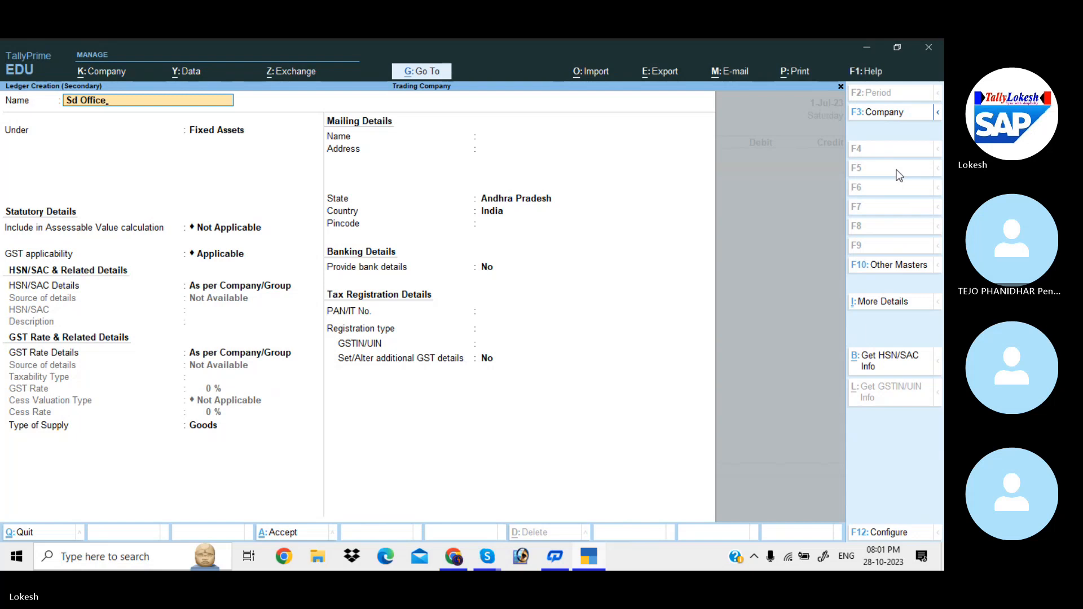
pyautogui.press('Return')
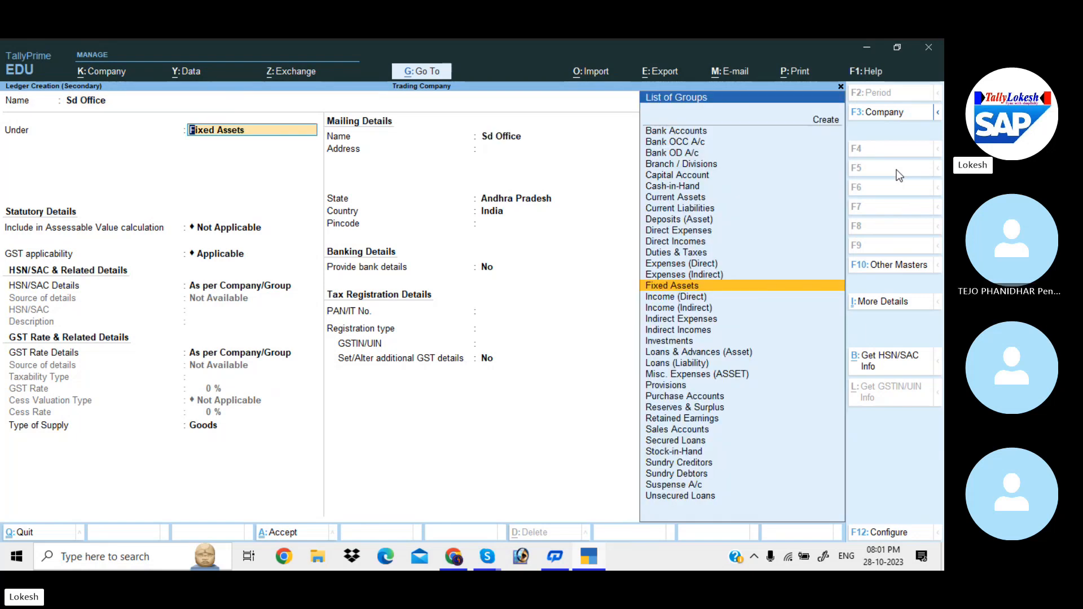
pyautogui.write('dep')
pyautogui.press('Return')
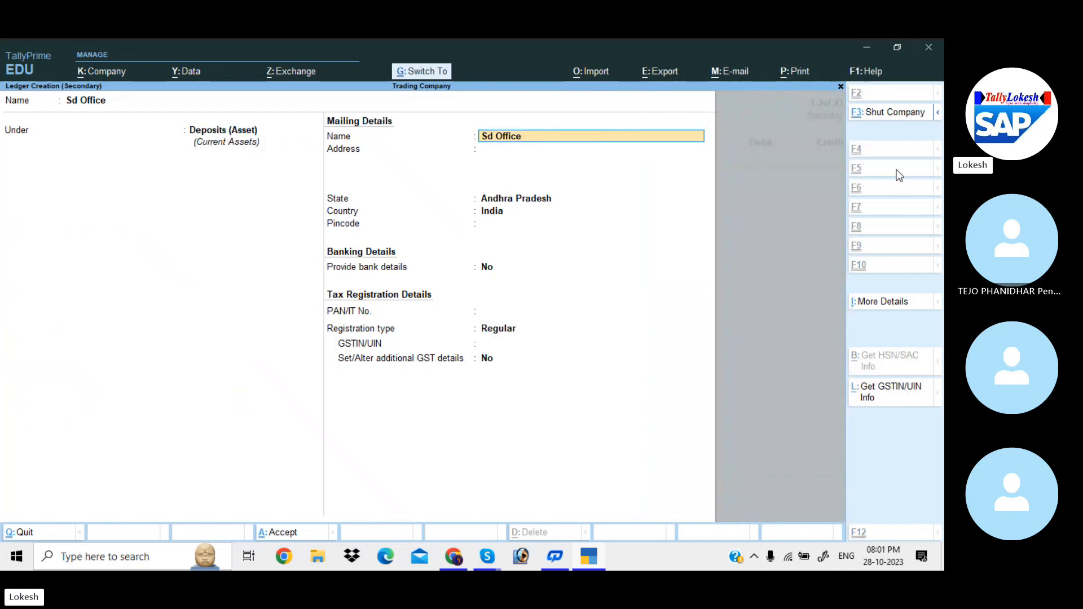
pyautogui.hotkey('ctrl', 'a')
pyautogui.press('Return')
# Debit Sd Office with 25,000, credit the amount to Icici Bank, and save the payment voucher
pyautogui.write('25000')
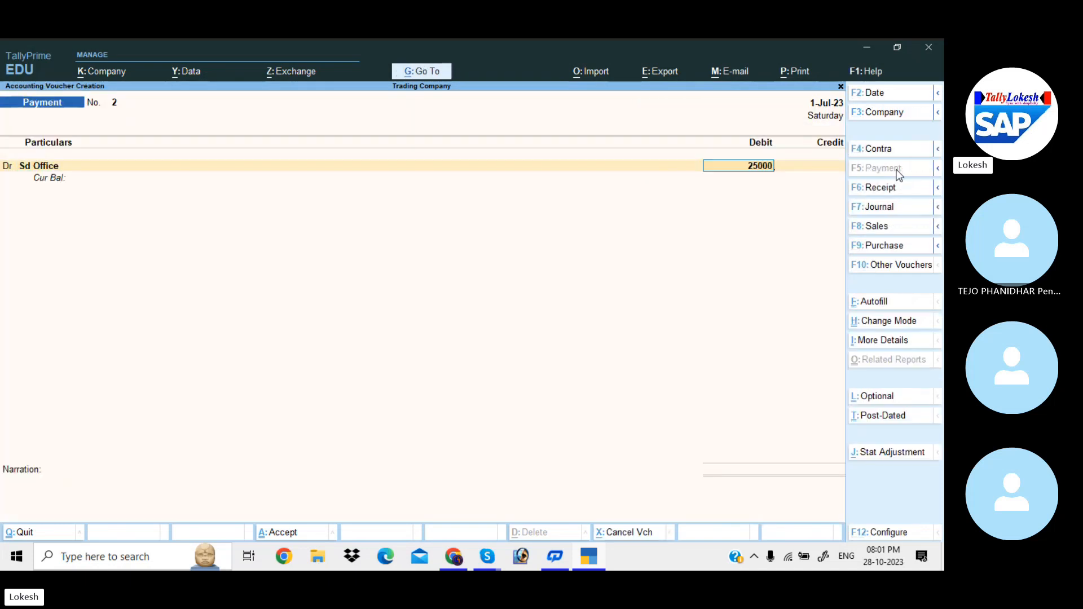
pyautogui.press('Return')
pyautogui.write('i')
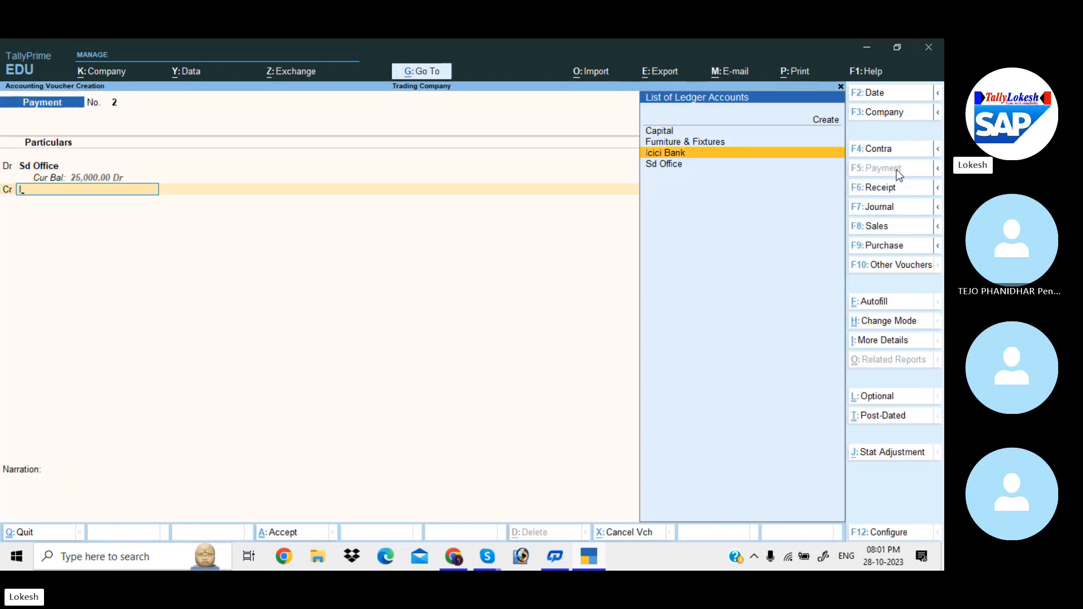
pyautogui.press('Return')
pyautogui.press('Return')
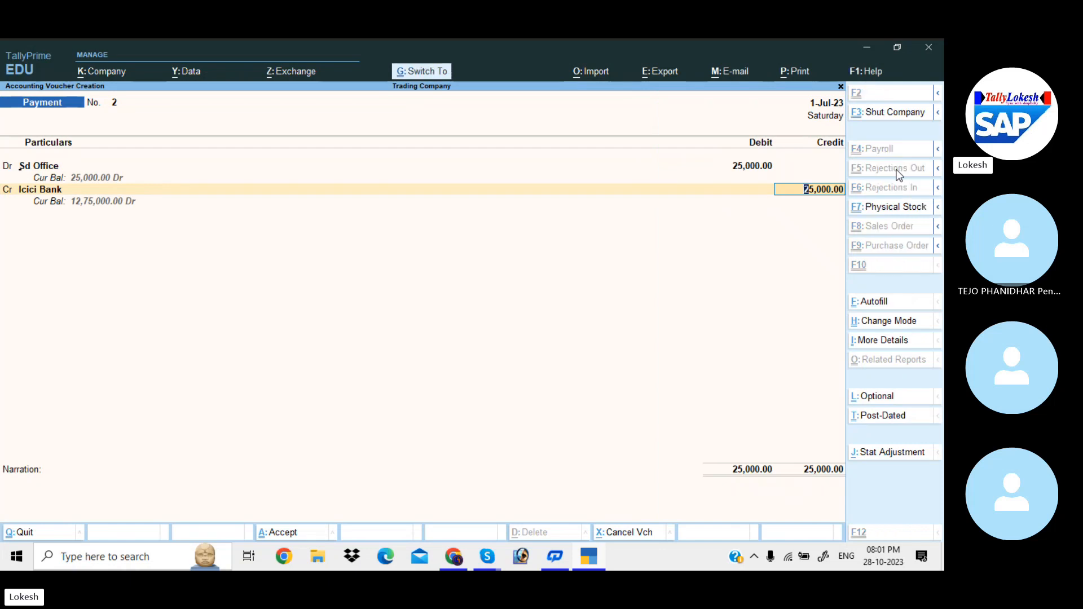
pyautogui.press('Return')
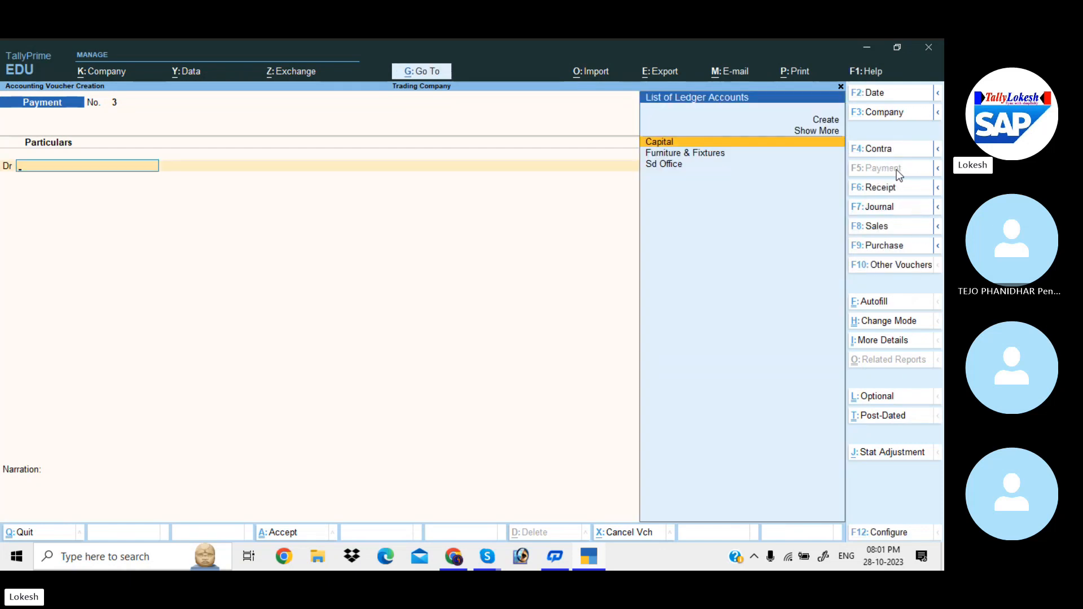
# Create a Cellphone ledger under Fixed Assets for the third payment voucher's debit line
pyautogui.hotkey('alt', 'c')
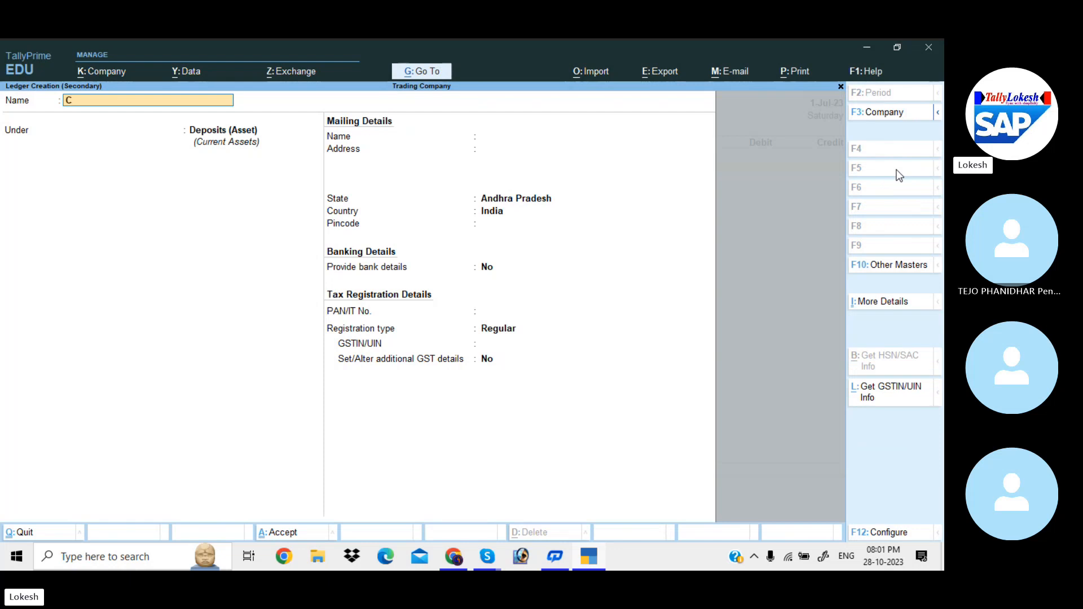
pyautogui.write('Cellphone')
pyautogui.press('Return')
pyautogui.write('F')
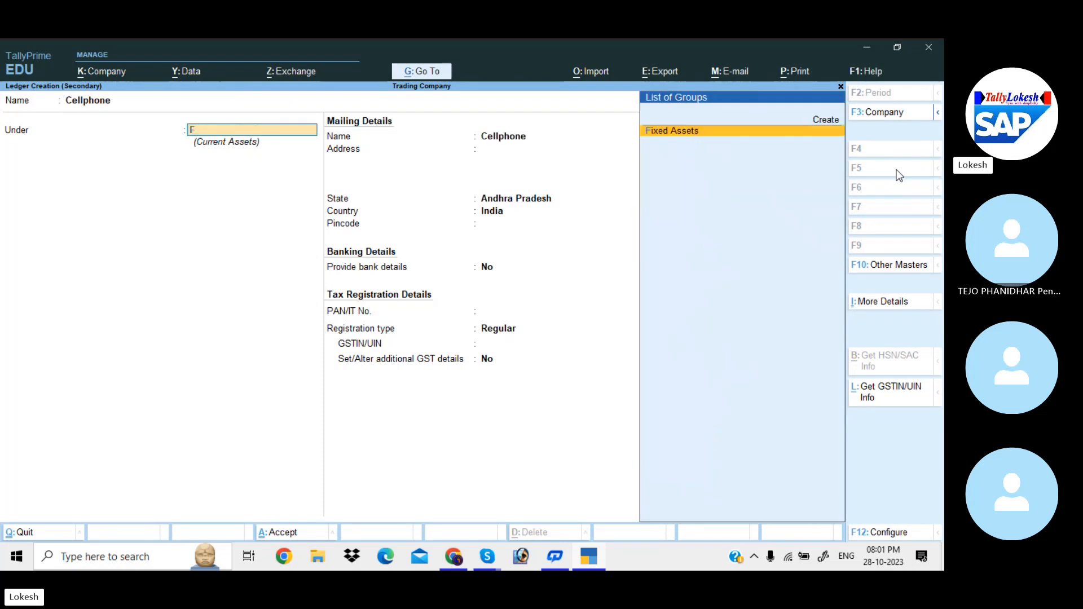
pyautogui.press('Return')
pyautogui.hotkey('ctrl', 'a')
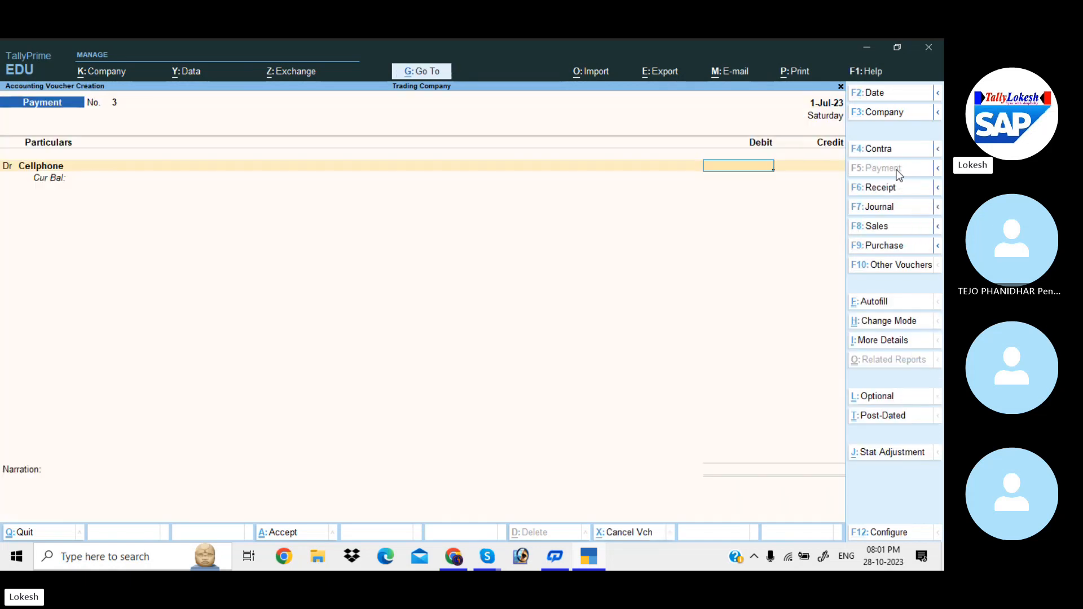
# Debit Cellphone with 5,500 in the payment voucher and proceed to a second debit line
pyautogui.write('5500')
pyautogui.press('Return')
pyautogui.press('Return')
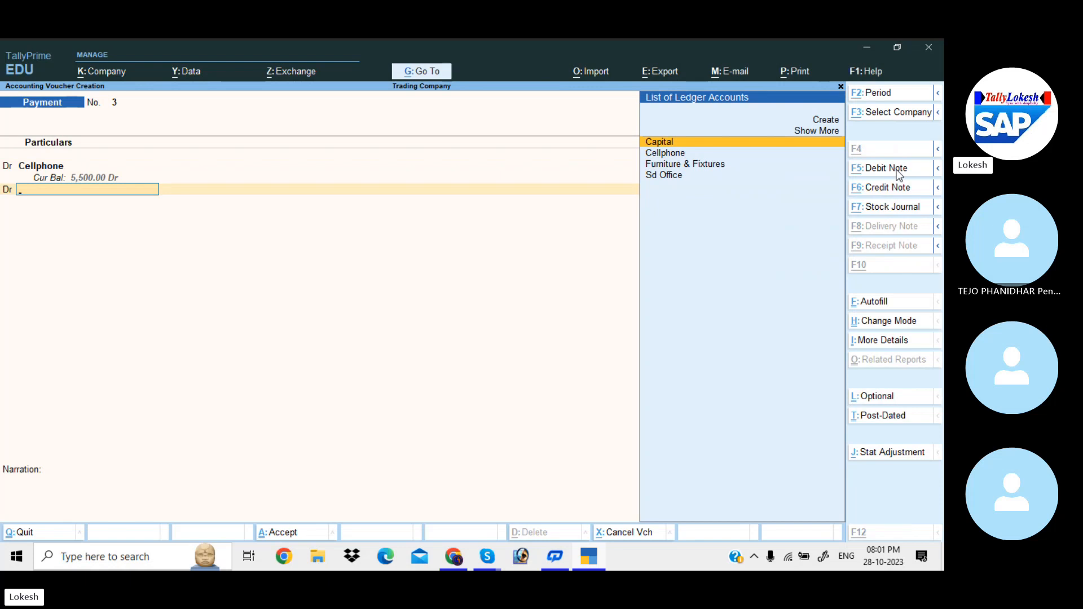
# Create a Computer ledger under Fixed Assets and debit it with 25,000 in the payment voucher
pyautogui.hotkey('alt', 'c')
pyautogui.write('Computer')
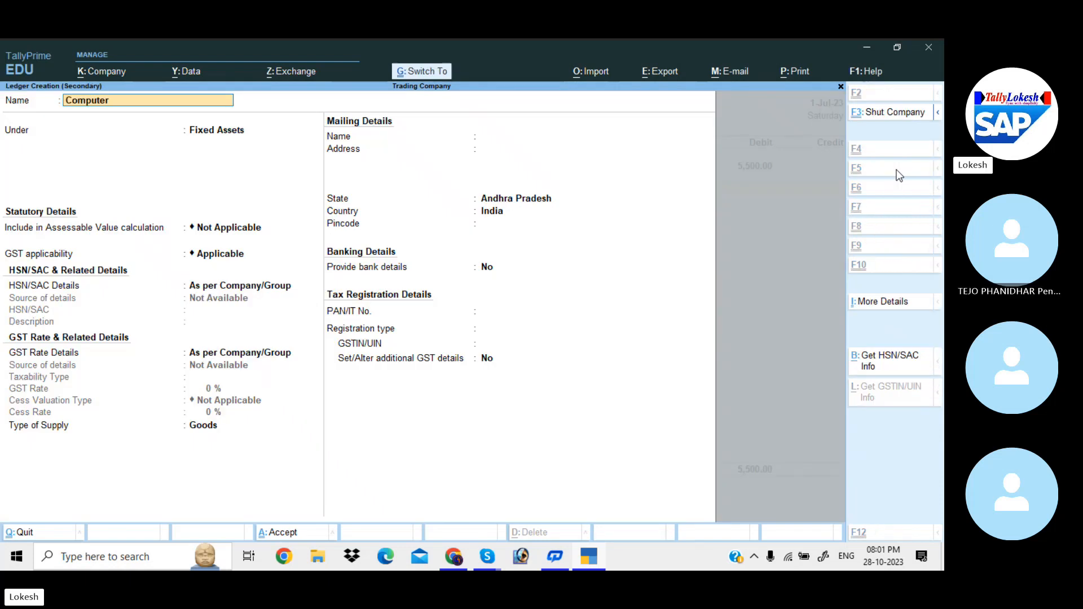
pyautogui.hotkey('ctrl', 'a')
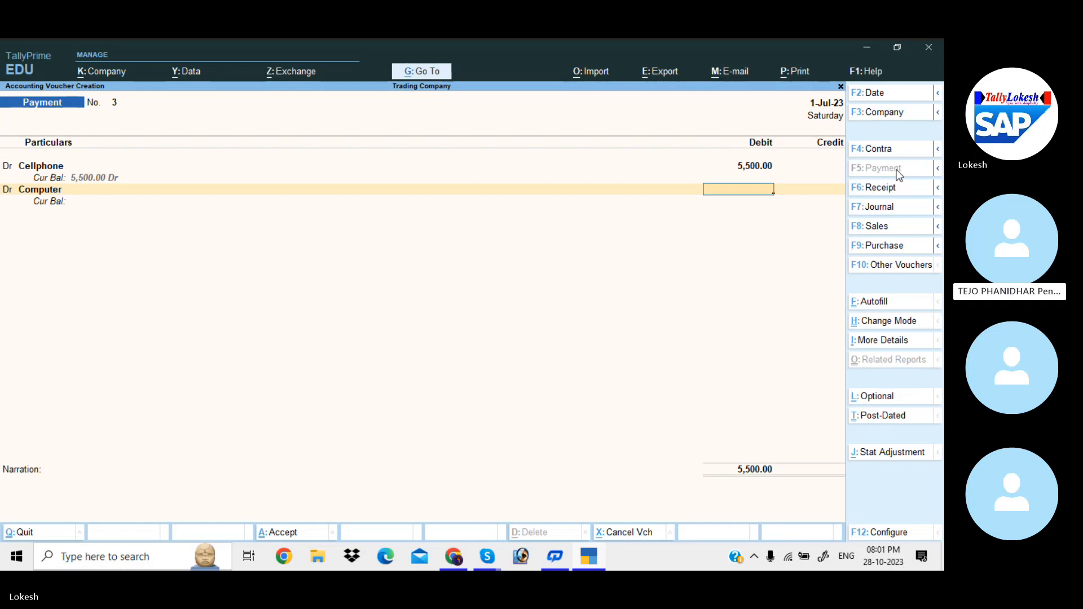
pyautogui.write('25000')
pyautogui.press('Return')
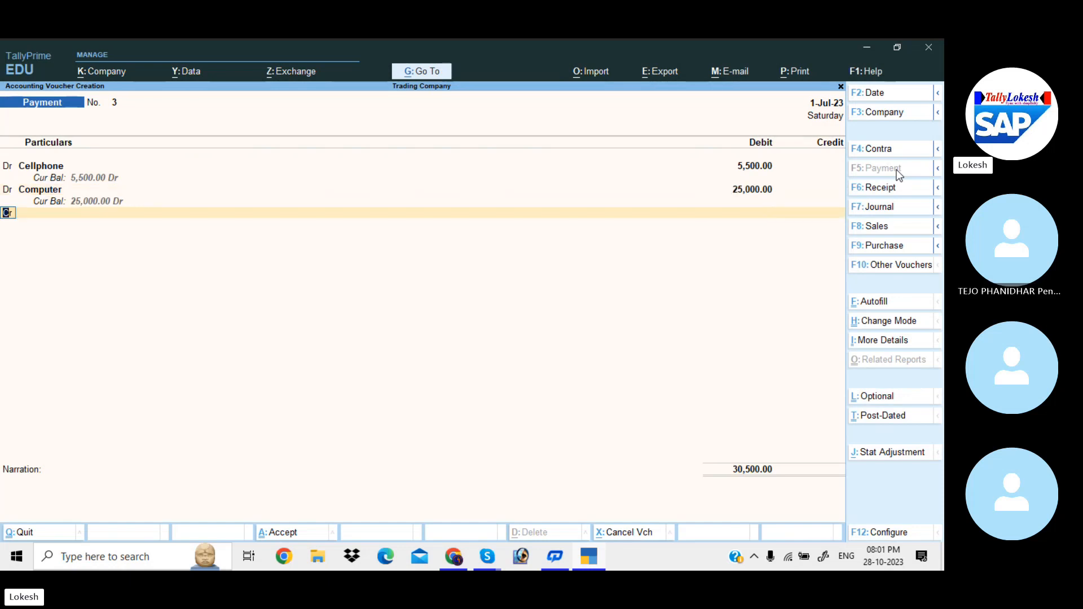
# Create an Electrical Fittings ledger under Fixed Assets and debit it with 5,000 on the voucher's third line
pyautogui.press('Return')
pyautogui.hotkey('alt', 'c')
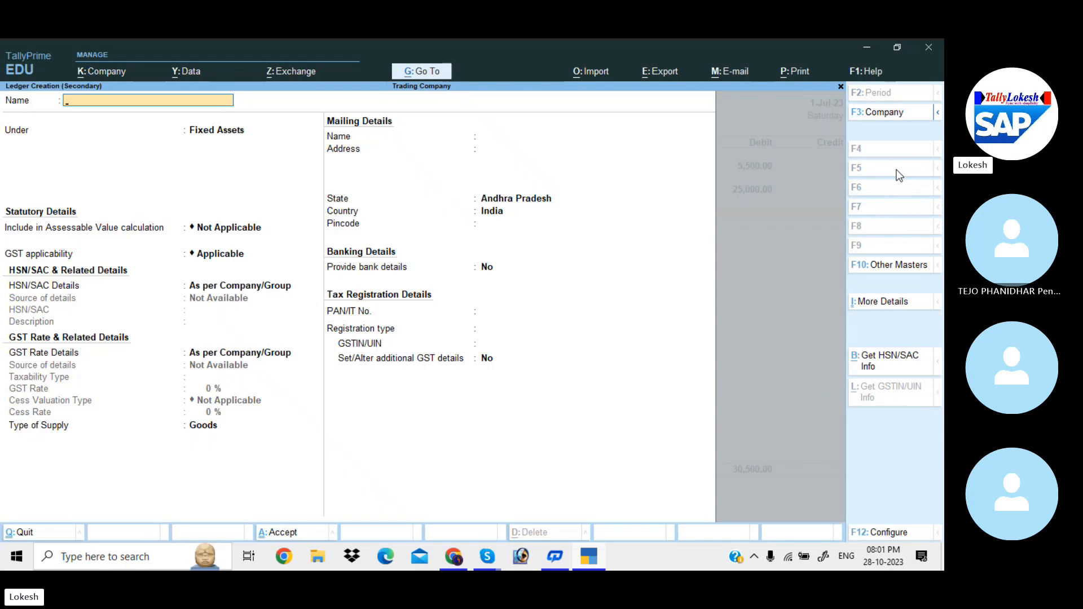
pyautogui.write('Electrical Fittings')
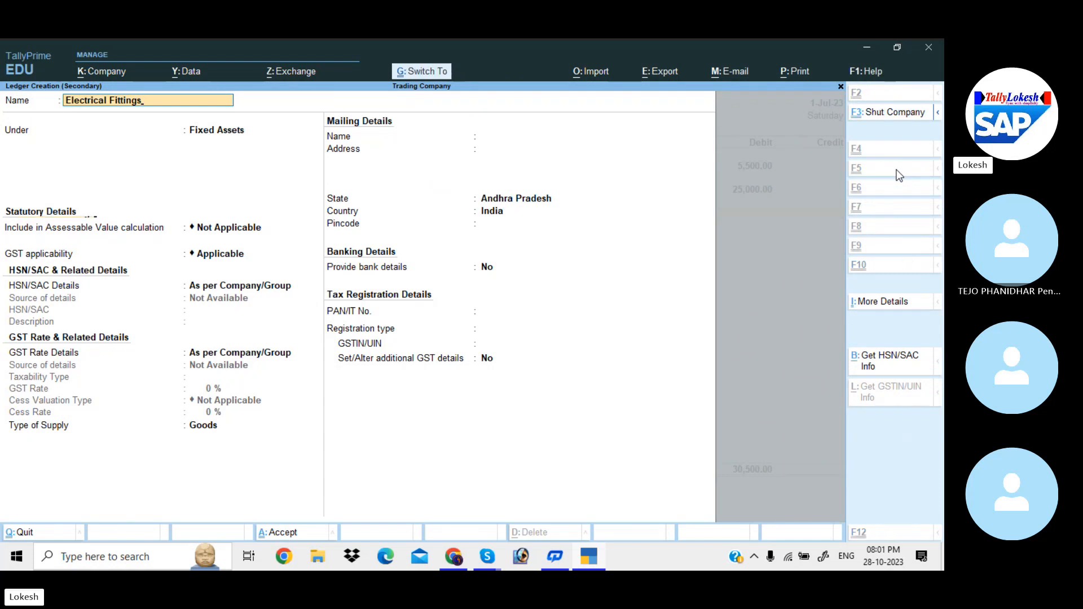
pyautogui.hotkey('ctrl', 'a')
pyautogui.write('5000')
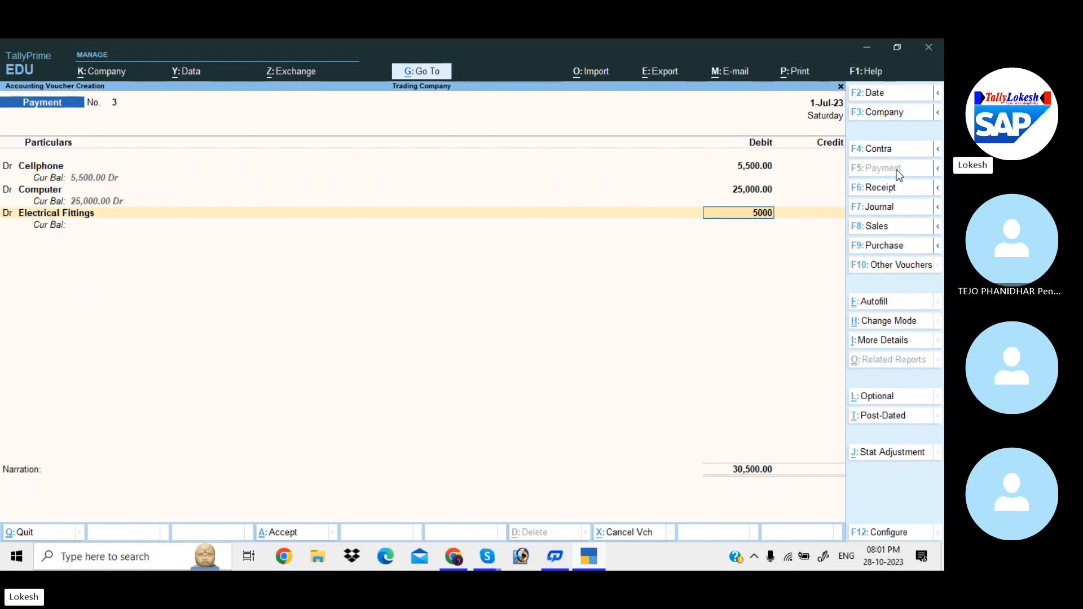
pyautogui.press('Return')
# Add a fourth debit line with a new Motor Vehicle ledger under Fixed Assets for 50,000
pyautogui.press('d')
pyautogui.press('Return')
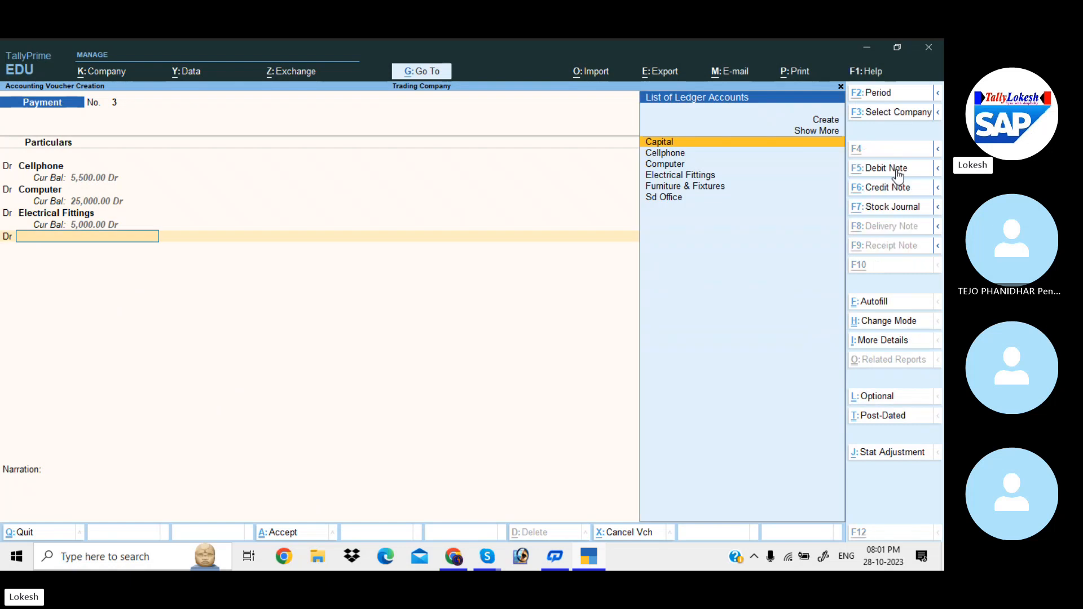
pyautogui.hotkey('alt', 'c')
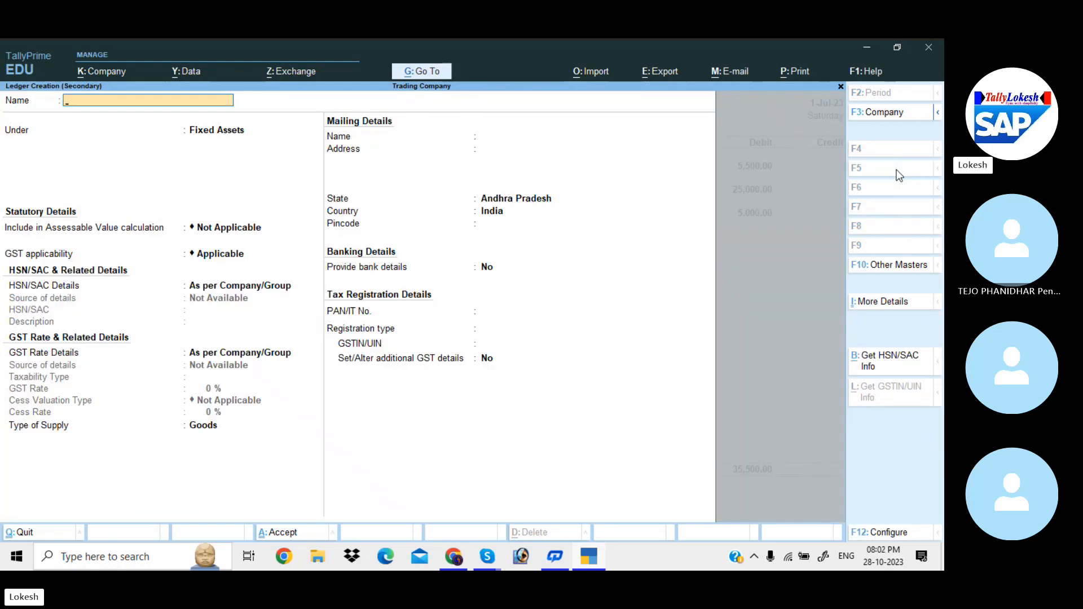
pyautogui.write('Motor Ve')
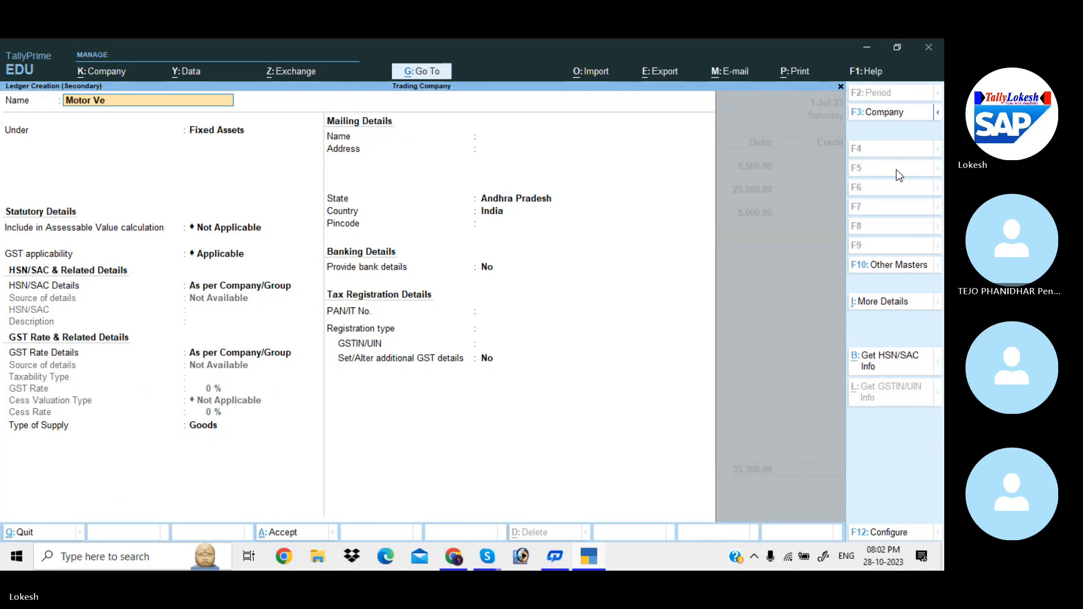
pyautogui.write('hicle')
pyautogui.press('Return')
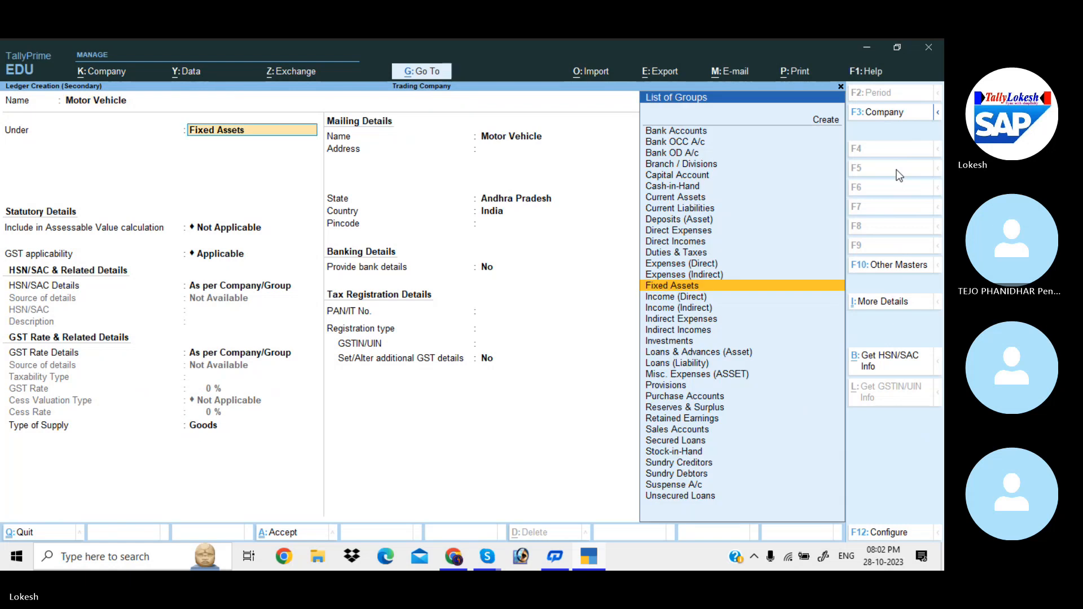
pyautogui.hotkey('ctrl', 'a')
pyautogui.press('Return')
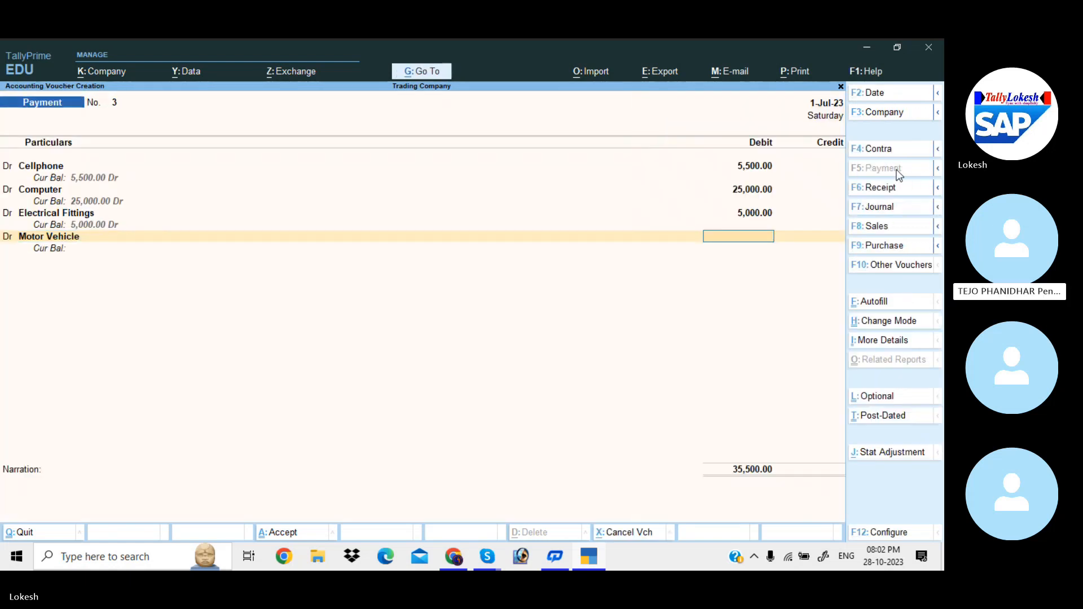
pyautogui.write('50000')
pyautogui.press('Return')
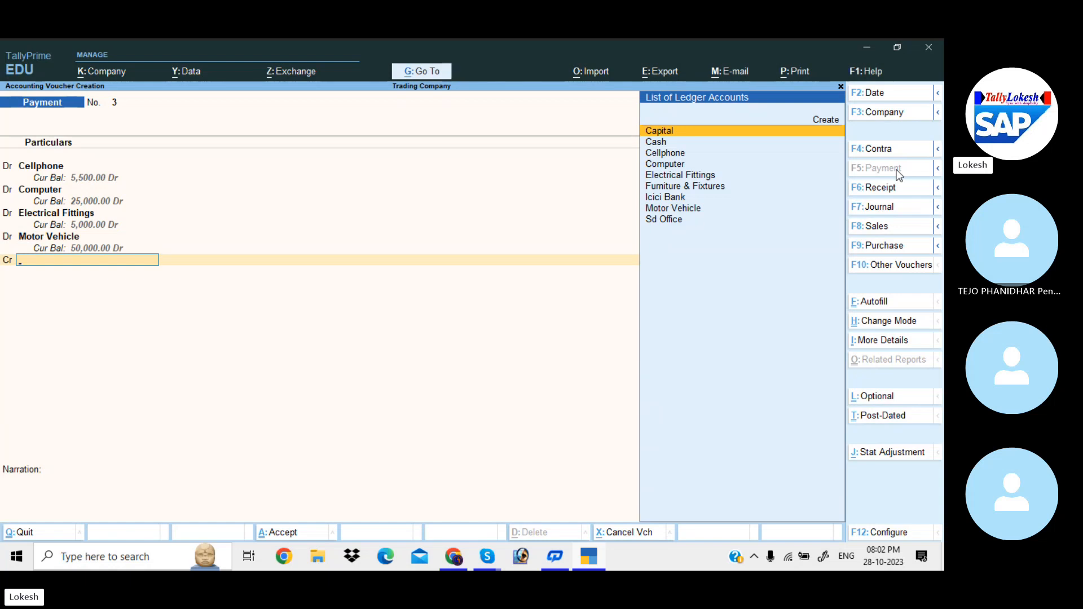
# Credit the voucher's full amount to Icici Bank and save the asset payment voucher
pyautogui.write('I')
pyautogui.press('Return')
pyautogui.press('Return')
pyautogui.press('Return')
pyautogui.press('Return')
pyautogui.press('Return')
pyautogui.press('Return')
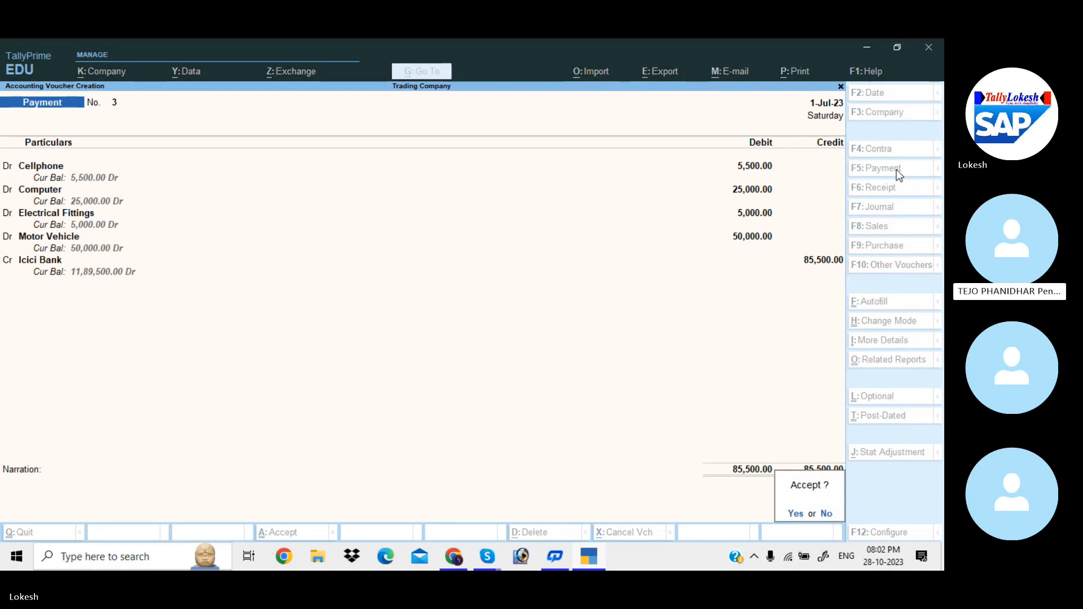
pyautogui.press('Return')
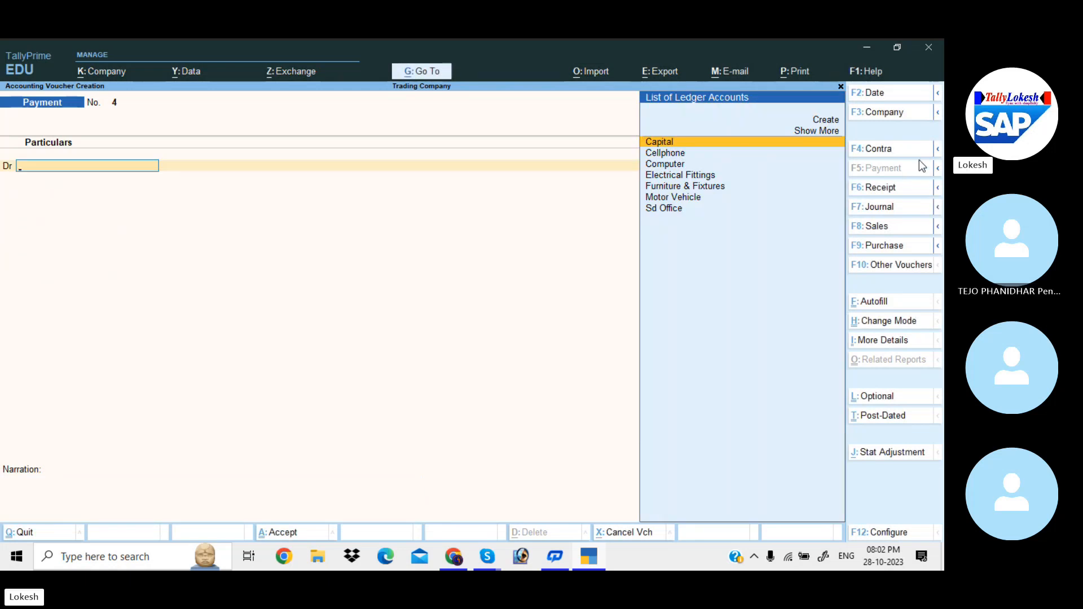
# Start a purchase voucher and add a new party ledger named A2z Traders under Sundry Creditors
pyautogui.click(896, 251)
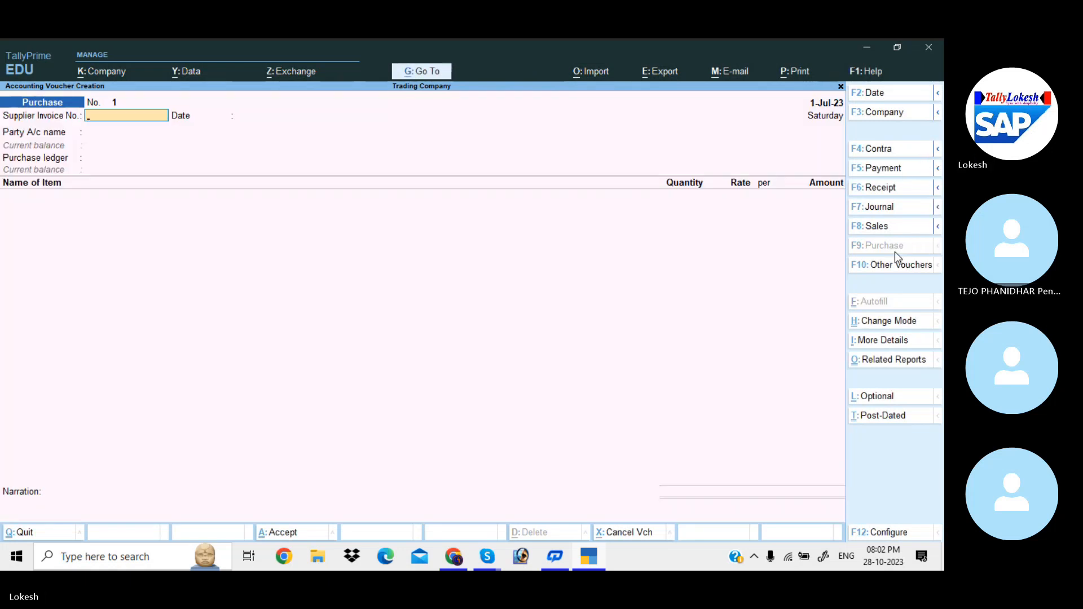
pyautogui.press('Return')
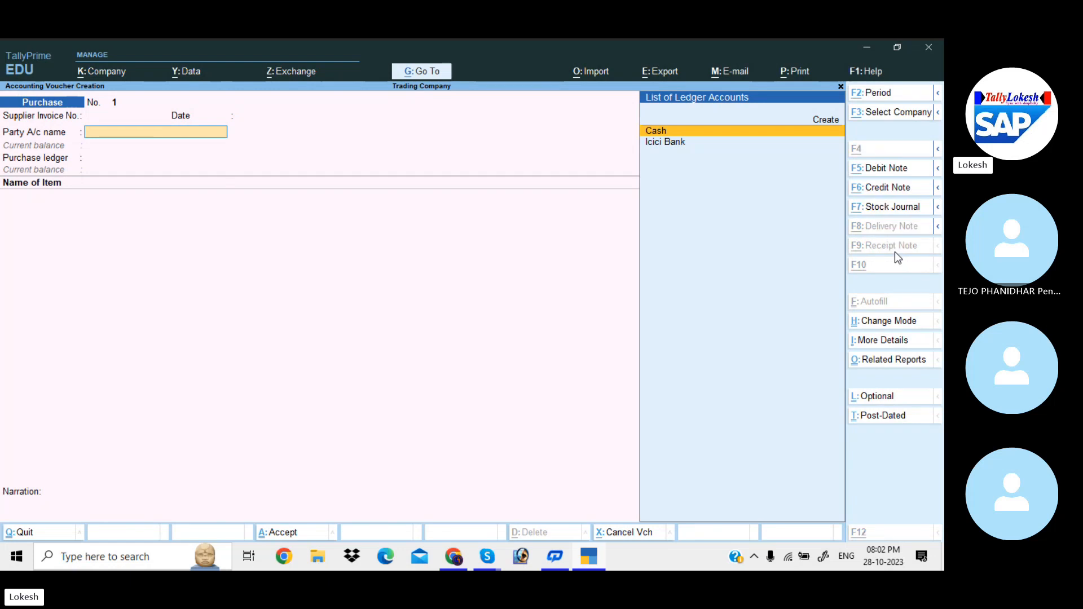
pyautogui.hotkey('alt', 'c')
pyautogui.write('A2z')
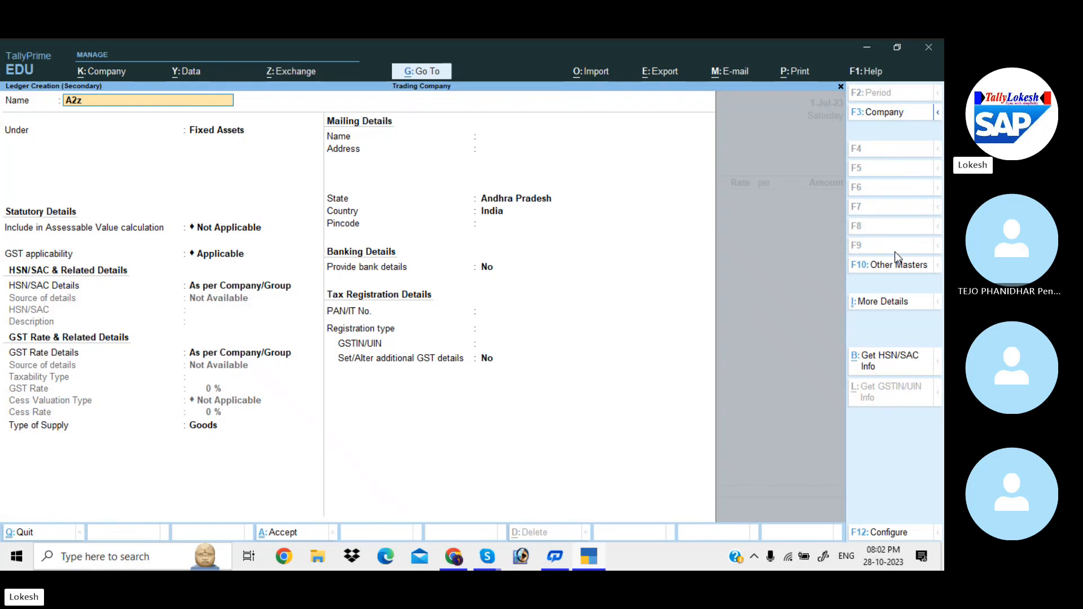
pyautogui.write(' Traders')
pyautogui.press('Return')
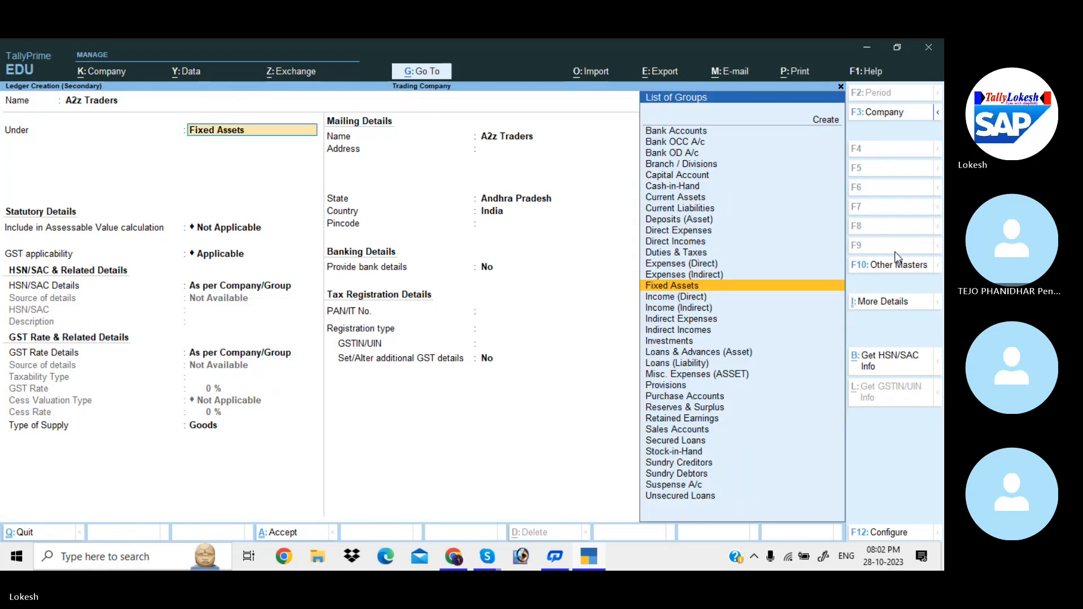
pyautogui.write('Sun')
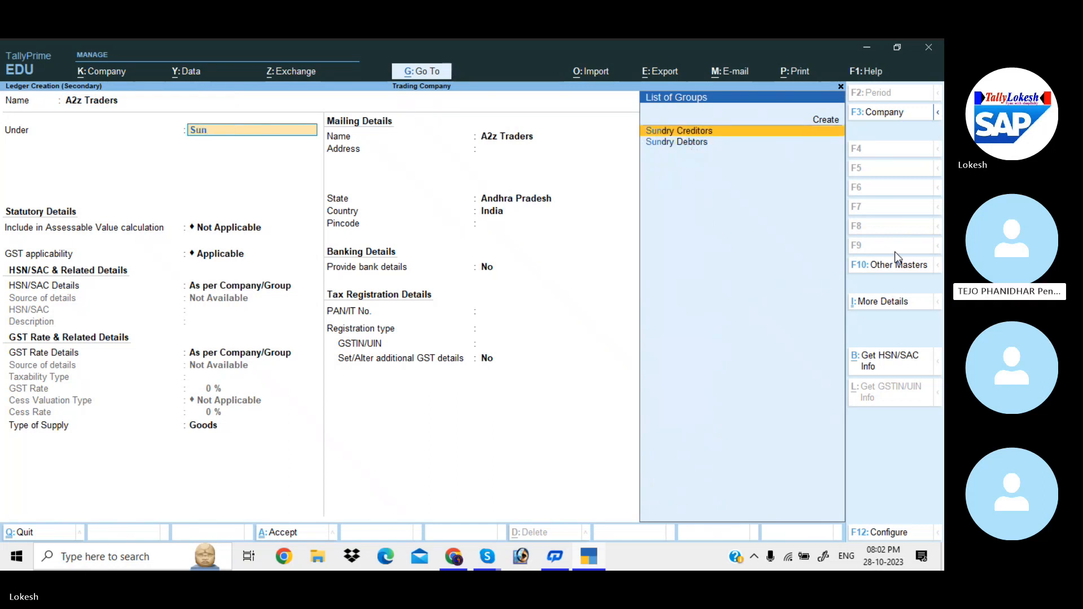
pyautogui.press('Return')
# Keep Andhra Pradesh and Regular registration for A2z Traders, enter 37 as its GSTIN/UIN, and save the ledger
pyautogui.press('Return')
pyautogui.press('Return')
pyautogui.press('Return')
pyautogui.press('Return')
pyautogui.press('Return')
pyautogui.press('Return')
pyautogui.press('Return')
pyautogui.press('Return')
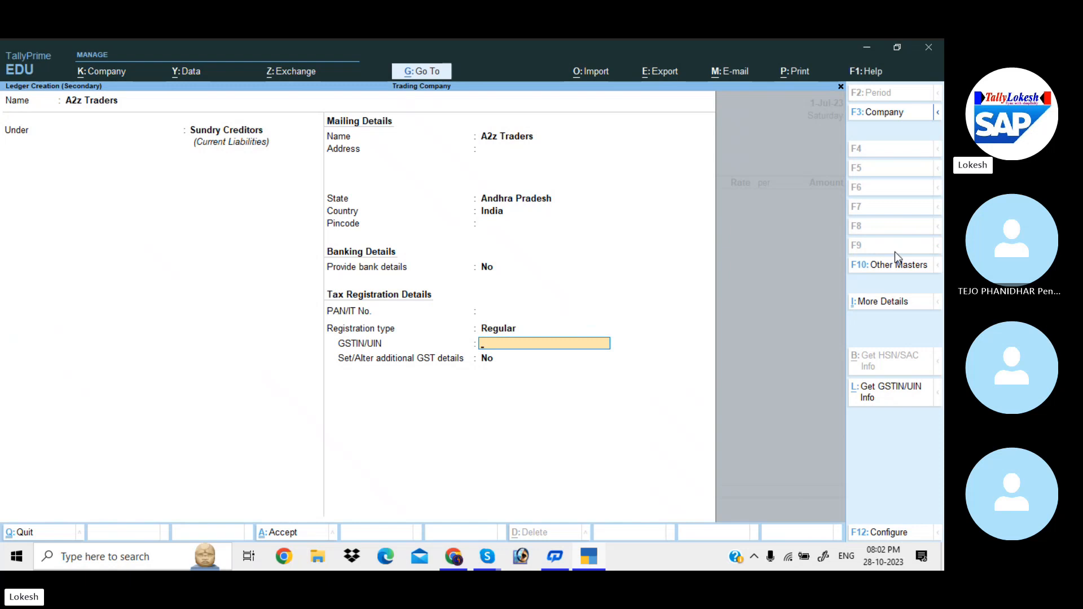
pyautogui.press('Return')
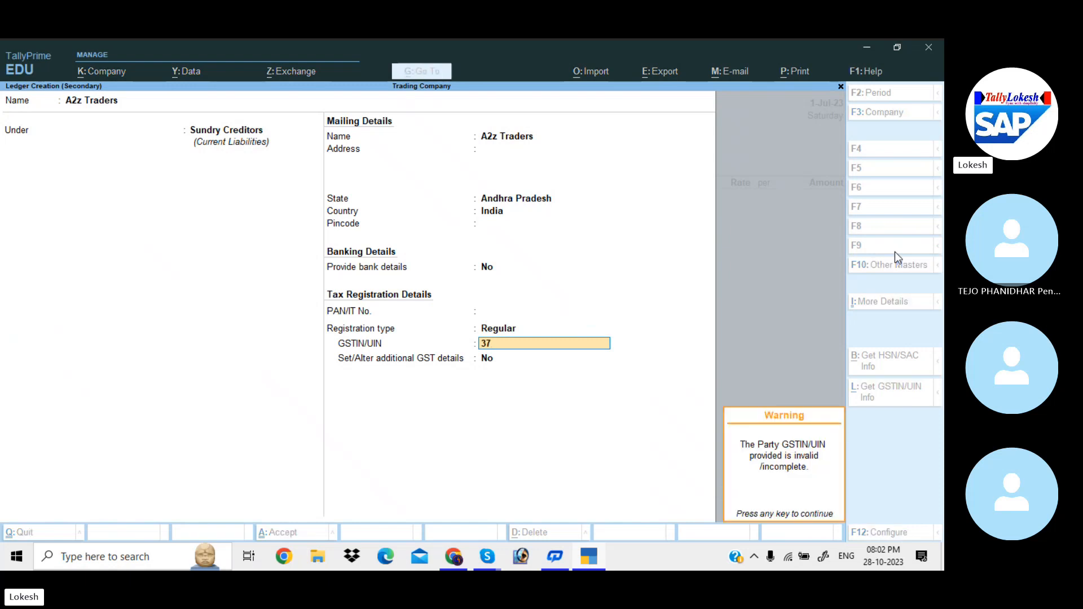
pyautogui.press('Return')
pyautogui.press('Return')
pyautogui.press('Return')
pyautogui.press('Return')
# Leave the purchase's receipt details blank and accept the A2z Traders party details with Andhra Pradesh as place of supply
pyautogui.press('Return')
pyautogui.press('Return')
pyautogui.press('Return')
pyautogui.press('Return')
pyautogui.press('Return')
pyautogui.press('Return')
pyautogui.press('Return')
pyautogui.press('Return')
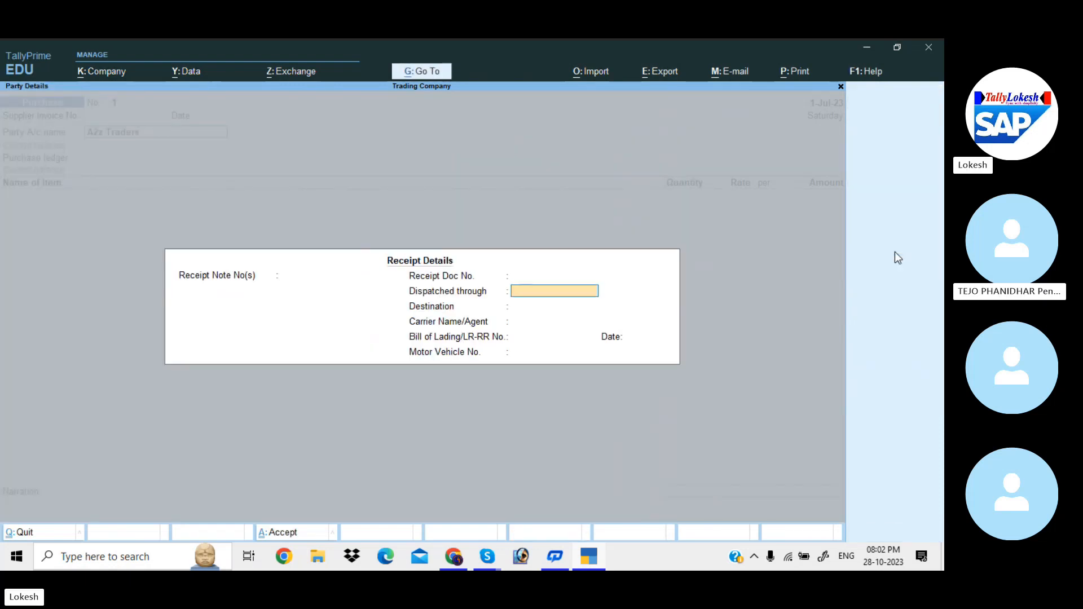
pyautogui.press('Return')
pyautogui.press('Return')
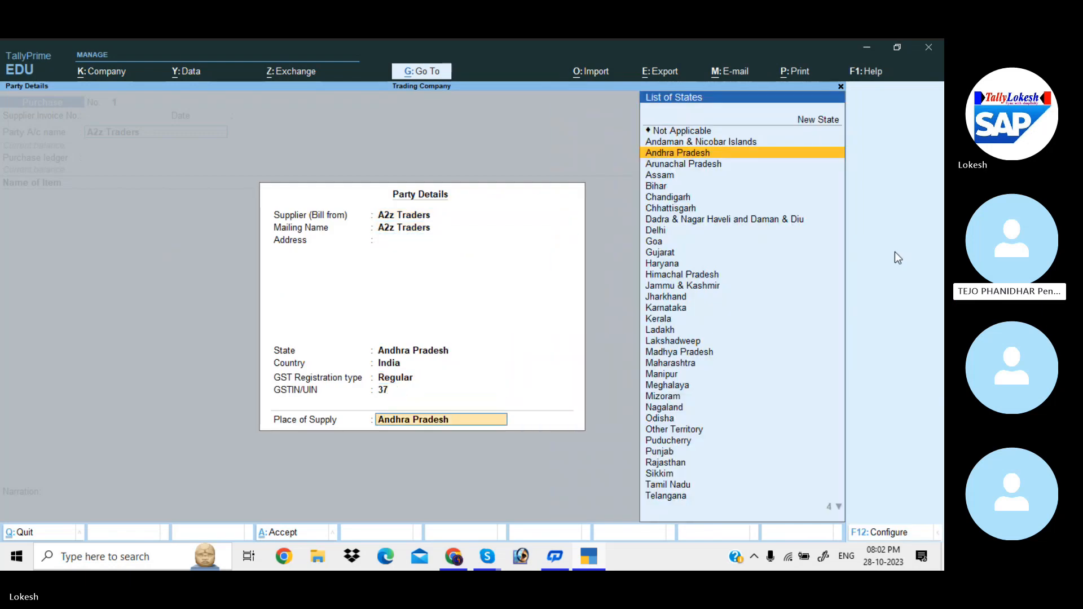
pyautogui.press('Return')
# Start a new ledger named Purchase under Purchase Accounts for the voucher's purchase ledger
pyautogui.hotkey('alt', 'c')
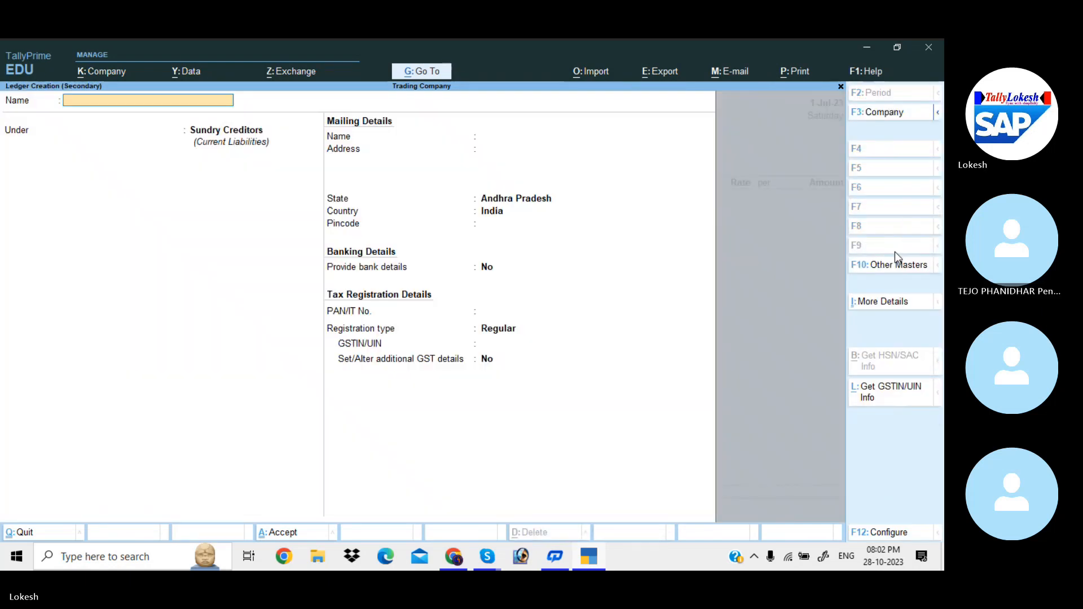
pyautogui.write('Purchase')
pyautogui.press('Return')
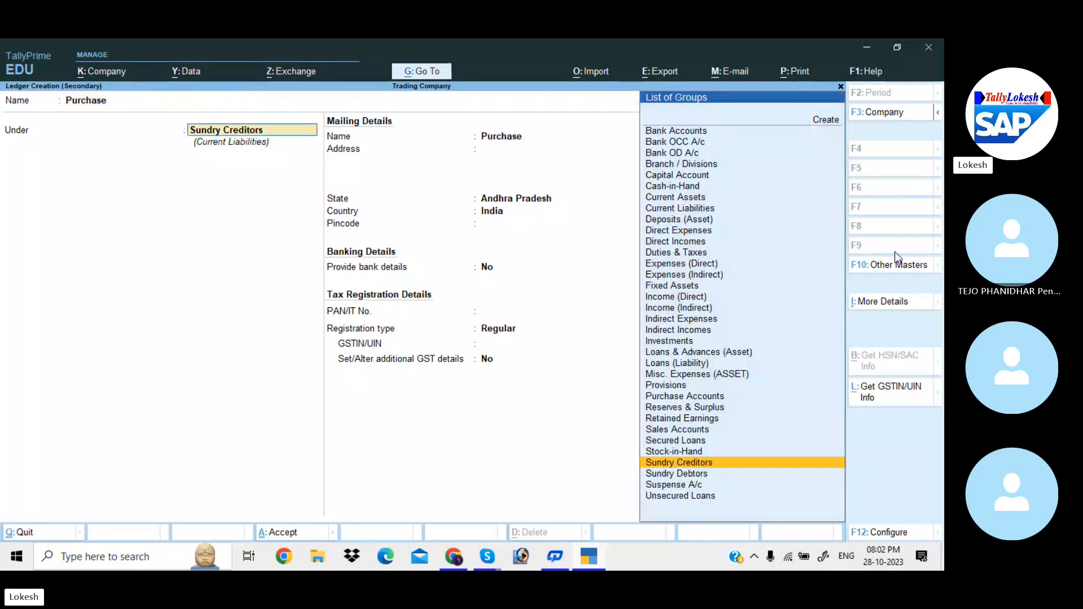
pyautogui.write('Pu')
pyautogui.press('Return')
pyautogui.press('Return')
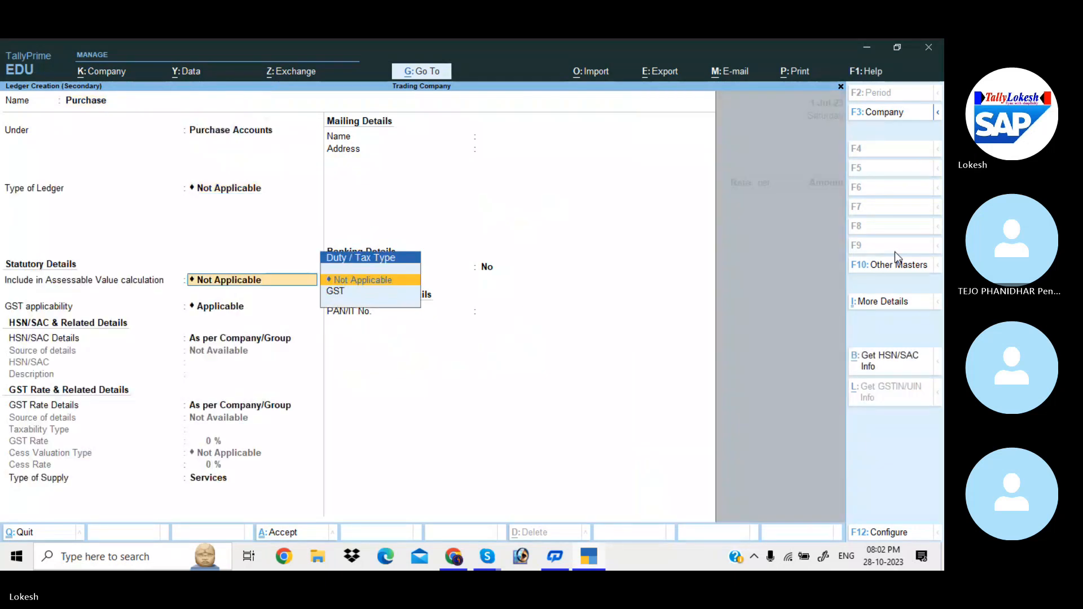
# Keep GST applicable for the Purchase ledger, set its type of supply to Goods, and save it
pyautogui.press('Return')
pyautogui.press('Return')
pyautogui.press('Return')
pyautogui.press('Return')
pyautogui.press('Return')
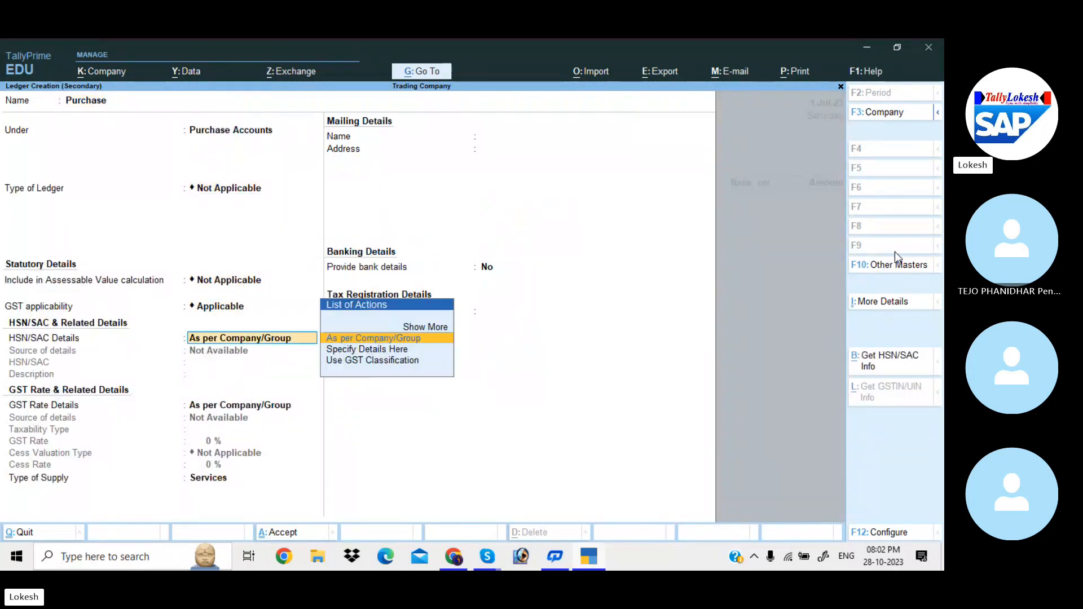
pyautogui.press('BackSpace')
pyautogui.press('Up')
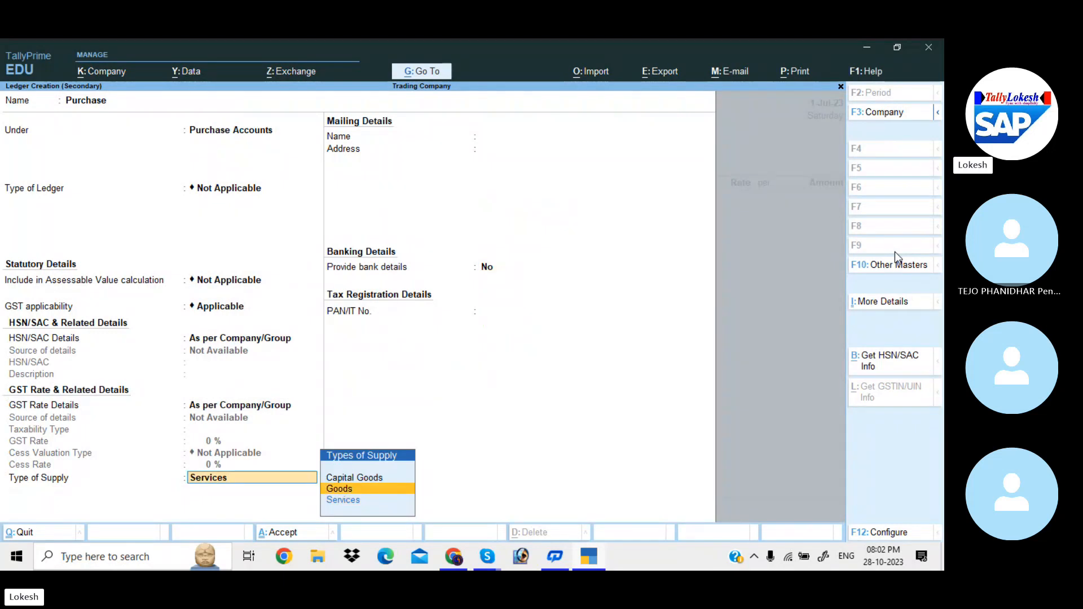
pyautogui.press('Return')
pyautogui.press('Return')
pyautogui.press('Return')
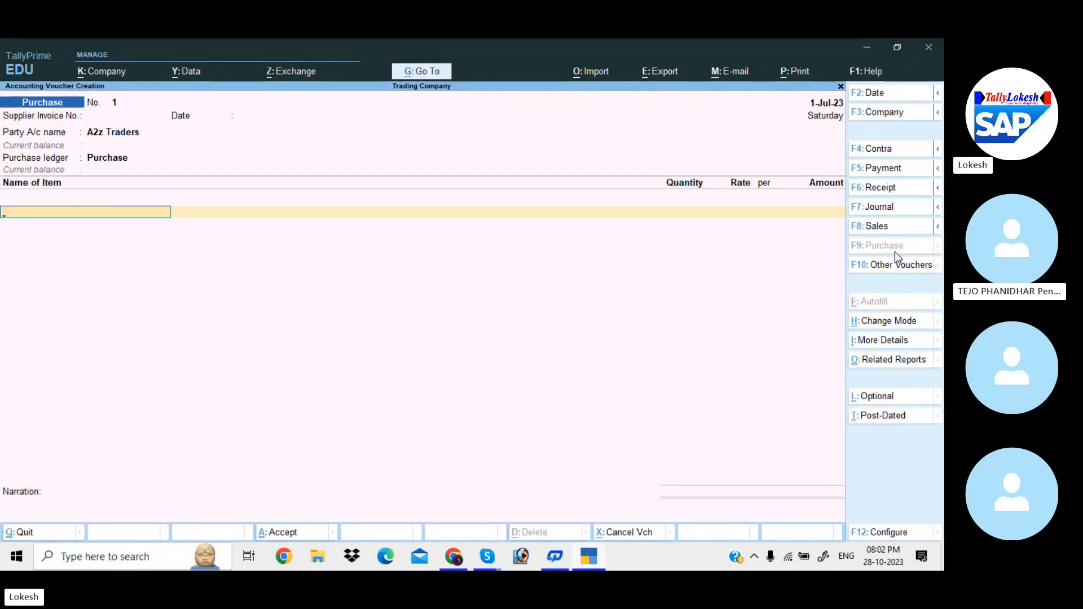
# Start a new stock item named High Capacity Stabilizers for the purchase voucher's first item line
pyautogui.hotkey('alt', 'c')
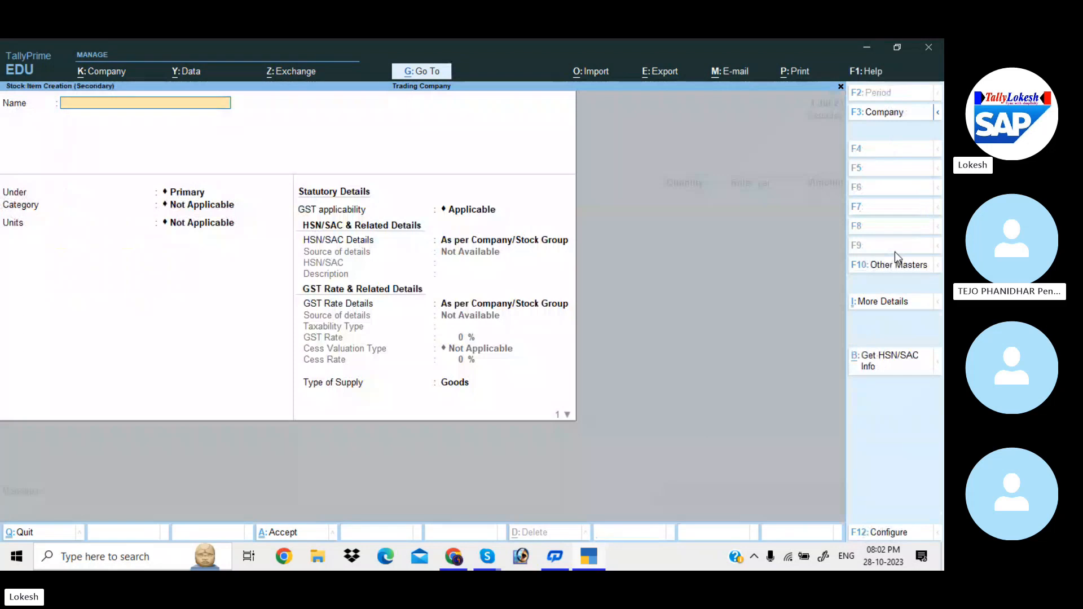
pyautogui.write('Hig')
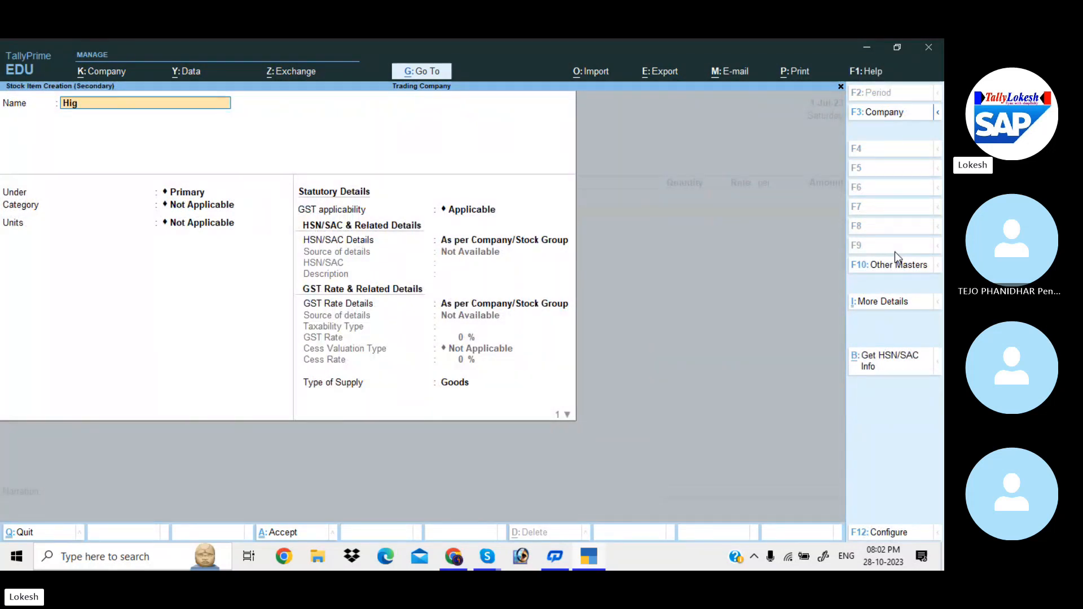
pyautogui.write('h Capaci')
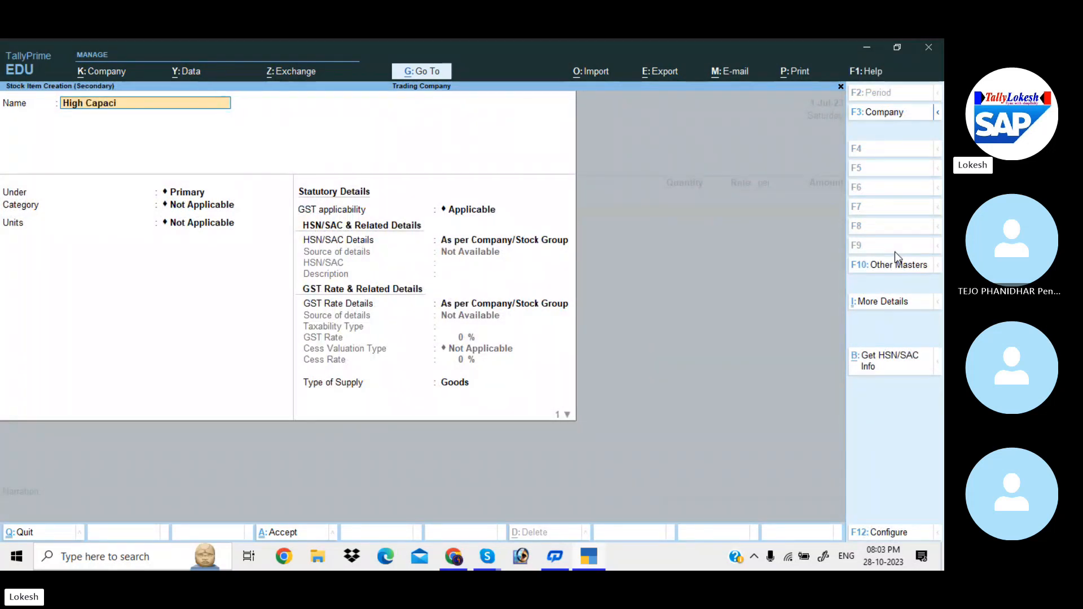
pyautogui.write('ty Stabili')
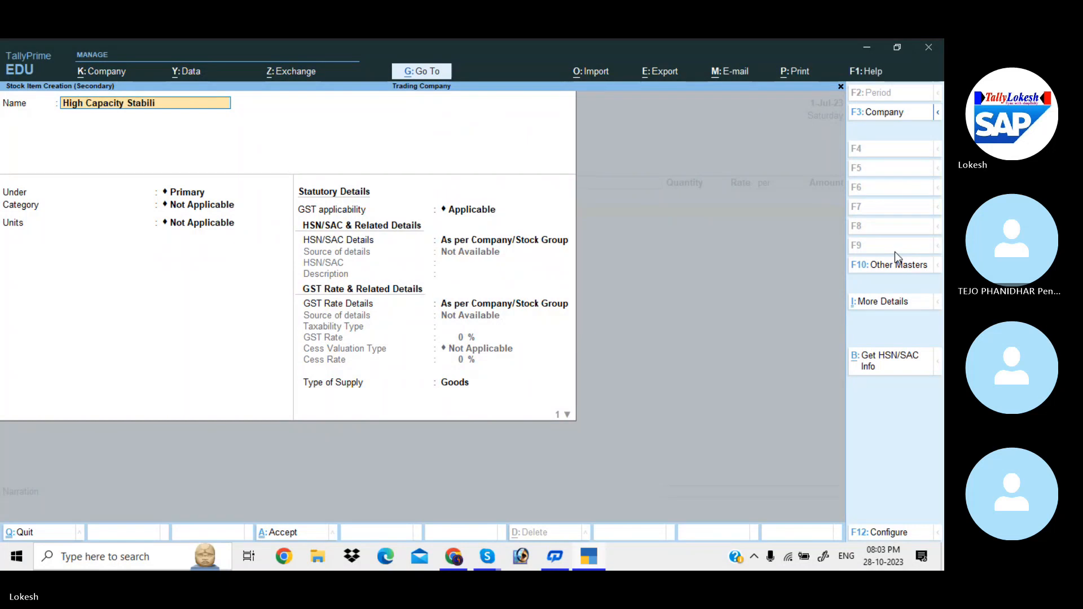
pyautogui.write('zers')
pyautogui.press('Return')
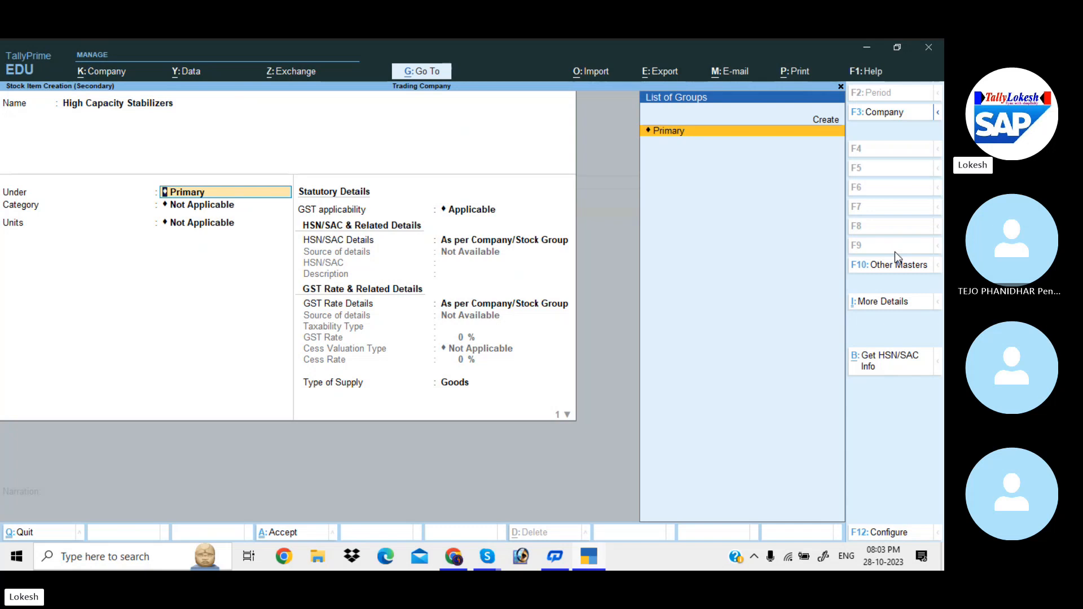
# Create a stock group named Stabilizers under Primary without quantity addition, assign the item to it, and leave the category not applicable
pyautogui.hotkey('alt', 'c')
pyautogui.write('Sta')
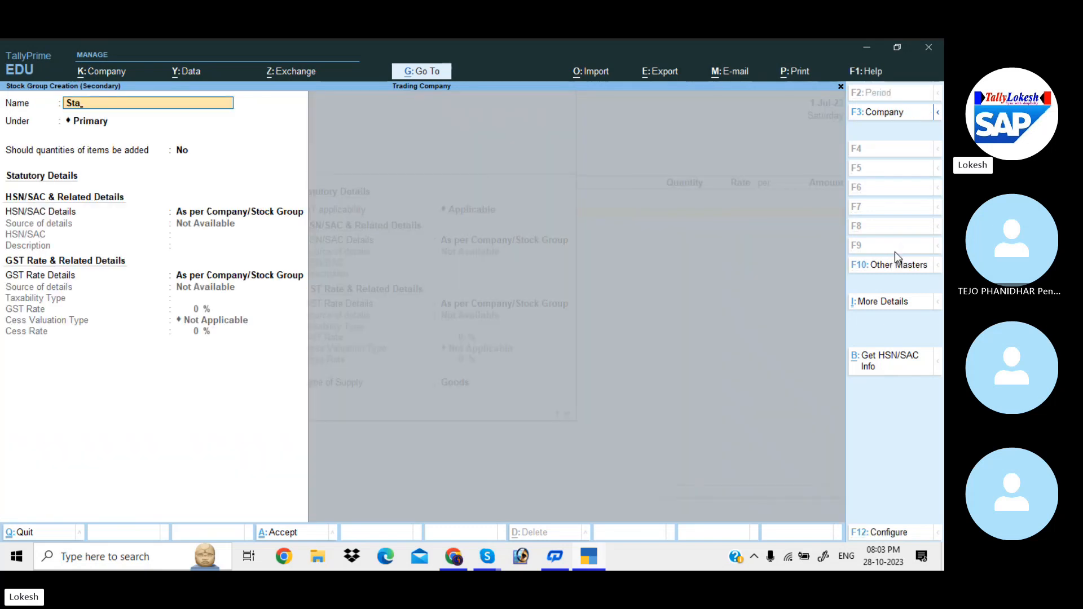
pyautogui.write('bilizers')
pyautogui.press('Return')
pyautogui.press('Return')
pyautogui.press('Return')
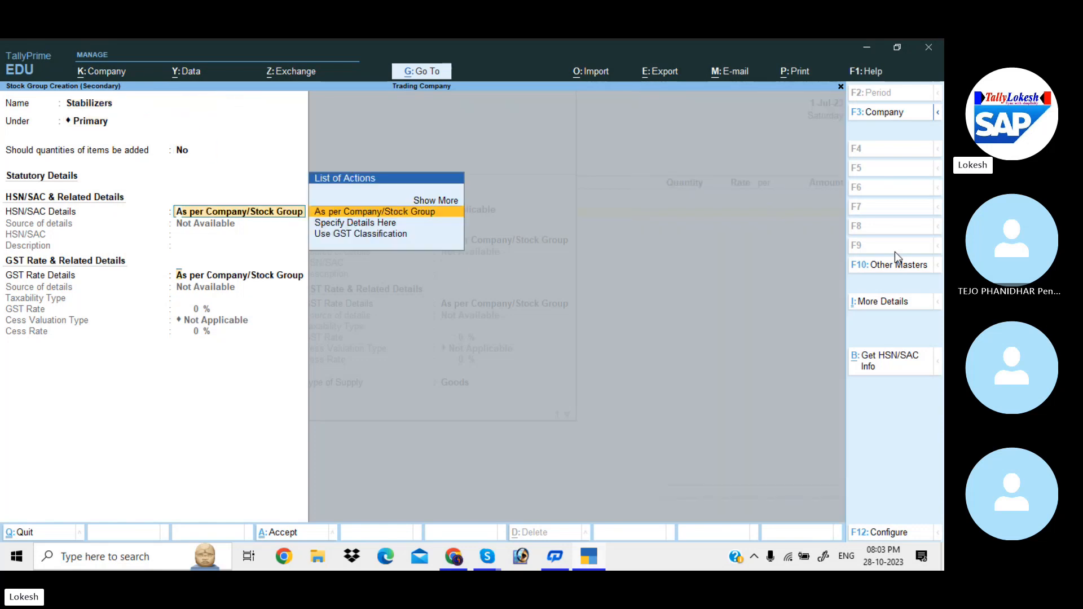
pyautogui.press('Return')
pyautogui.press('Return')
pyautogui.press('Return')
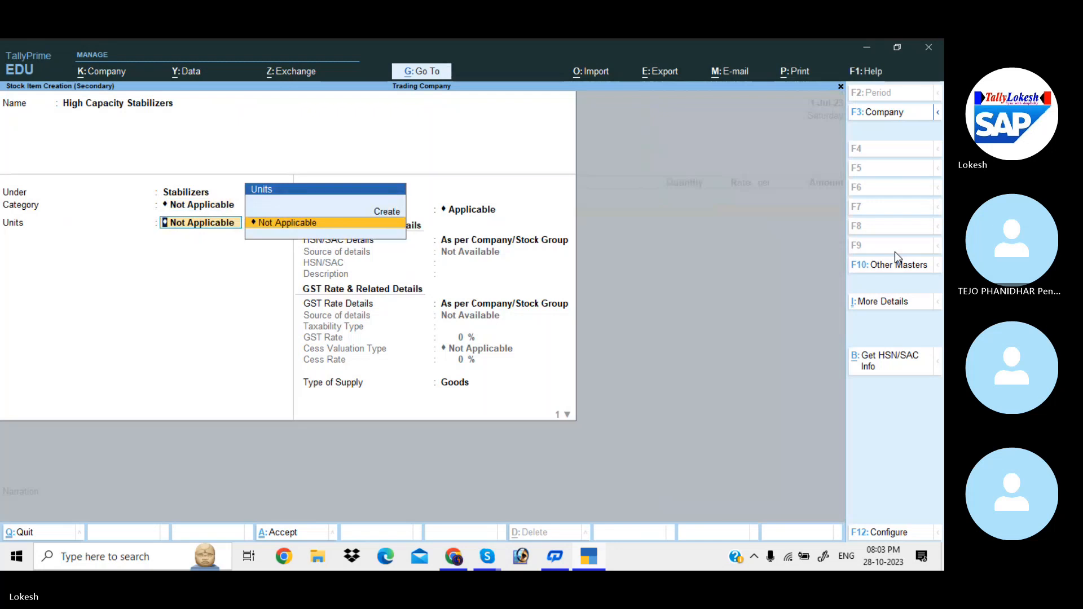
# Create a simple unit with symbol nos, unit quantity code NOS-NUMBERS and 0 decimal places for the stock item
pyautogui.hotkey('alt', 'c')
pyautogui.write('nos')
pyautogui.press('Return')
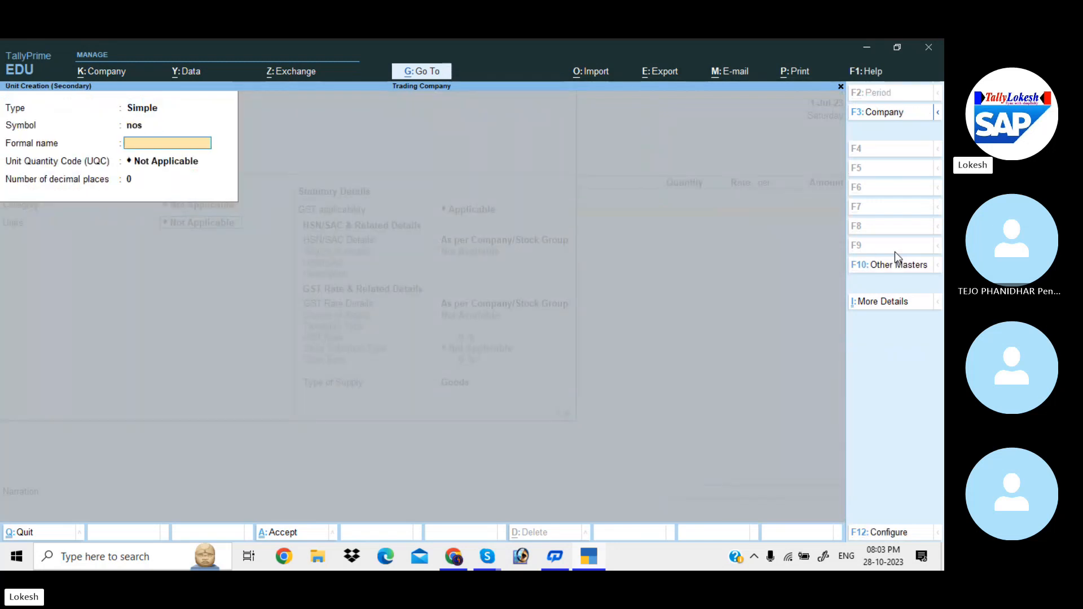
pyautogui.press('Return')
pyautogui.write('no')
pyautogui.press('Return')
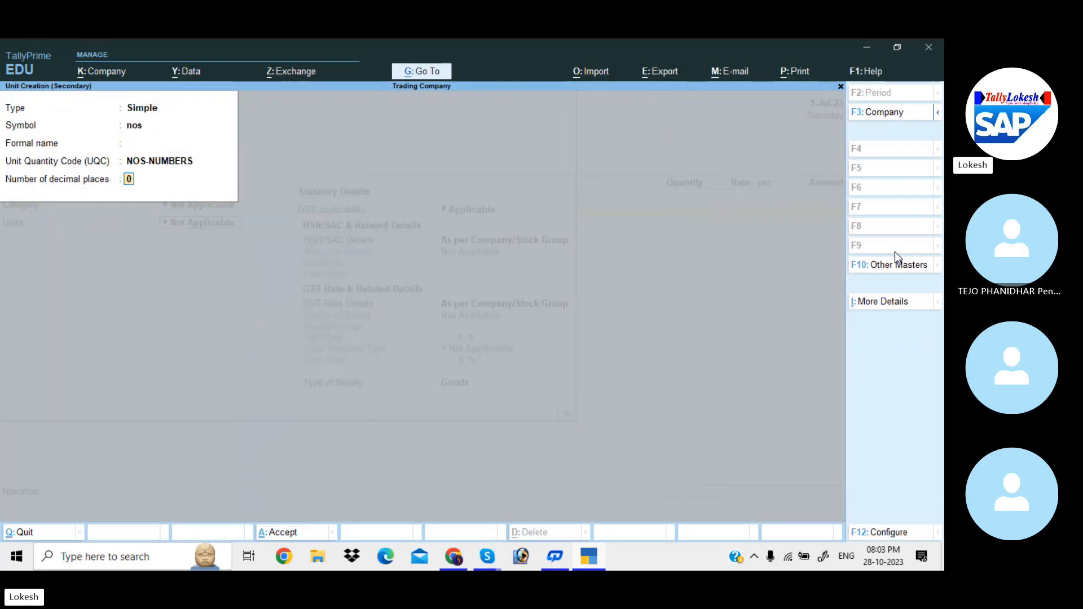
pyautogui.press('Return')
pyautogui.press('Return')
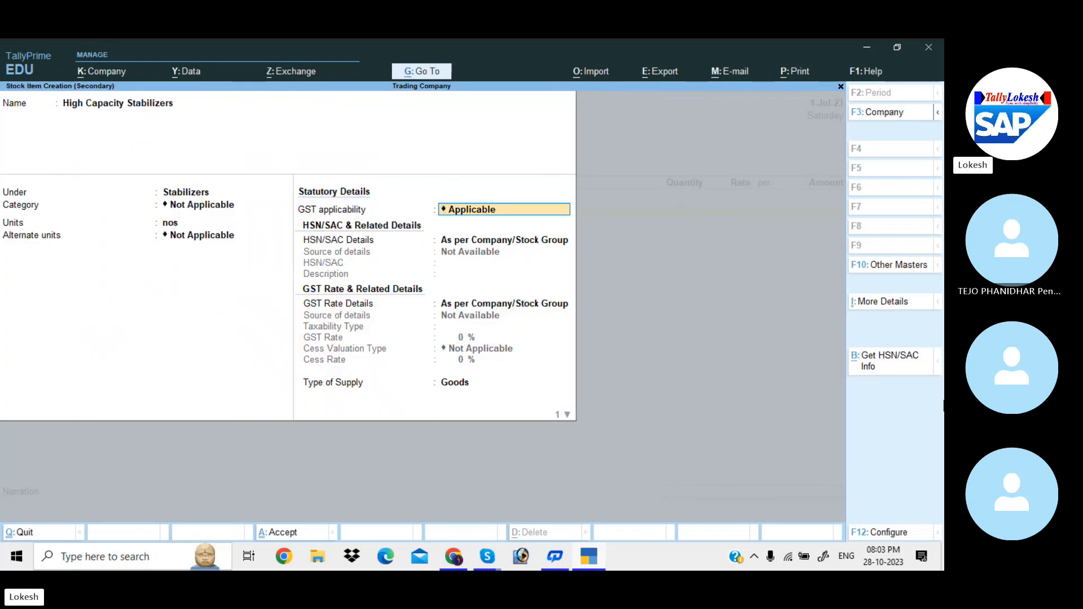
# Configure stock item creation to disable stock categories and alternate units
pyautogui.click(891, 533)
pyautogui.press('Down')
pyautogui.press('Down')
pyautogui.press('Down')
pyautogui.press('Down')
pyautogui.press('Down')
pyautogui.press('Down')
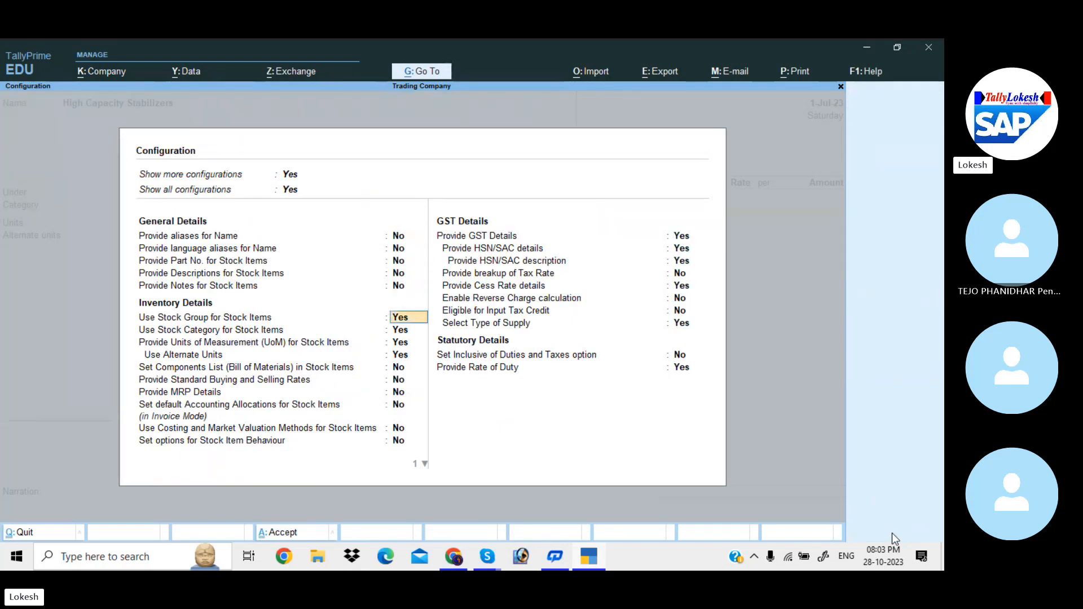
pyautogui.write('n')
pyautogui.press('Return')
pyautogui.press('Return')
pyautogui.write('n')
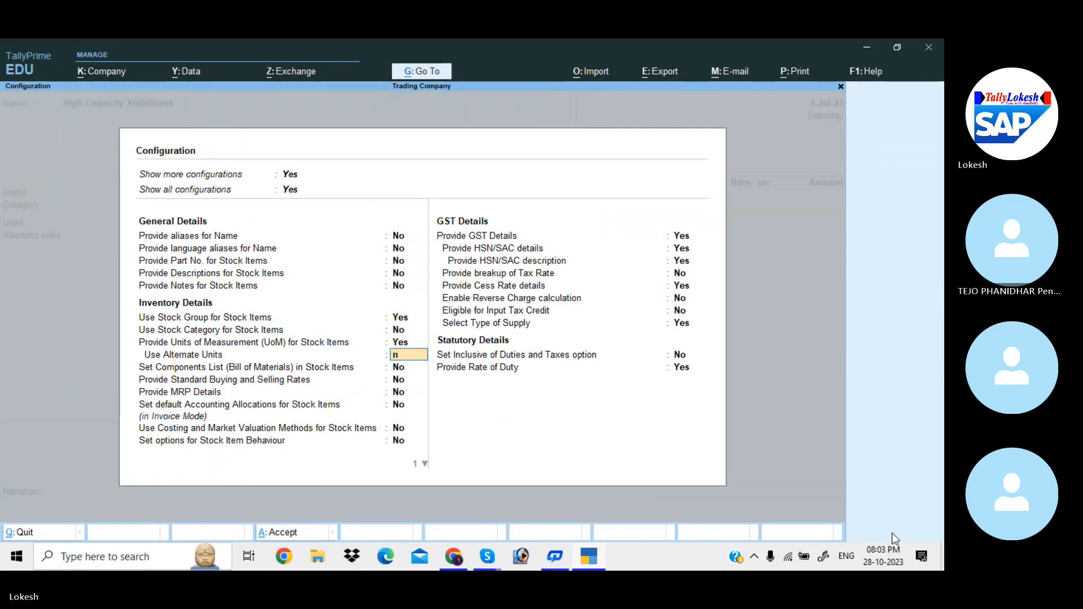
pyautogui.press('Return')
pyautogui.hotkey('ctrl', 'a')
# Keep GST applicable for High Capacity Stabilizers and specify its HSN/SAC directly as 741258 with a blank description
pyautogui.press('Return')
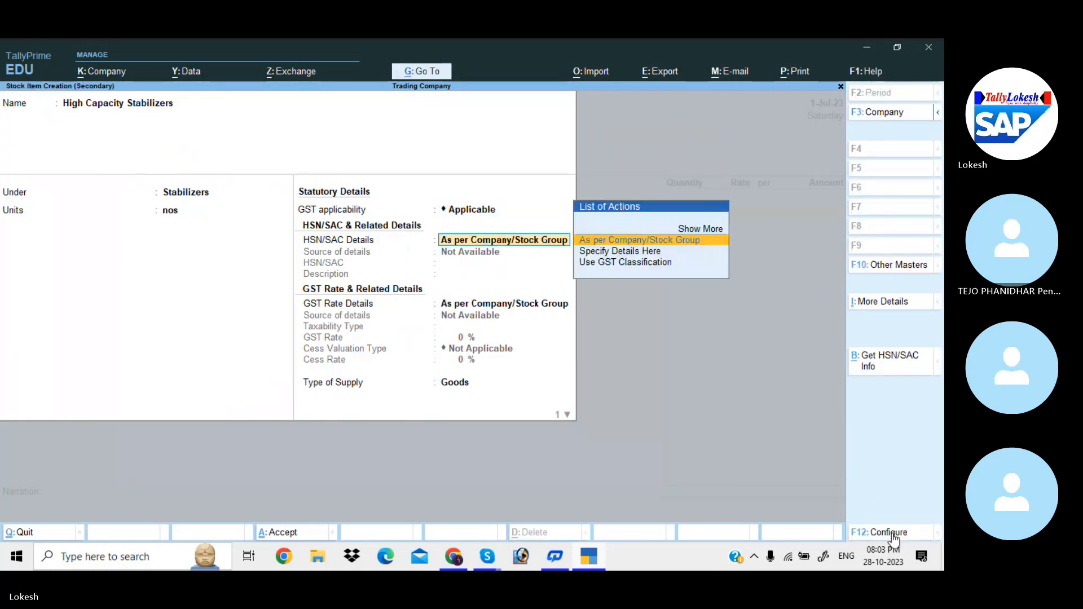
pyautogui.press('Down')
pyautogui.press('n')
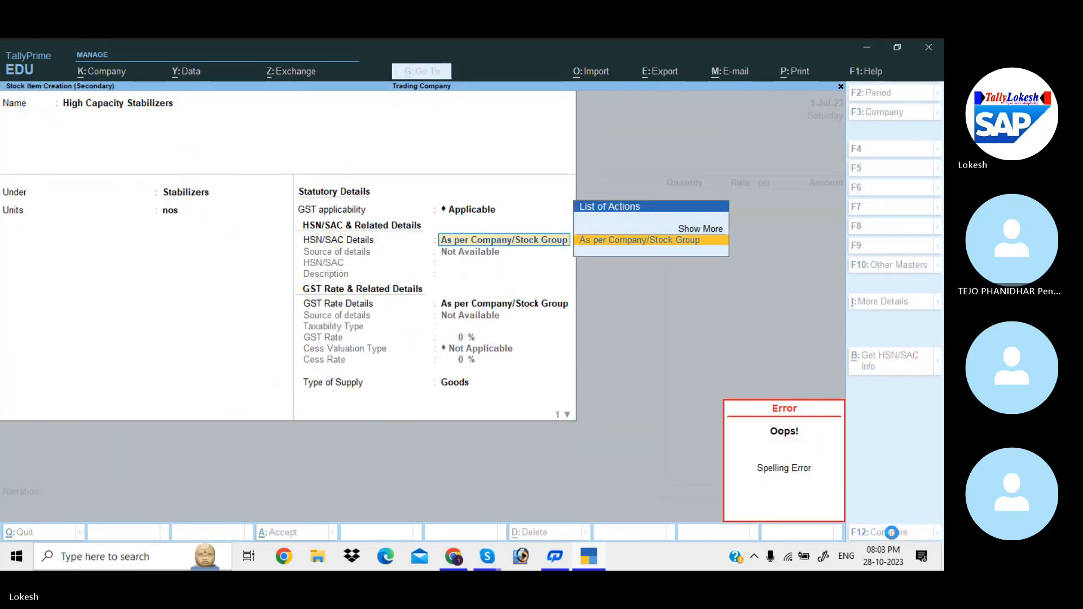
pyautogui.press('Return')
pyautogui.press('Return')
pyautogui.press('BackSpace')
pyautogui.press('Down')
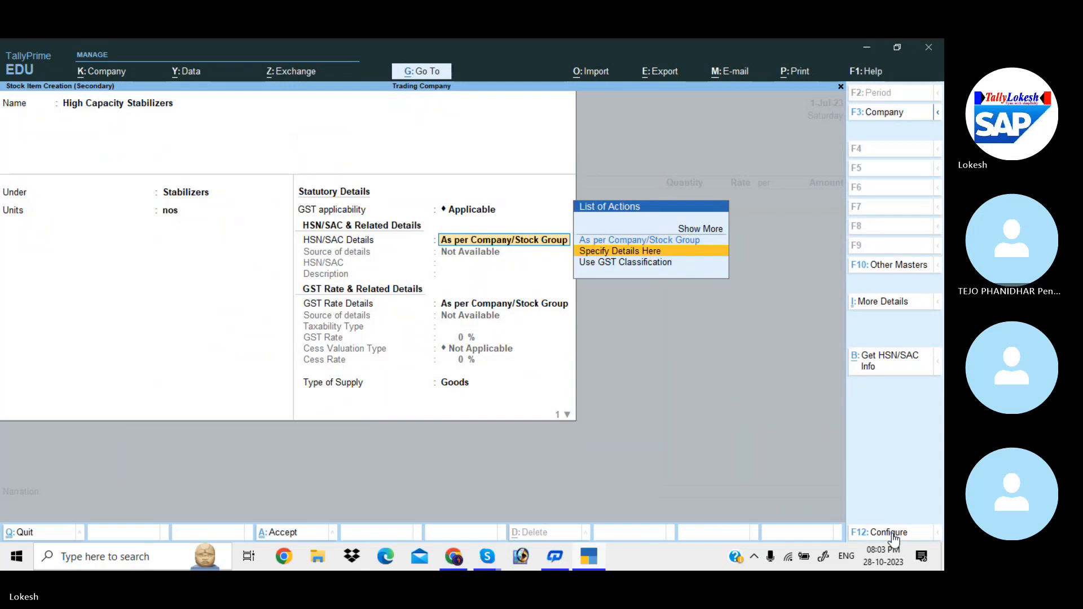
pyautogui.press('Return')
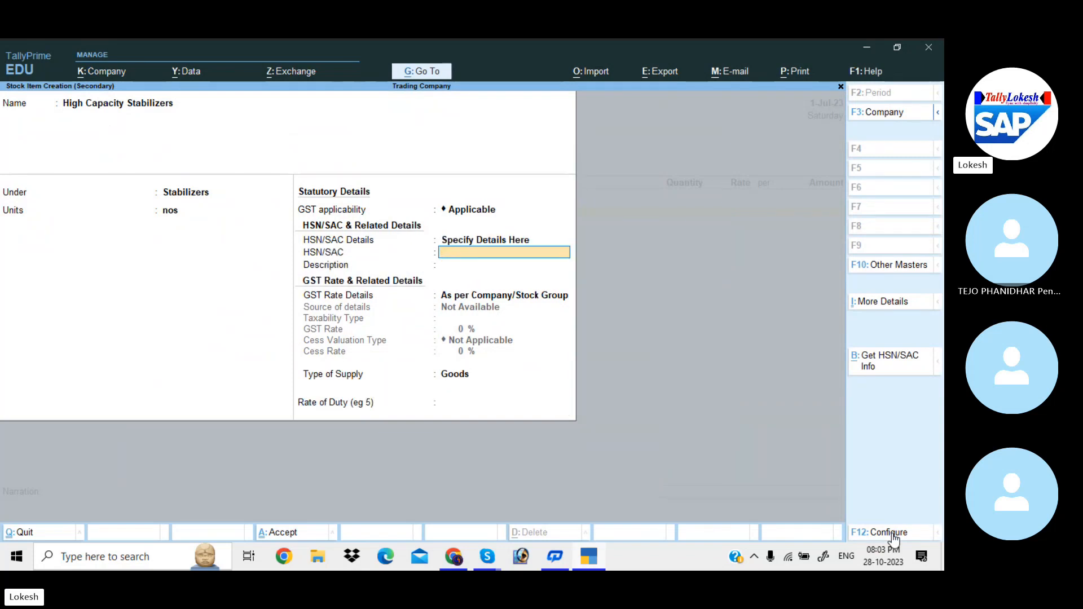
pyautogui.write('741258')
pyautogui.press('Return')
pyautogui.press('Return')
# Specify the item's GST rate details directly as Taxable at 28%, leave the rate of duty blank, and save the item
pyautogui.press('Down')
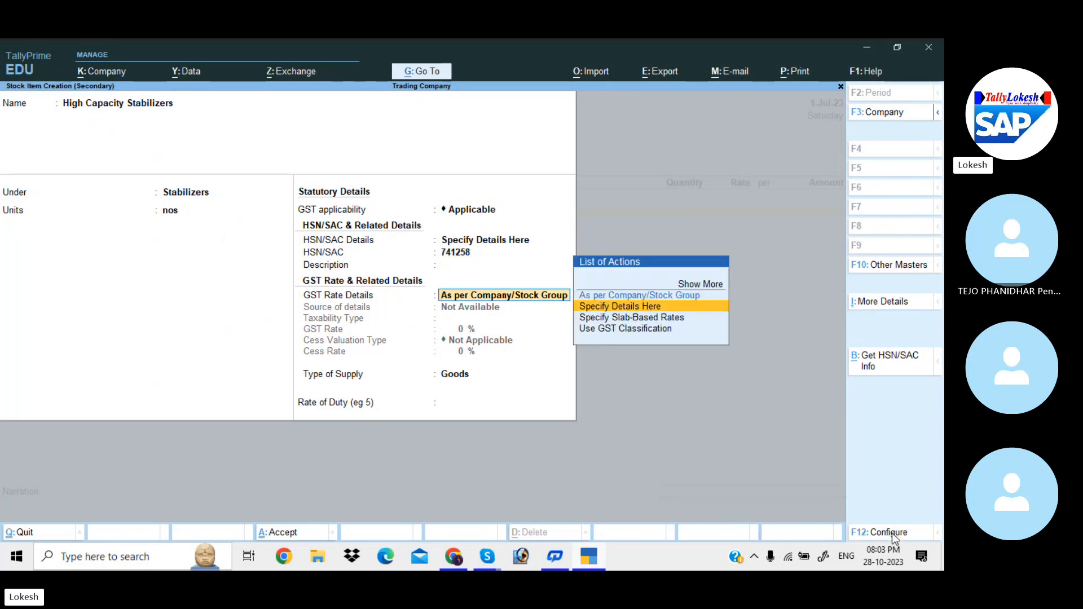
pyautogui.press('Return')
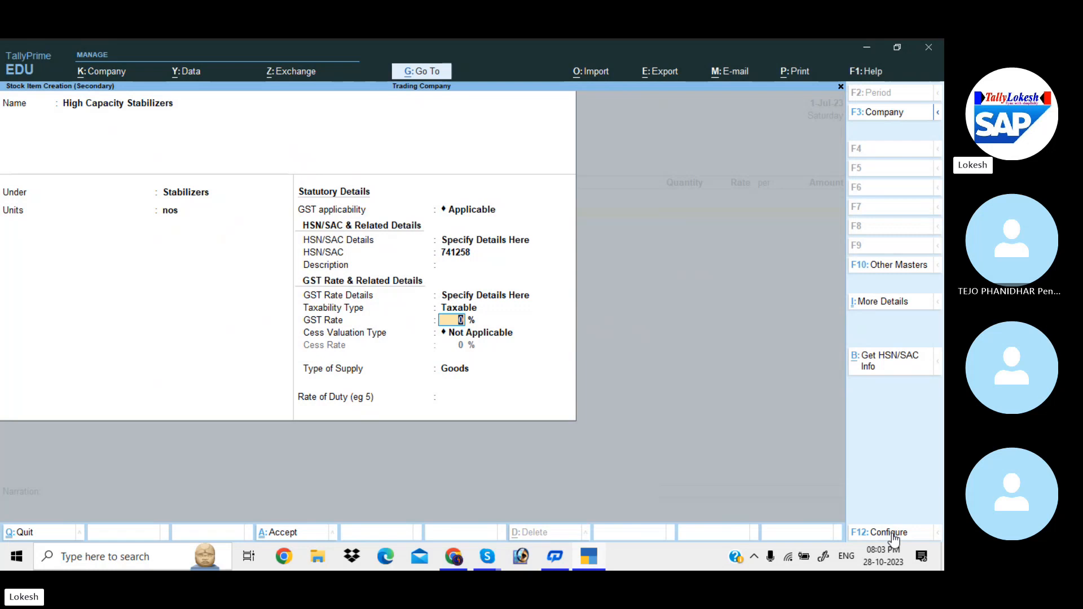
pyautogui.write('28')
pyautogui.press('Return')
pyautogui.press('Return')
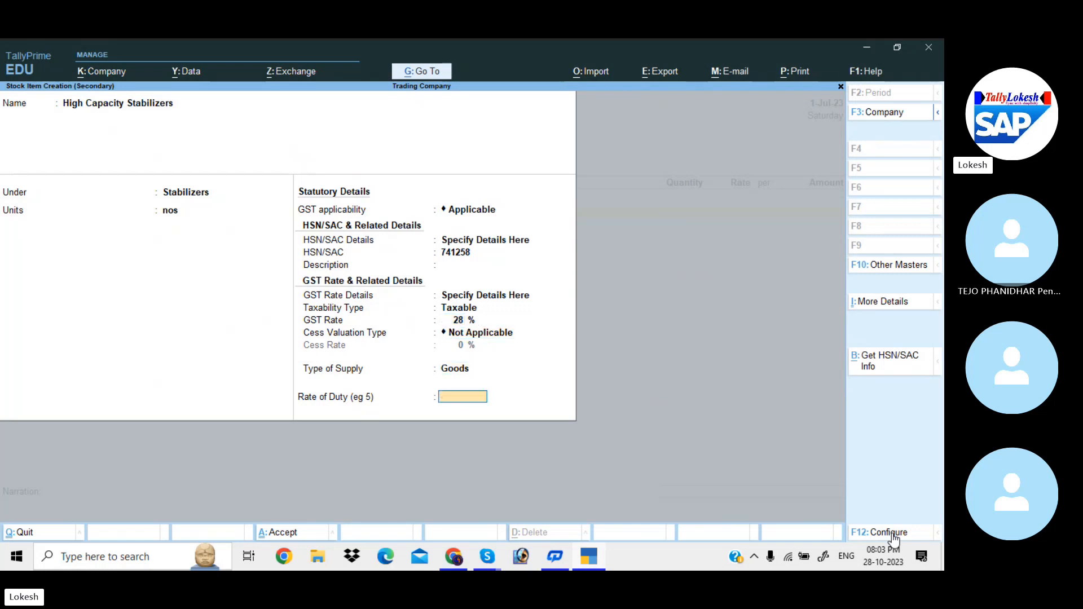
pyautogui.press('Return')
pyautogui.press('Return')
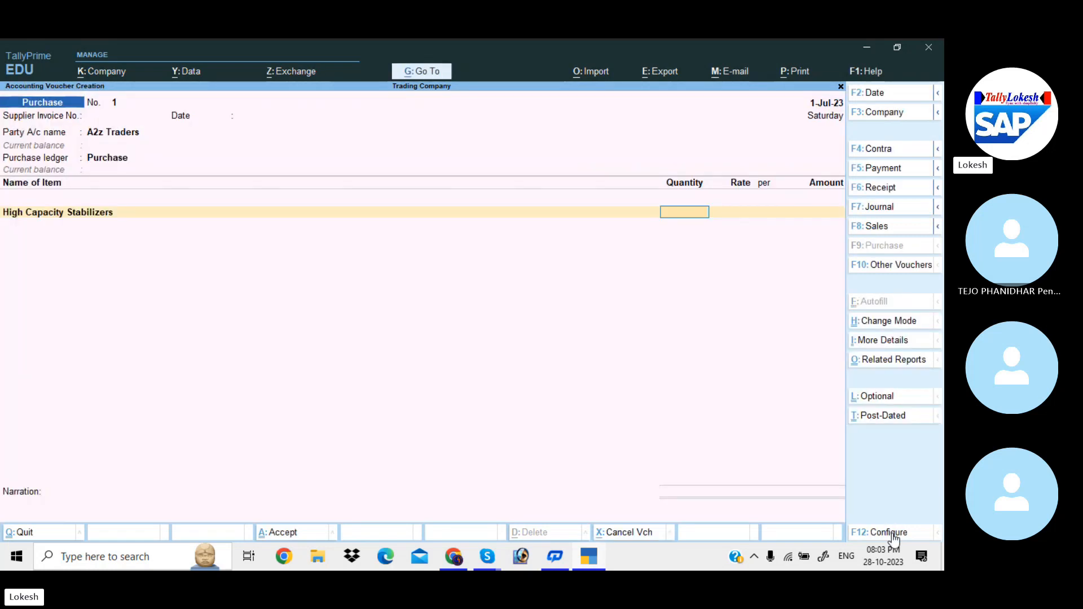
# Enter 100 nos of High Capacity Stabilizers at a rate of 600 per nos and finish the item lines
pyautogui.write('100')
pyautogui.press('Return')
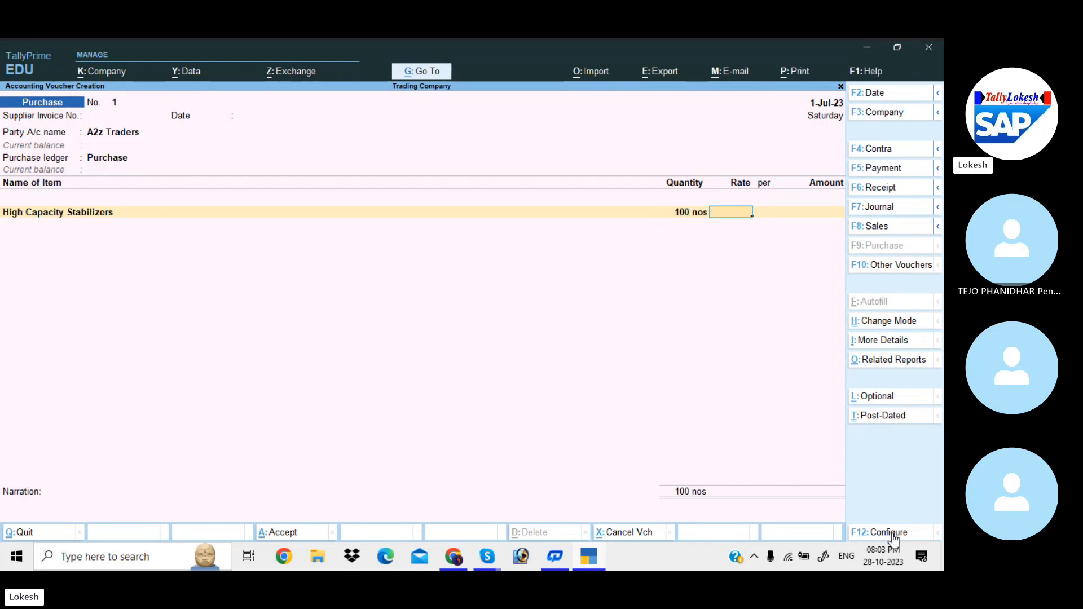
pyautogui.write('600')
pyautogui.press('Return')
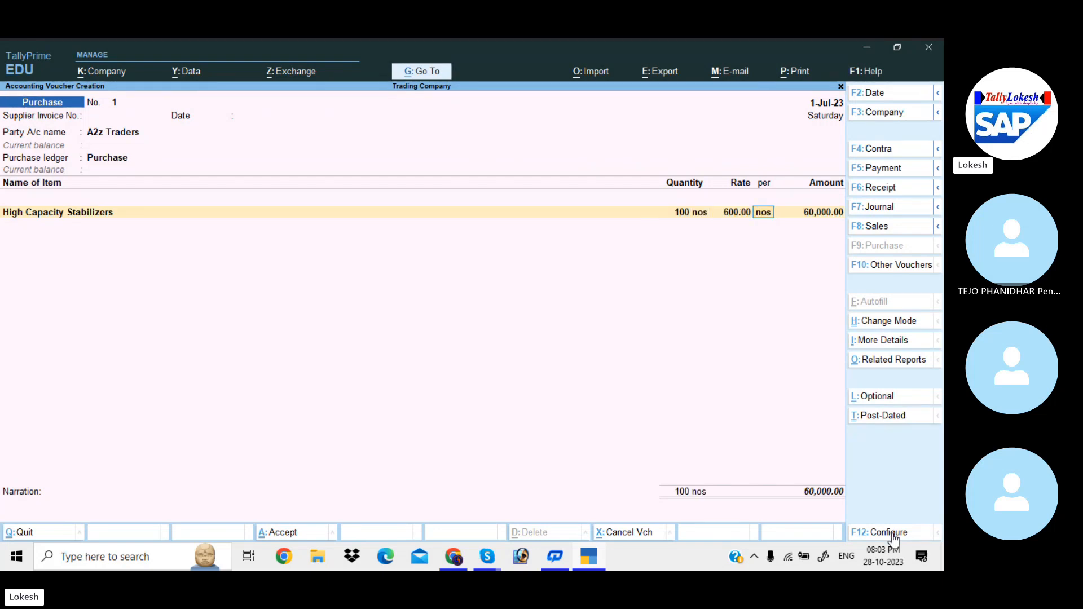
pyautogui.press('Return')
pyautogui.press('Return')
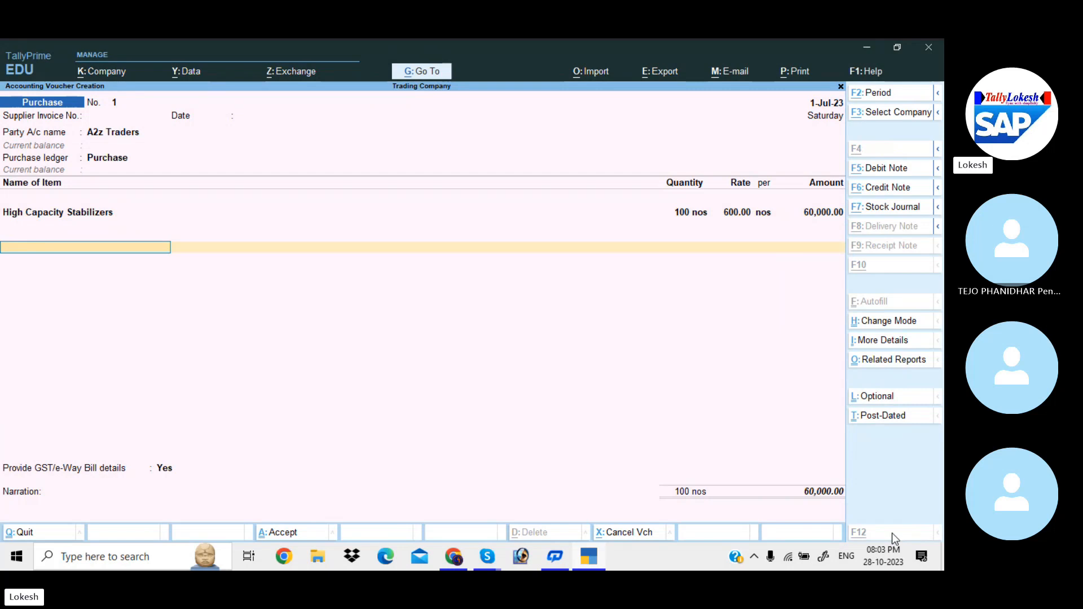
# Start a new ledger named CGST under Duties & Taxes from the purchase voucher
pyautogui.hotkey('alt', 'c')
pyautogui.write('IGST')
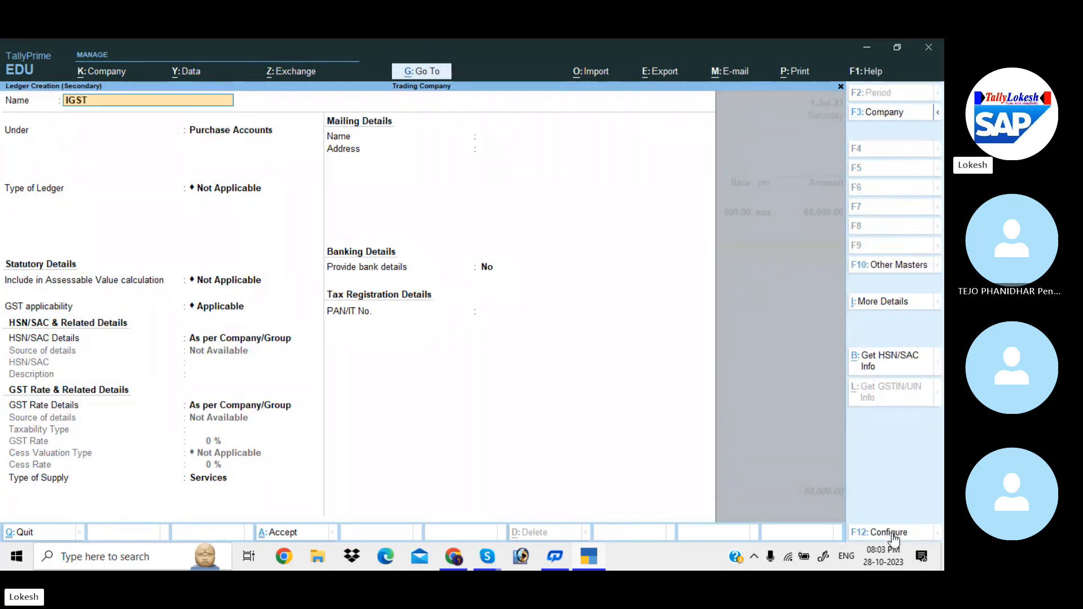
pyautogui.press('BackSpace')
pyautogui.press('BackSpace')
pyautogui.press('BackSpace')
pyautogui.write('CGST')
pyautogui.press('Return')
pyautogui.write('DU')
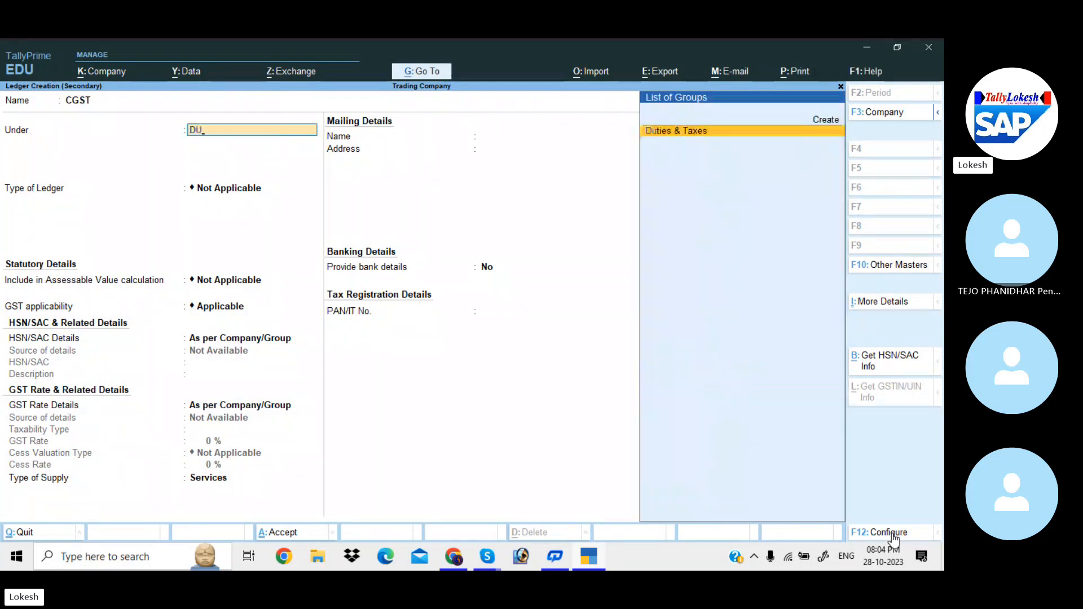
pyautogui.press('Return')
# Set the CGST ledger's type of duty to GST and its tax type to CGST, and save it
pyautogui.press('Up')
pyautogui.press('Return')
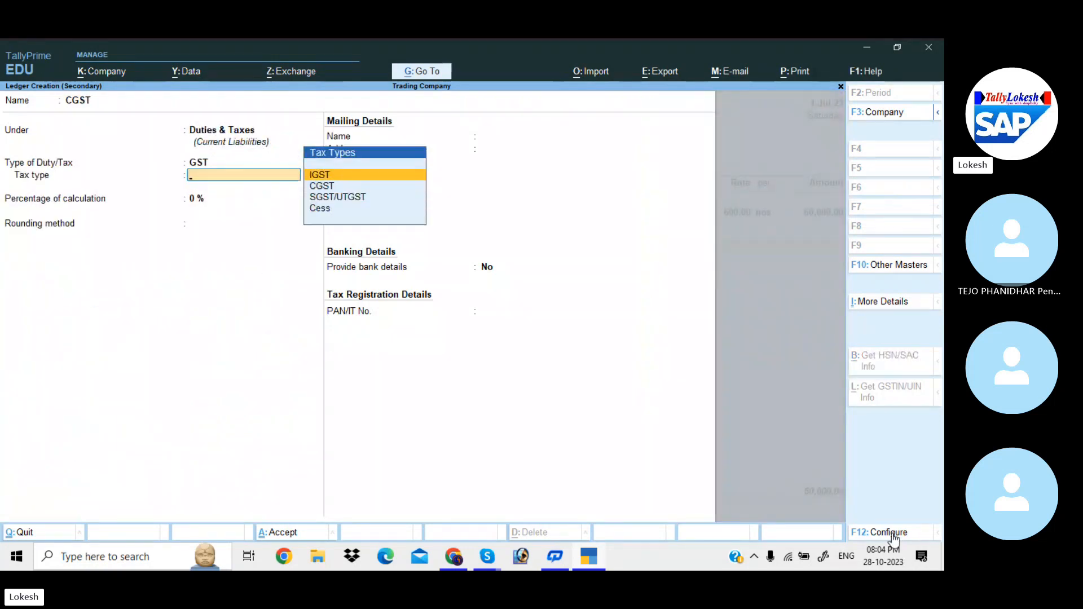
pyautogui.press('Down')
pyautogui.press('Return')
pyautogui.press('Return')
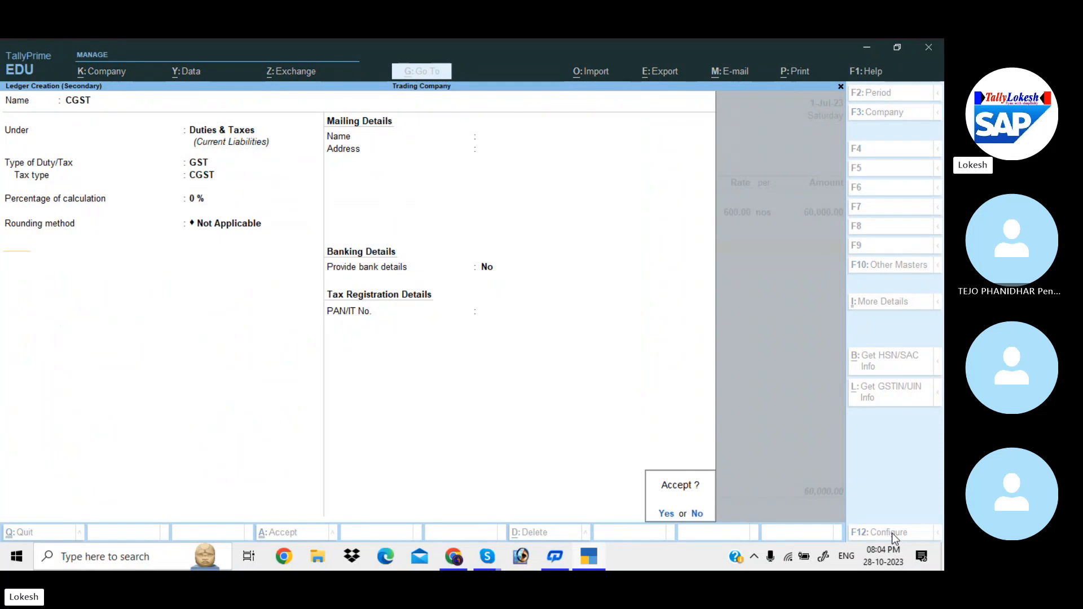
pyautogui.press('Return')
# Create an SGST ledger under Duties & Taxes with duty type GST and tax type SGST/UTGST for the voucher's next tax line
pyautogui.hotkey('alt', 'c')
pyautogui.write('SGST')
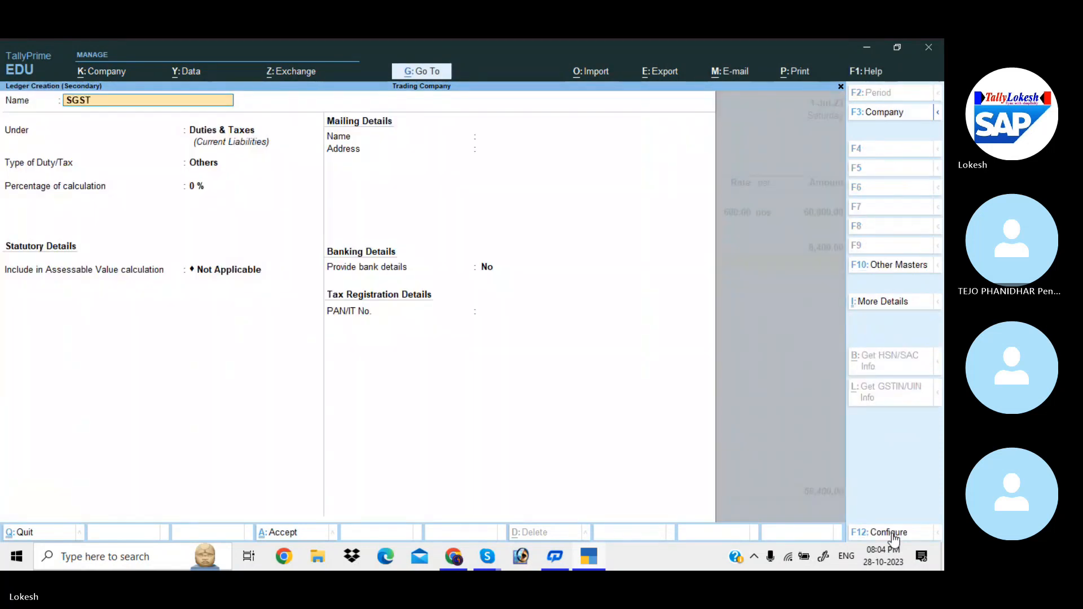
pyautogui.press('Return')
pyautogui.press('Return')
pyautogui.press('Up')
pyautogui.press('Return')
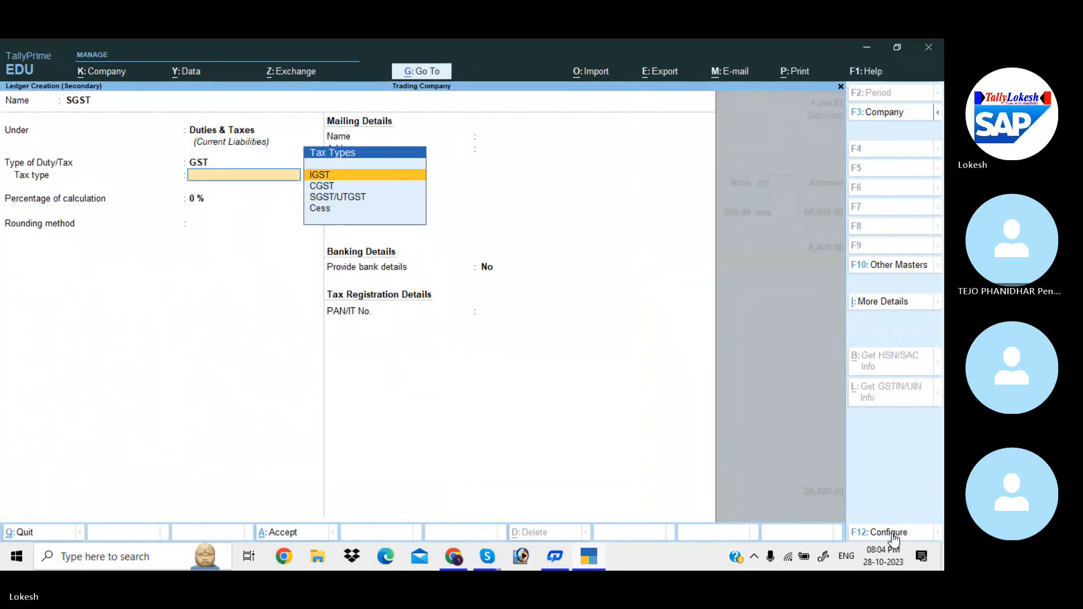
pyautogui.press('Down')
pyautogui.press('Down')
pyautogui.press('Return')
pyautogui.press('Return')
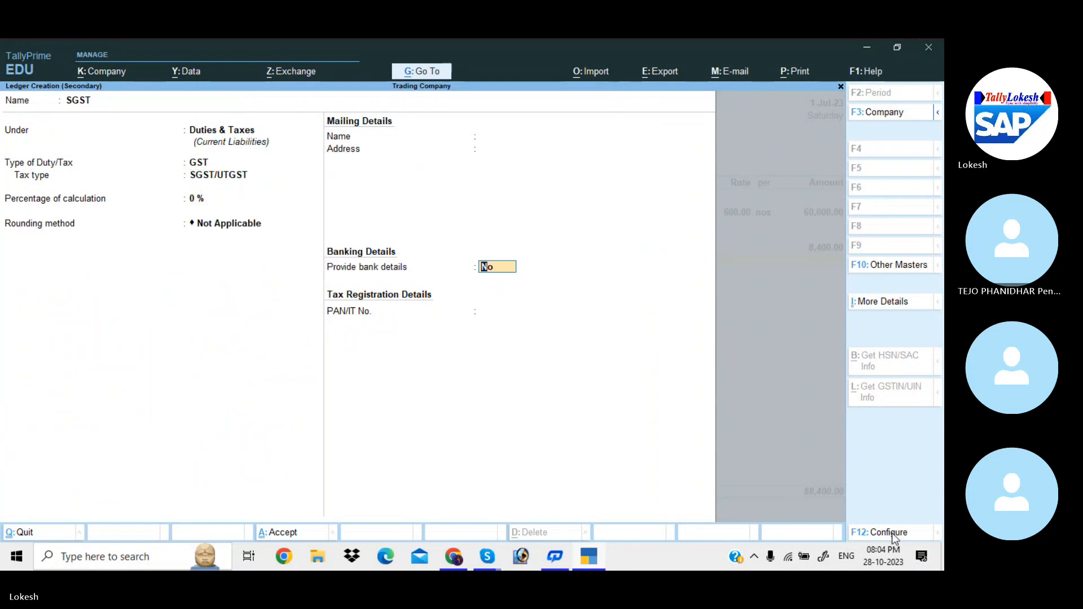
pyautogui.press('Return')
pyautogui.press('Return')
# Finish the tax lines, set the GST/e-Way Bill details option to No, and save the A2z Traders purchase voucher
pyautogui.press('Return')
pyautogui.press('Return')
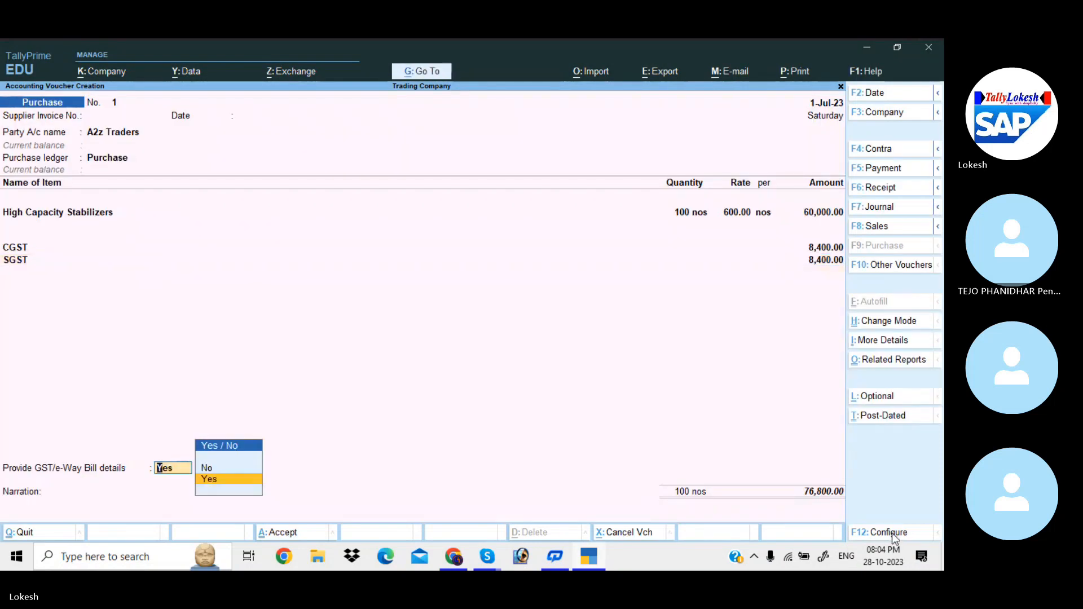
pyautogui.press('Up')
pyautogui.press('Return')
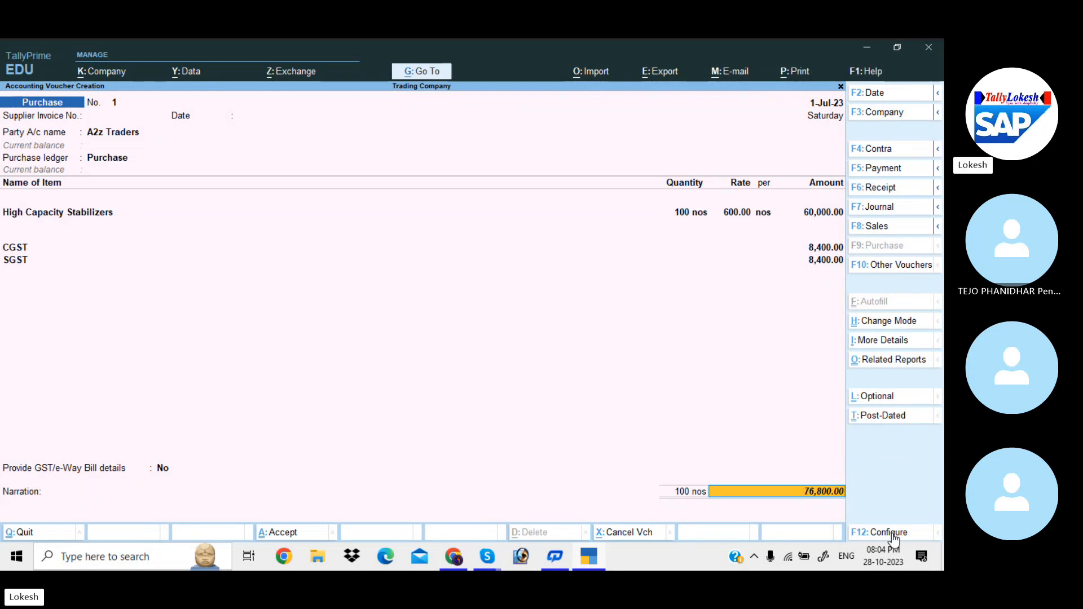
pyautogui.press('Return')
pyautogui.press('Return')
pyautogui.press('Return')
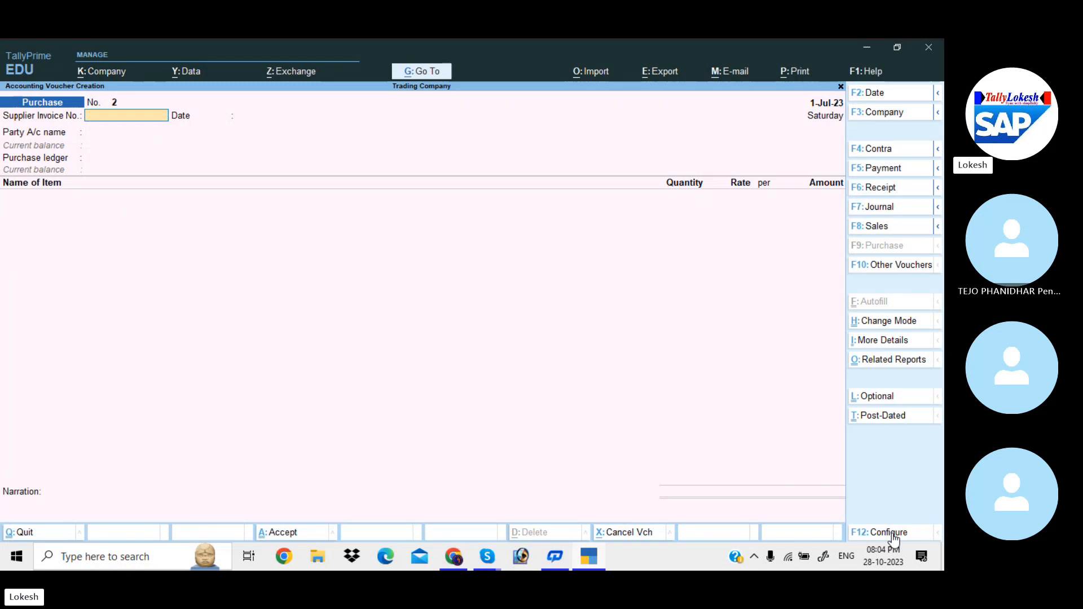
# Start a second purchase voucher with party A2z Traders and the Purchase ledger, leaving the supplier invoice and receipt details blank
pyautogui.press('Return')
pyautogui.press('Return')
pyautogui.press('Return')
pyautogui.press('Return')
pyautogui.press('Return')
pyautogui.press('Return')
pyautogui.press('Return')
pyautogui.press('Return')
pyautogui.press('Return')
pyautogui.press('Return')
pyautogui.press('Return')
pyautogui.press('Return')
pyautogui.press('Return')
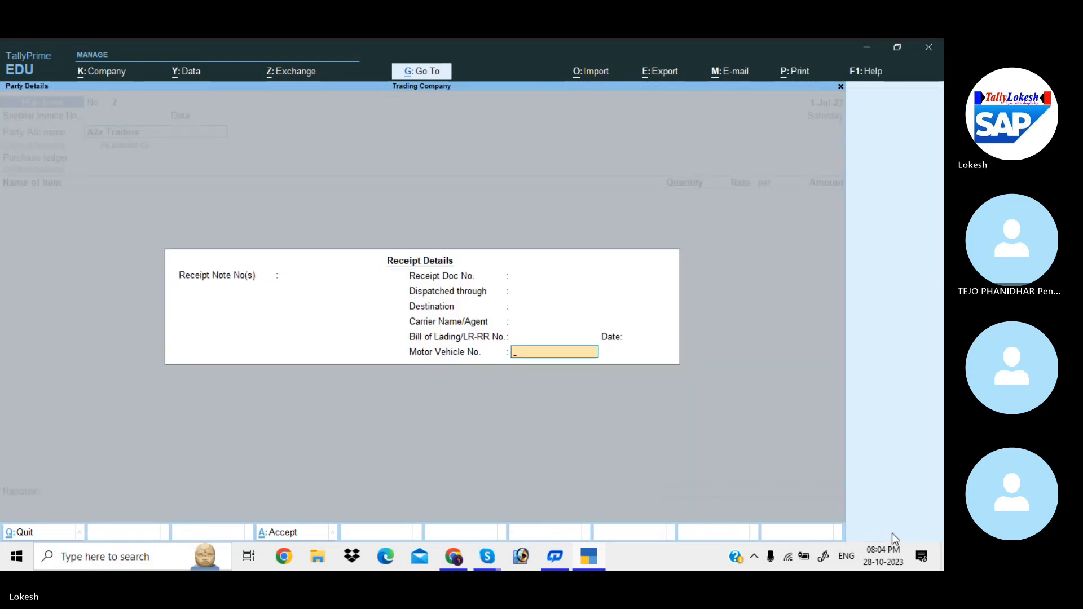
pyautogui.press('Return')
pyautogui.press('Return')
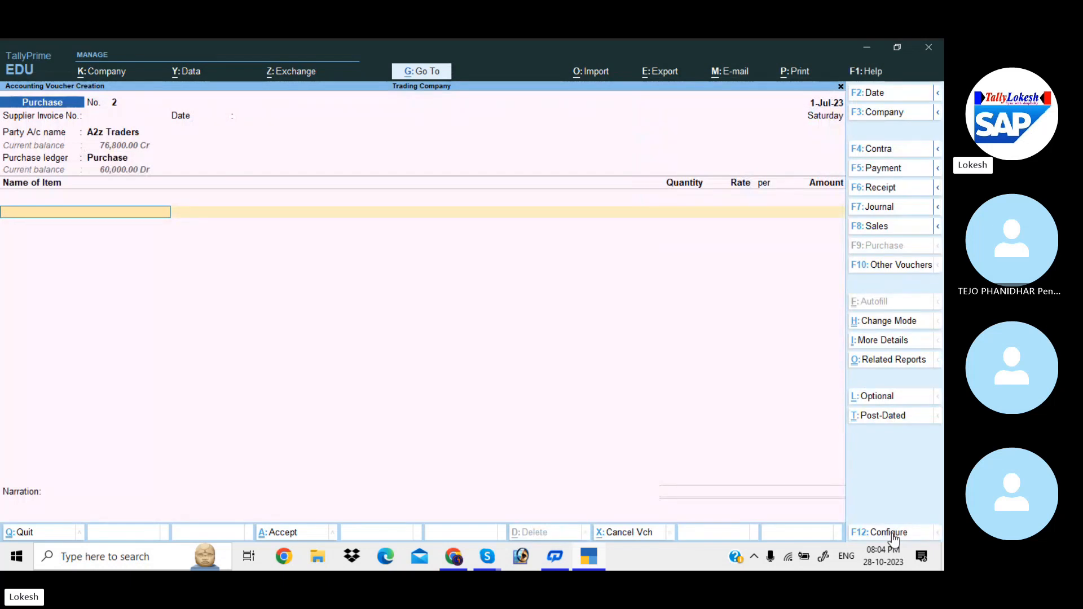
# Start a new stock item named Low Capacity Stabilizers for the second purchase voucher's first item line
pyautogui.hotkey('alt', 'c')
pyautogui.write('LOW')
pyautogui.press('BackSpace')
pyautogui.press('BackSpace')
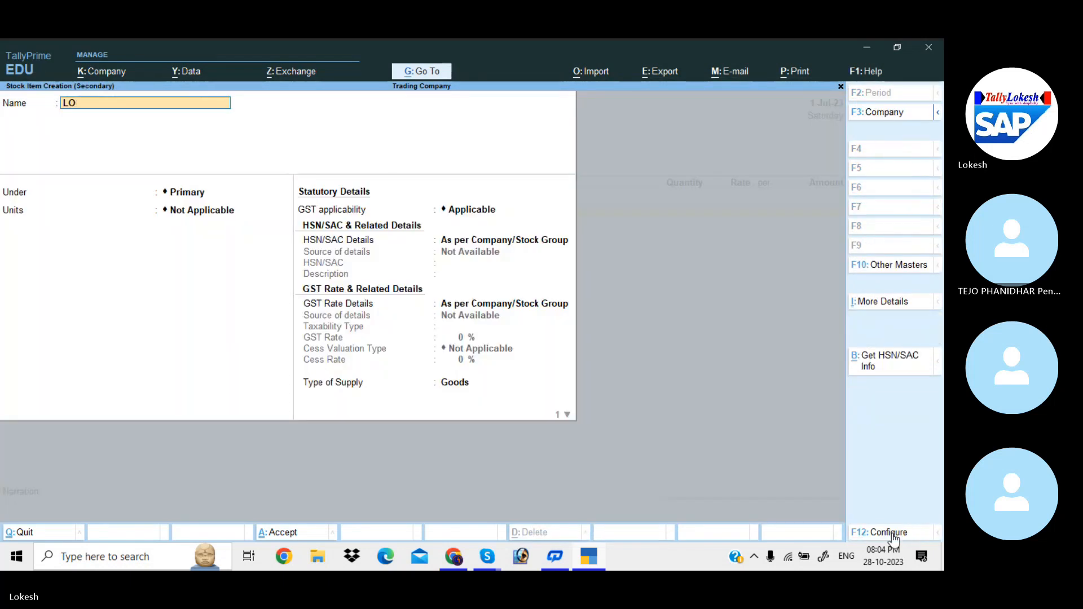
pyautogui.write('ow Cap')
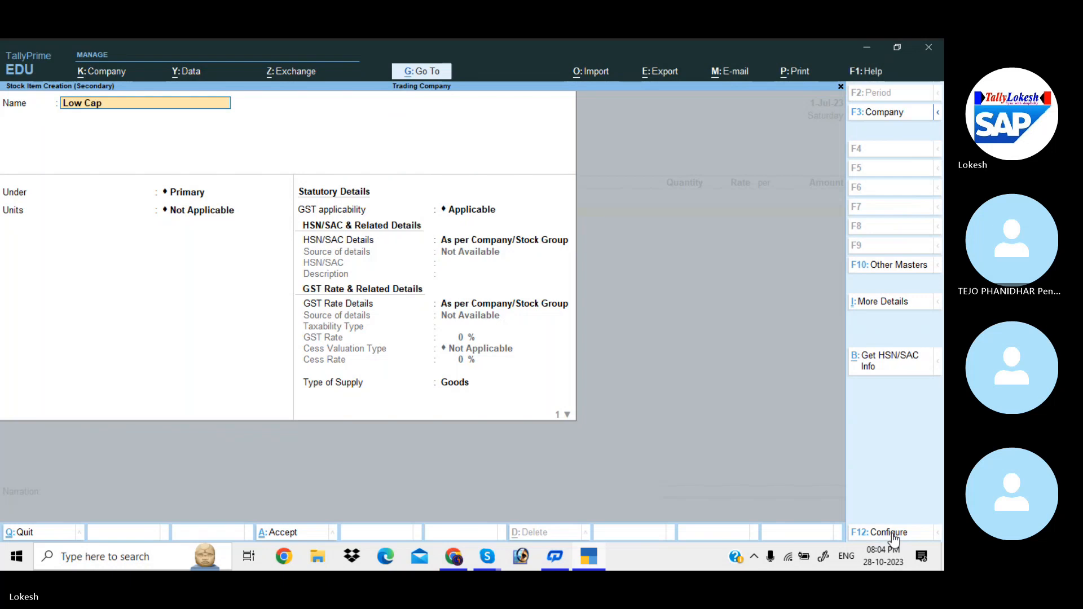
pyautogui.write('acity Stabiliz')
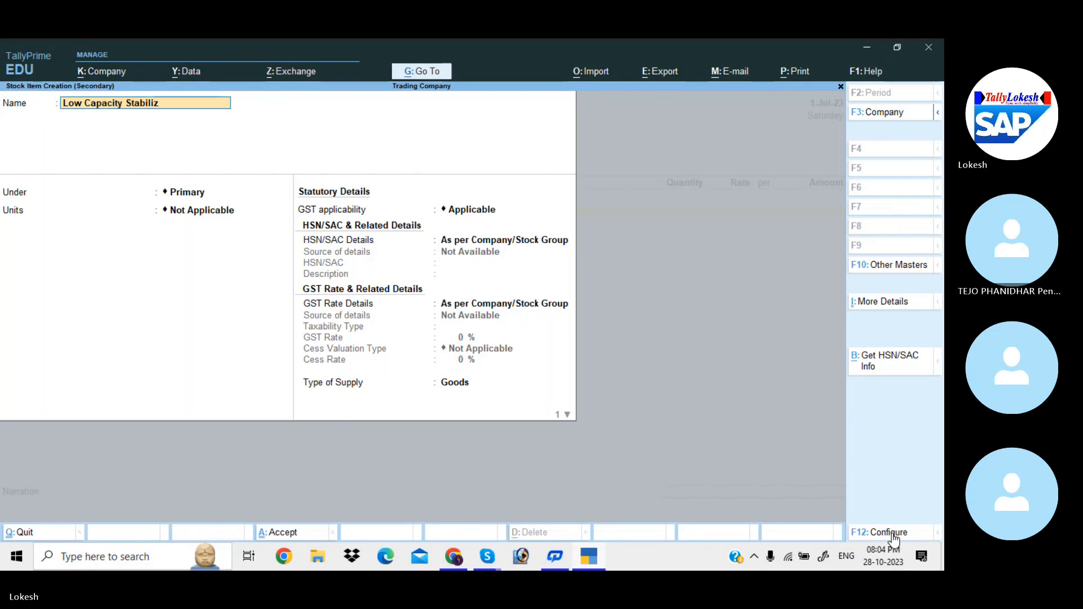
pyautogui.write('ers')
pyautogui.press('Return')
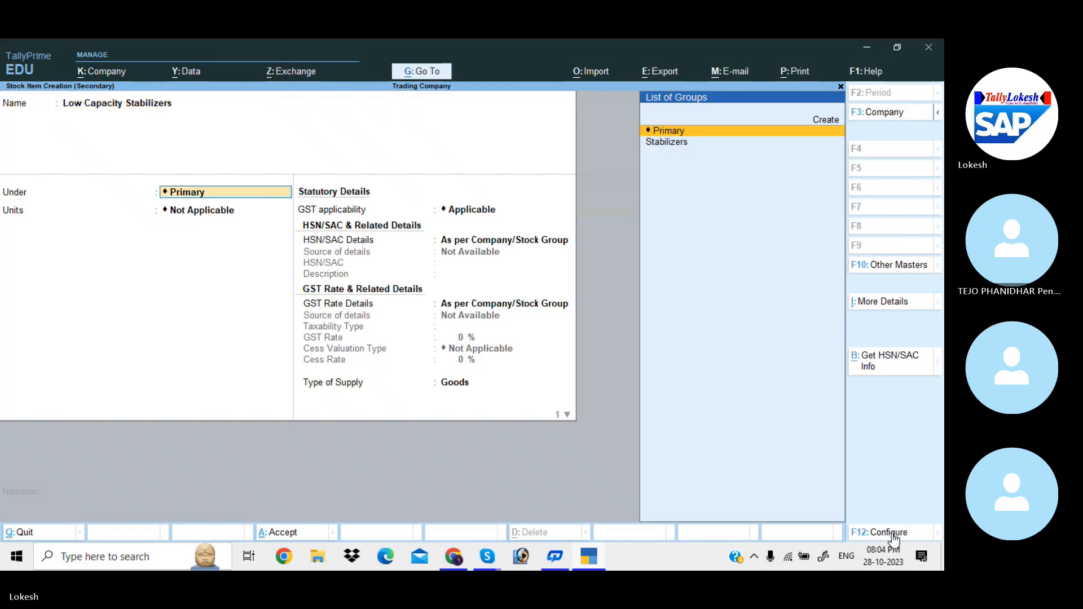
# Place the Low Capacity Stabilizers item under the Stabilizers group with nos as its unit, keeping GST applicable
pyautogui.press('Down')
pyautogui.press('Return')
pyautogui.press('Down')
pyautogui.press('Return')
pyautogui.press('Return')
# Specify HSN/SAC code 852963 for the Low Capacity Stabilizers item, leaving its description blank
pyautogui.press('Down')
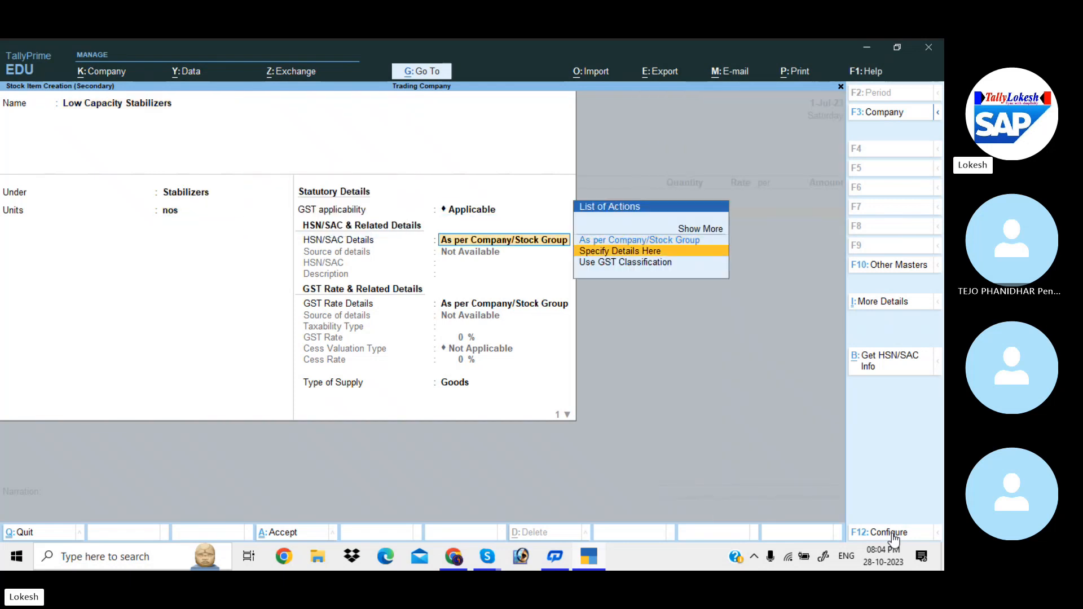
pyautogui.press('Return')
pyautogui.write('8529')
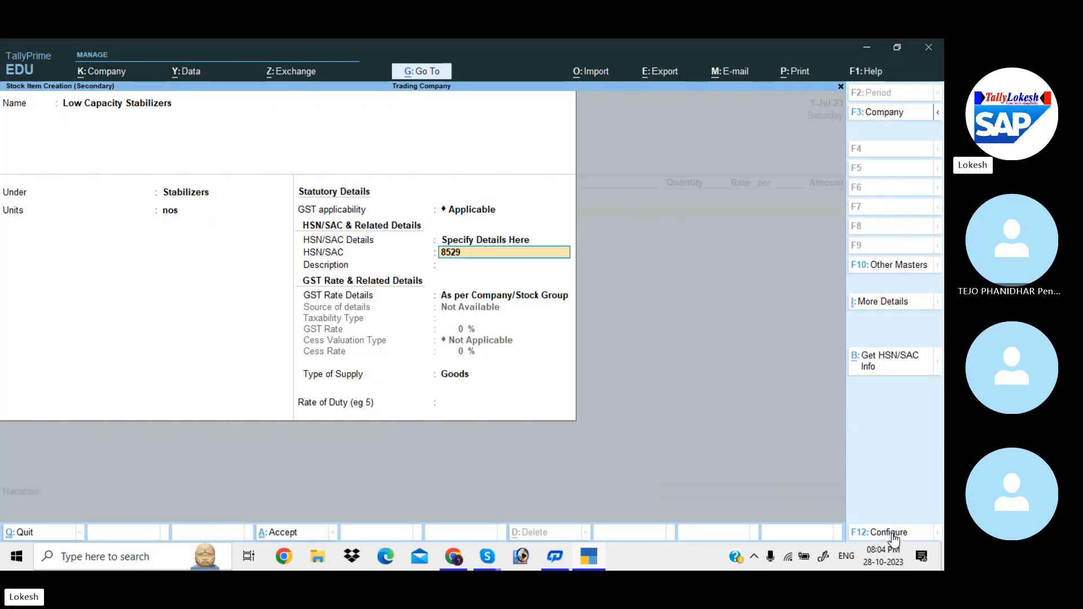
pyautogui.write('63')
pyautogui.press('Return')
pyautogui.press('Return')
# Specify the item's GST details as Taxable at 28% and save Low Capacity Stabilizers
pyautogui.press('Down')
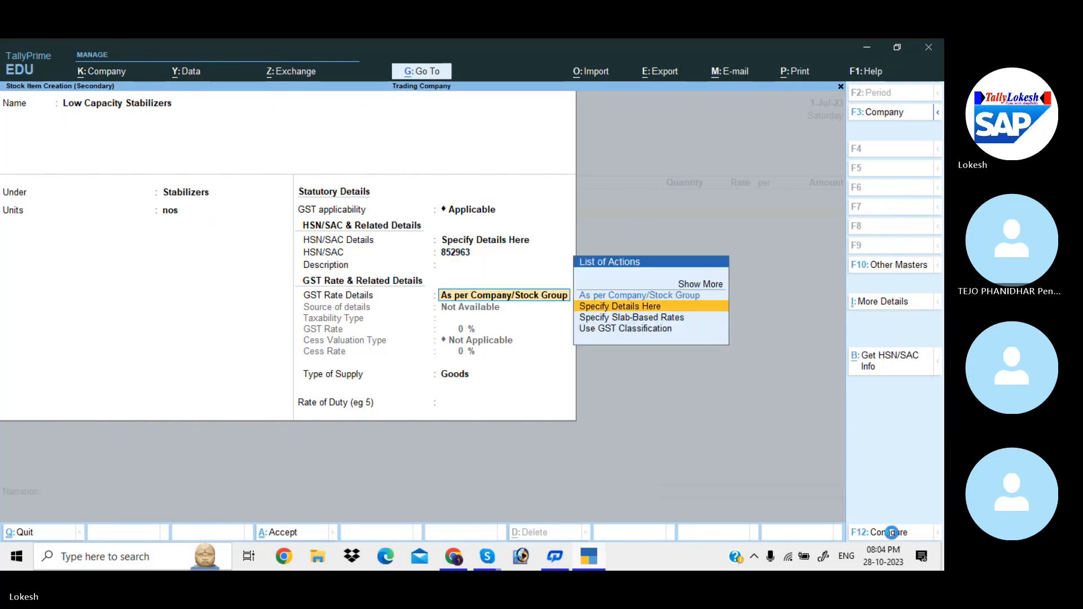
pyautogui.press('Return')
pyautogui.press('Return')
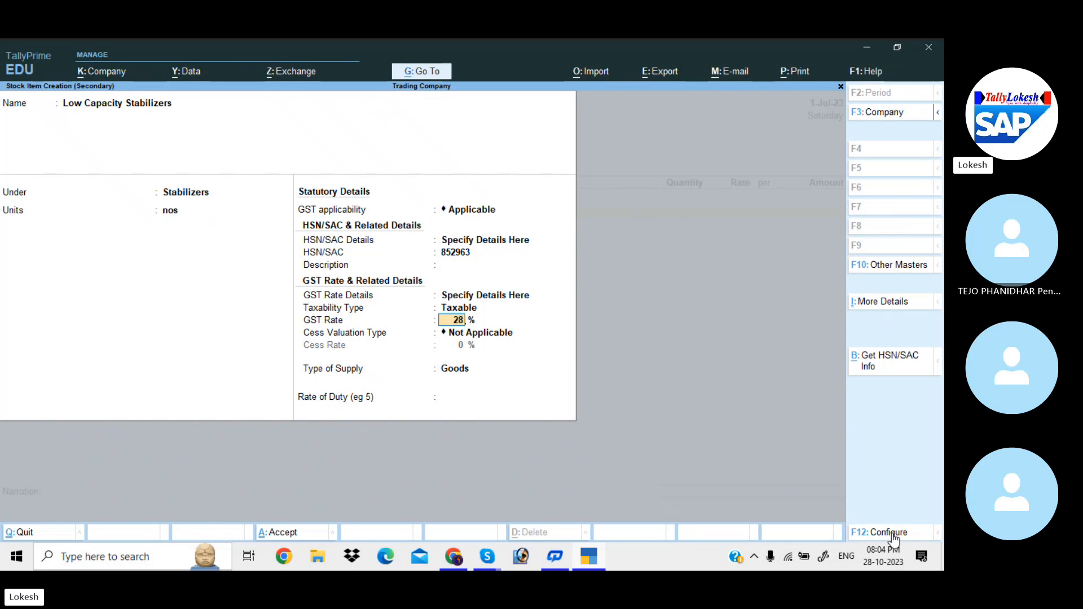
pyautogui.press('Return')
pyautogui.press('Return')
pyautogui.press('Return')
pyautogui.press('Return')
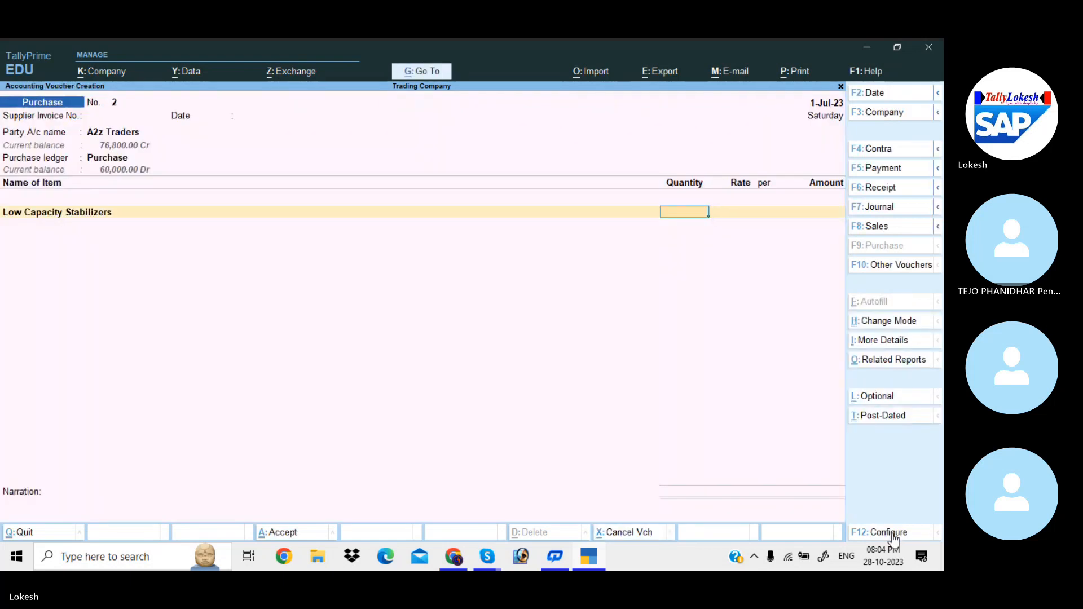
# Enter a quantity of 100 nos at a rate of 400 for Low Capacity Stabilizers in the purchase voucher
pyautogui.write('100')
pyautogui.press('Return')
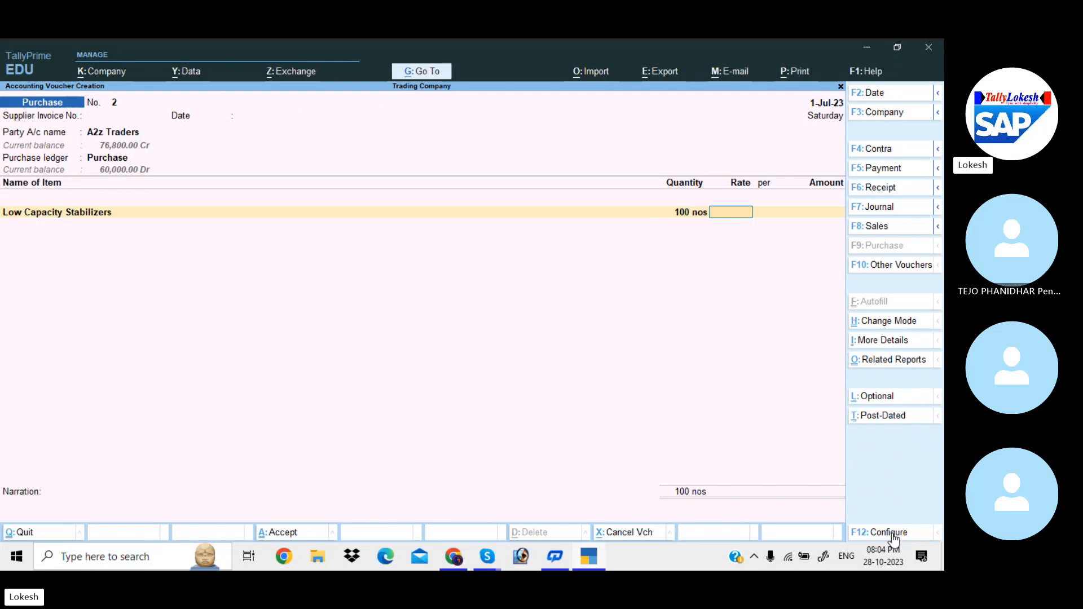
pyautogui.write('400')
pyautogui.press('Return')
pyautogui.press('Return')
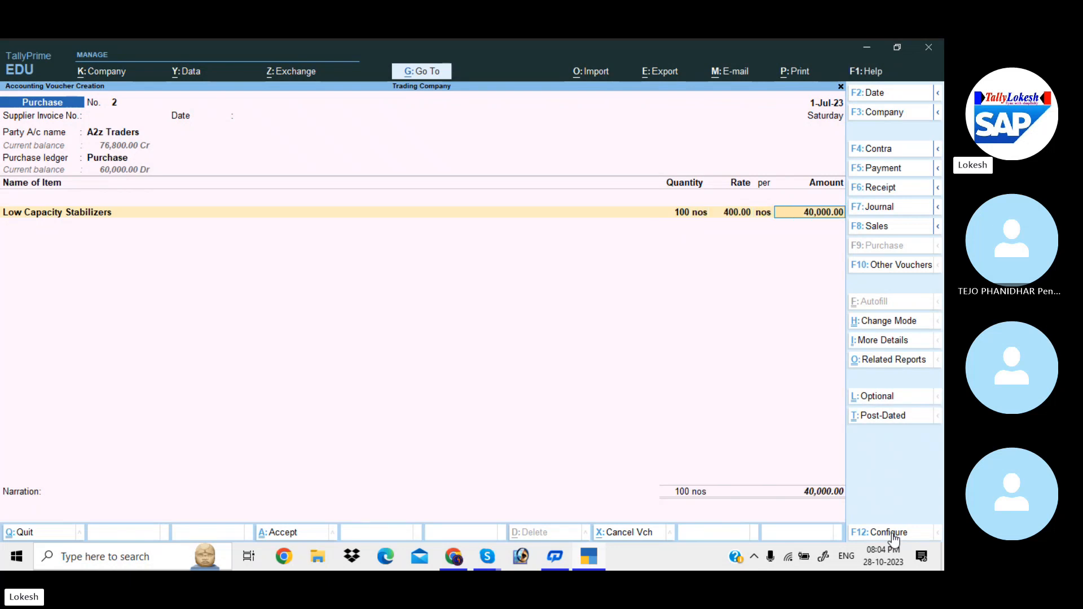
pyautogui.press('Return')
# Start a new stock item named Open Well Pumps for the voucher's second item line
pyautogui.press('ctrl')
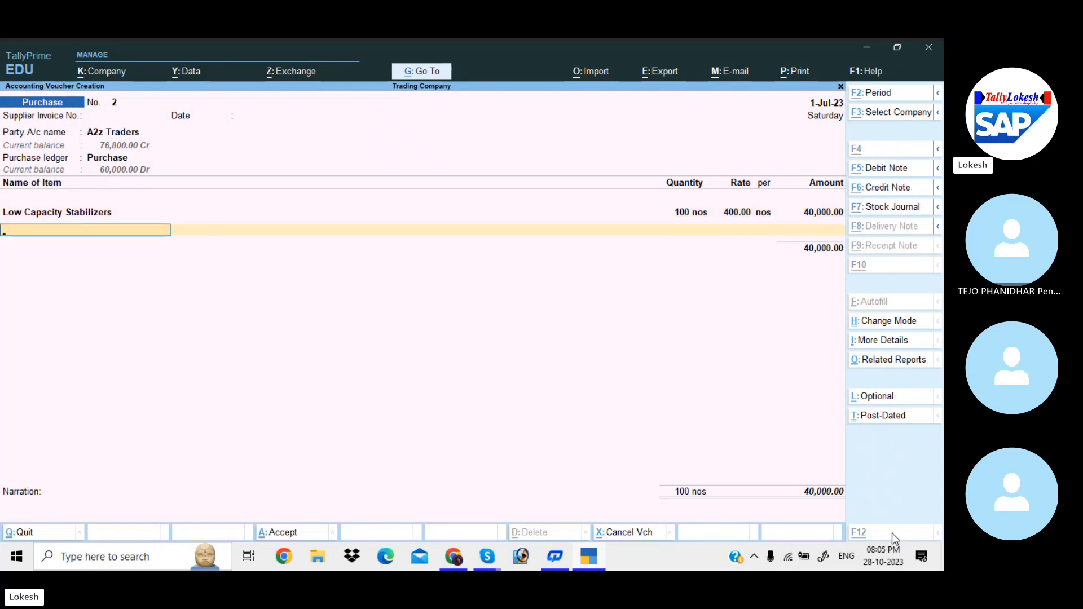
pyautogui.hotkey('alt', 'c')
pyautogui.write('Open')
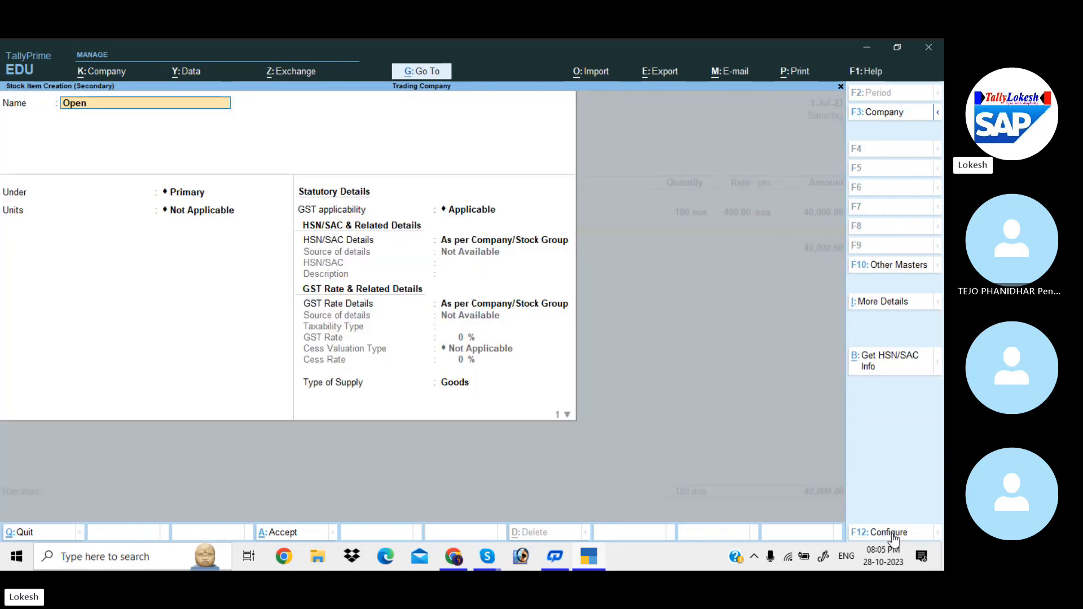
pyautogui.write(' Well ')
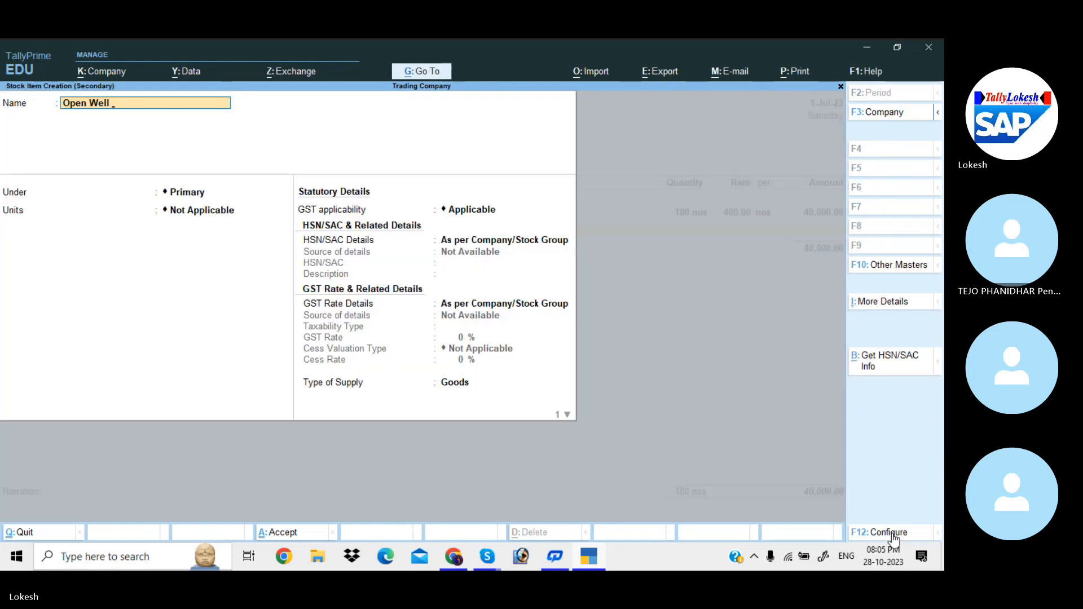
pyautogui.write('Pup')
pyautogui.press('BackSpace')
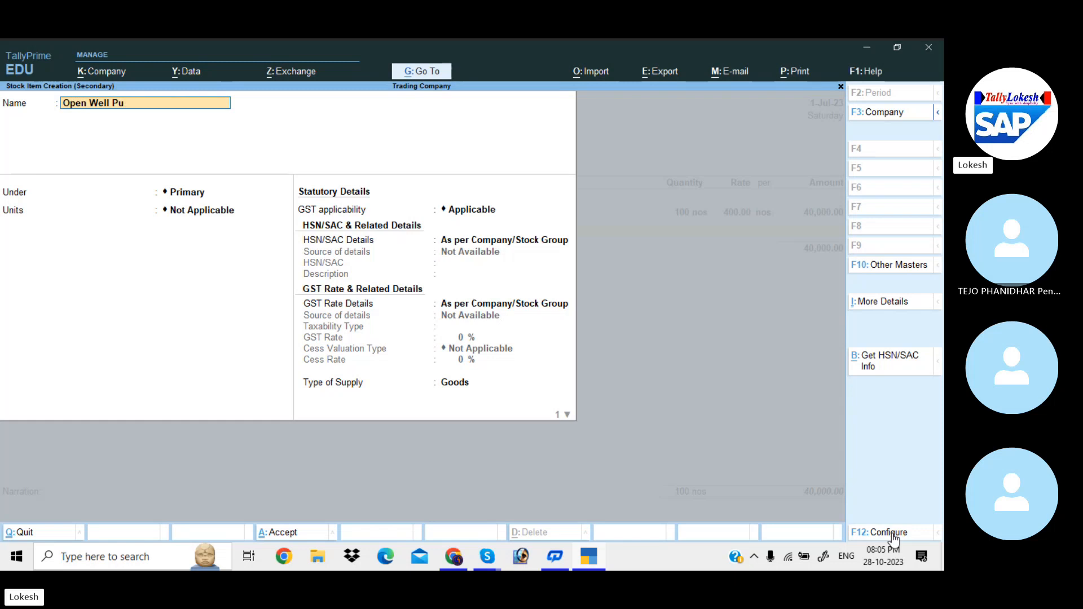
pyautogui.write('mps')
pyautogui.press('Return')
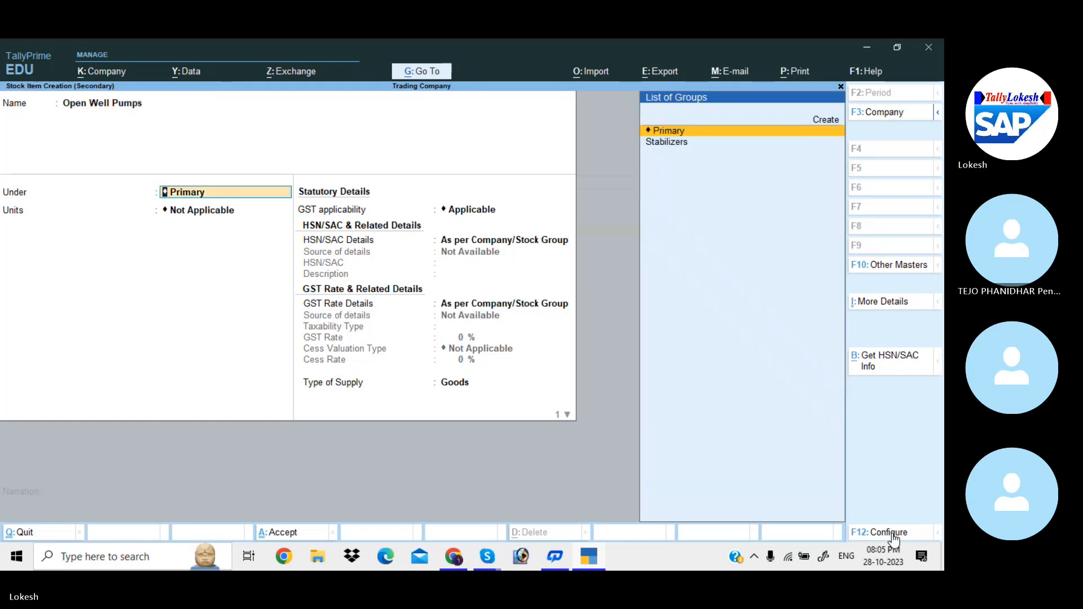
# Create a stock group named Pumps under Primary for the new item, keeping the default statutory details
pyautogui.hotkey('alt', 'c')
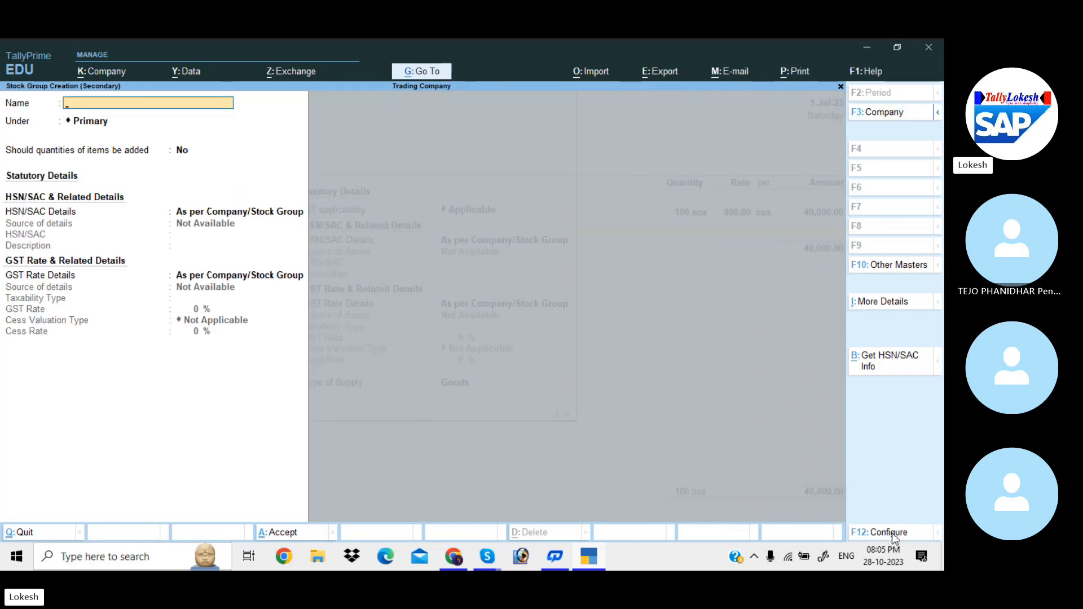
pyautogui.write('Pumps')
pyautogui.press('Return')
pyautogui.press('Return')
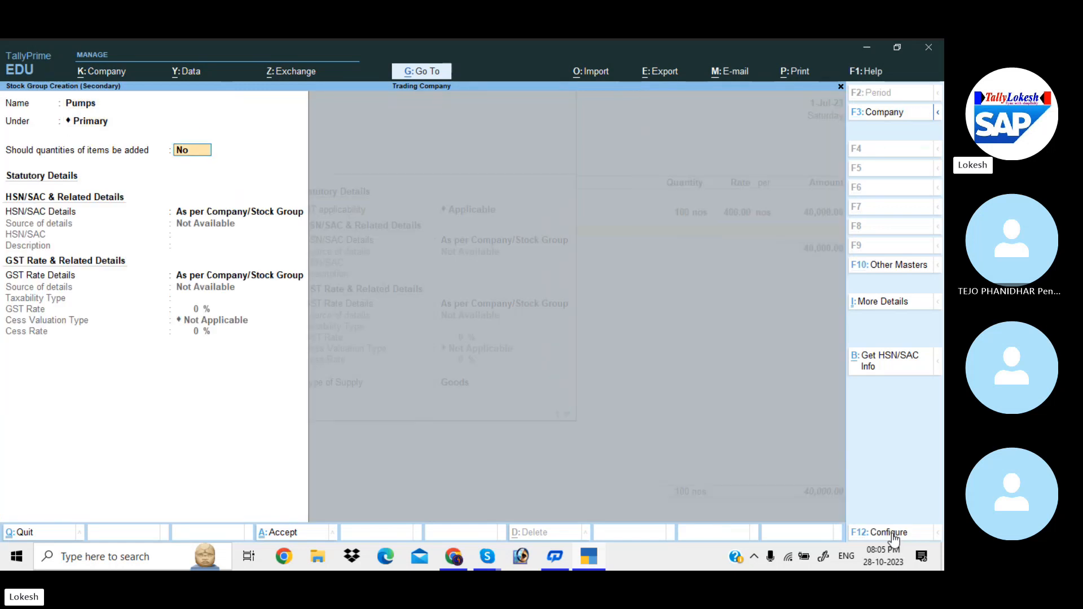
pyautogui.press('Return')
pyautogui.press('Return')
pyautogui.press('Return')
# Set the Open Well Pumps unit to nos and specify HSN/SAC code 852314 with no description
pyautogui.press('Down')
pyautogui.press('Return')
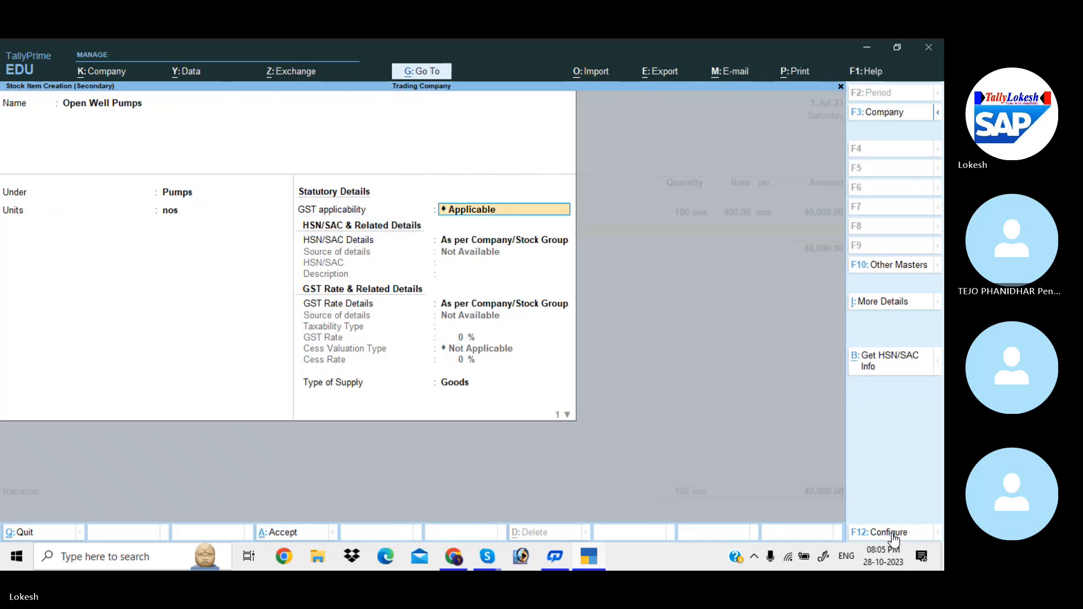
pyautogui.press('Return')
pyautogui.press('Down')
pyautogui.press('Return')
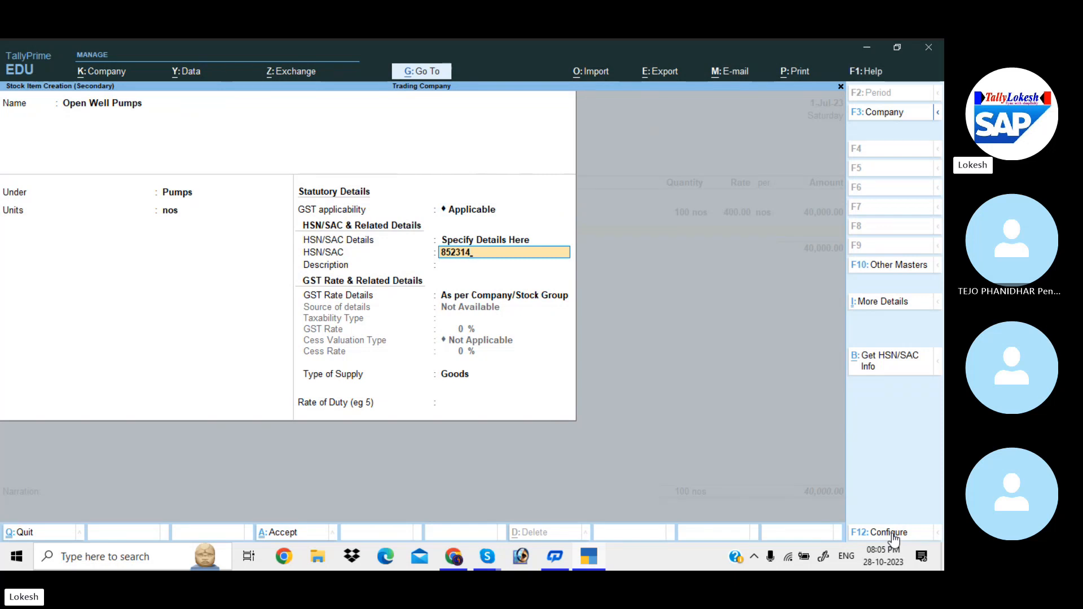
pyautogui.press('Return')
pyautogui.press('Return')
# Specify the item's GST details as Taxable at 5% and save Open Well Pumps
pyautogui.press('Down')
pyautogui.press('Return')
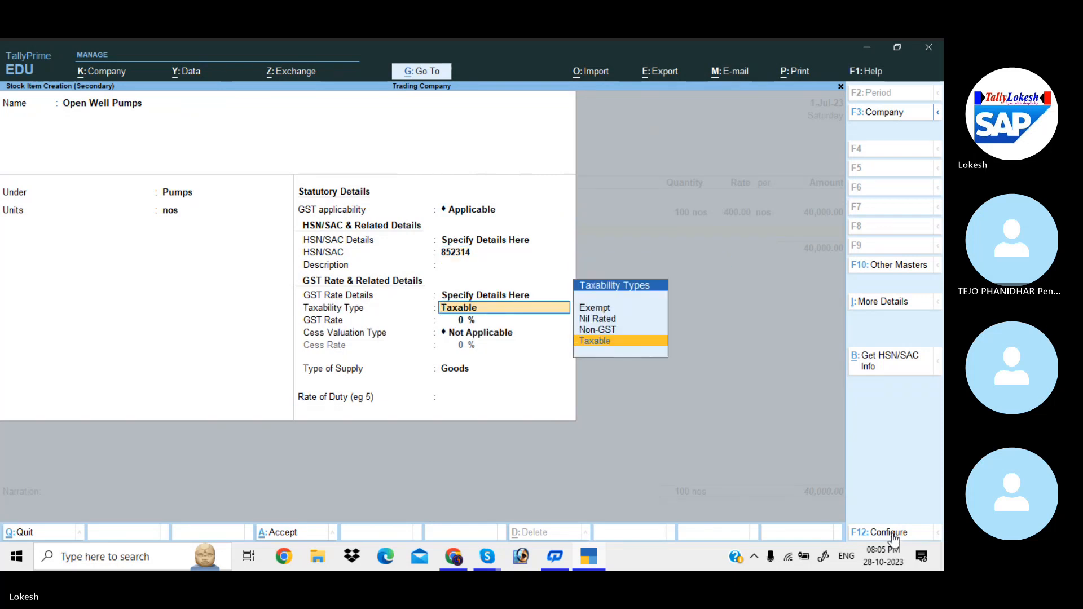
pyautogui.press('Return')
pyautogui.write('5')
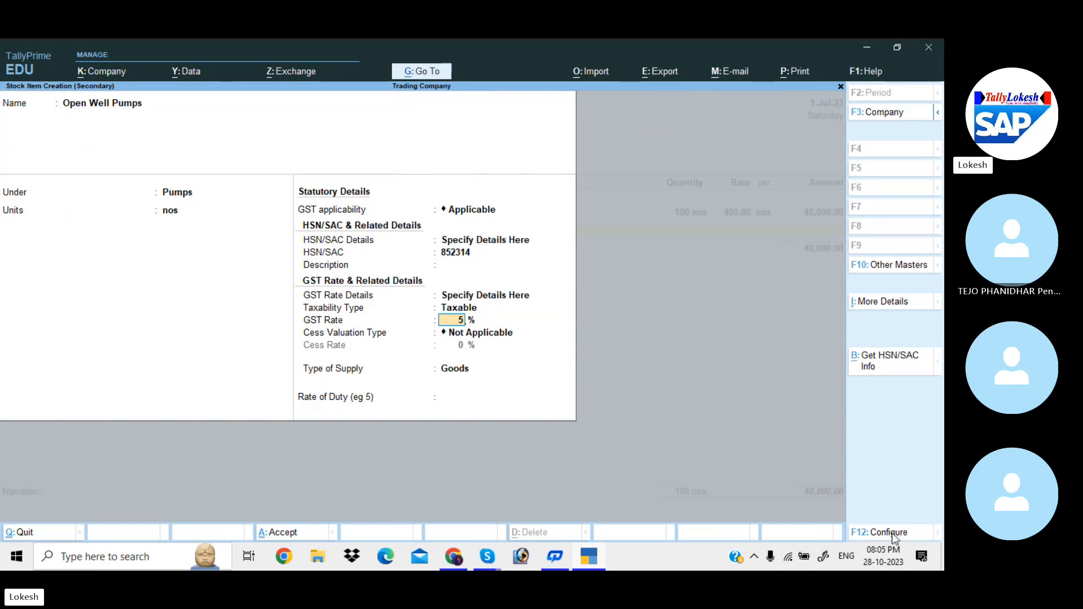
pyautogui.press('Return')
pyautogui.press('Return')
pyautogui.press('Return')
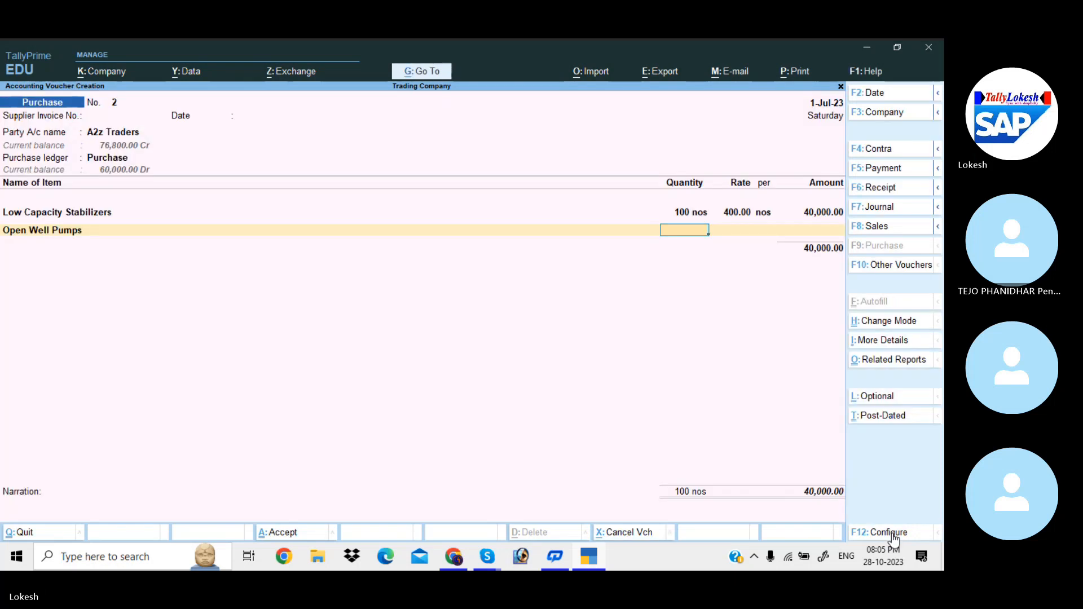
# Enter a quantity of 50 nos at a rate of 1500 for Open Well Pumps in the purchase voucher
pyautogui.write('50')
pyautogui.press('Return')
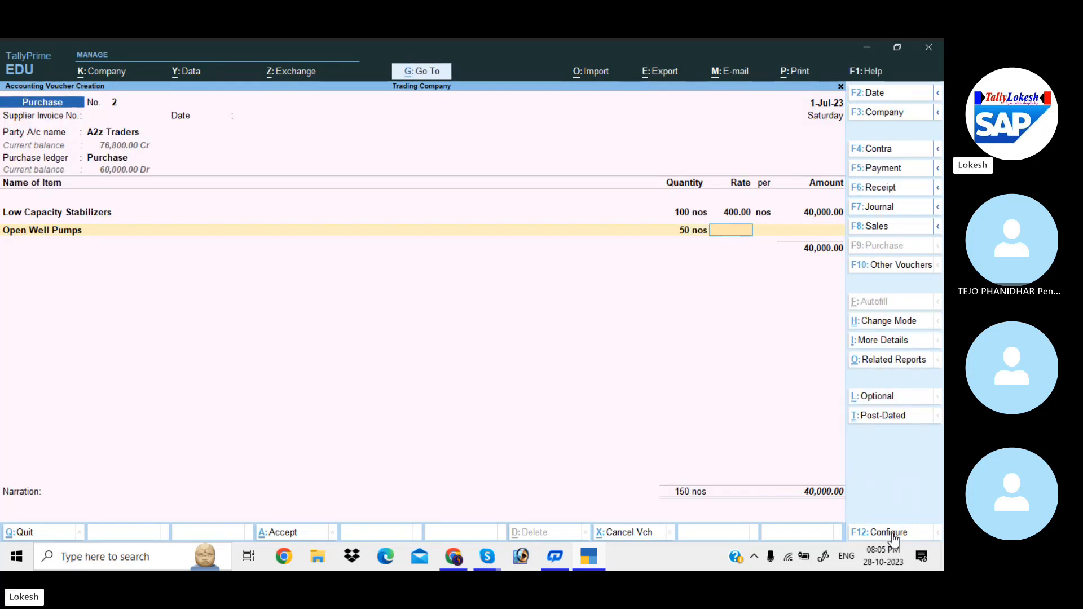
pyautogui.write('1500')
pyautogui.press('Return')
pyautogui.press('Return')
pyautogui.press('Return')
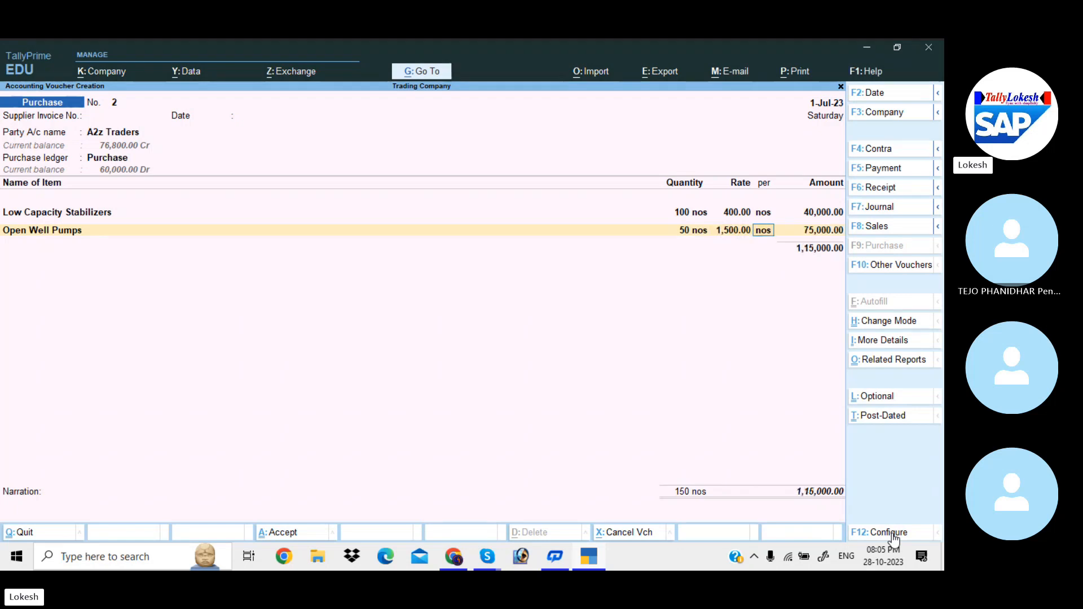
# Start a stock item named Submersible Pumps for the third line, under the Pumps group with unit nos and GST applicable
pyautogui.hotkey('alt', 'c')
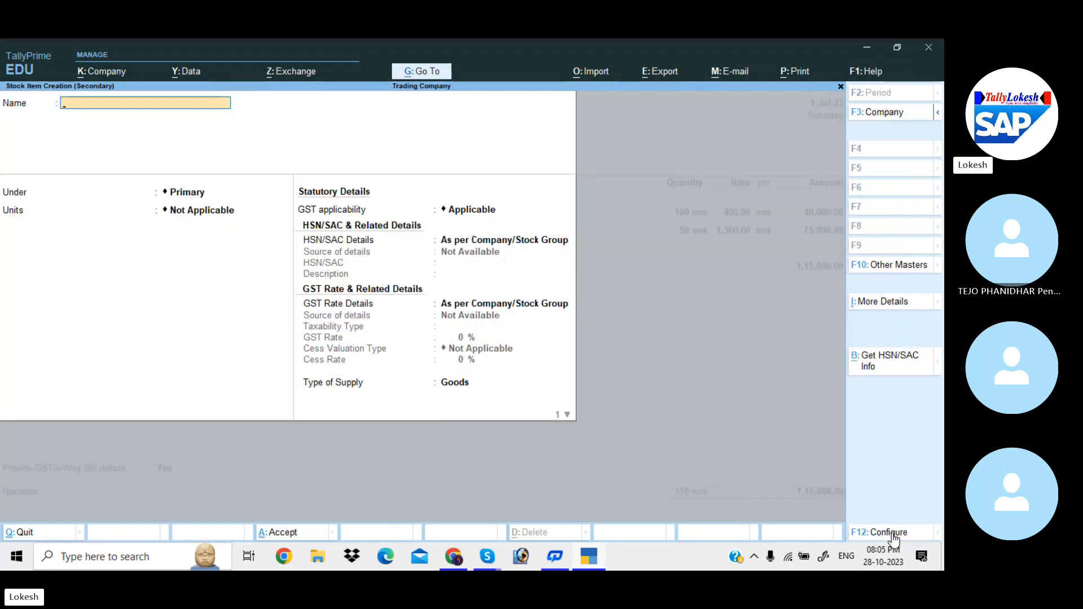
pyautogui.write('Submer')
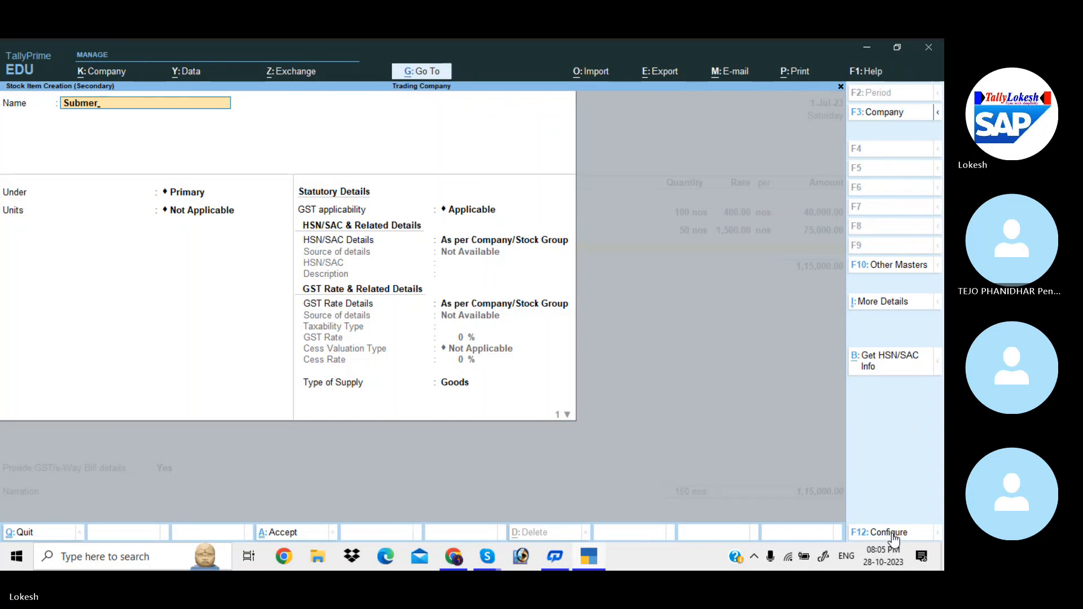
pyautogui.write('sible Pumps')
pyautogui.press('Return')
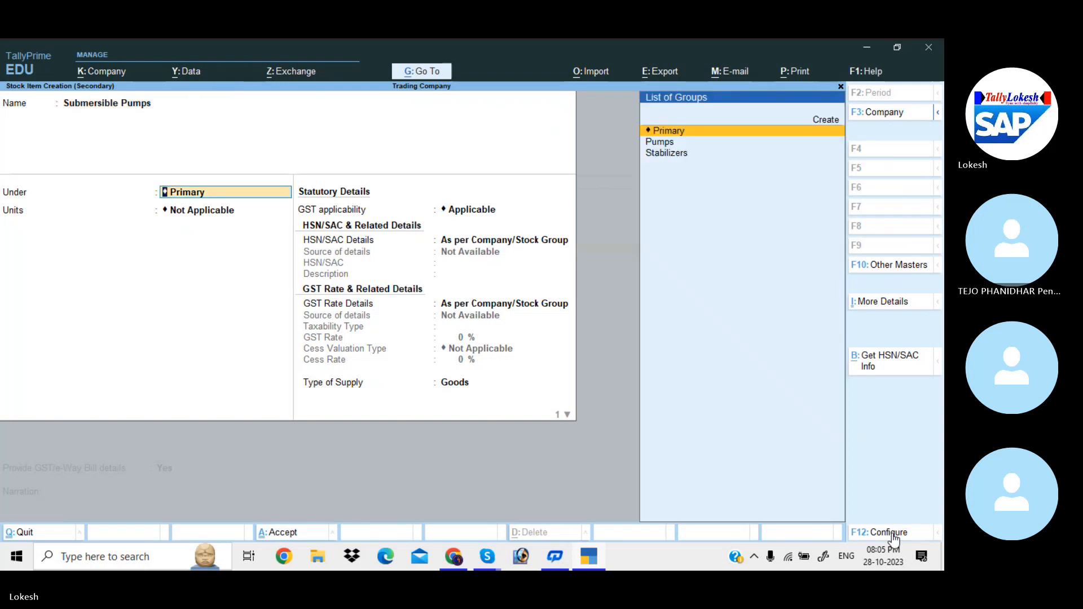
pyautogui.press('Down')
pyautogui.press('Return')
pyautogui.press('Down')
pyautogui.press('Return')
pyautogui.press('Return')
# Specify HSN/SAC code 456987 for the Submersible Pumps item, leaving its description blank
pyautogui.press('Return')
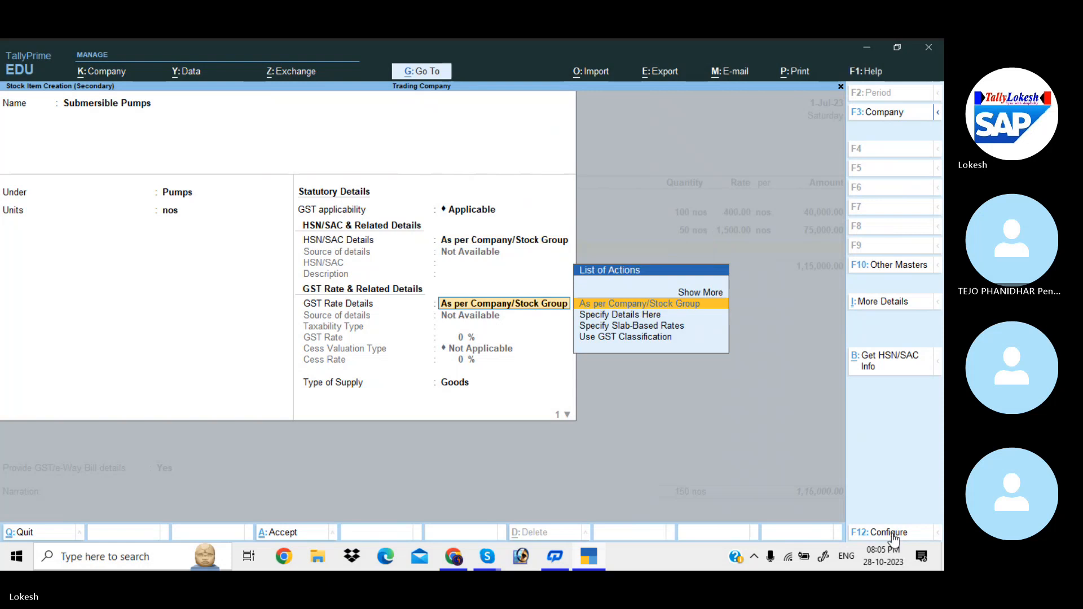
pyautogui.press('BackSpace')
pyautogui.press('Down')
pyautogui.press('Return')
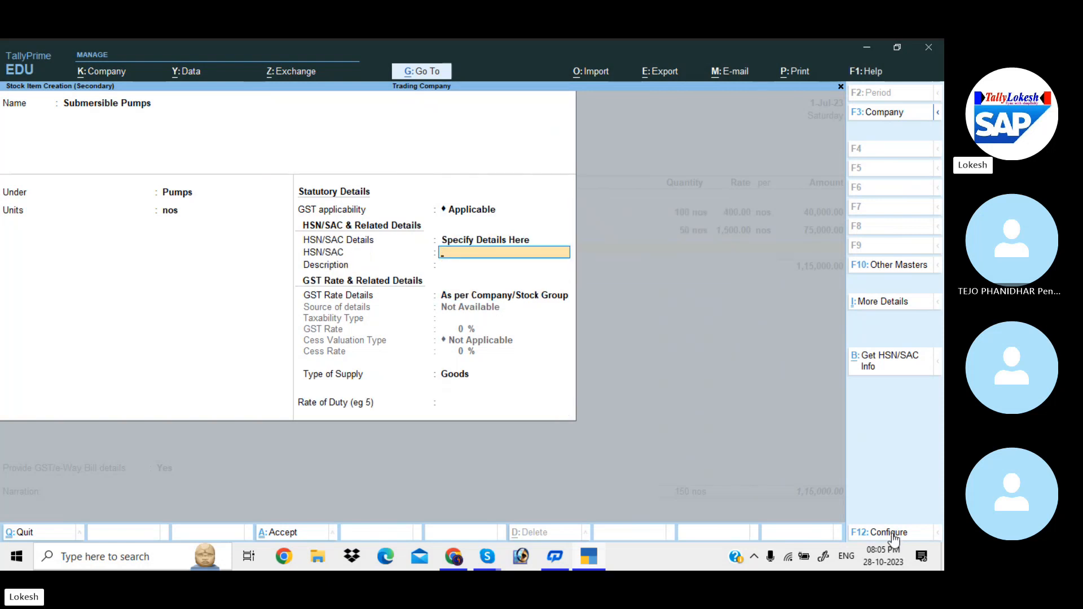
pyautogui.write('456987')
pyautogui.press('Return')
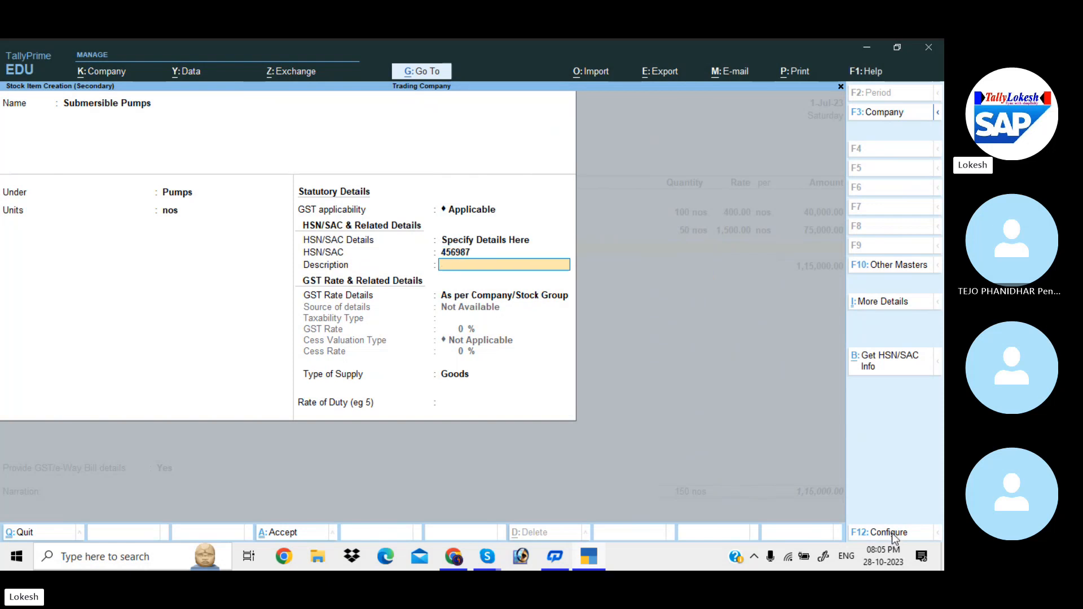
pyautogui.press('Return')
# Specify the item's GST details as Taxable at 5% and save Submersible Pumps
pyautogui.press('Down')
pyautogui.press('Return')
pyautogui.press('Return')
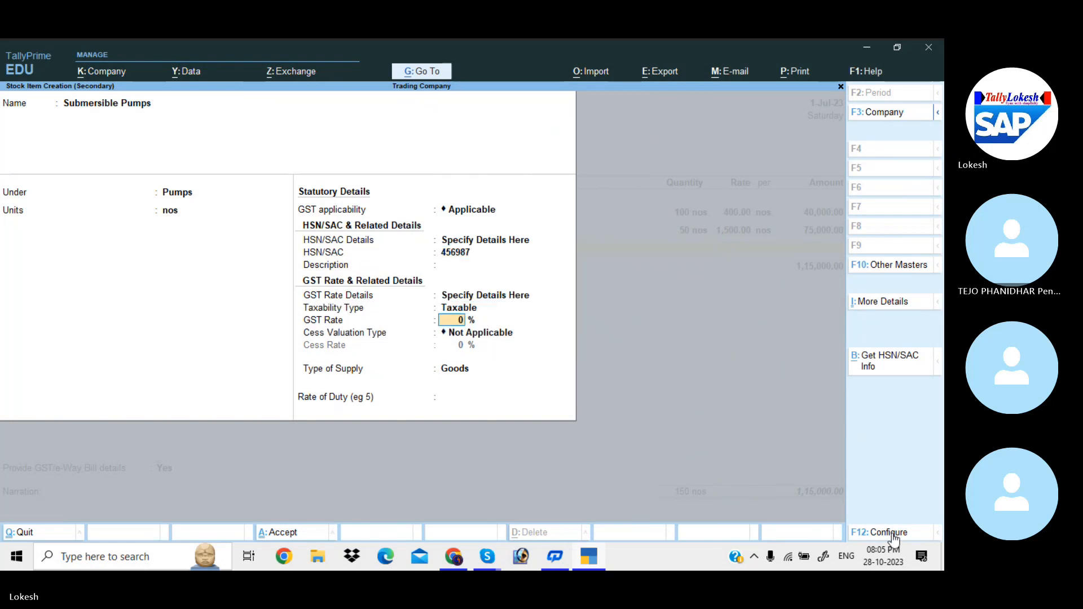
pyautogui.write('5')
pyautogui.press('Return')
pyautogui.press('Return')
pyautogui.press('Return')
pyautogui.press('Return')
pyautogui.press('Return')
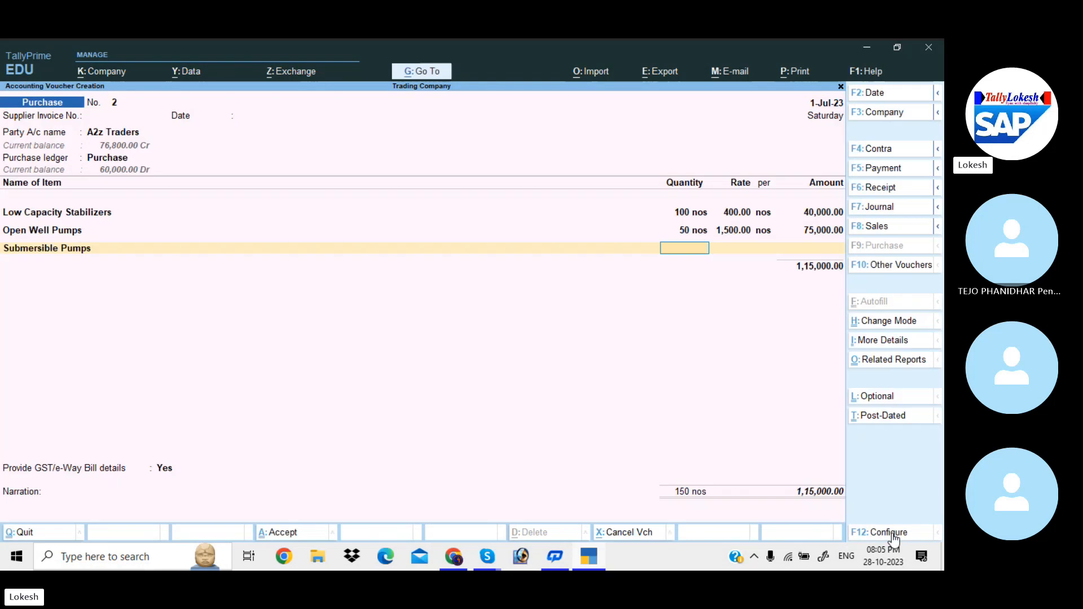
# Enter a quantity of 100 nos at a rate of 2,000 for Submersible Pumps in the purchase voucher
pyautogui.write('100')
pyautogui.press('Return')
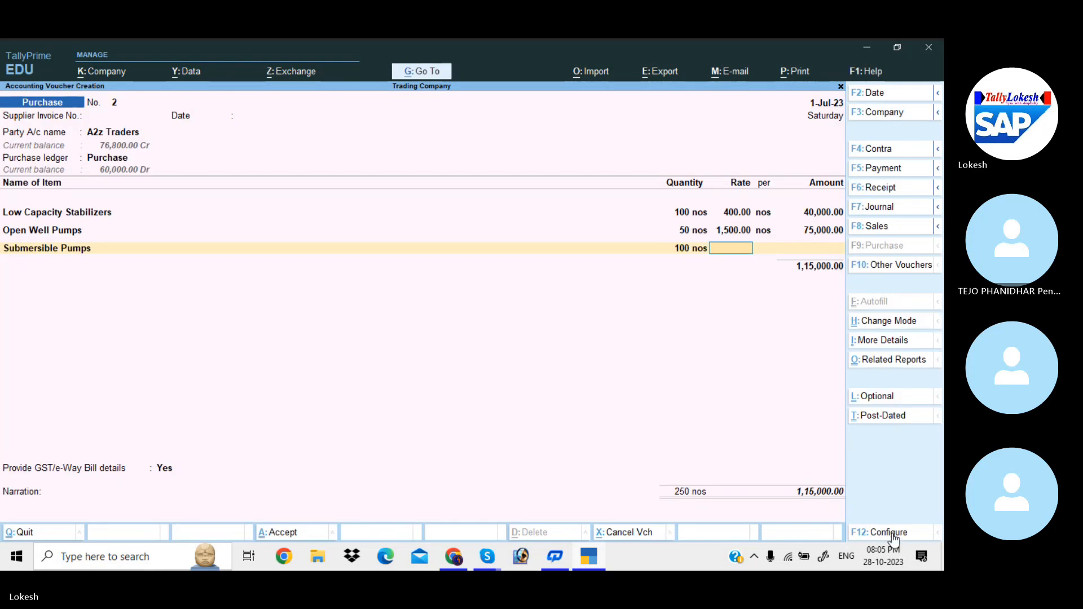
pyautogui.write('2,000')
pyautogui.press('Return')
pyautogui.press('Return')
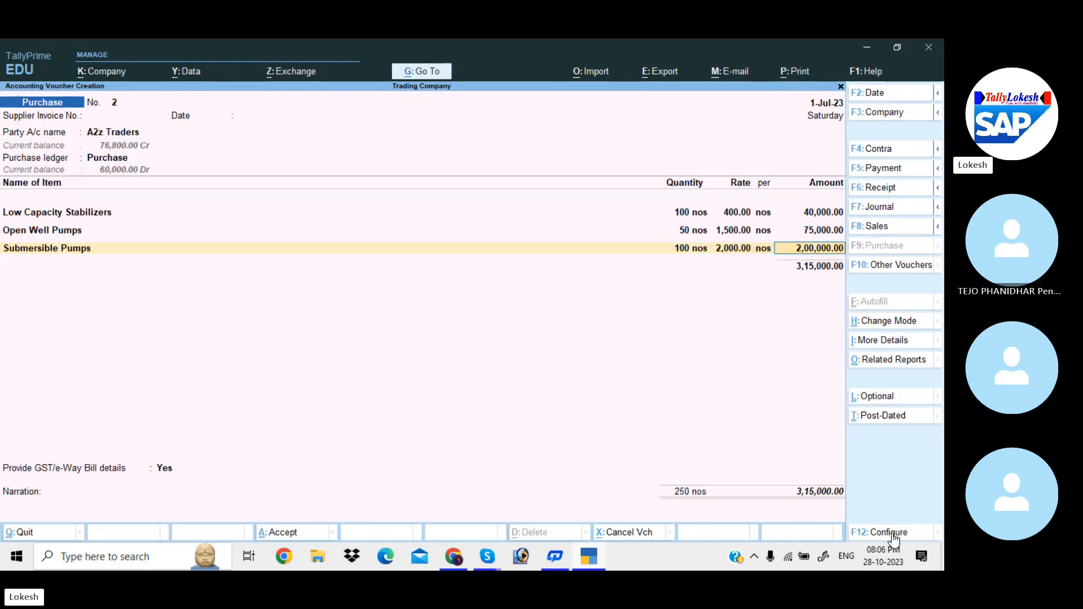
pyautogui.press('Return')
# Add the CGST and SGST ledgers as tax lines below the items, accepting their calculated amounts
pyautogui.write('cg')
pyautogui.press('Return')
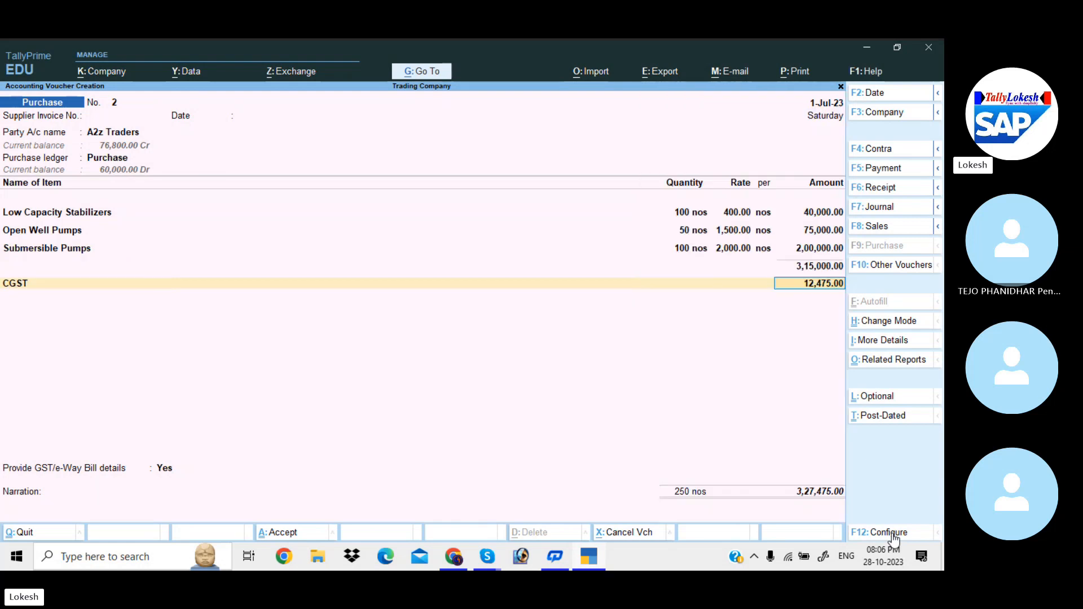
pyautogui.press('Return')
pyautogui.write('sg')
pyautogui.press('Return')
pyautogui.press('Return')
# Set the GST/e-Way Bill details option to No, leave the narration blank, and save the second purchase voucher
pyautogui.press('Return')
pyautogui.press('n')
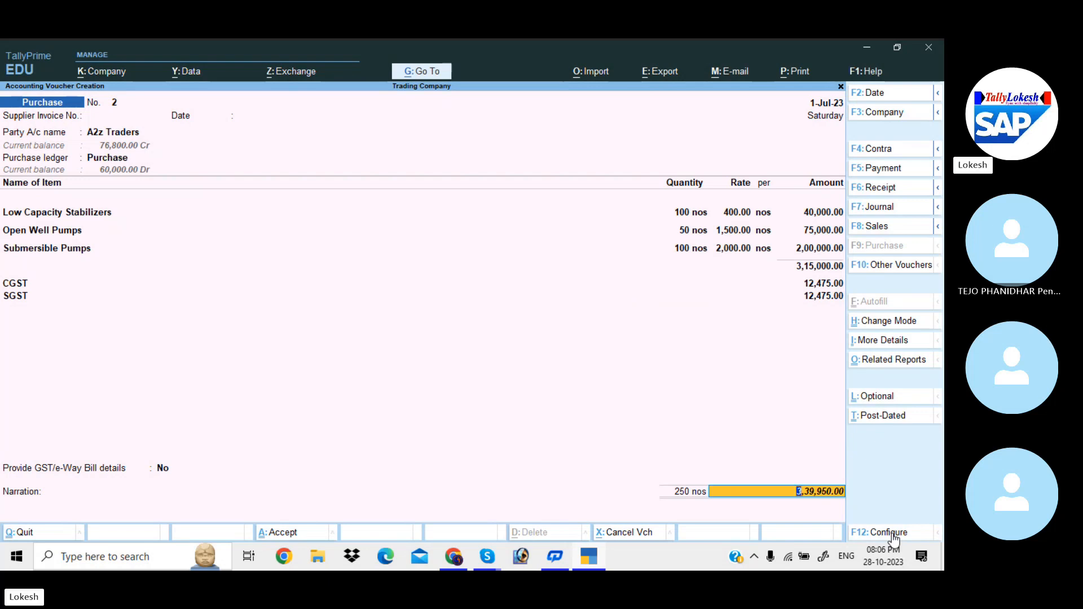
pyautogui.press('Return')
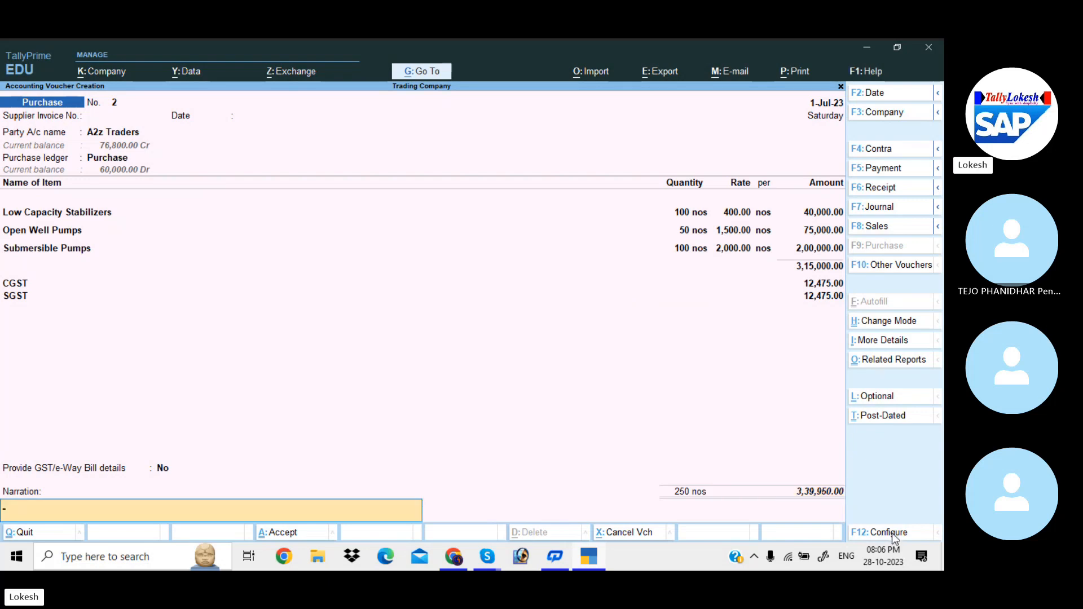
pyautogui.press('Return')
pyautogui.press('Return')
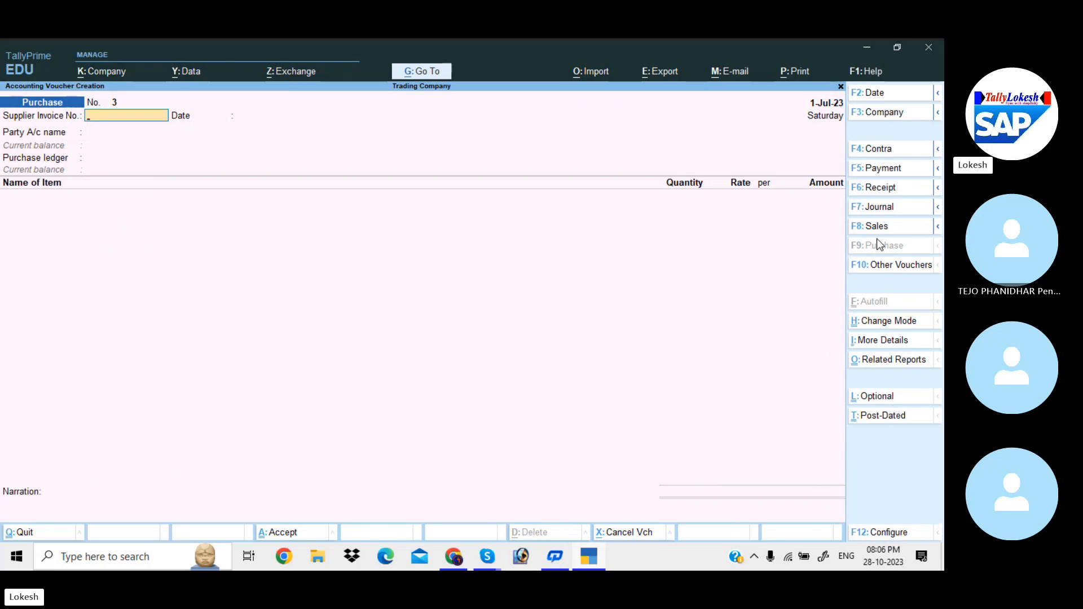
# Start a contra voucher and credit the Cash ledger with 10,000
pyautogui.click(895, 152)
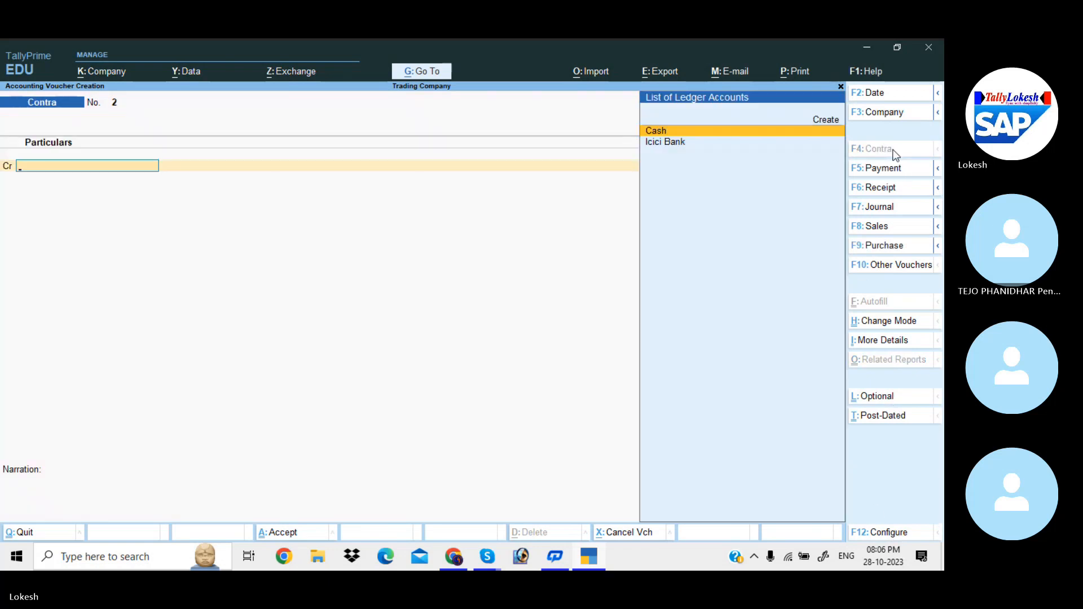
pyautogui.press('Return')
pyautogui.write('10000')
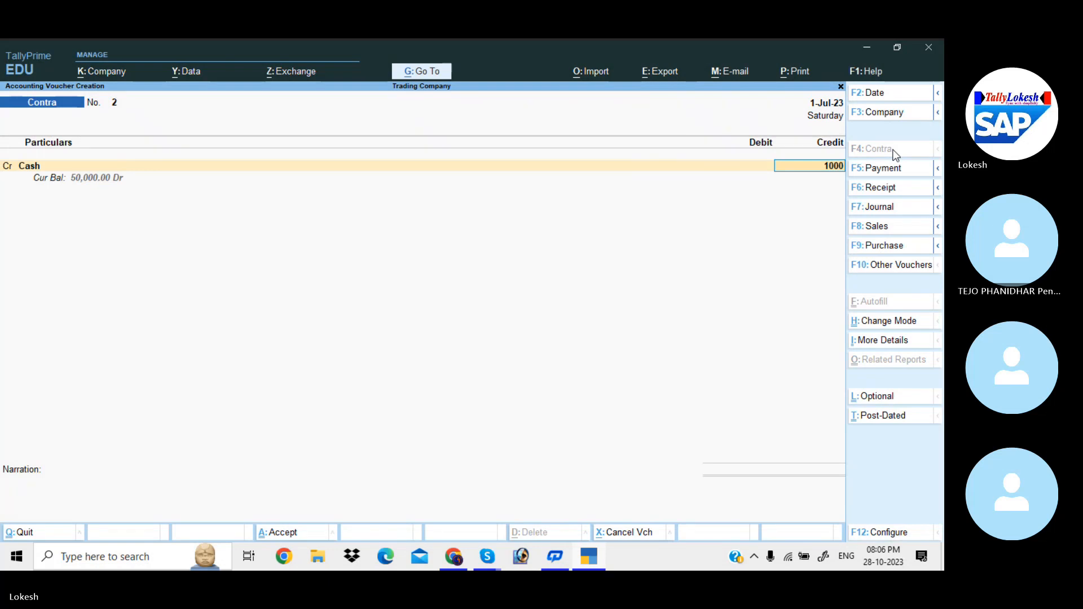
pyautogui.press('Return')
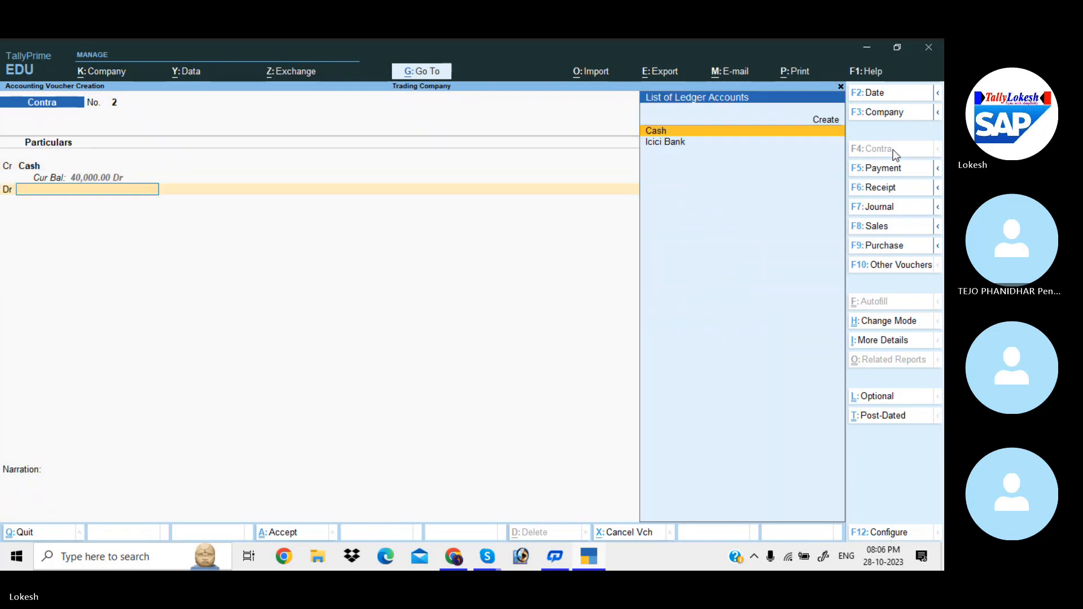
# Create a Petty Cash ledger under Cash-in-Hand for the contra voucher's debit line
pyautogui.hotkey('alt', 'c')
pyautogui.write('Pett')
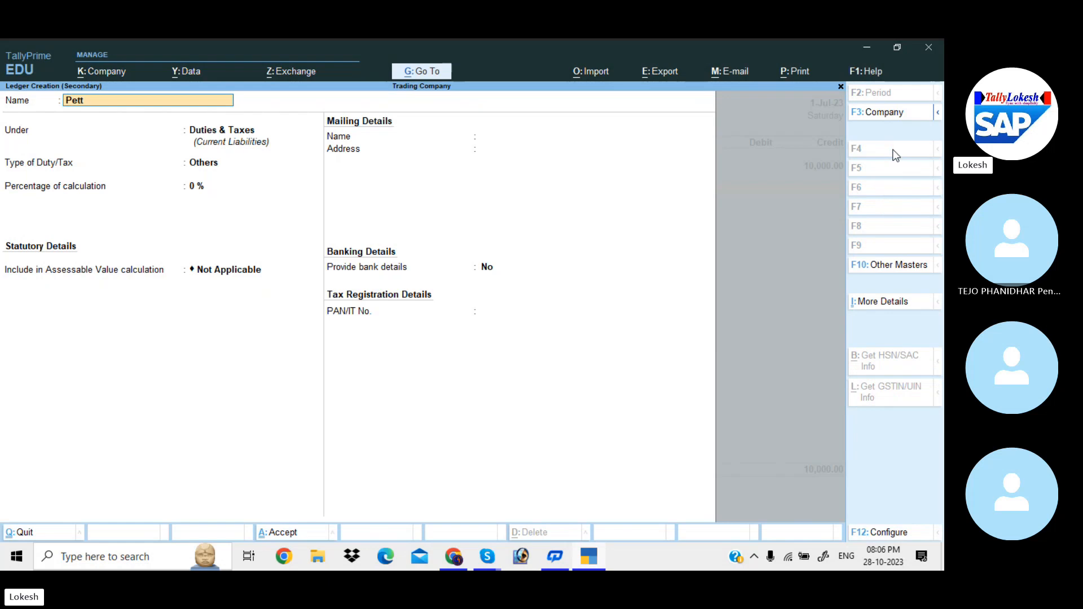
pyautogui.write('y Cash')
pyautogui.press('Return')
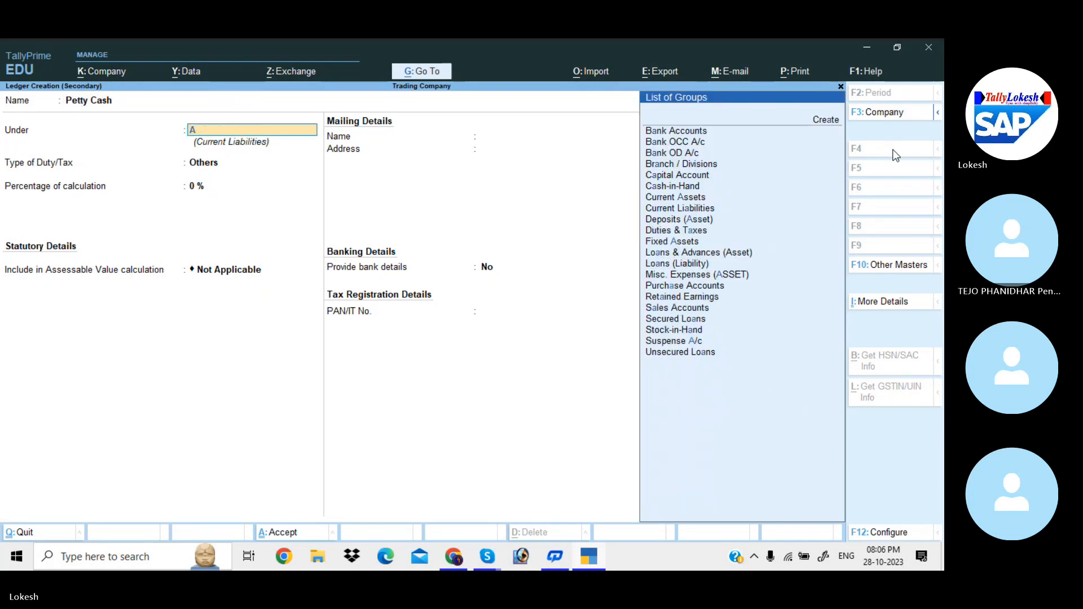
pyautogui.write('ac')
pyautogui.press('BackSpace')
pyautogui.press('BackSpace')
pyautogui.write('cas')
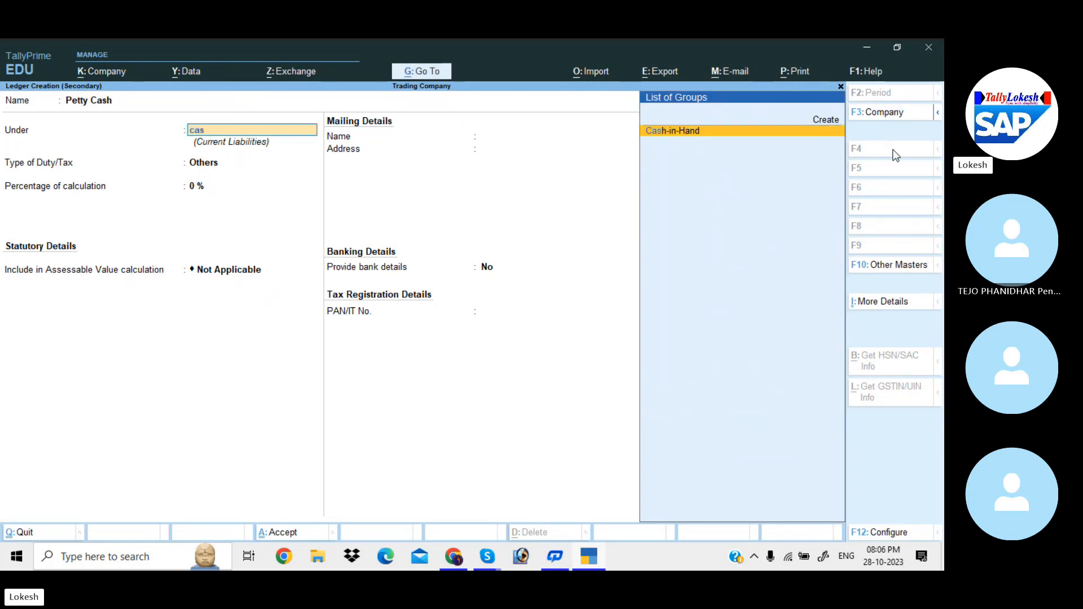
pyautogui.press('Return')
pyautogui.press('Return')
pyautogui.press('Return')
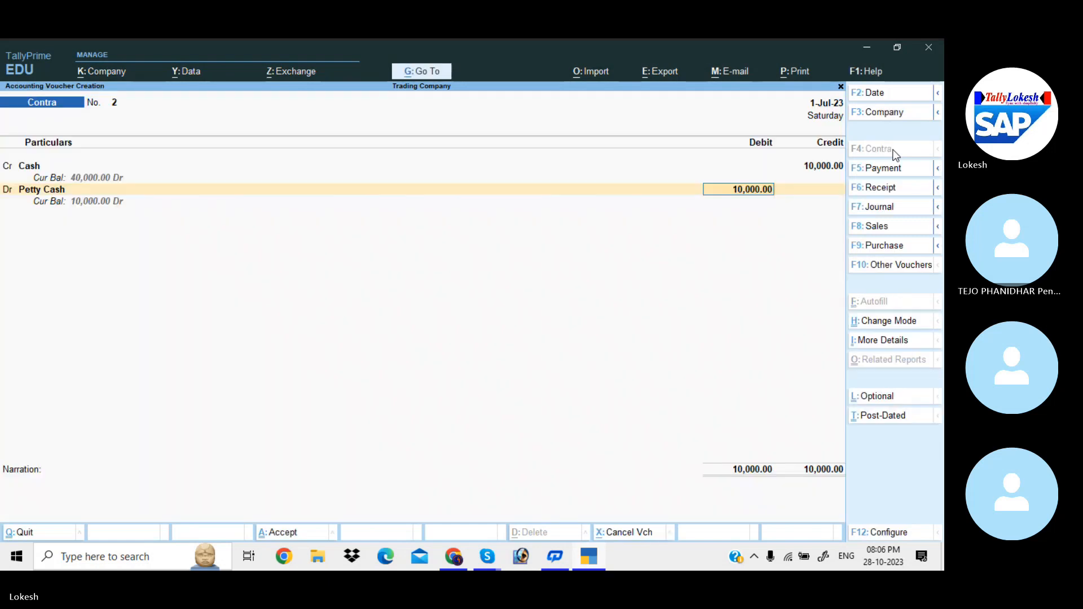
# Accept 10,000 as the Petty Cash debit, leave the narration blank, and save the contra voucher
pyautogui.press('Return')
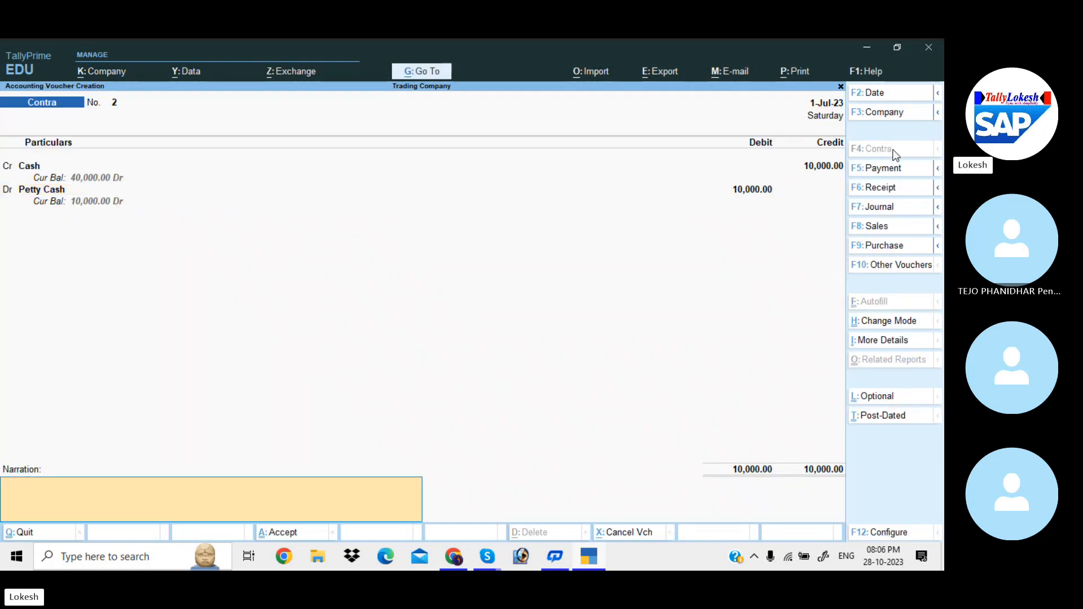
pyautogui.press('Return')
pyautogui.press('Return')
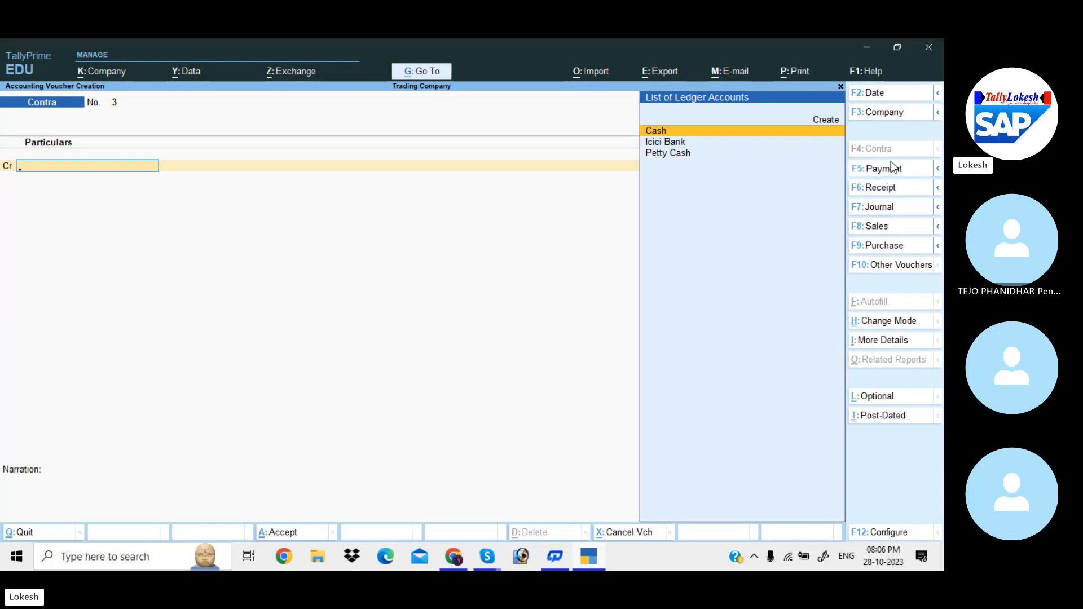
# Start a payment voucher and create a Drawings ledger under Capital Account for its debit line
pyautogui.click(893, 165)
pyautogui.hotkey('alt', 'c')
pyautogui.write('Dr')
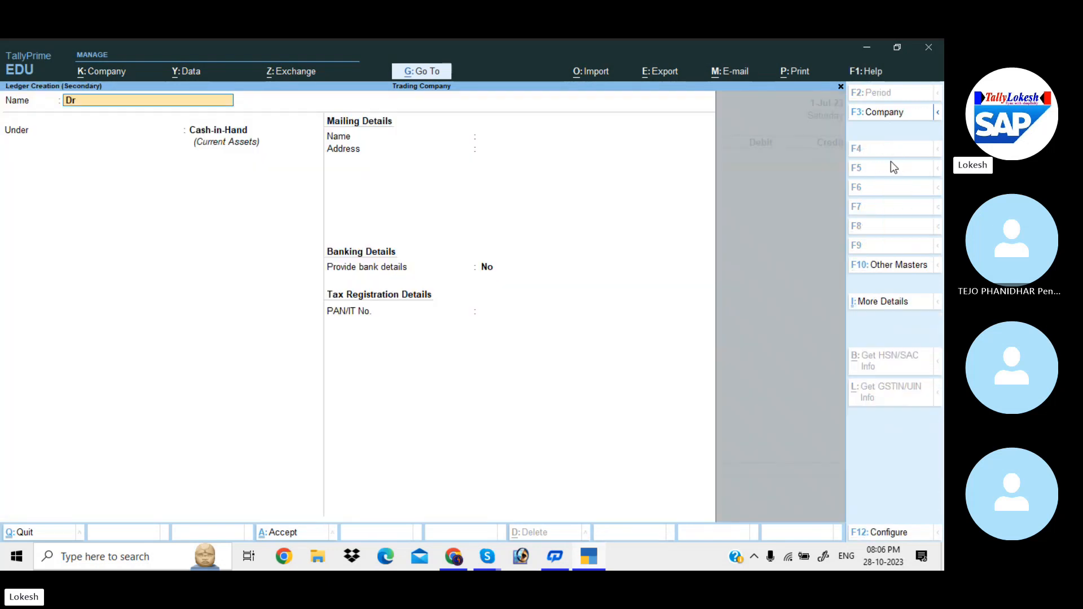
pyautogui.write('awings\\')
pyautogui.press('BackSpace')
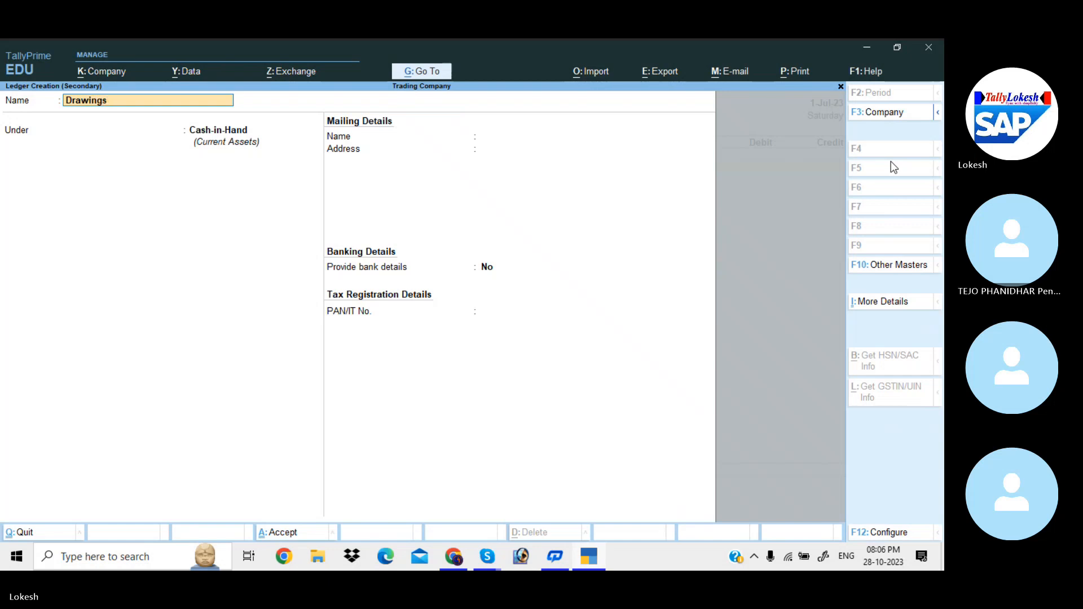
pyautogui.press('Return')
pyautogui.write('Cas')
pyautogui.press('BackSpace')
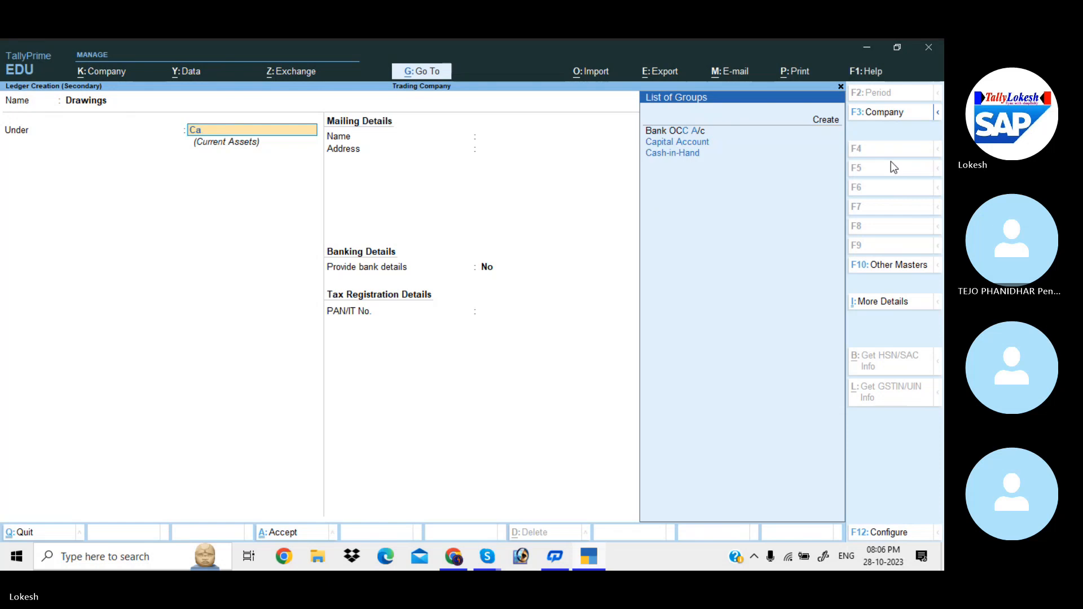
pyautogui.press('Down')
pyautogui.press('Return')
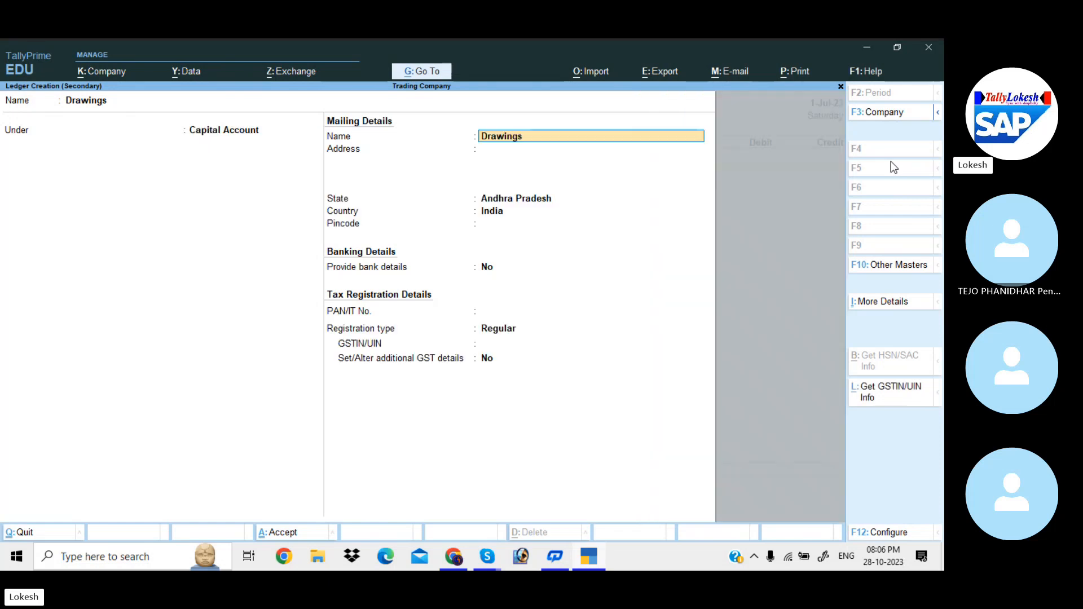
pyautogui.hotkey('ctrl', 'a')
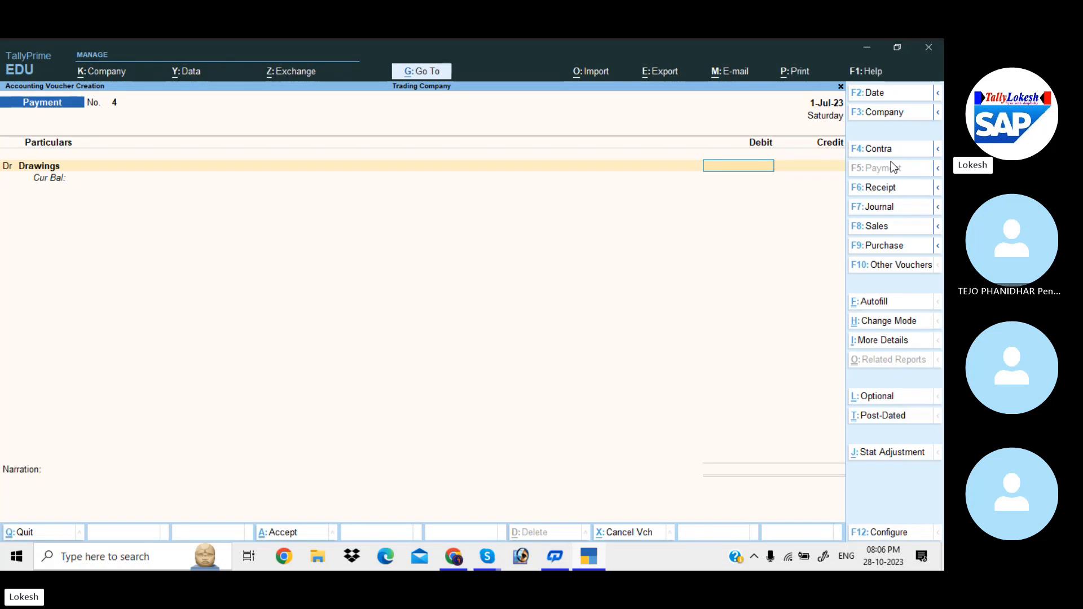
# Debit Drawings with 5,000, credit Cash, leave the narration blank, and save the payment voucher
pyautogui.write('5000')
pyautogui.press('Return')
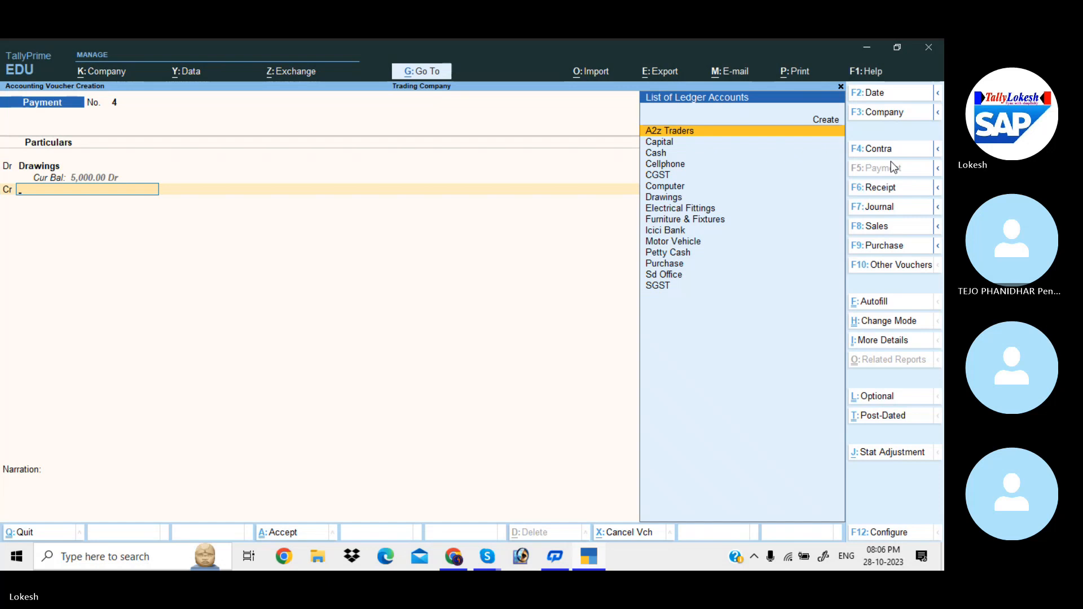
pyautogui.press('Down')
pyautogui.press('Down')
pyautogui.press('Return')
pyautogui.press('Return')
pyautogui.press('Return')
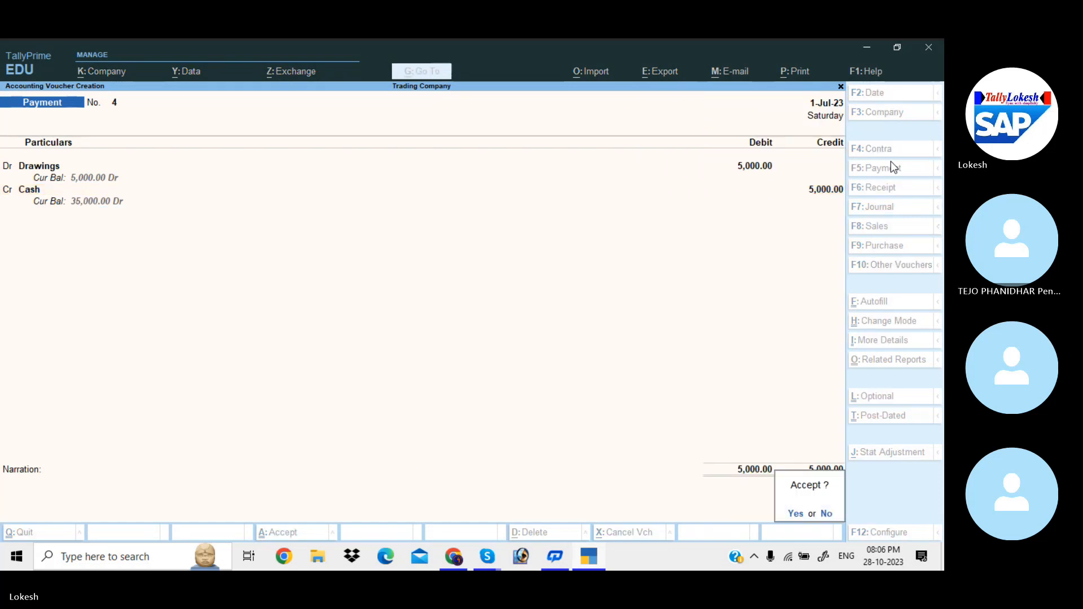
pyautogui.press('Return')
# Create a Carriage Inwards ledger under Direct Expenses as the new payment voucher's debit account
pyautogui.hotkey('alt', 'c')
pyautogui.write('C')
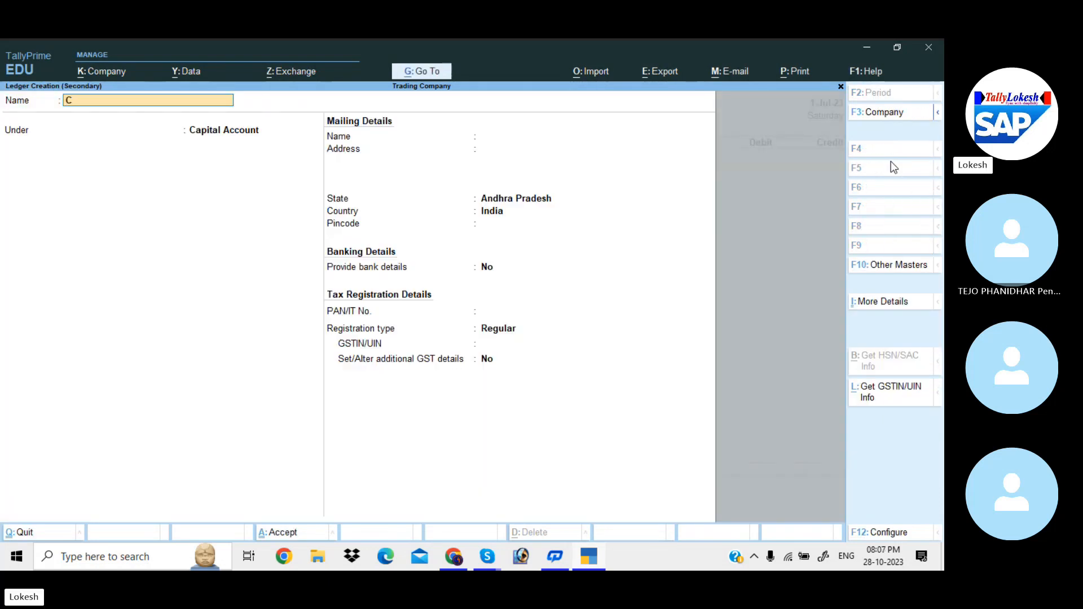
pyautogui.write('arriage Inwards')
pyautogui.press('Return')
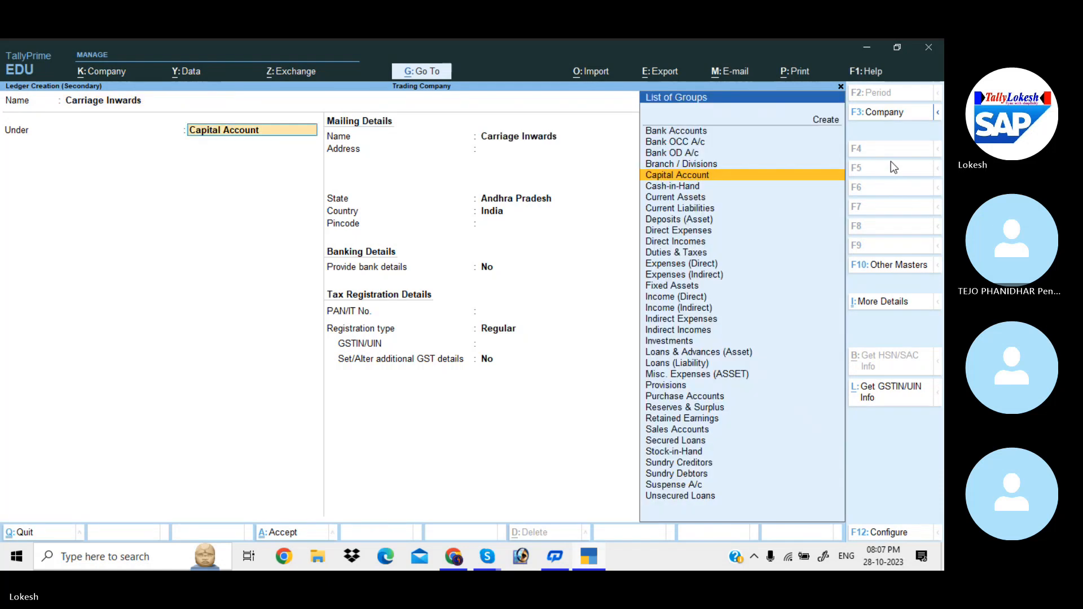
pyautogui.write('di')
pyautogui.press('Return')
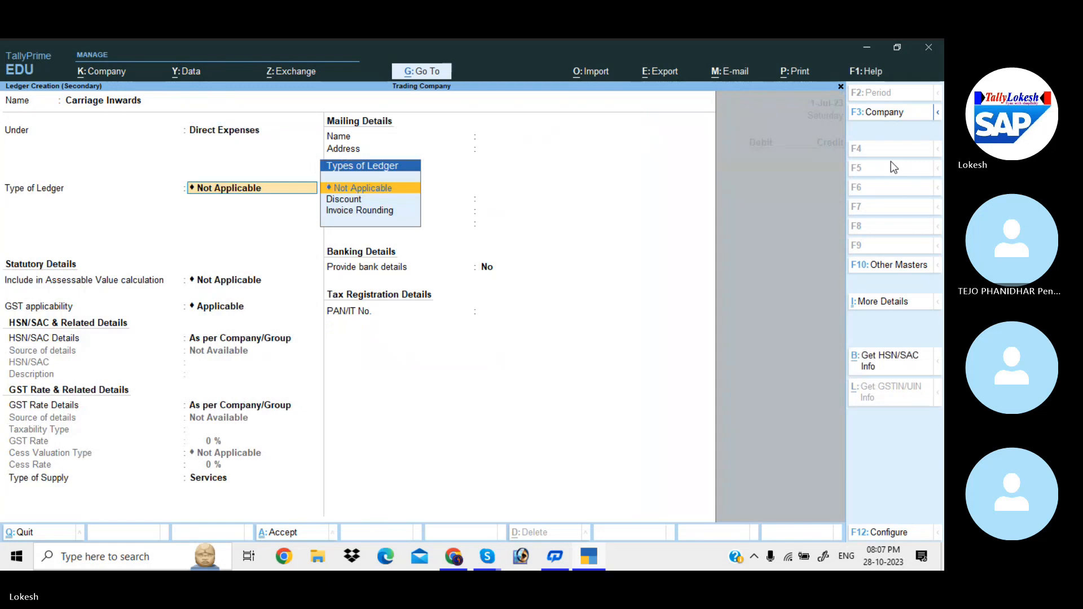
pyautogui.hotkey('ctrl', 'a')
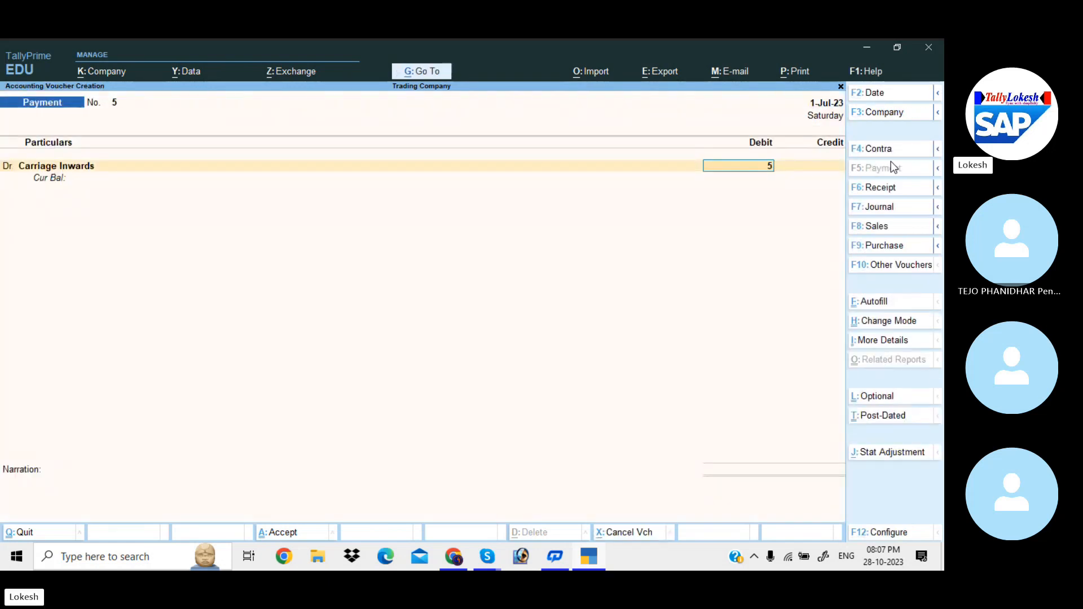
# Debit Carriage Inwards with 500, credit Cash, leave the narration blank, and save the payment voucher
pyautogui.write('500')
pyautogui.press('Return')
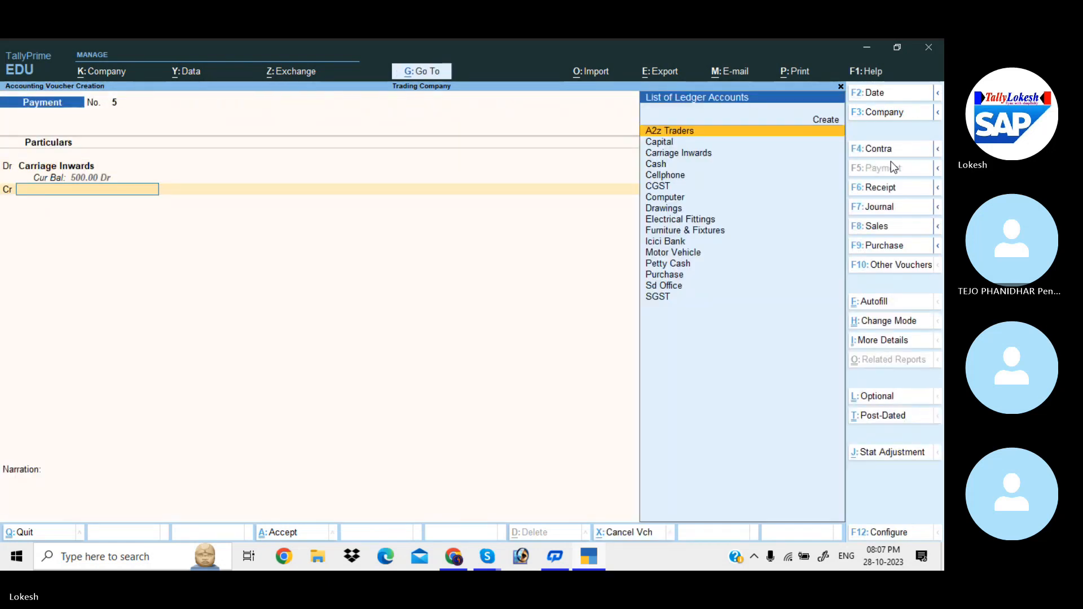
pyautogui.press('Down')
pyautogui.press('Down')
pyautogui.press('Down')
pyautogui.press('Return')
pyautogui.press('Return')
pyautogui.press('Return')
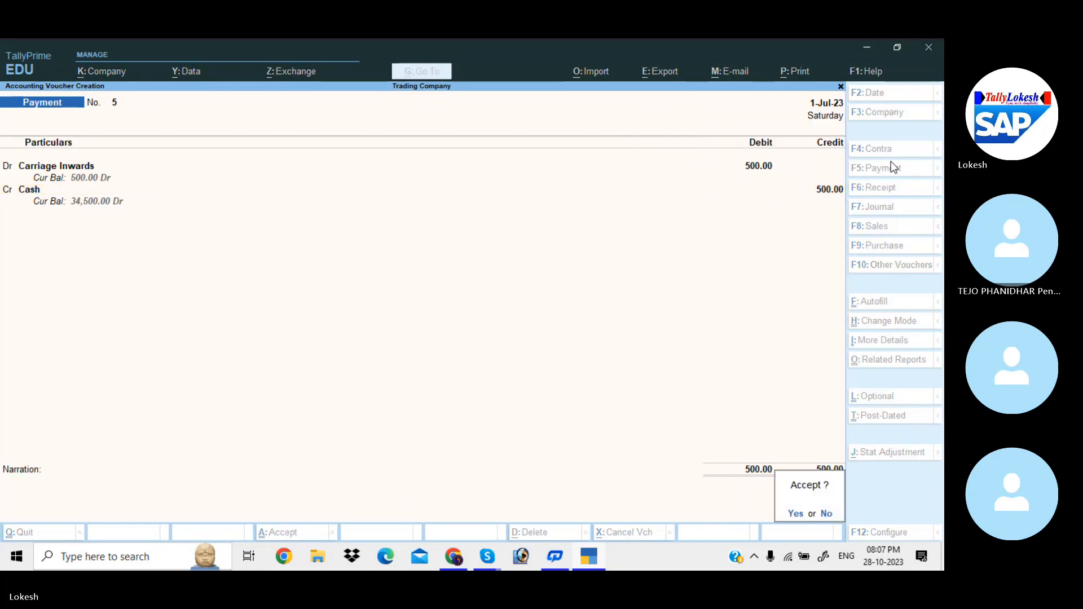
pyautogui.press('Return')
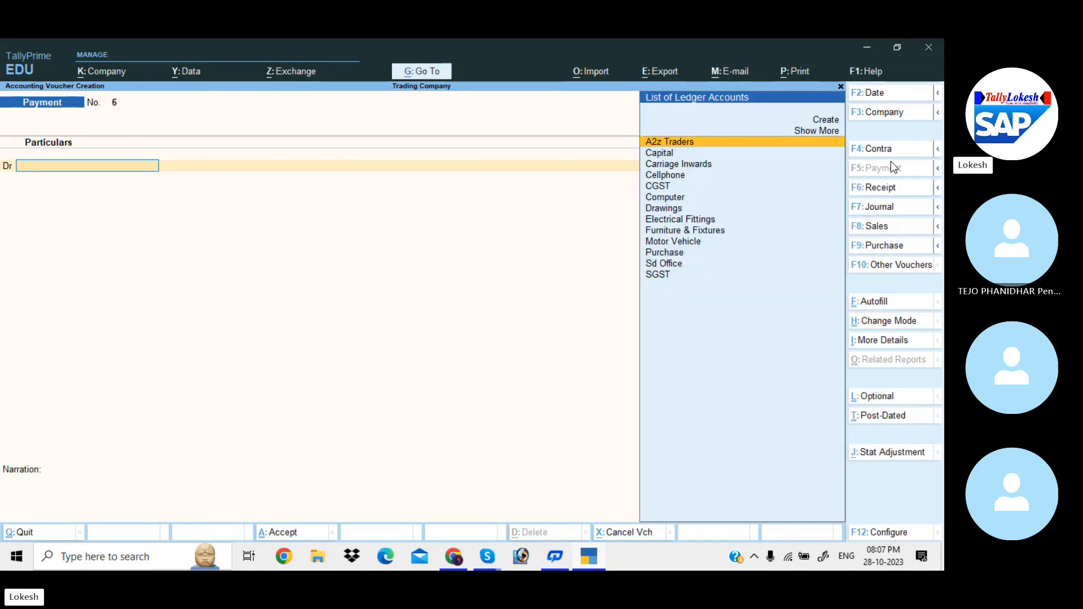
# Create a Land ledger under Fixed Assets as the debit account of the next payment voucher
pyautogui.hotkey('alt', 'c')
pyautogui.write('Land')
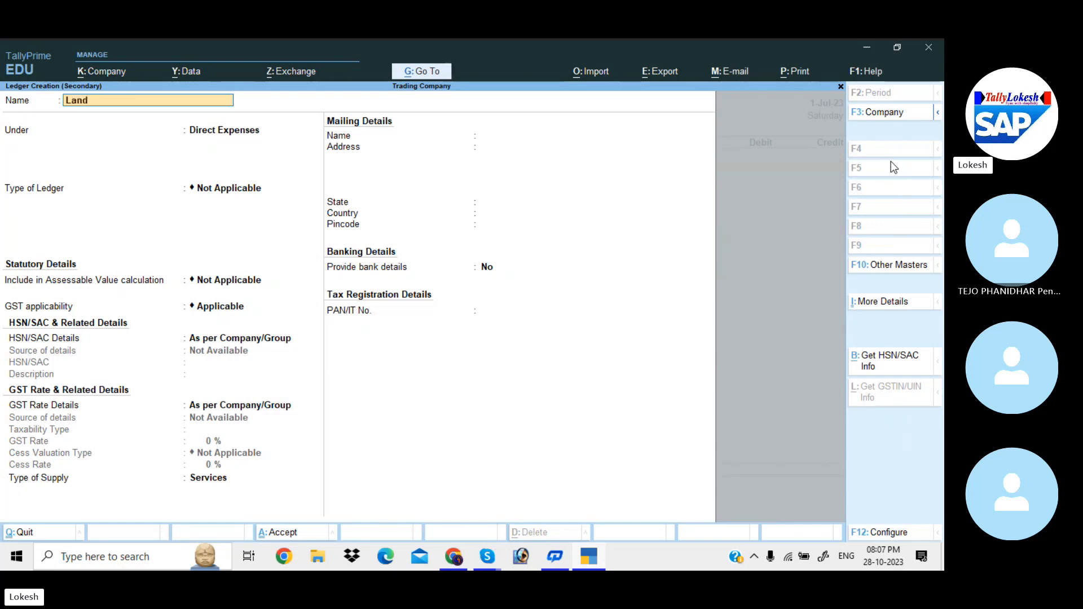
pyautogui.press('Return')
pyautogui.write('fi')
pyautogui.press('Return')
pyautogui.hotkey('ctrl', 'a')
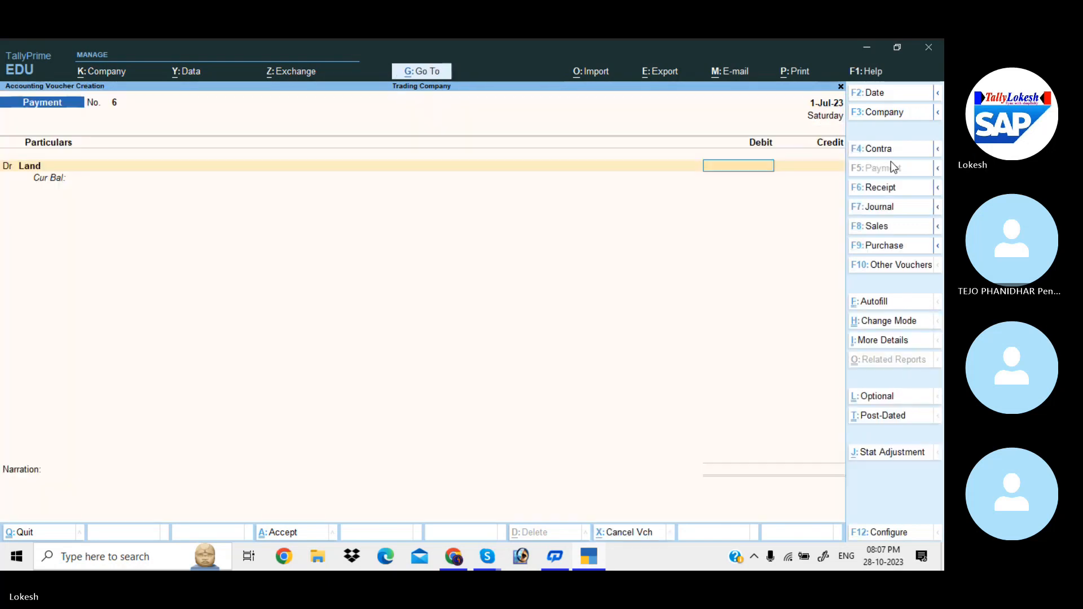
# Debit Land with 1,00,000, credit Icici Bank, leave the narration blank, and save the payment voucher
pyautogui.write('100000')
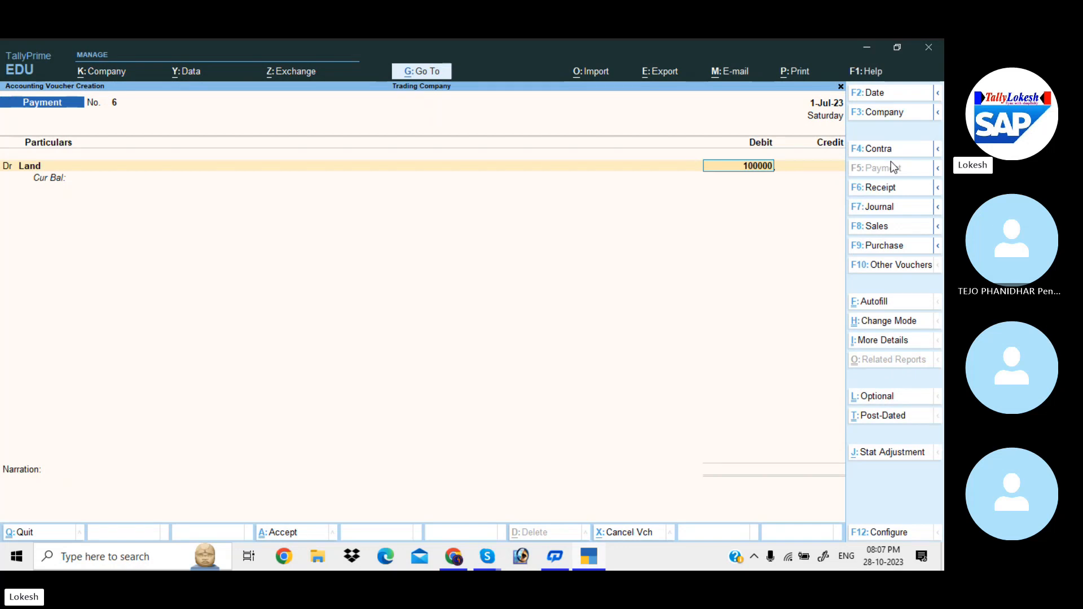
pyautogui.press('Return')
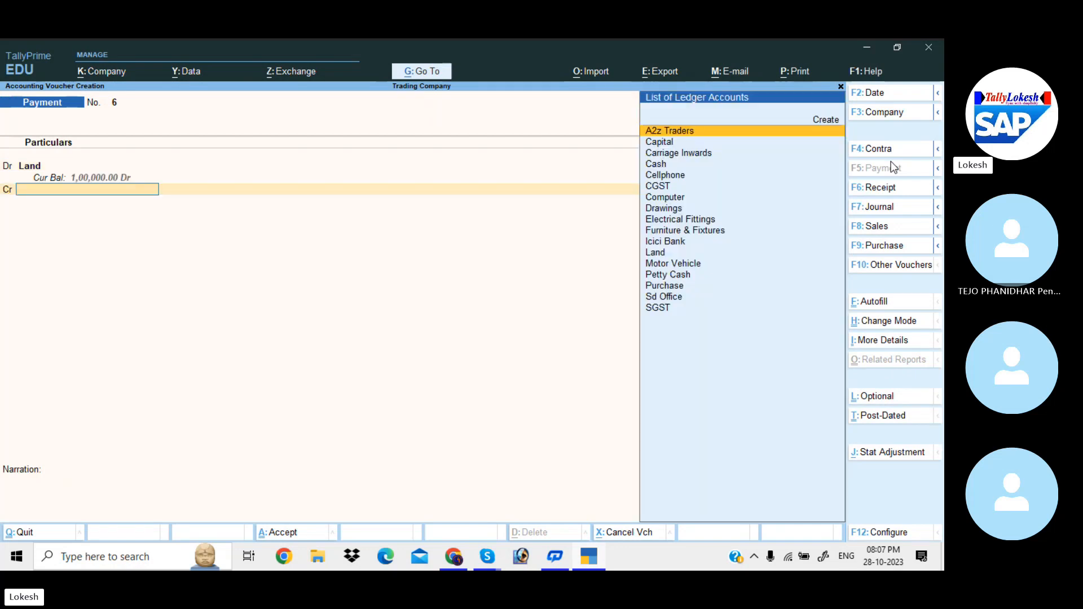
pyautogui.write('i')
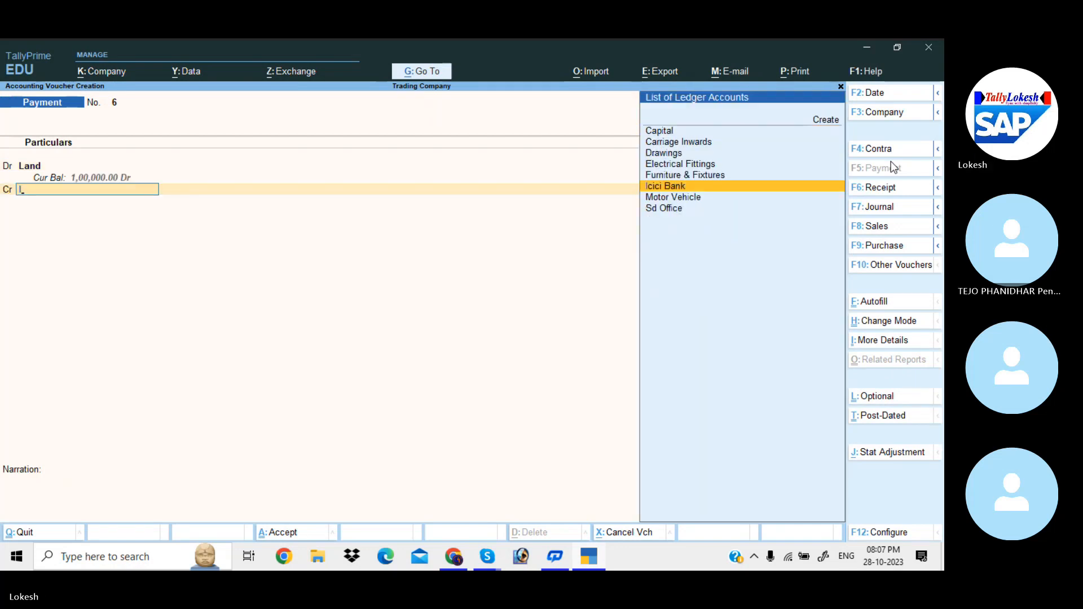
pyautogui.press('Return')
pyautogui.press('Return')
pyautogui.press('Return')
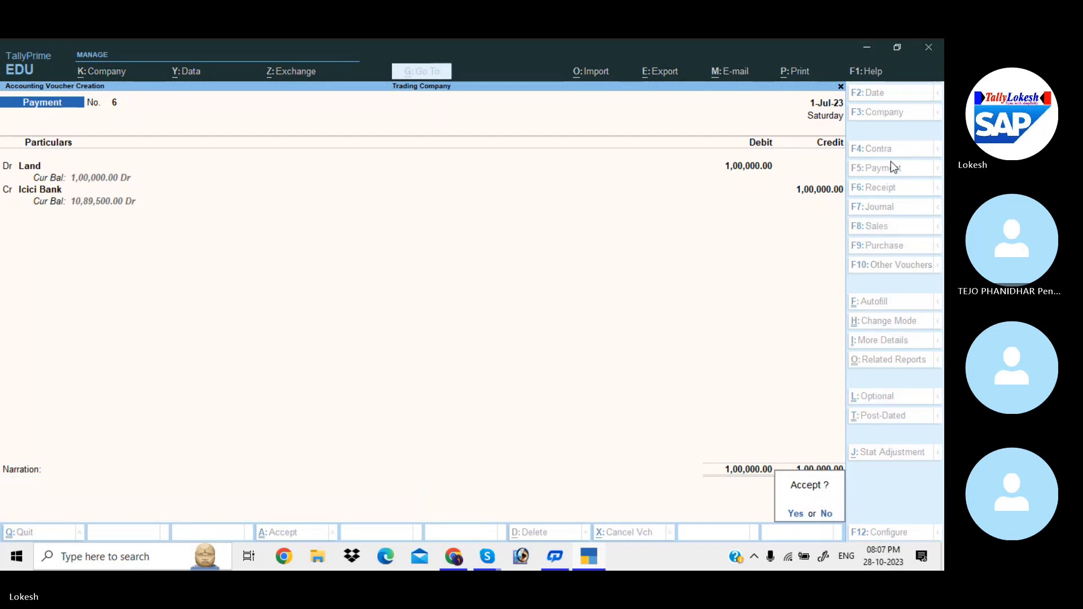
pyautogui.press('Return')
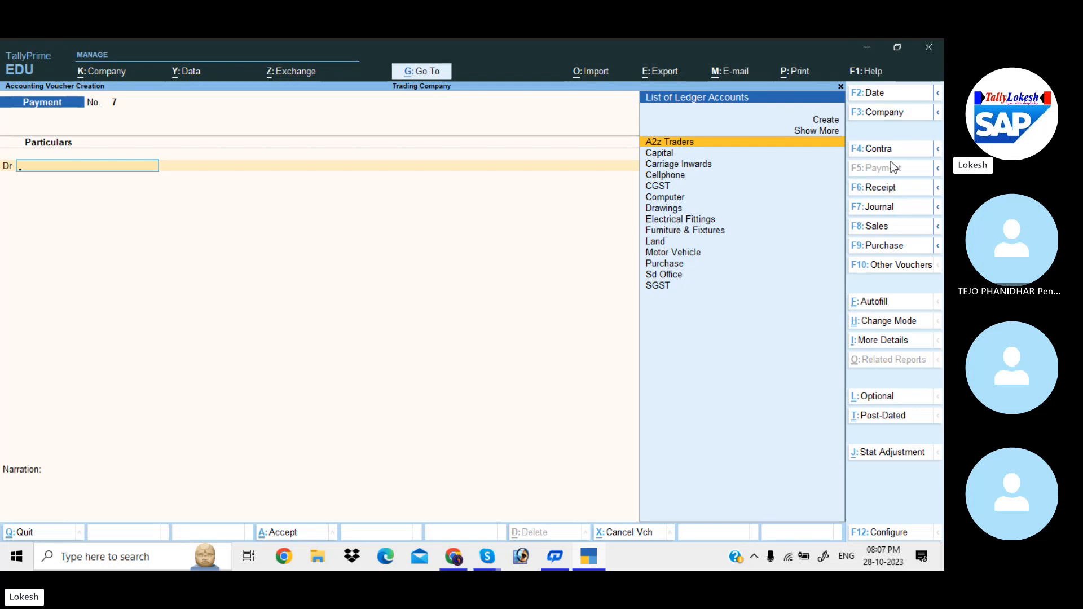
# Leave voucher entry and examine the detailed Profit & Loss A/c, including closing stock and the net result
pyautogui.press('Escape')
pyautogui.press('y')
pyautogui.press('Down')
pyautogui.press('Down')
pyautogui.press('Down')
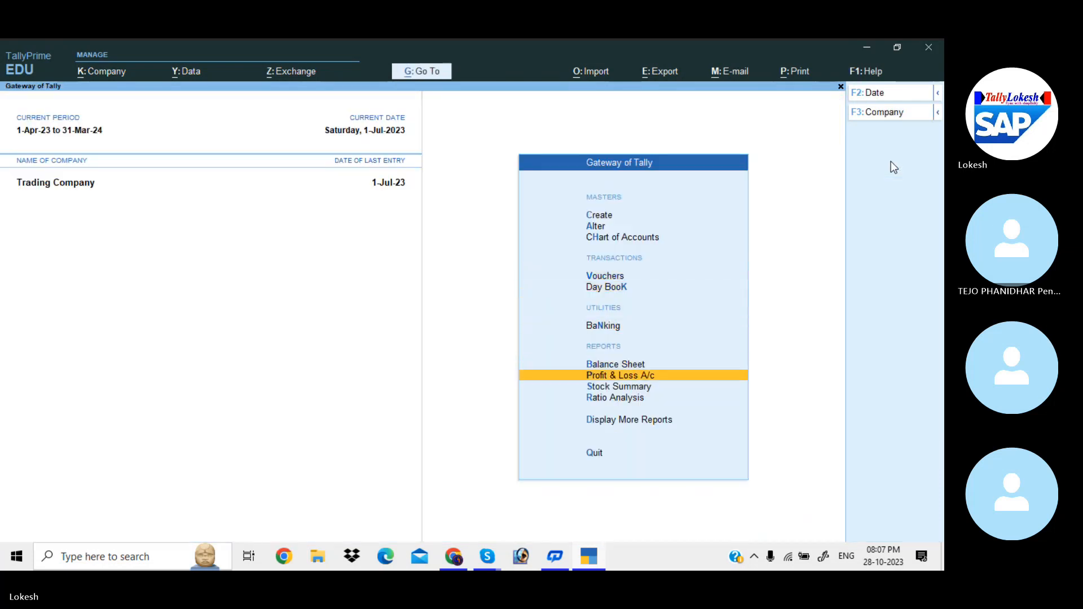
pyautogui.press('Return')
pyautogui.hotkey('alt', 'F5')
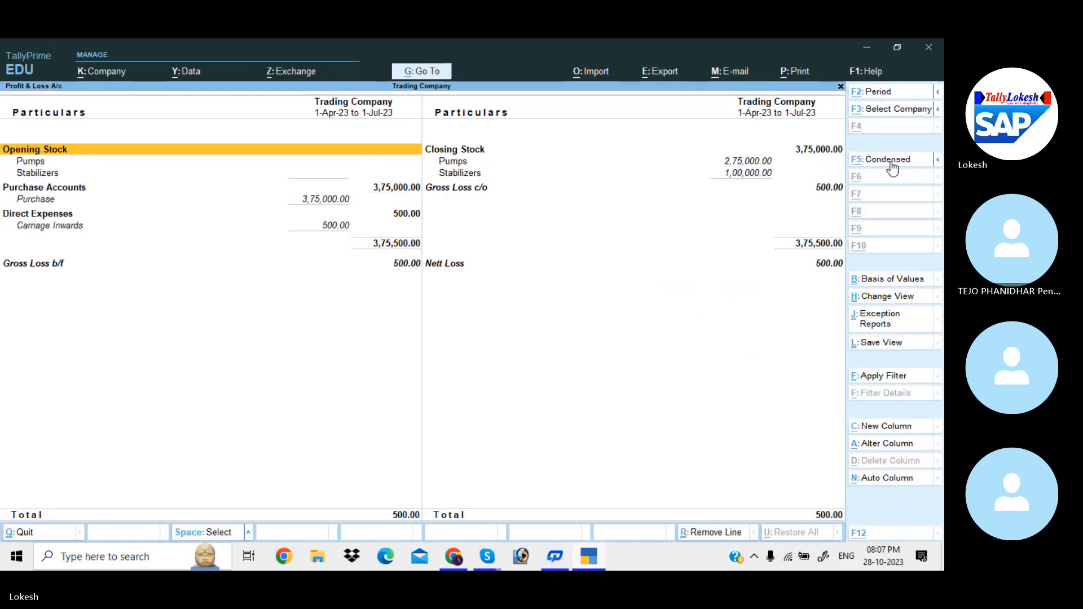
pyautogui.press('Right')
pyautogui.press('Down')
pyautogui.press('Down')
pyautogui.press('Down')
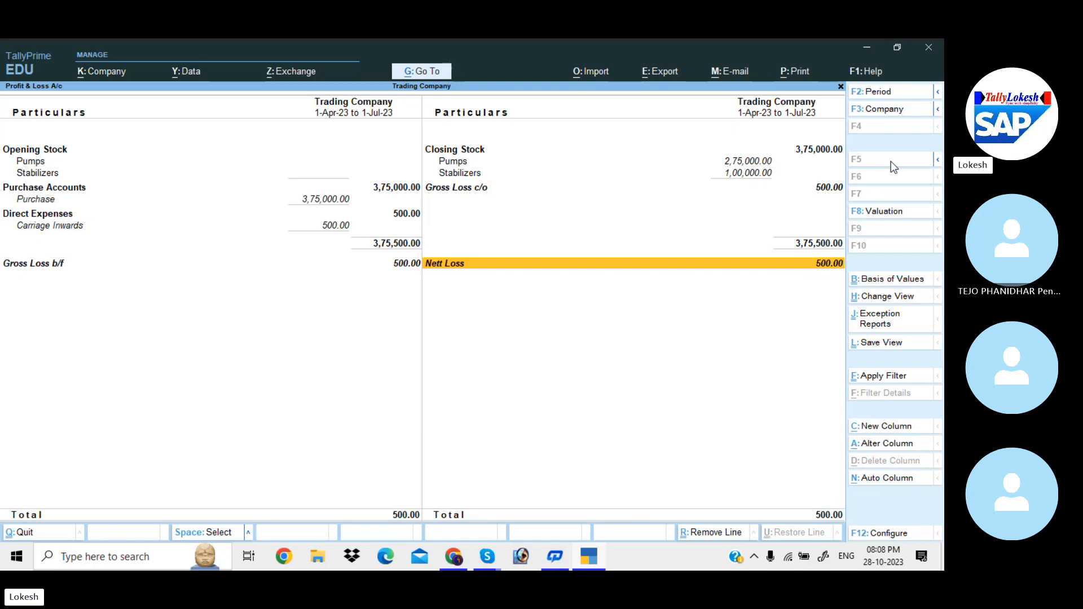
pyautogui.press('Escape')
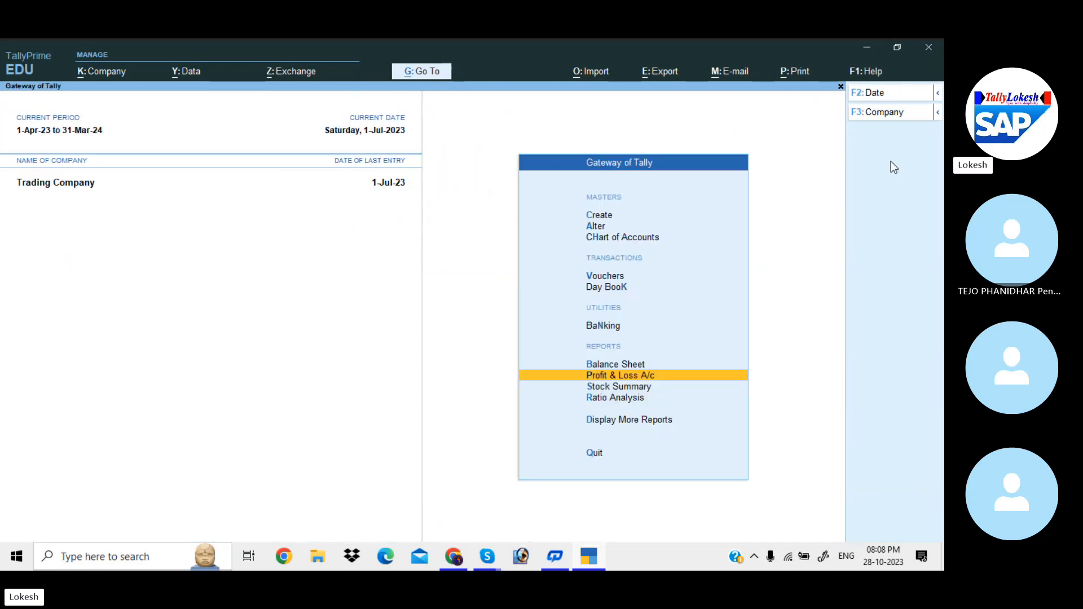
# Open the Day Book to review the recorded vouchers
pyautogui.press('Up')
pyautogui.press('Up')
pyautogui.press('Up')
pyautogui.press('Return')
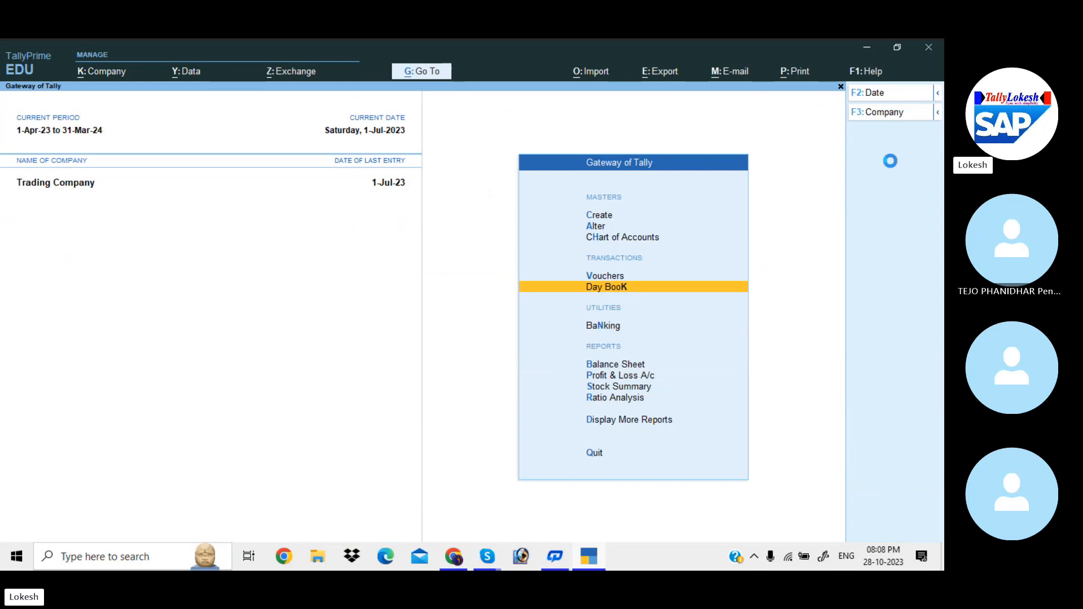
# Go through the Day Book vouchers recorded for 1-Jul-23, down to the Drawings payment
pyautogui.press('Down')
pyautogui.press('Down')
pyautogui.press('Down')
pyautogui.press('Down')
pyautogui.press('Down')
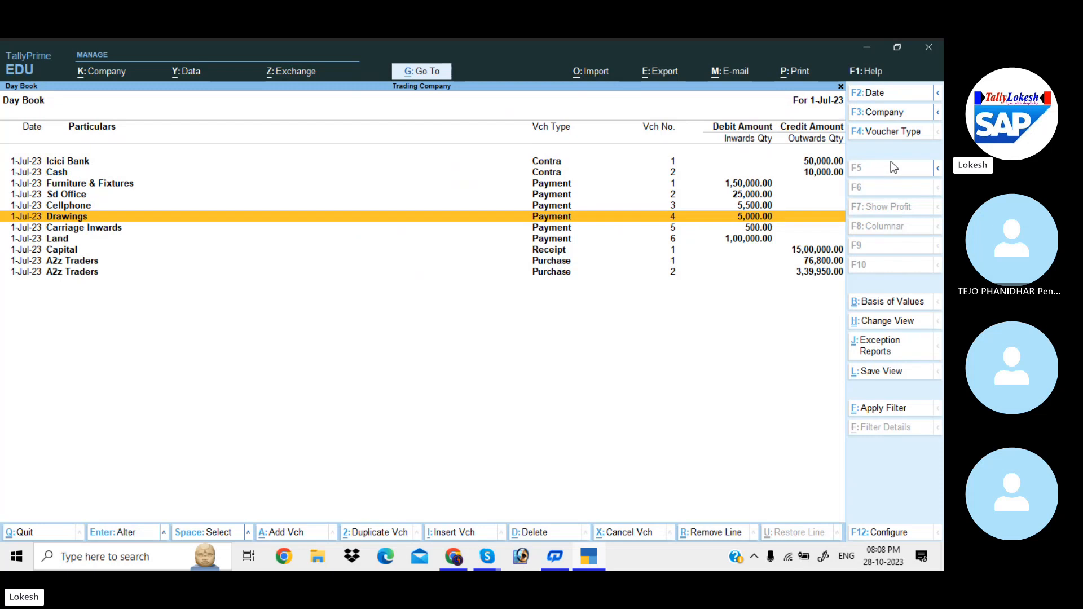
# Leave the Day Book and view the Stock Summary in detailed format, with the stock items listed under each group
pyautogui.press('Escape')
pyautogui.press('Down')
pyautogui.press('Down')
pyautogui.press('Down')
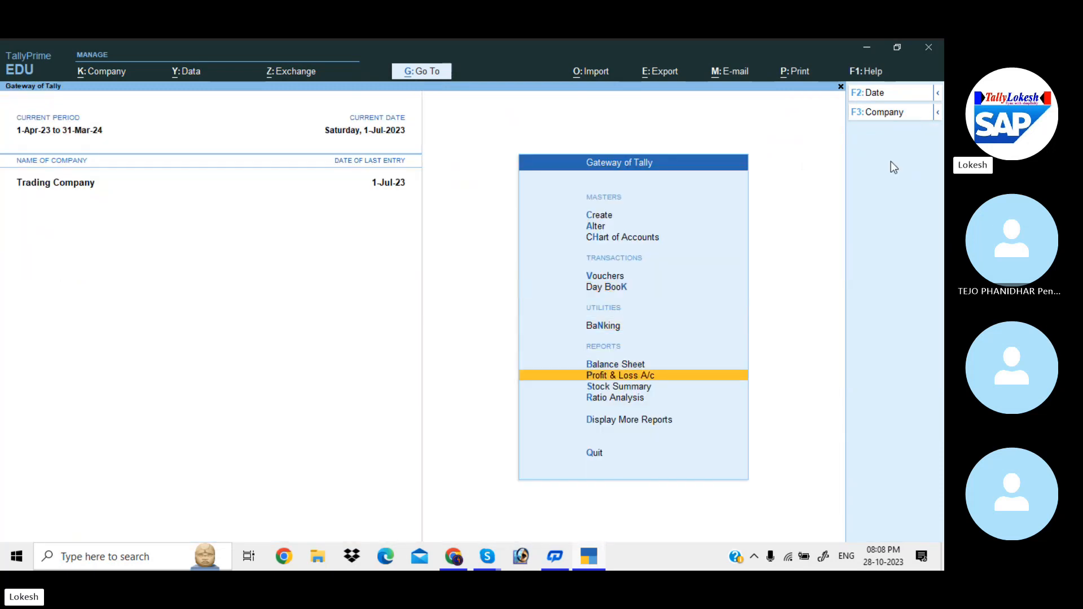
pyautogui.press('Down')
pyautogui.press('Return')
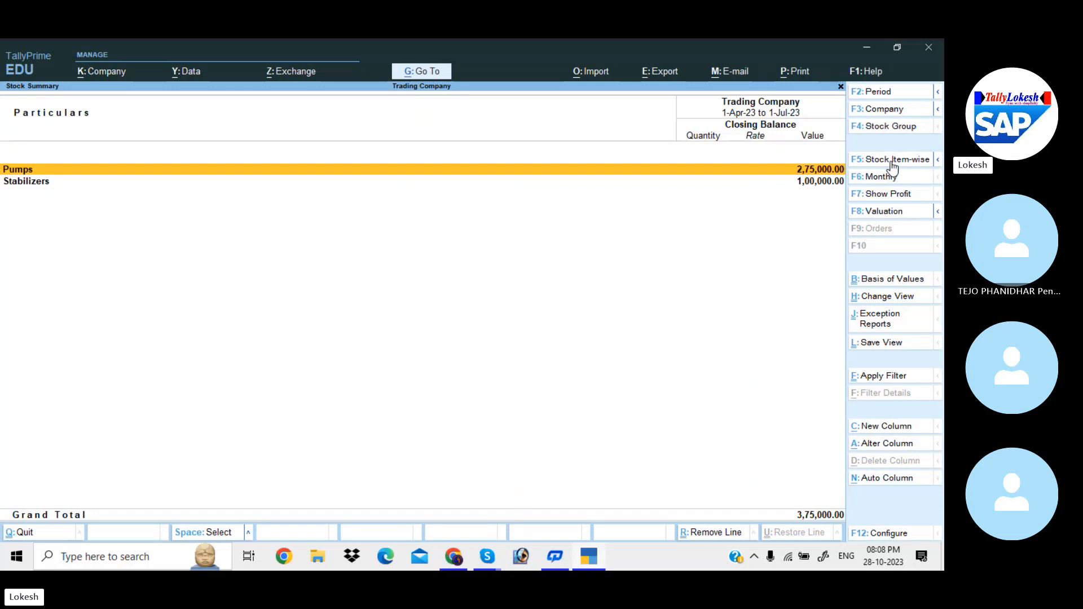
pyautogui.hotkey('alt', 'F5')
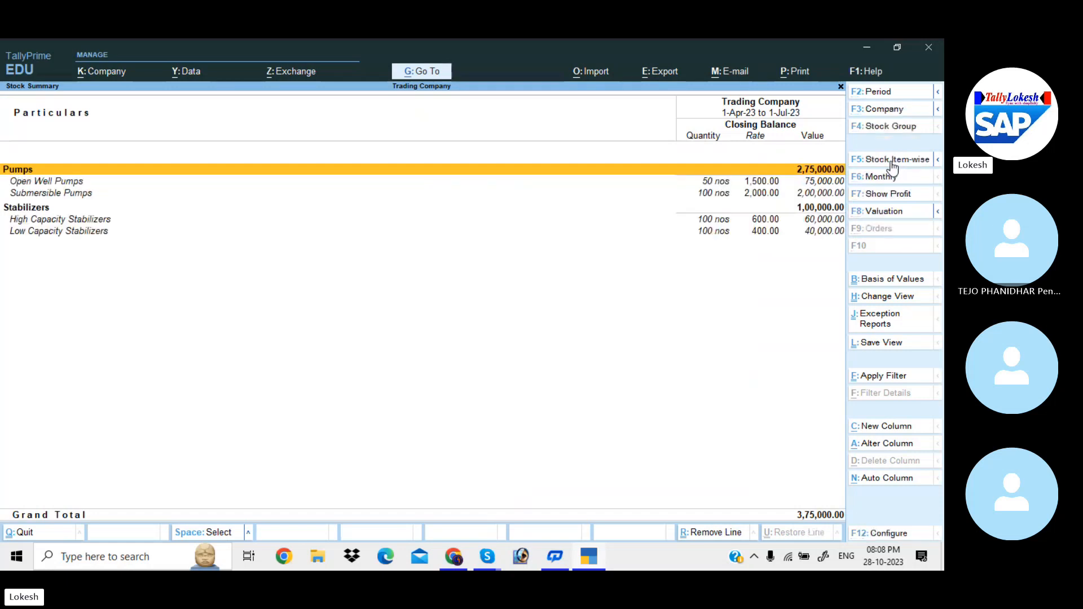
# Configure the Stock Summary to show Goods Inwards and Goods Outwards alongside the closing balance
pyautogui.click(891, 536)
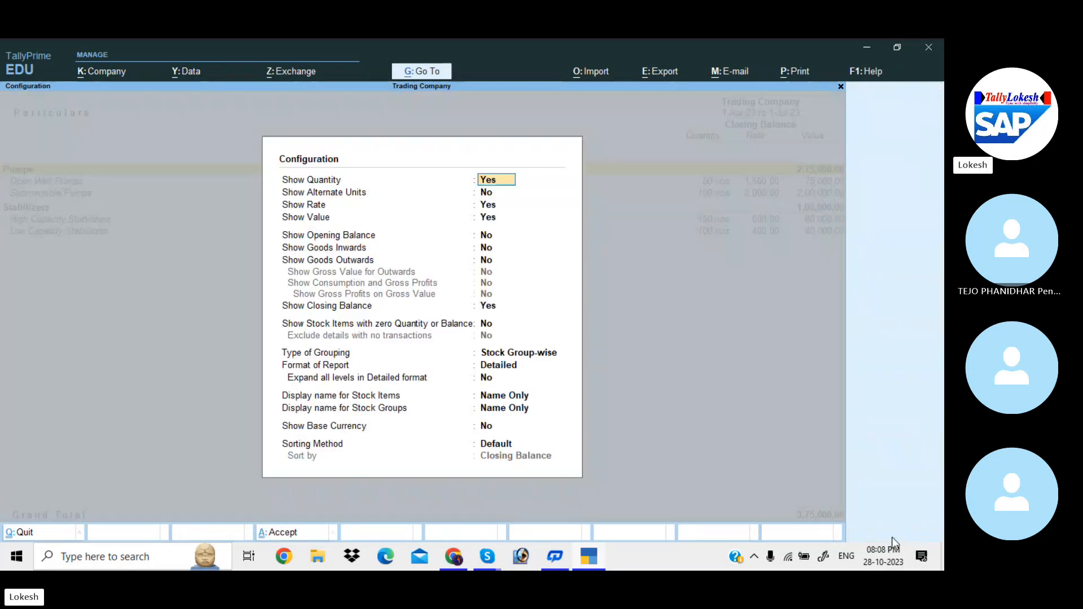
pyautogui.press('Down')
pyautogui.press('Down')
pyautogui.press('Down')
pyautogui.press('Down')
pyautogui.press('Down')
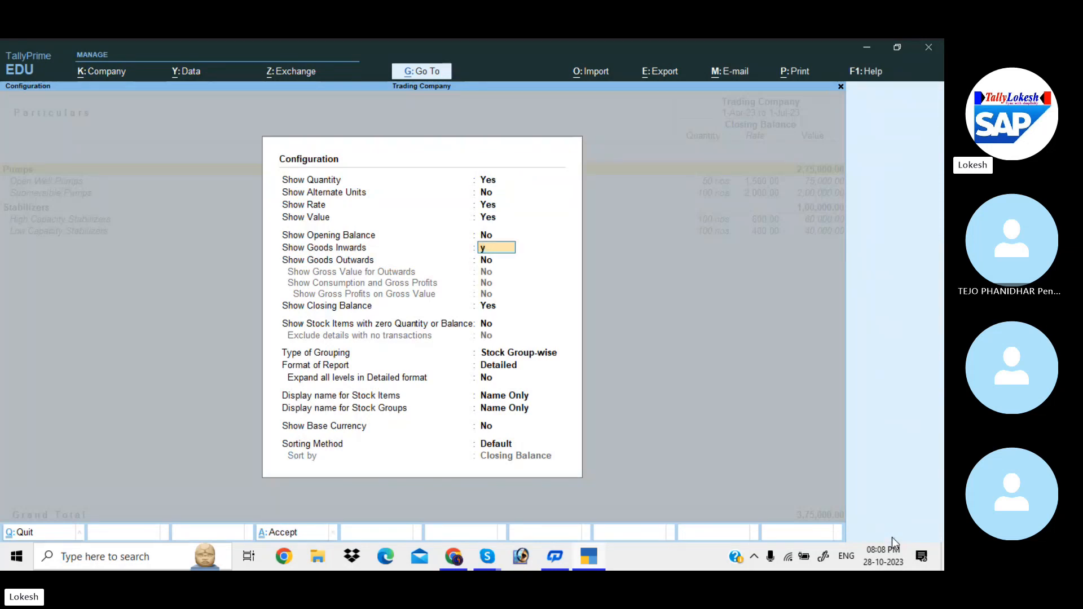
pyautogui.press('y')
pyautogui.press('y')
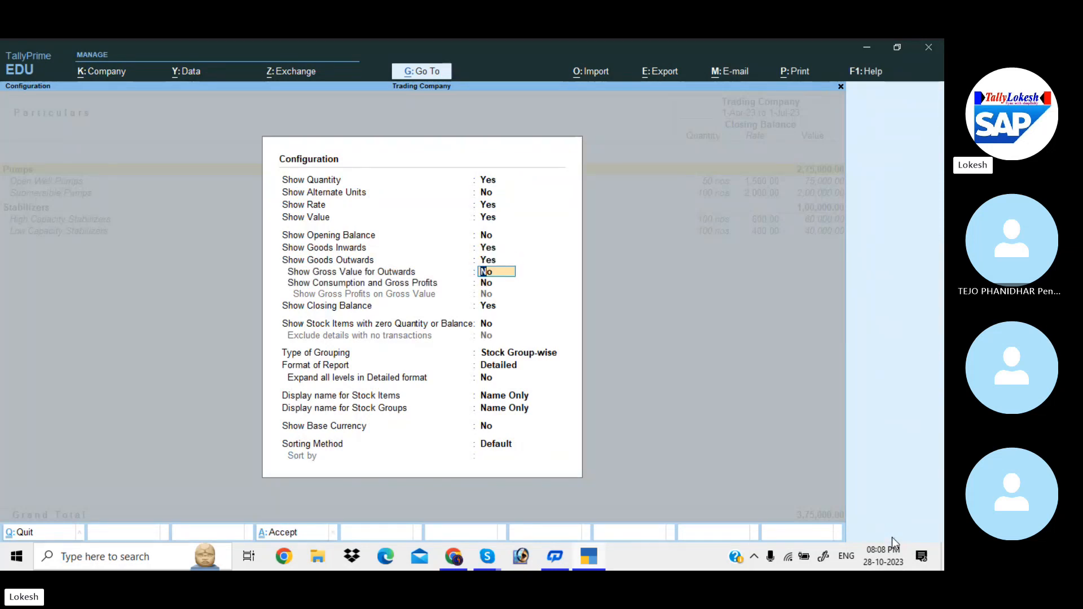
pyautogui.hotkey('ctrl', 'a')
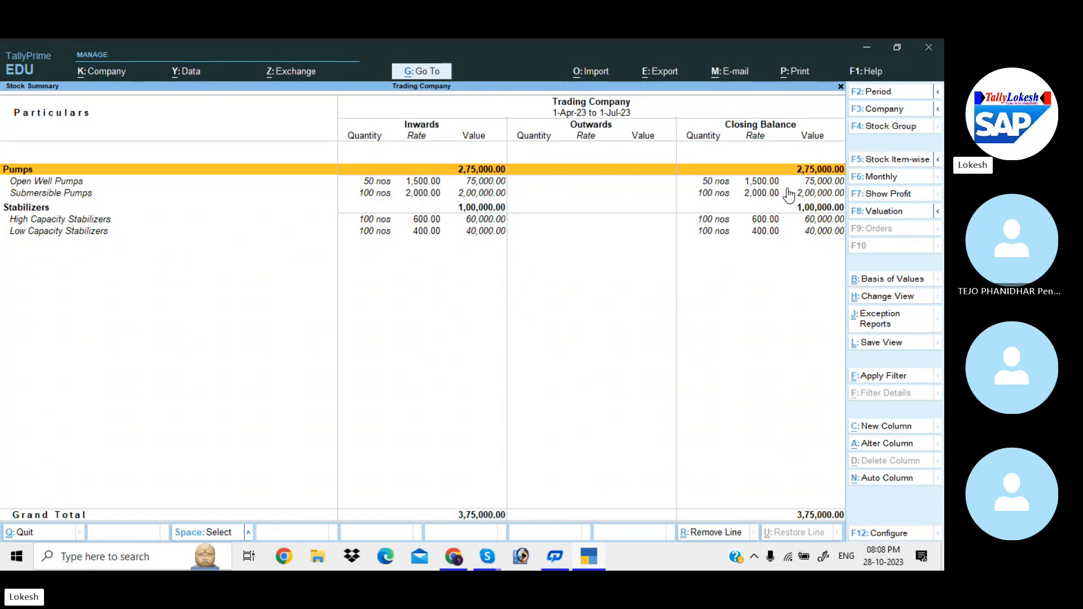
# Leave the Stock Summary, return to voucher entry and set the voucher date to 1-May-23
pyautogui.press('Escape')
pyautogui.press('Up')
pyautogui.press('Up')
pyautogui.press('Up')
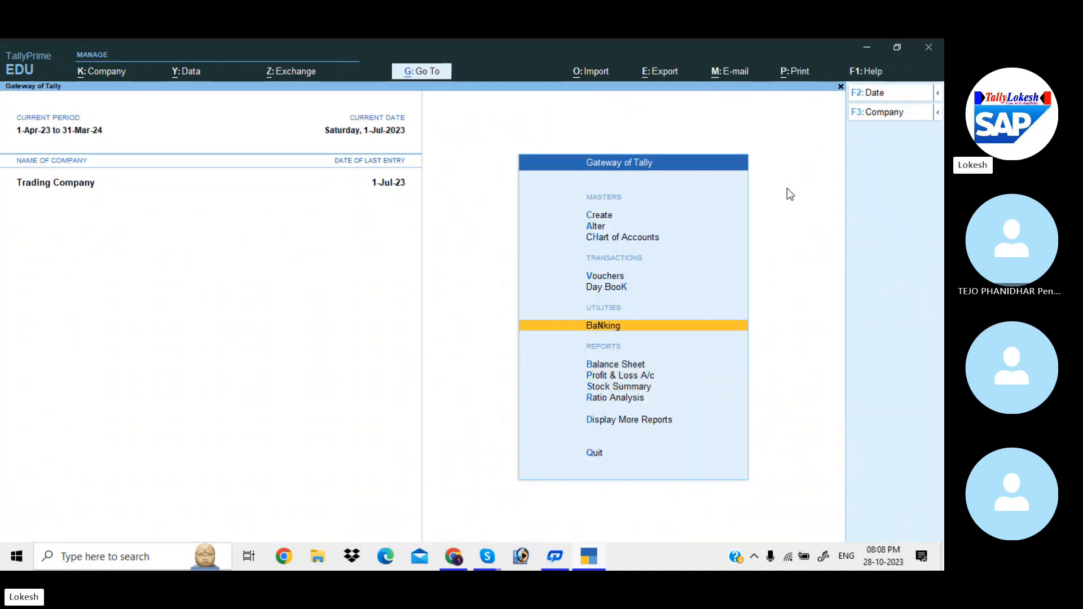
pyautogui.press('Up')
pyautogui.press('Up')
pyautogui.press('Return')
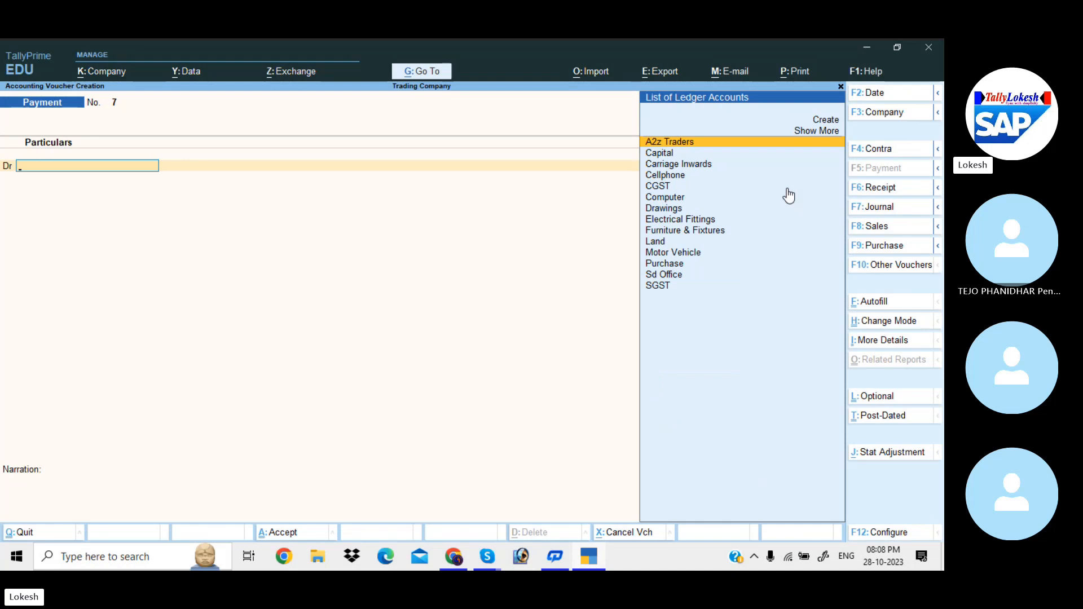
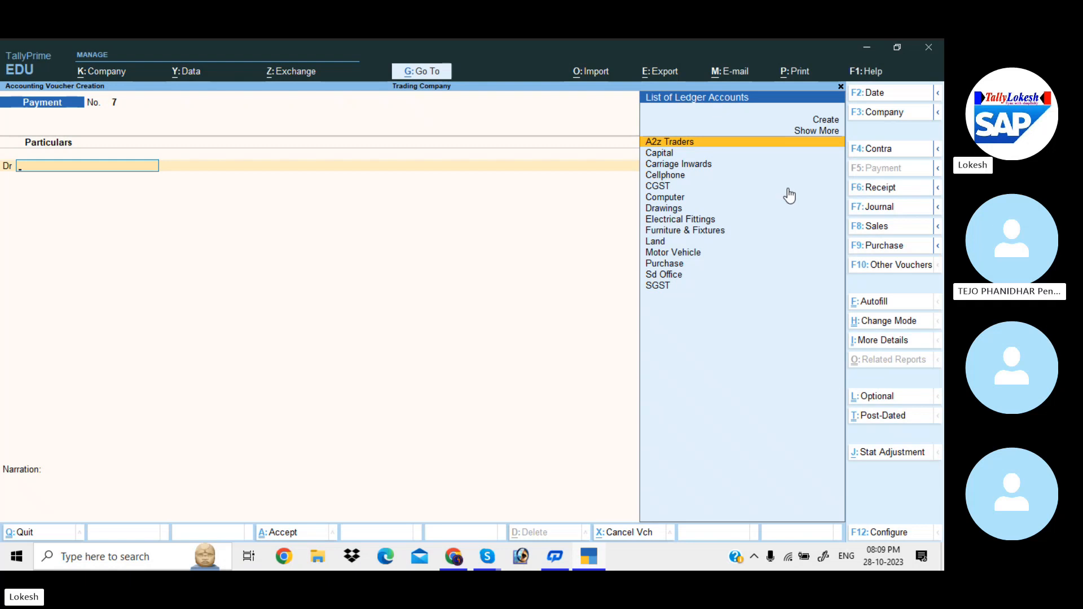
pyautogui.click(880, 97)
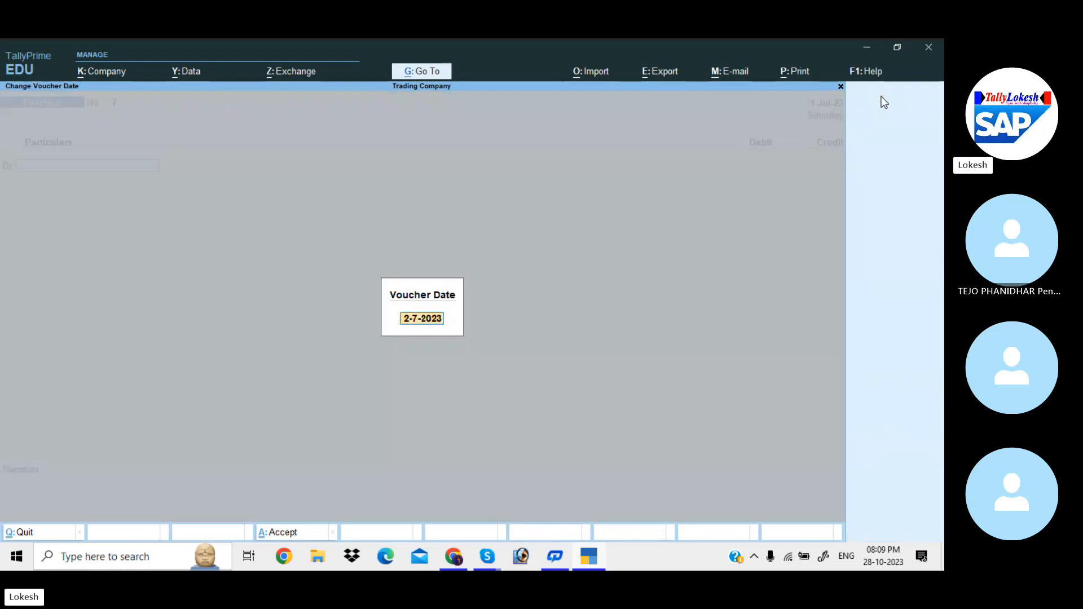
pyautogui.write('1-8')
pyautogui.press('Return')
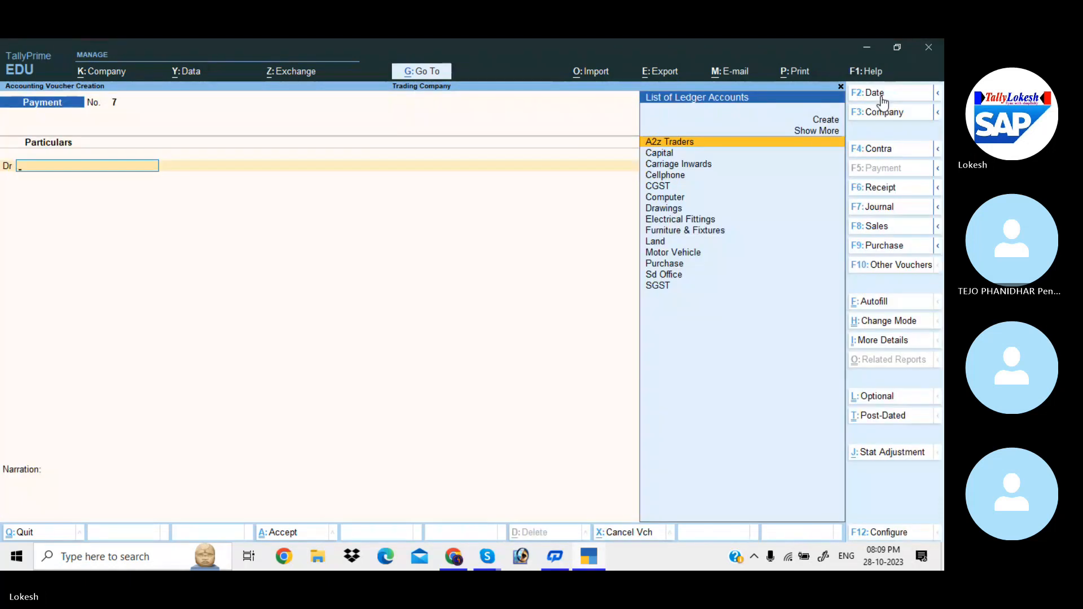
# Start a sales voucher with Cash as the party account, leaving dispatch details blank and keeping the default party details
pyautogui.click(902, 224)
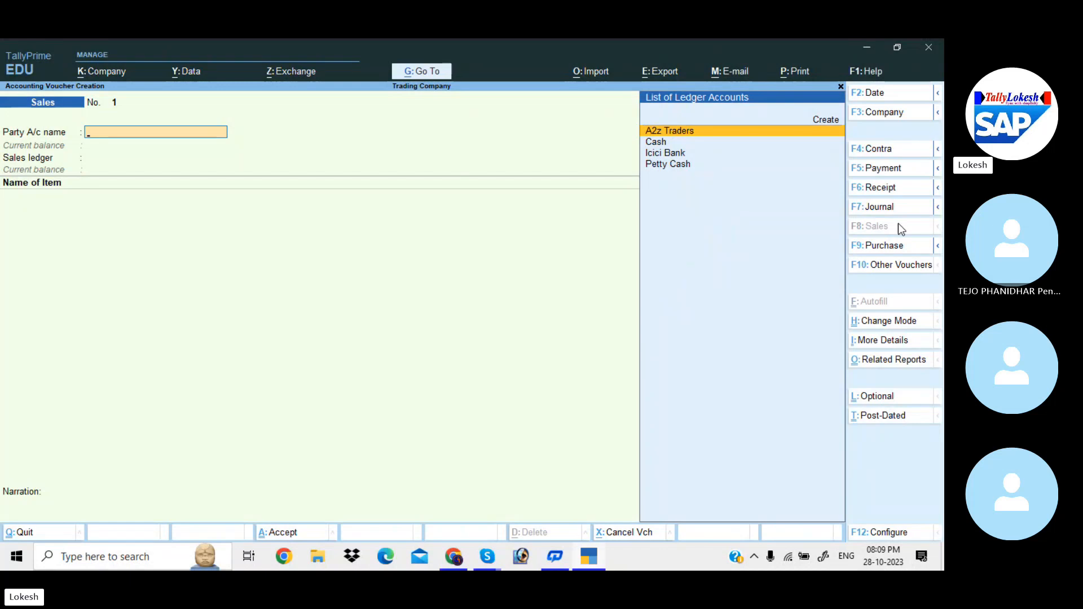
pyautogui.press('Down')
pyautogui.press('Return')
pyautogui.press('Return')
pyautogui.press('Return')
pyautogui.press('Return')
pyautogui.press('Return')
pyautogui.press('Return')
pyautogui.press('Return')
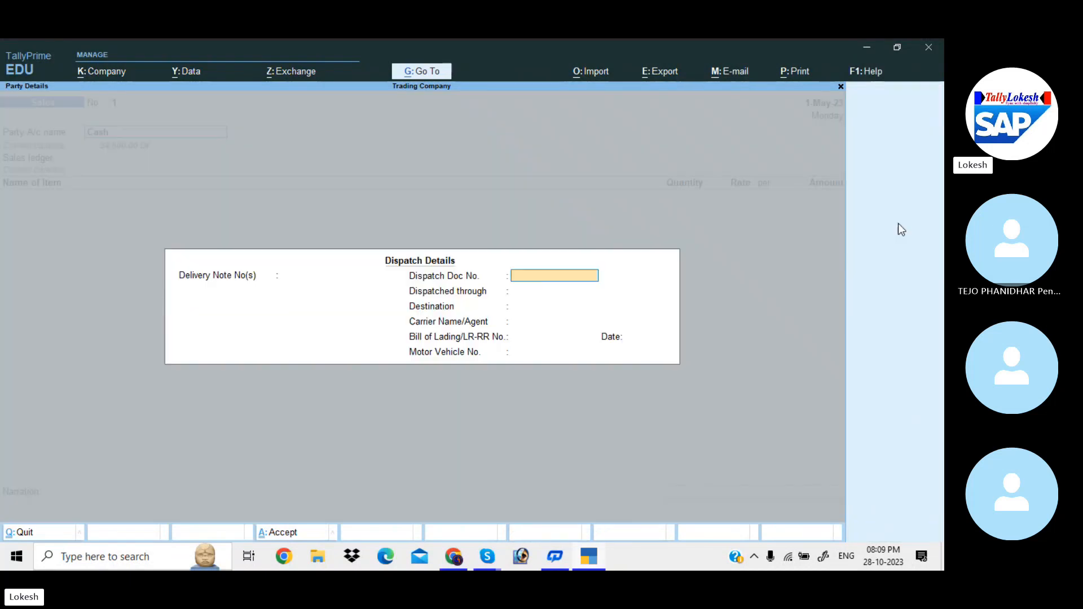
pyautogui.press('Return')
pyautogui.press('Return')
pyautogui.press('Return')
pyautogui.press('Return')
pyautogui.press('Return')
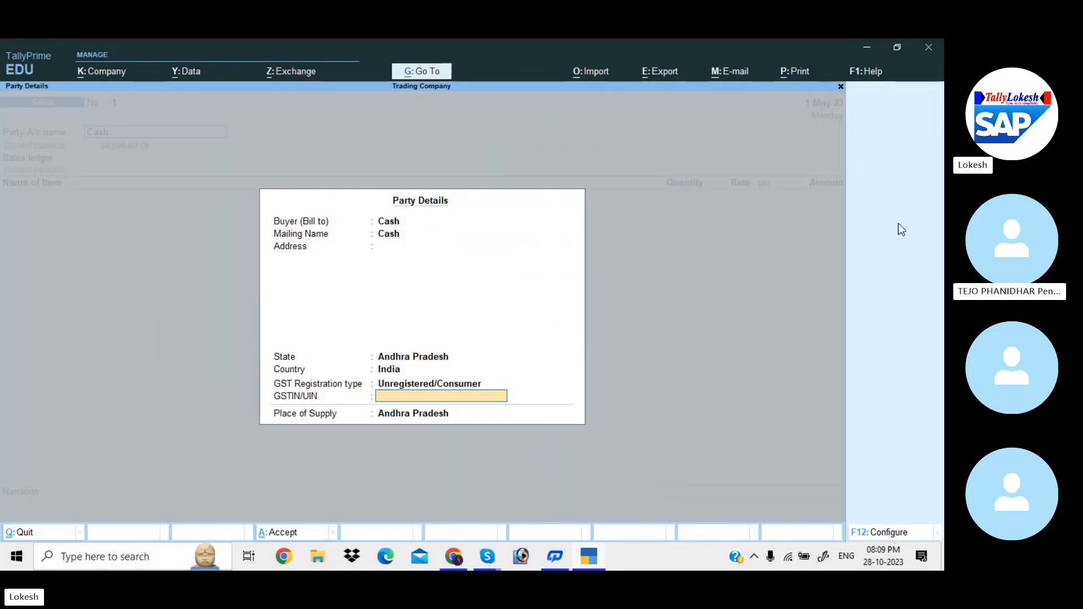
pyautogui.press('Return')
# Create a Sales ledger under Sales Accounts with default settings as the voucher's sales ledger
pyautogui.hotkey('alt', 'c')
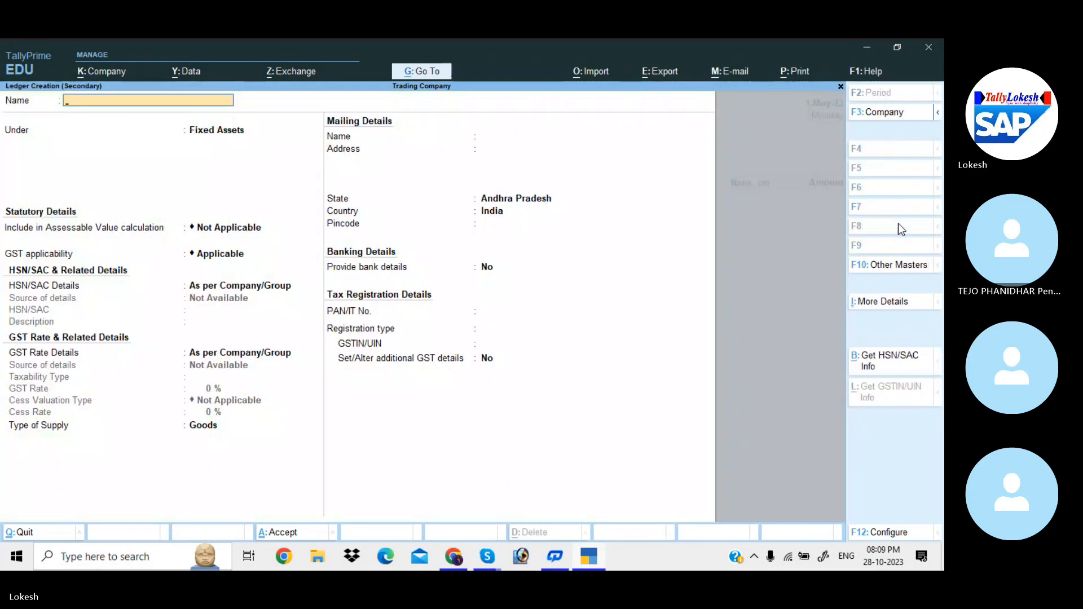
pyautogui.write('Sales')
pyautogui.press('Return')
pyautogui.write('sa')
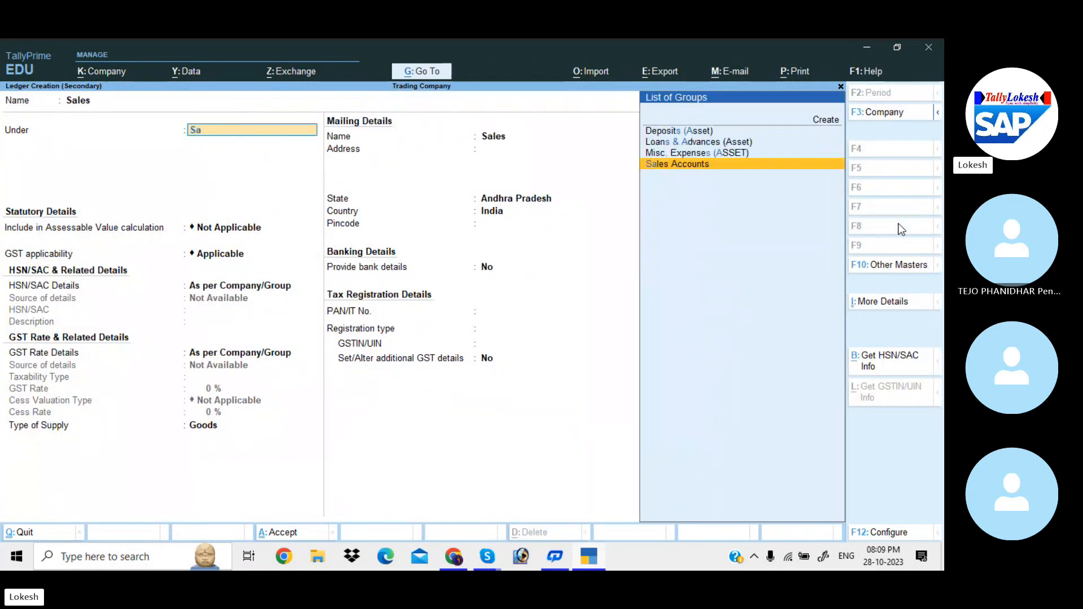
pyautogui.press('Return')
pyautogui.press('Return')
pyautogui.press('Return')
pyautogui.press('Return')
pyautogui.press('Return')
pyautogui.press('Return')
pyautogui.press('Return')
pyautogui.press('Return')
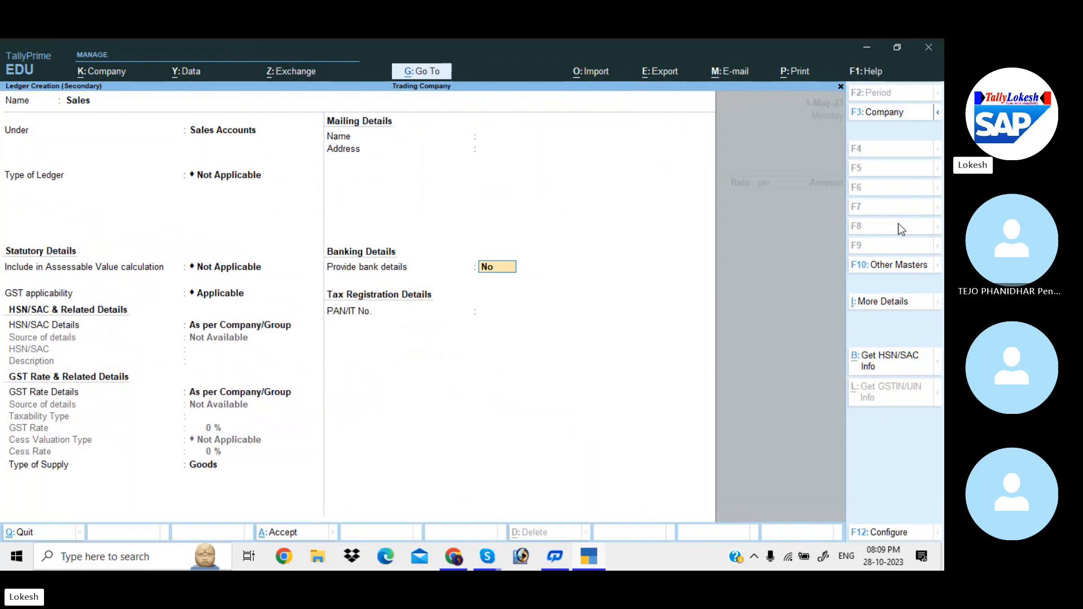
pyautogui.press('Return')
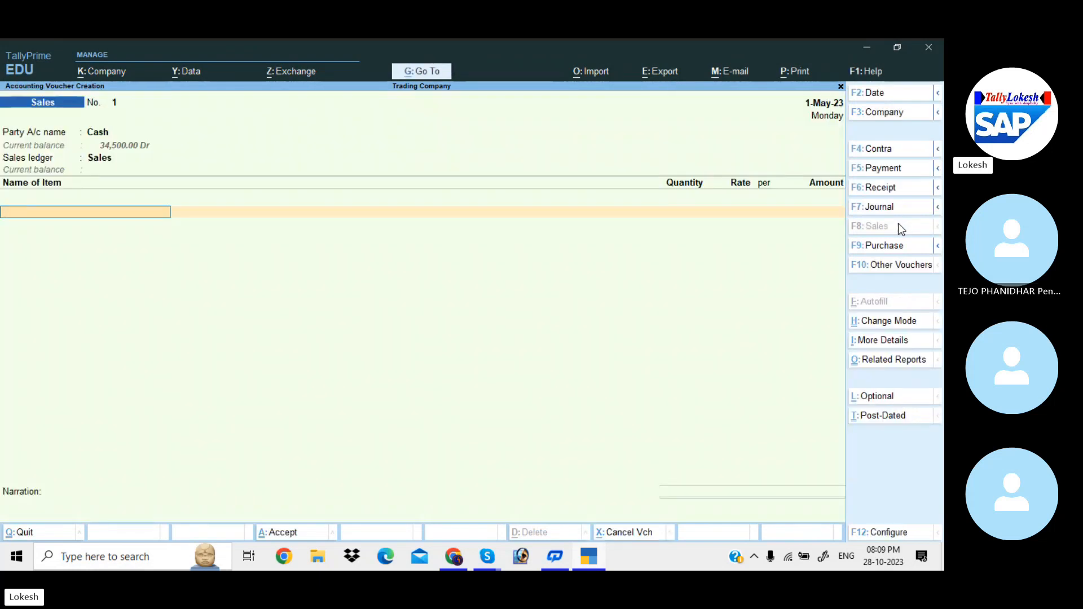
# Add High Capacity Stabilizers to the sales voucher with a quantity of 50 nos at a rate of 850
pyautogui.press('Return')
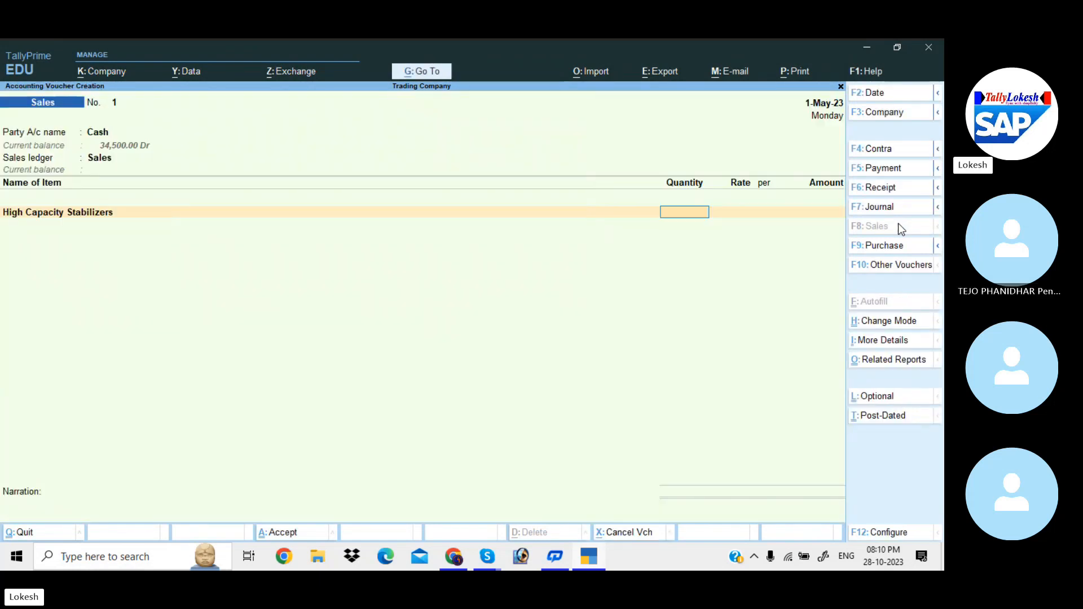
pyautogui.write('50')
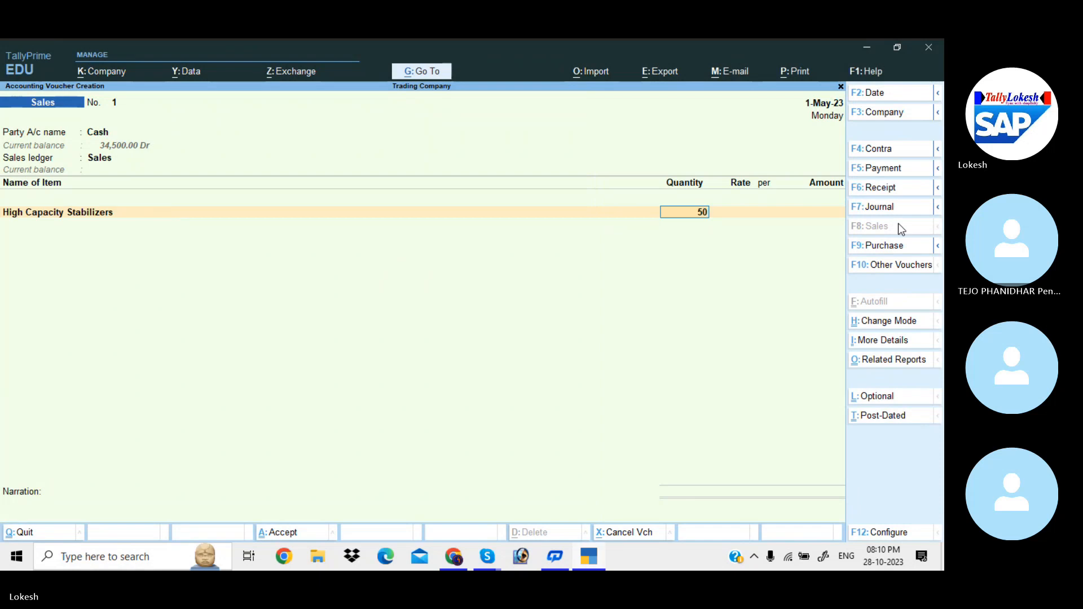
pyautogui.press('Return')
pyautogui.write('850')
pyautogui.press('Return')
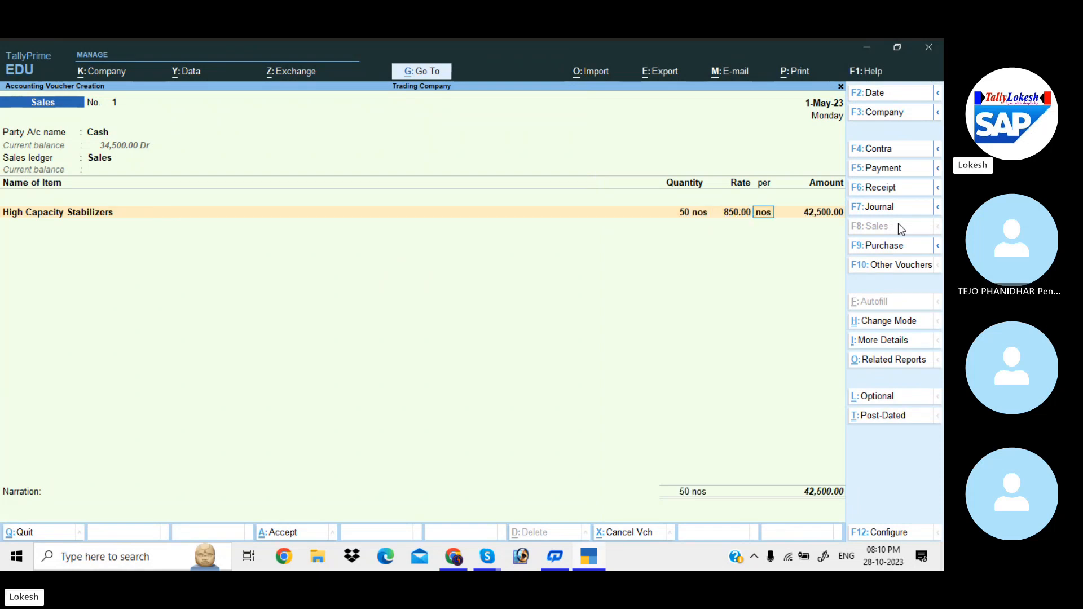
pyautogui.press('Return')
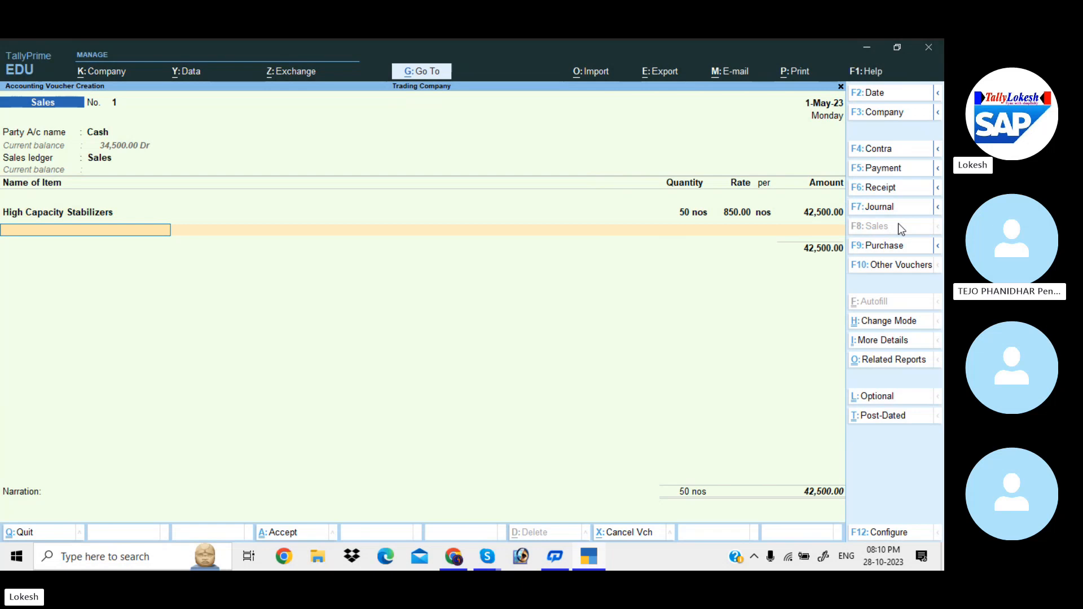
# Add Open Well Pumps to the sales voucher with a quantity of 15 nos at a rate of 1,700
pyautogui.write('op')
pyautogui.press('Return')
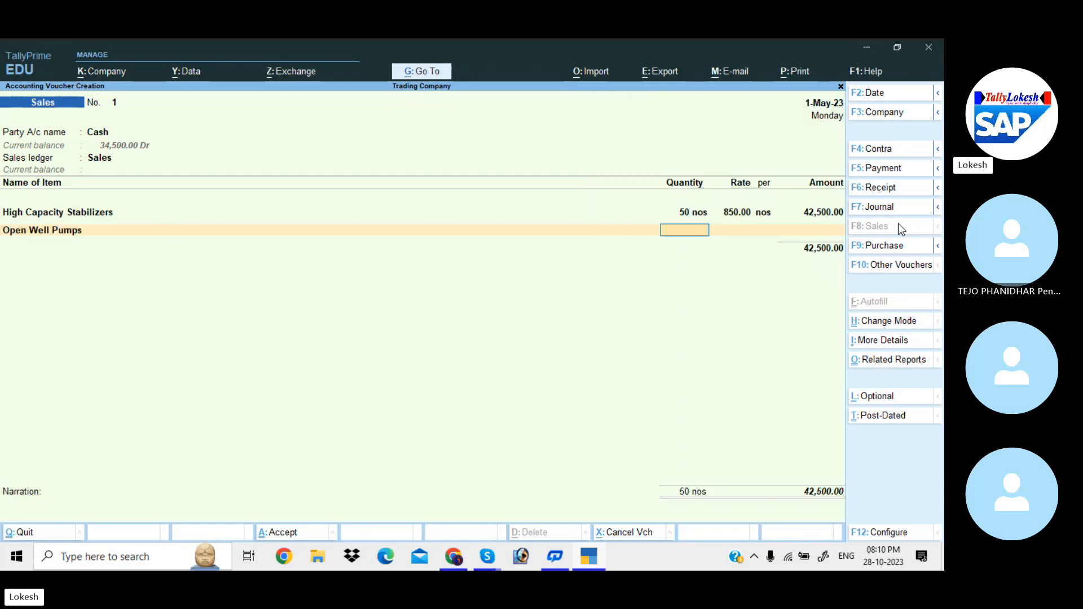
pyautogui.write('15')
pyautogui.press('Return')
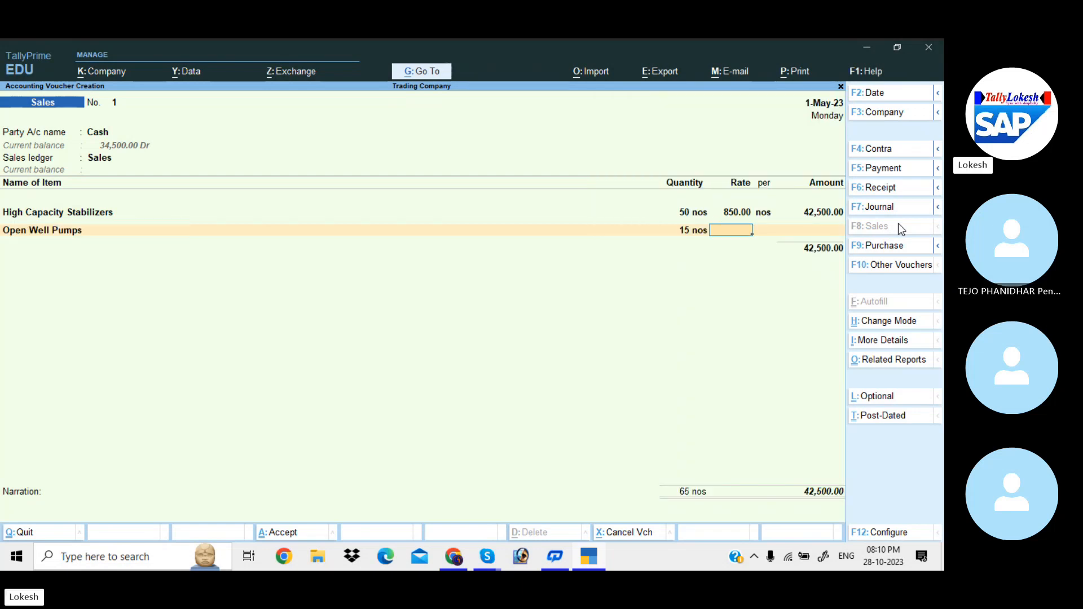
pyautogui.write('1700')
pyautogui.press('Return')
pyautogui.press('Return')
pyautogui.press('Return')
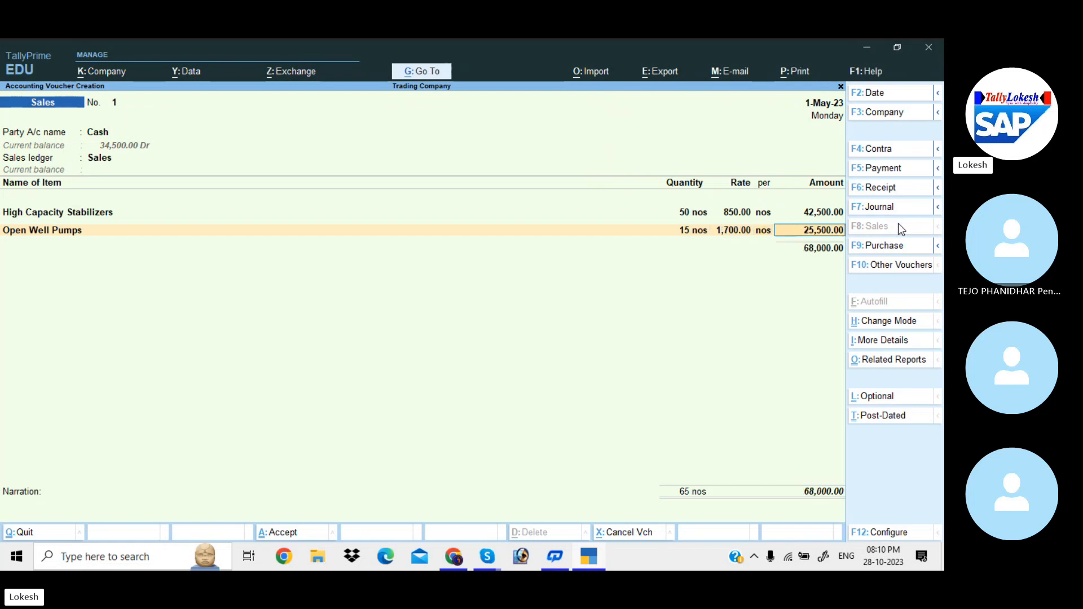
# Apply CGST and SGST, set GST/e-Way Bill details to No, and save the sales voucher without sending it for e-Way Bill generation
pyautogui.write('cg')
pyautogui.press('Return')
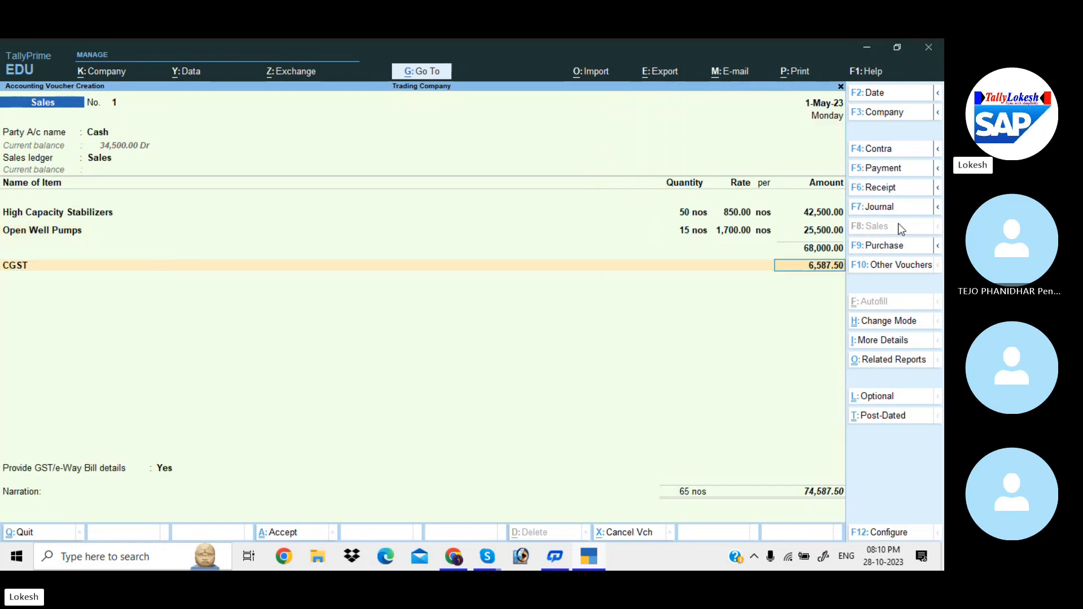
pyautogui.press('Return')
pyautogui.write('sg')
pyautogui.press('Return')
pyautogui.press('Return')
pyautogui.press('Return')
pyautogui.press('n')
pyautogui.press('Return')
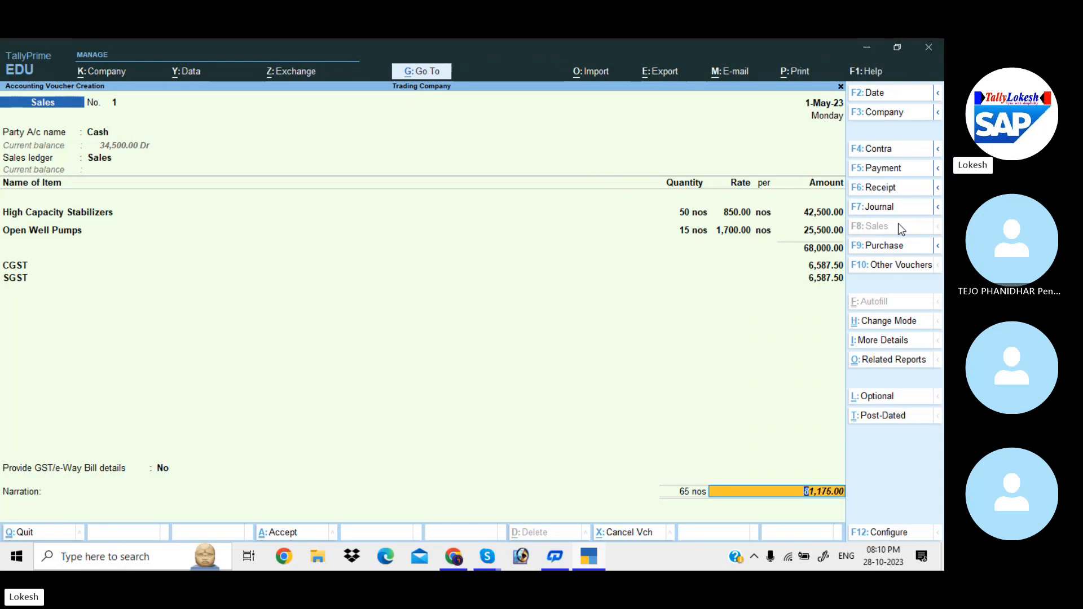
pyautogui.press('Return')
pyautogui.press('Return')
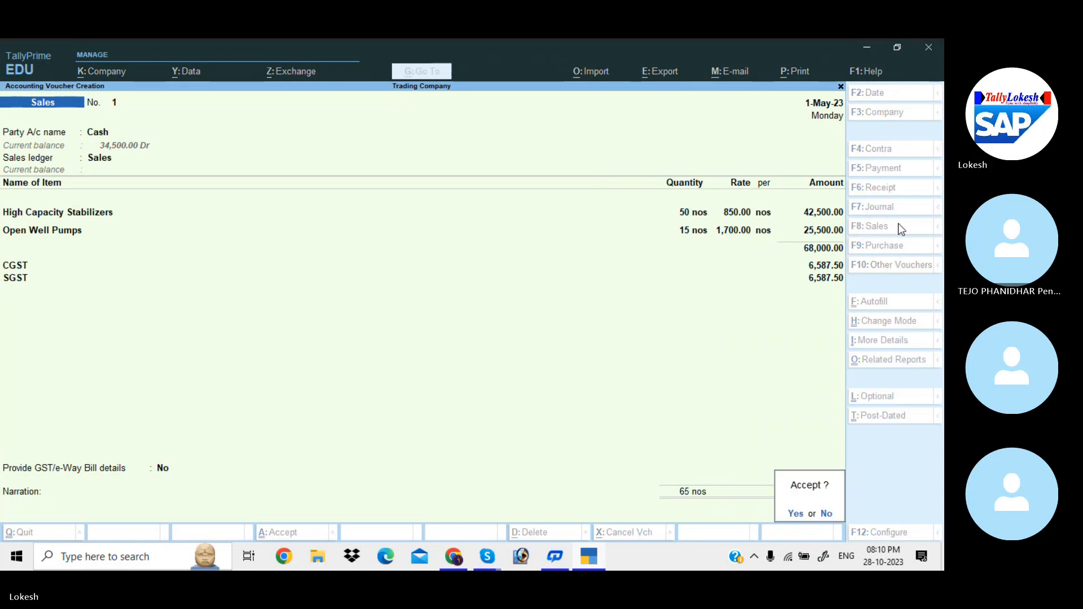
pyautogui.press('Return')
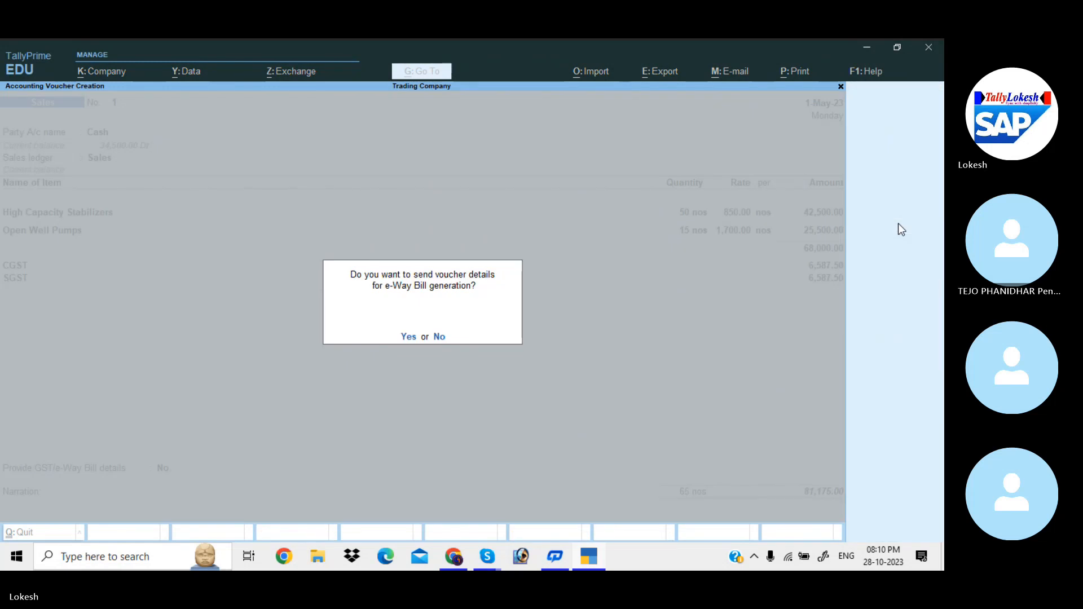
pyautogui.press('n')
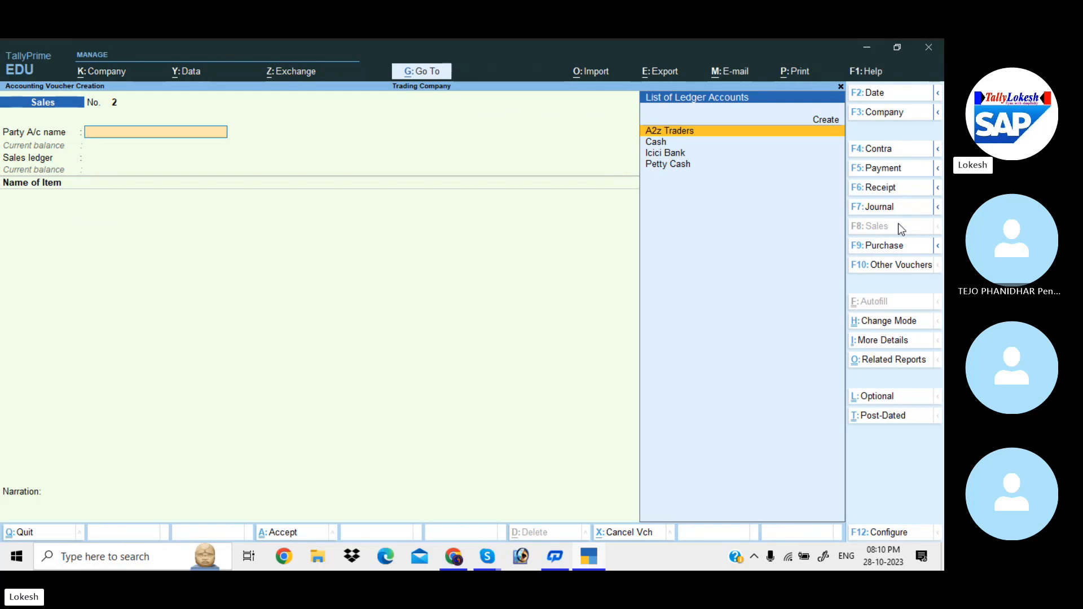
# Start a payment voucher and debit A2z Traders with 3,96,500
pyautogui.click(894, 169)
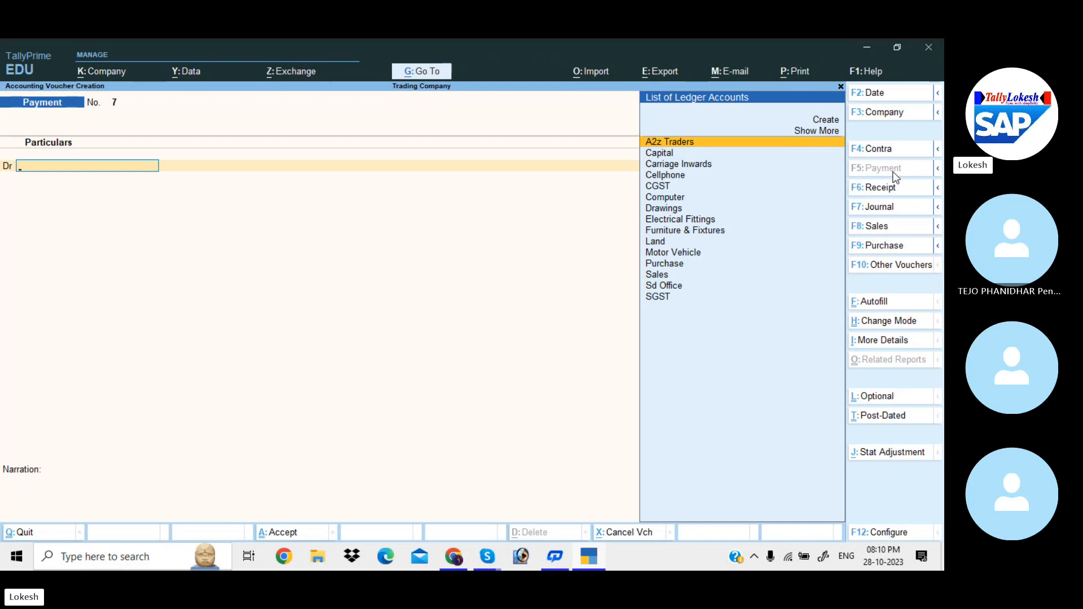
pyautogui.write('A')
pyautogui.press('Return')
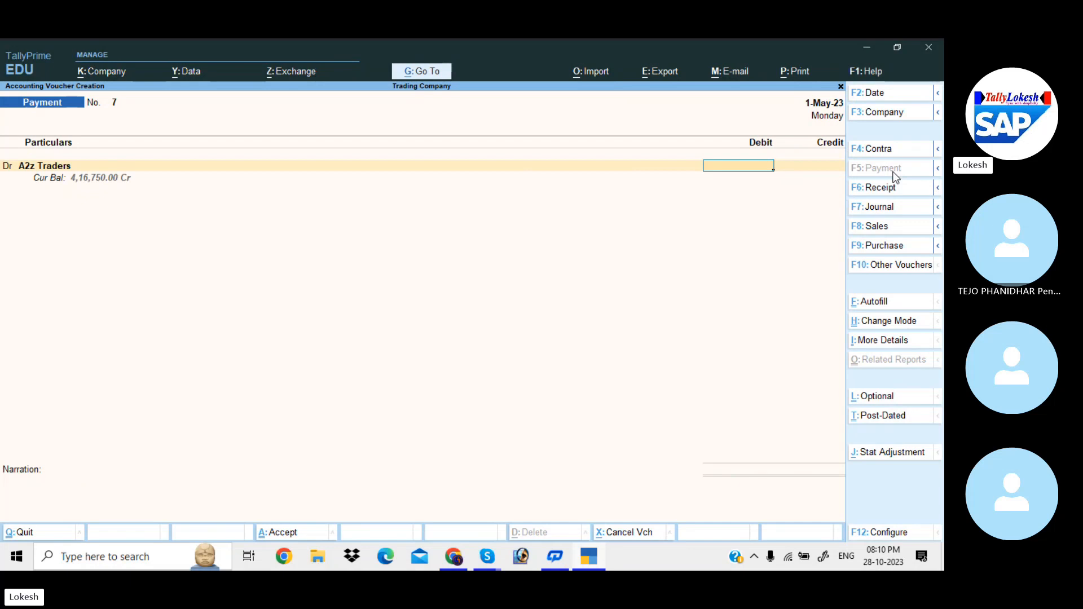
pyautogui.write('3')
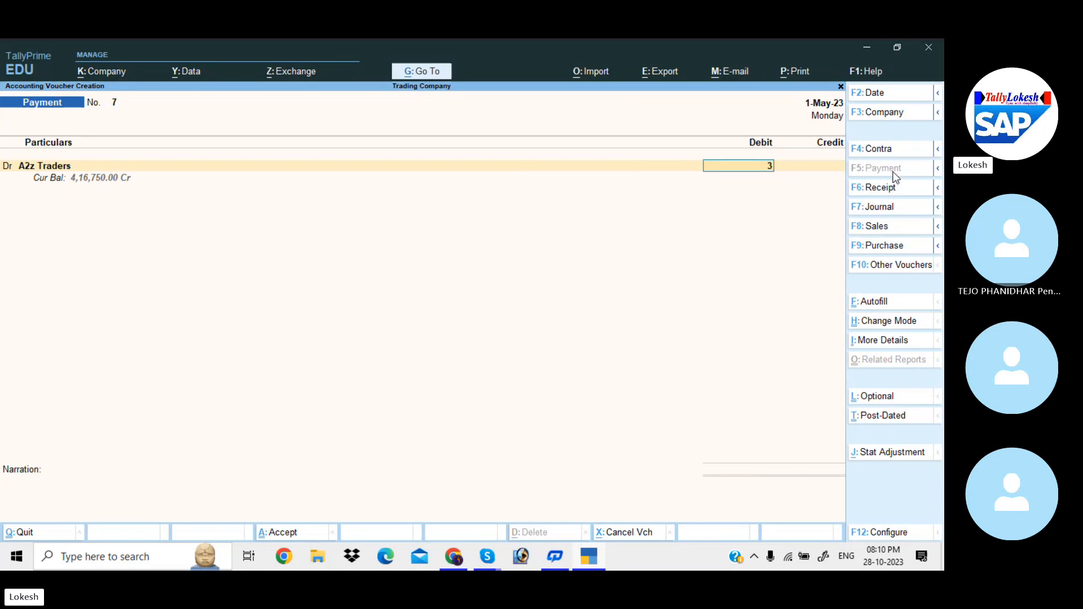
pyautogui.write(',96,500')
pyautogui.press('Return')
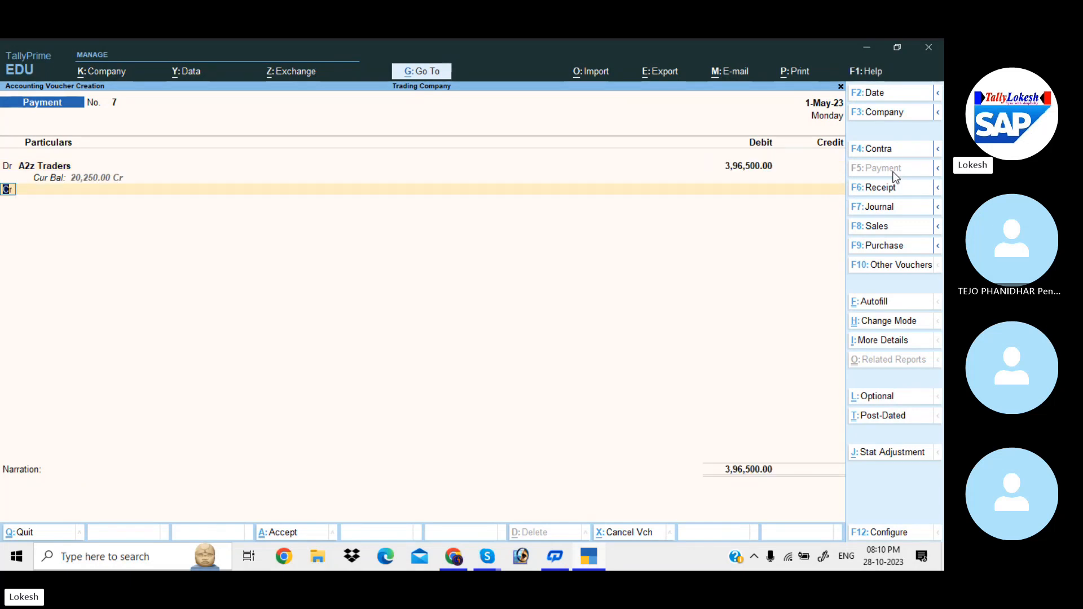
# Begin creating a ledger named Discount Received for the payment voucher's credit line
pyautogui.press('Return')
pyautogui.write('D')
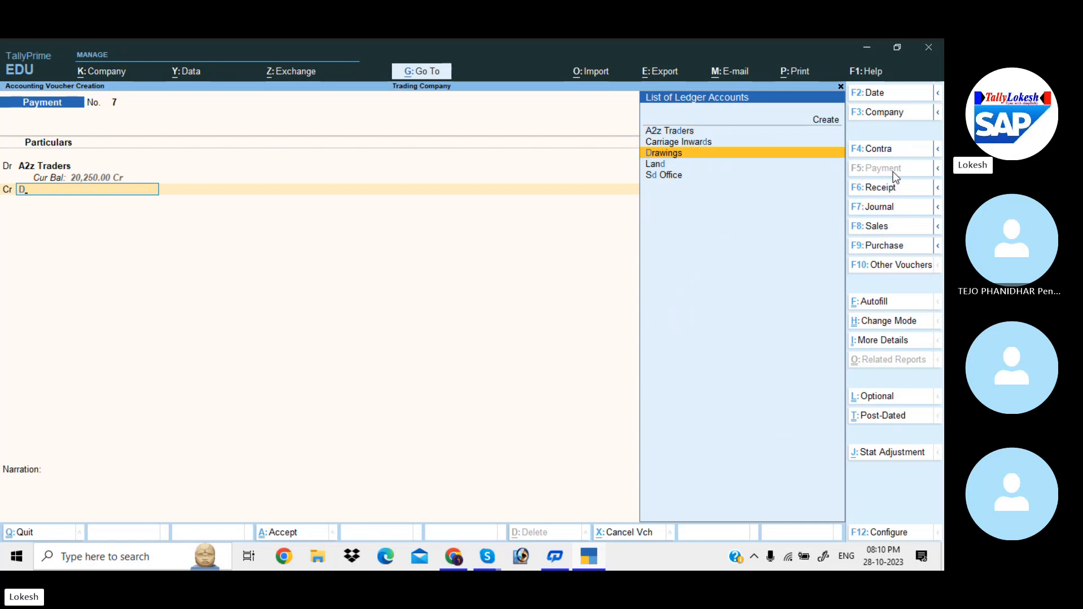
pyautogui.press('alt')
pyautogui.write('D')
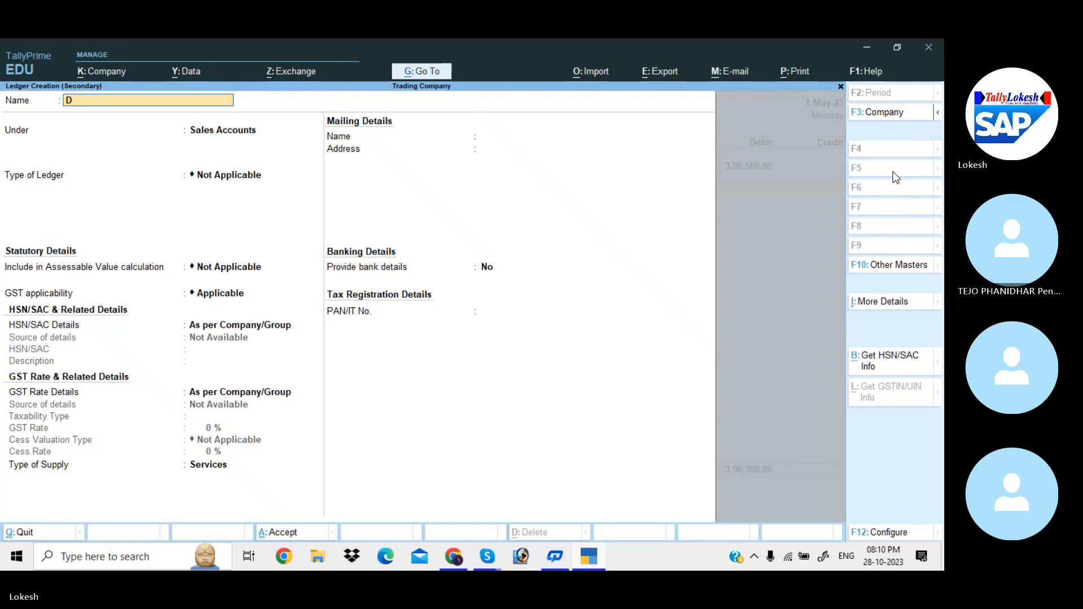
pyautogui.write('iscount Received')
pyautogui.press('Return')
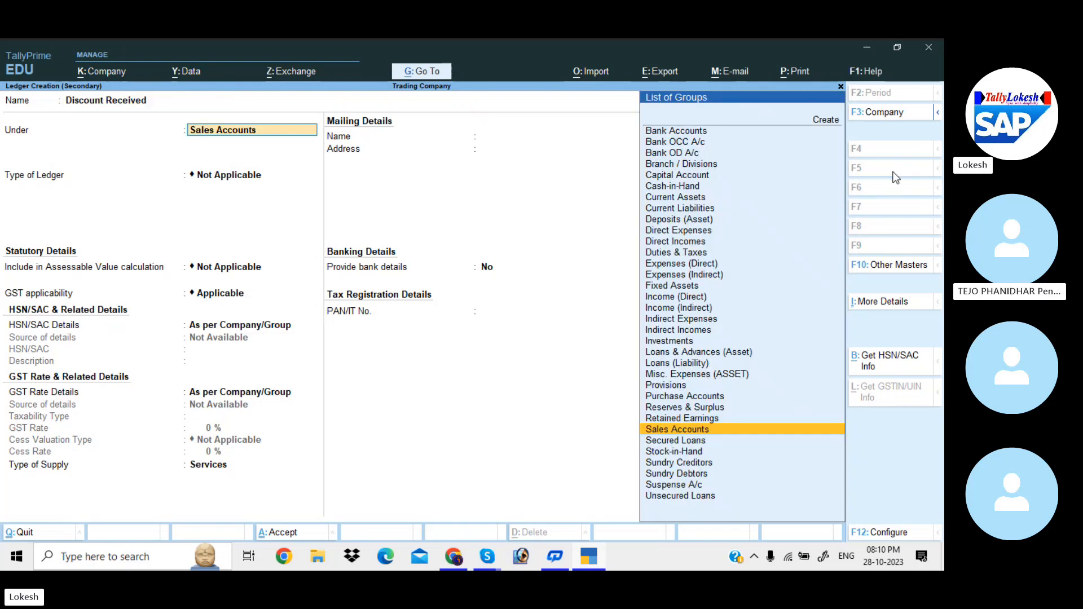
# Place the Discount Received ledger under Indirect Incomes and save it with the remaining settings at their defaults
pyautogui.press('BackSpace')
pyautogui.write('i')
pyautogui.press('Return')
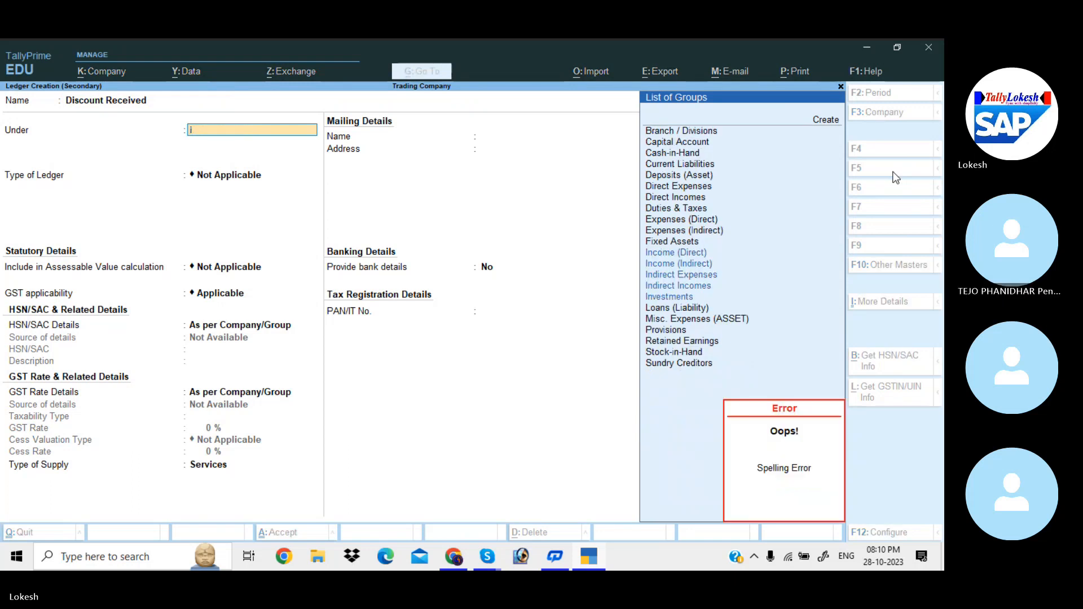
pyautogui.press('Return')
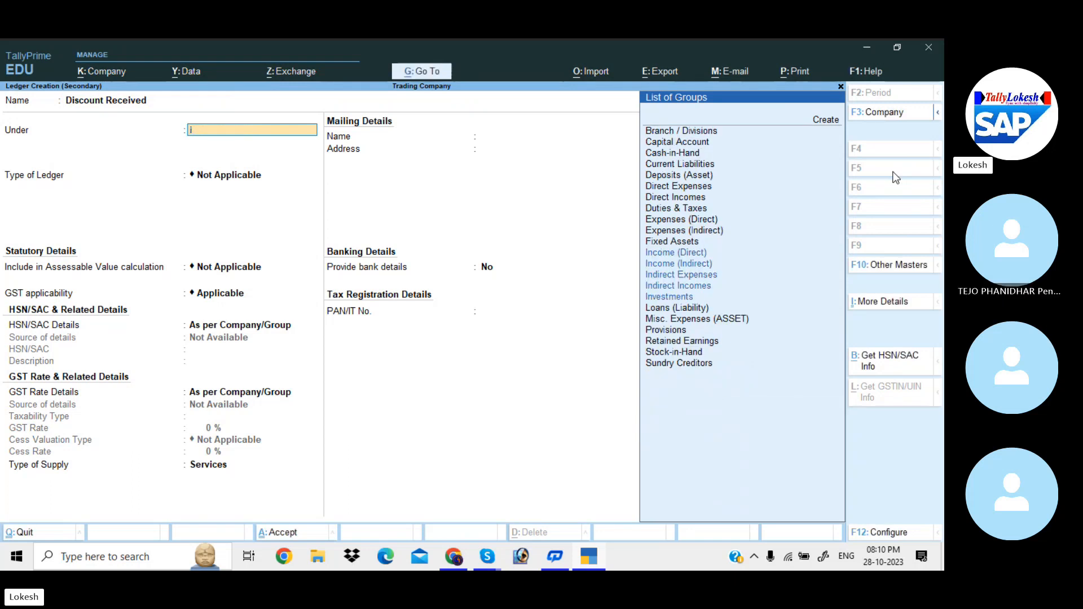
pyautogui.write('nd')
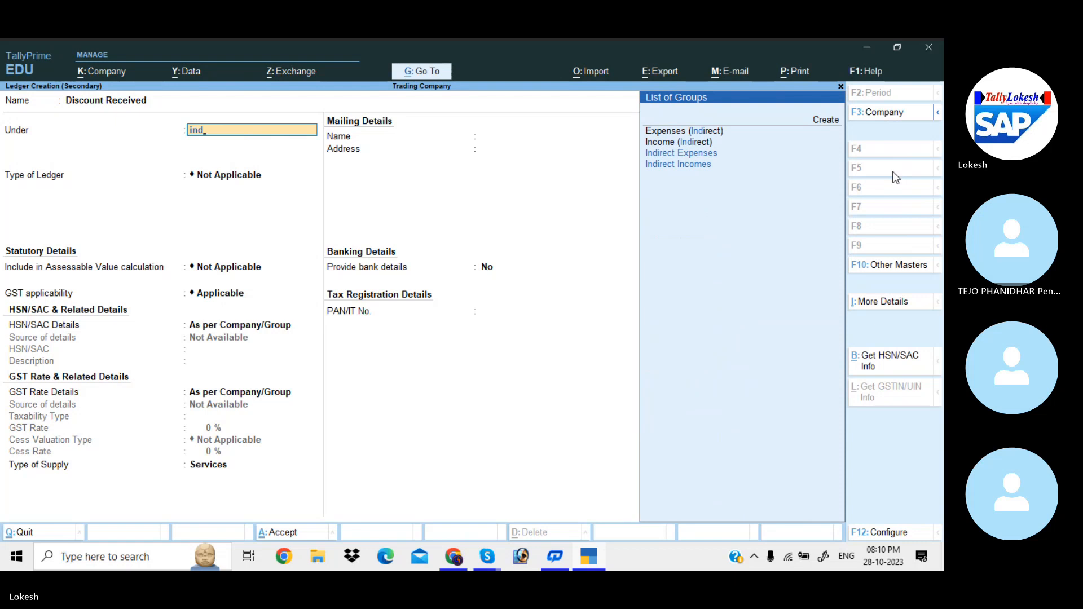
pyautogui.press('Down')
pyautogui.press('Down')
pyautogui.press('Return')
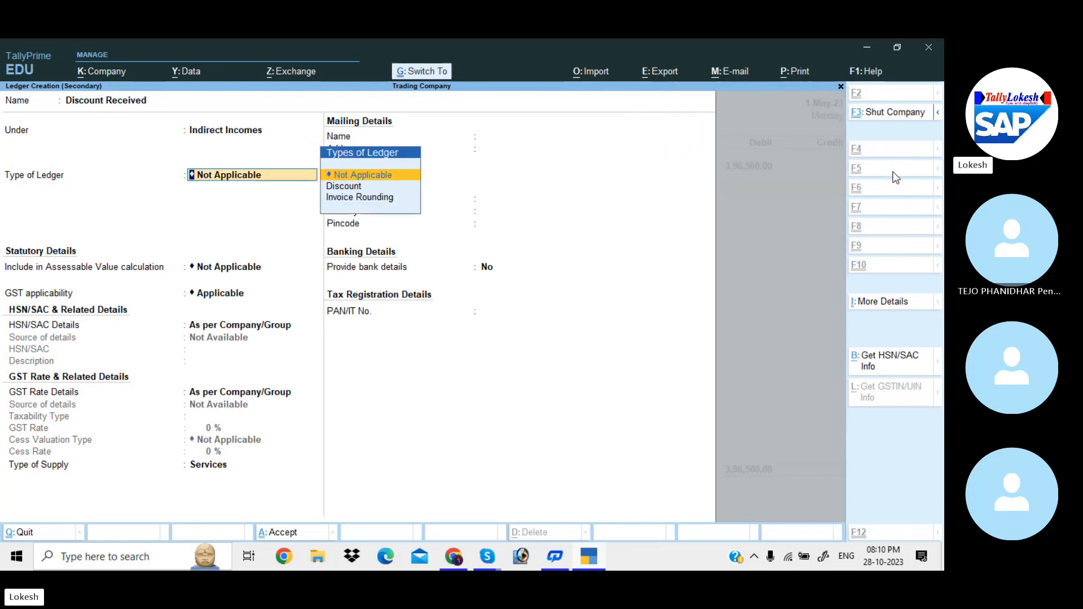
pyautogui.hotkey('ctrl', 'a')
# Set the Discount Received credit amount in the payment voucher to 2,000
pyautogui.press('Return')
pyautogui.press('Return')
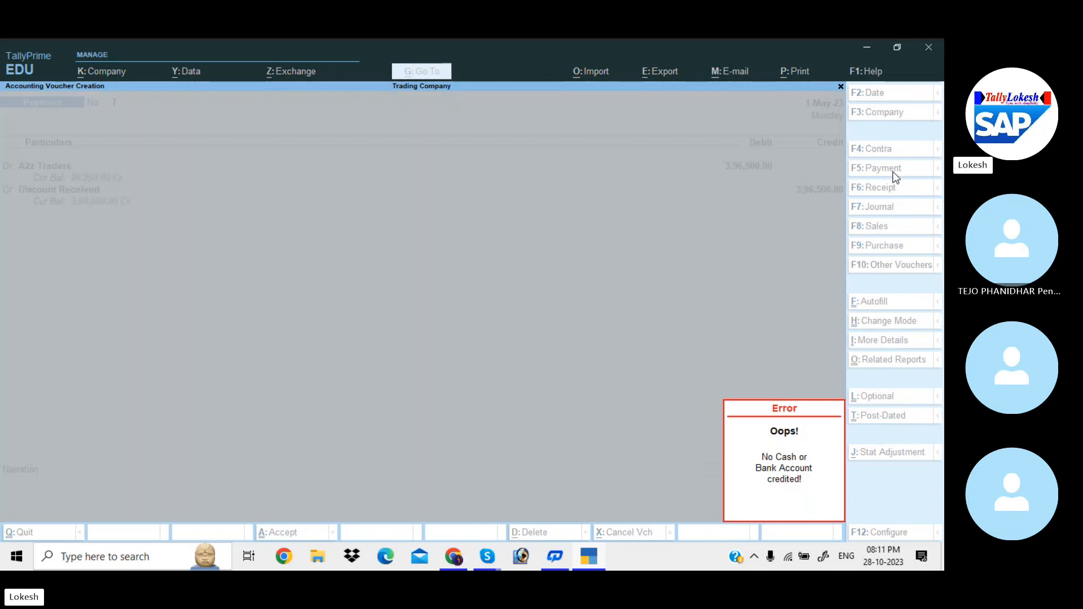
pyautogui.press('Return')
pyautogui.press('Return')
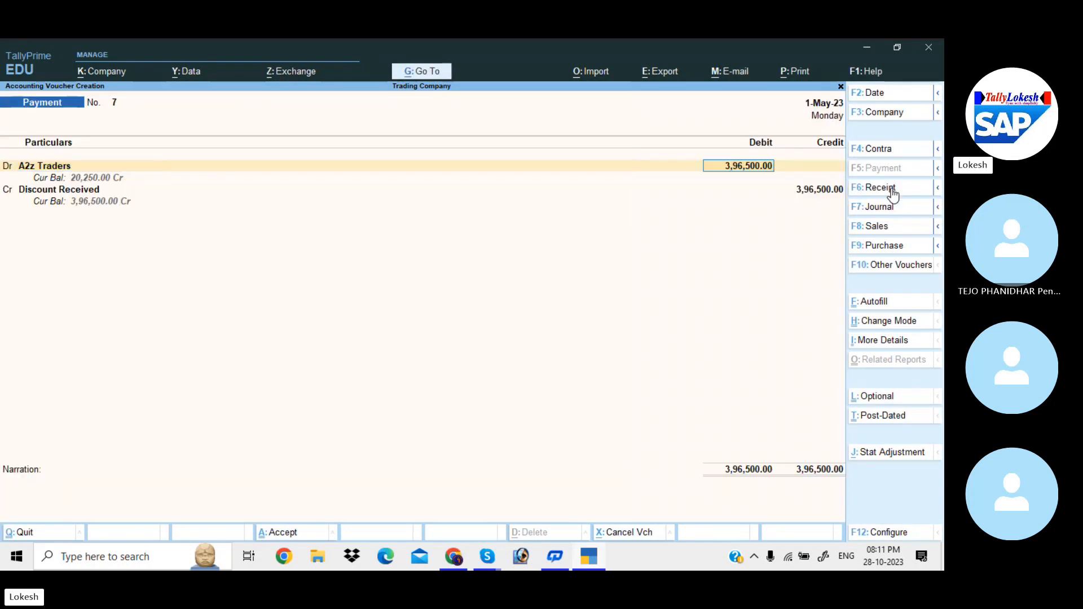
pyautogui.press('Return')
pyautogui.press('Return')
pyautogui.press('Return')
pyautogui.write('20')
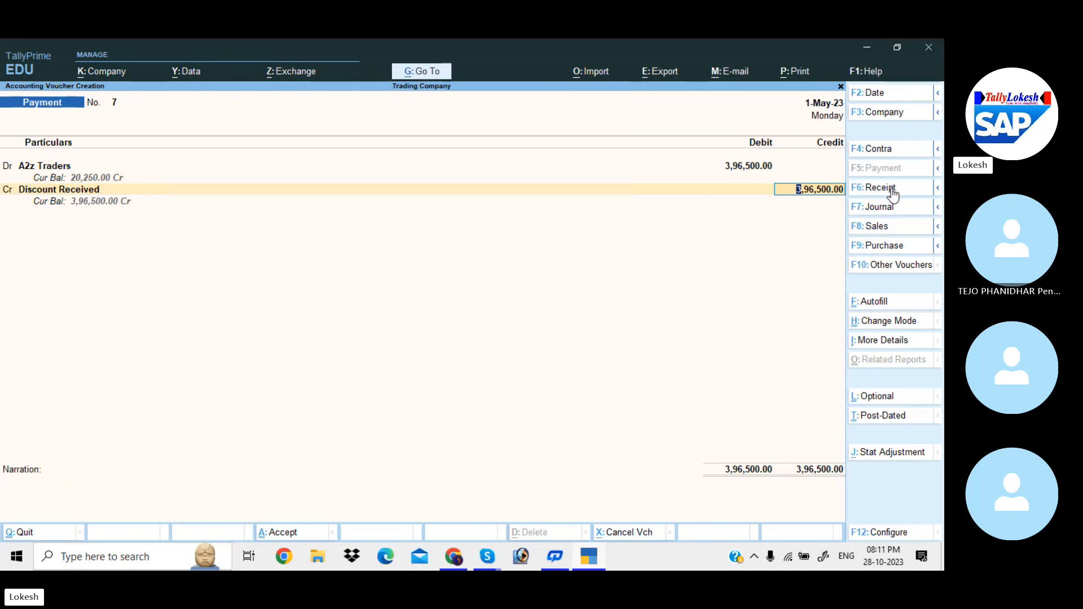
pyautogui.write('00')
pyautogui.press('Return')
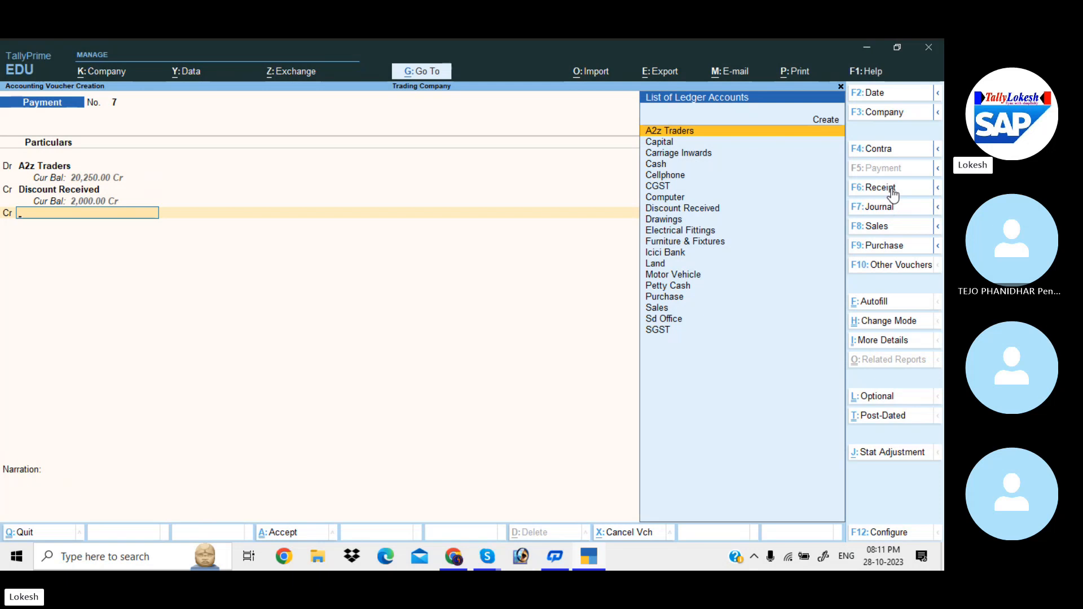
# Credit Icici Bank with the remaining 3,94,500 by cheque and save the payment voucher
pyautogui.write('i')
pyautogui.press('Return')
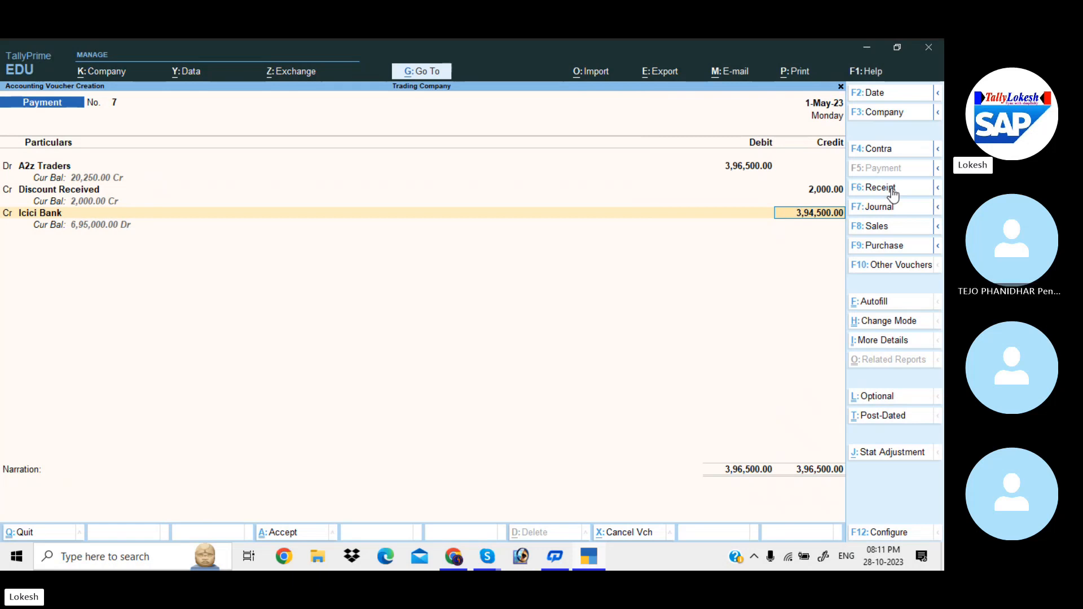
pyautogui.press('Return')
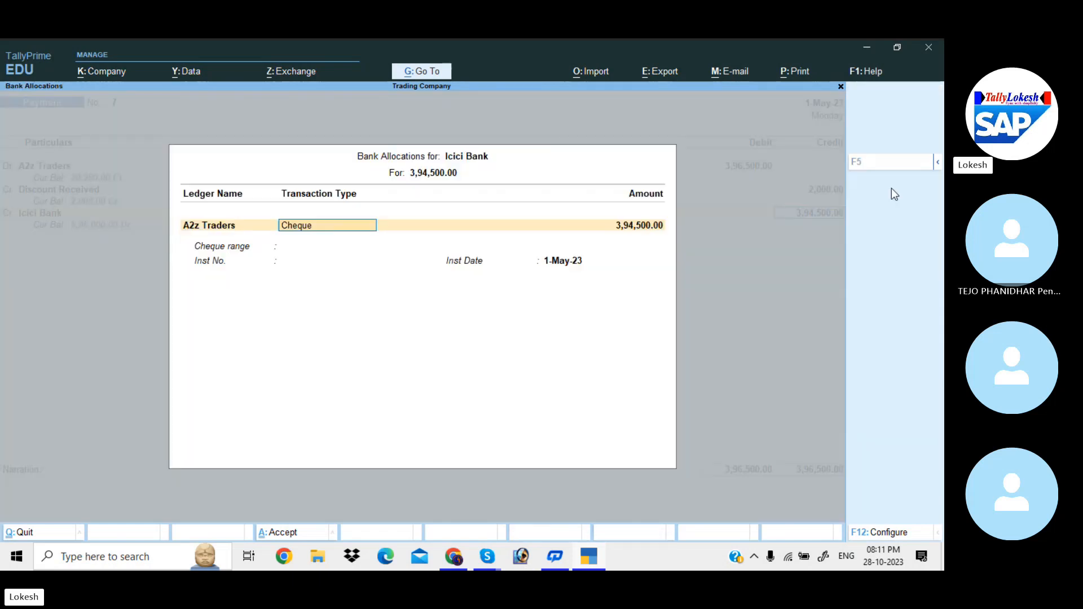
pyautogui.press('Return')
pyautogui.press('Return')
pyautogui.press('Return')
pyautogui.press('Return')
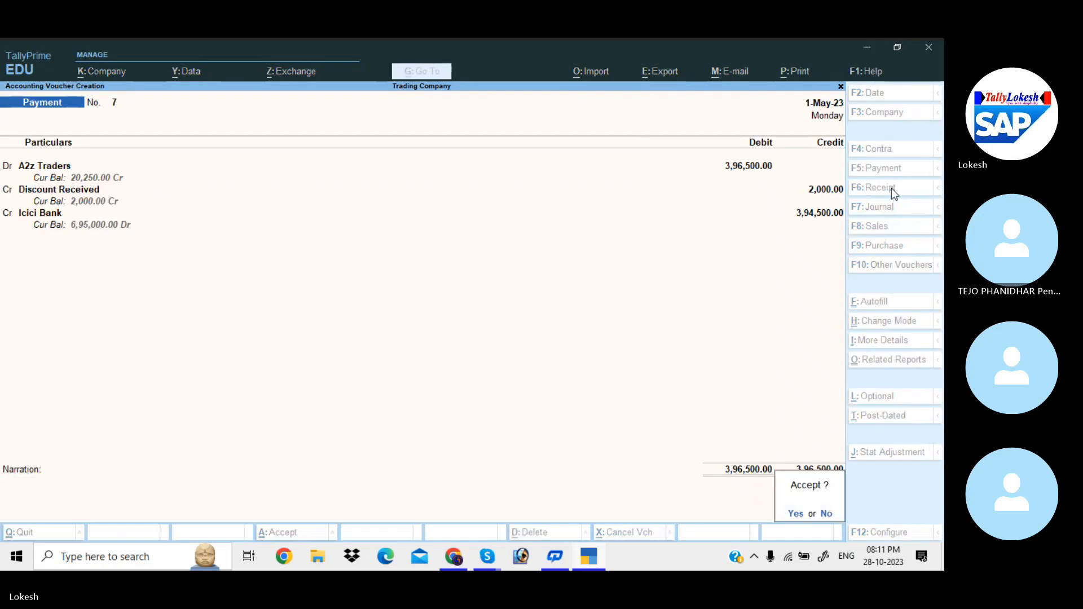
pyautogui.press('Return')
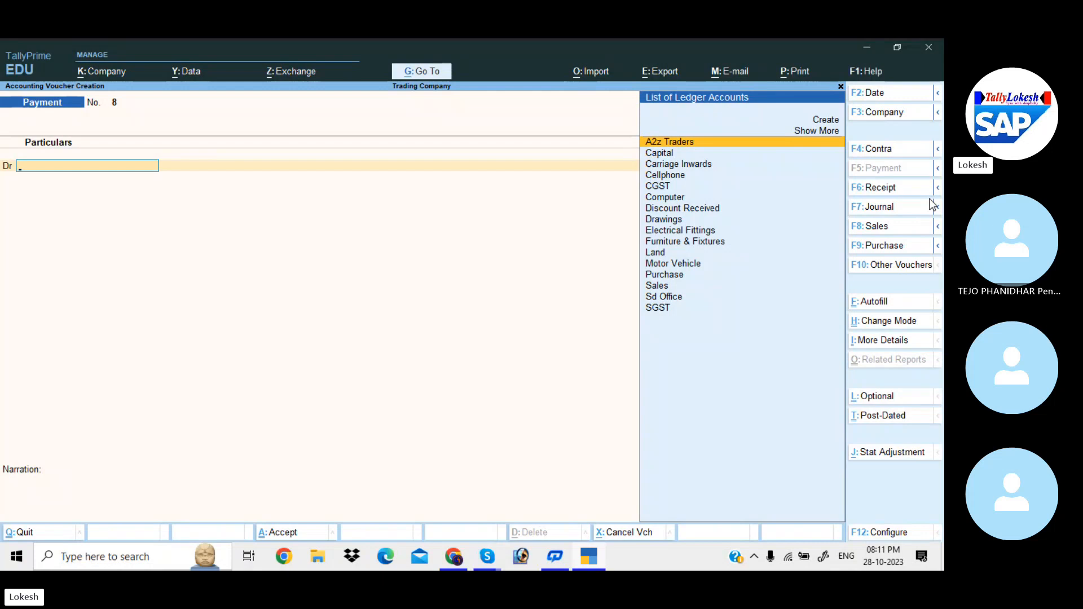
# Start a sales voucher and create a party ledger named Java Tradding Company\ under Sundry Debtors
pyautogui.click(881, 228)
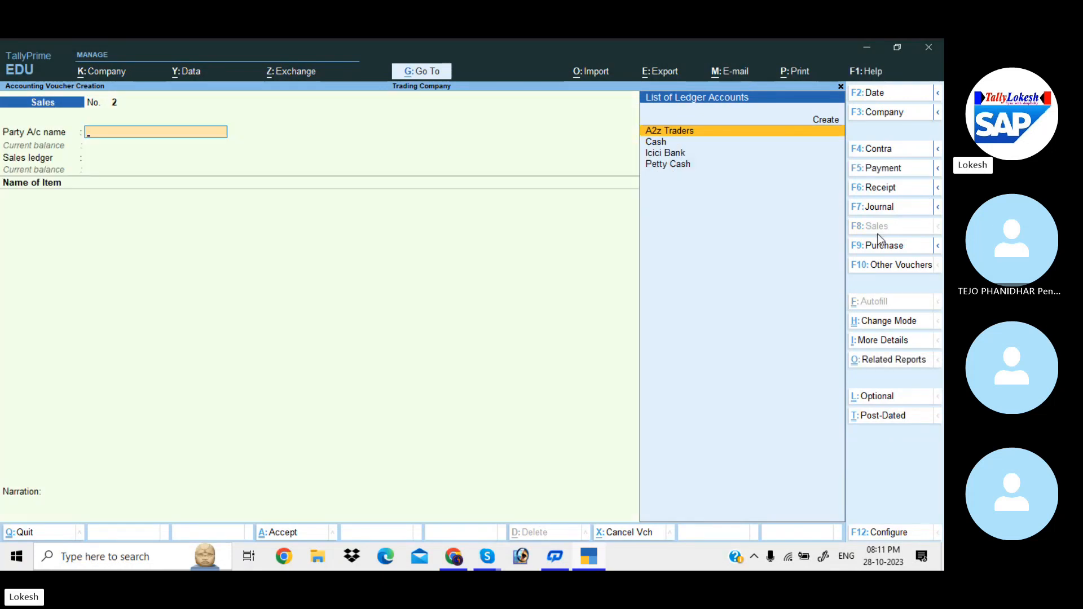
pyautogui.hotkey('alt', 'c')
pyautogui.write('Jav')
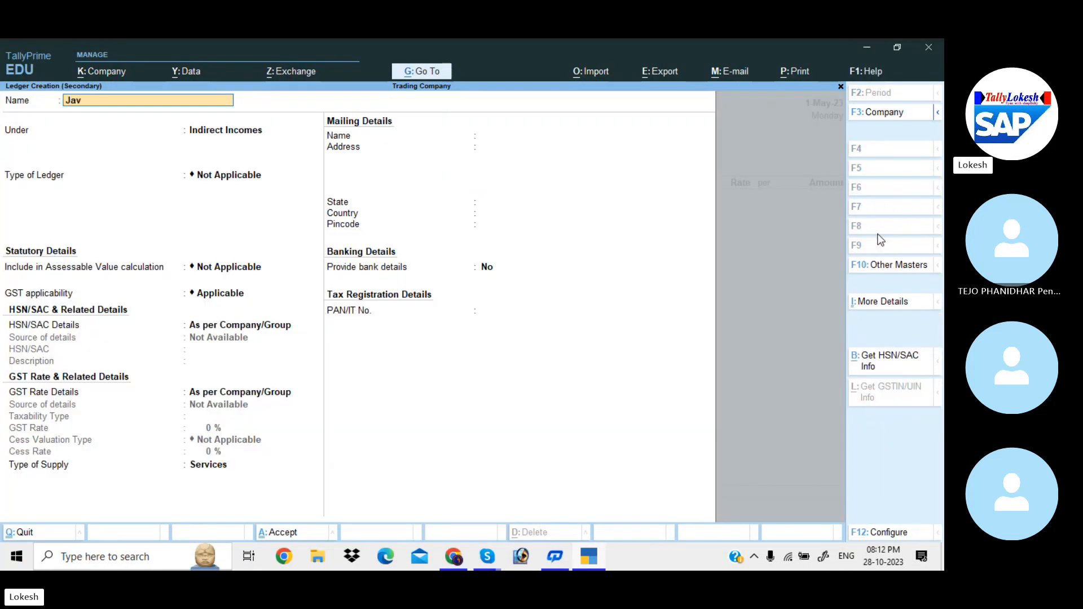
pyautogui.write('a Tradding Compan')
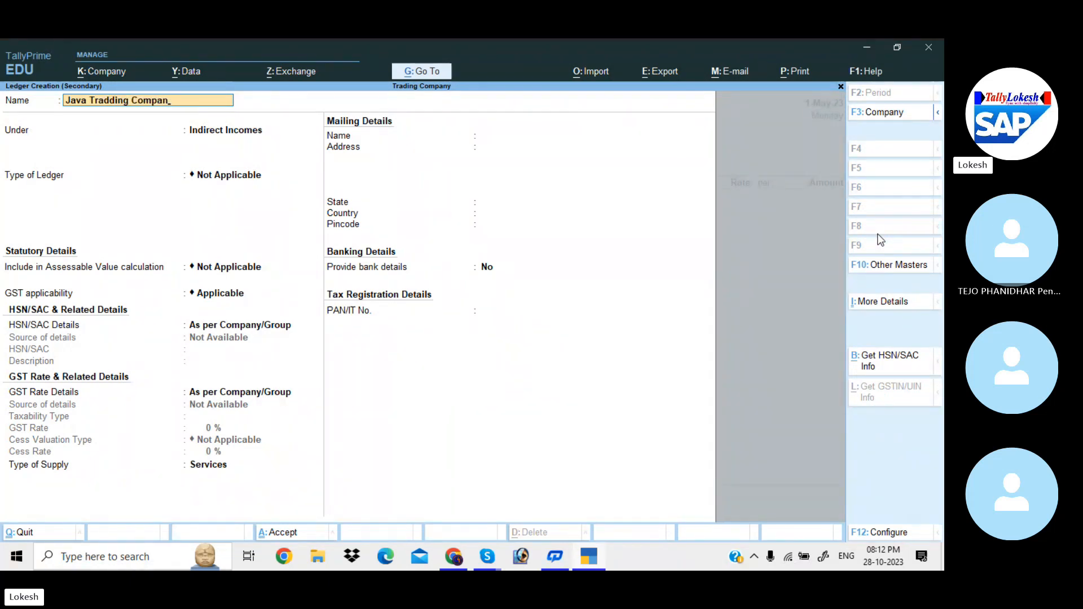
pyautogui.write('y\\')
pyautogui.press('Return')
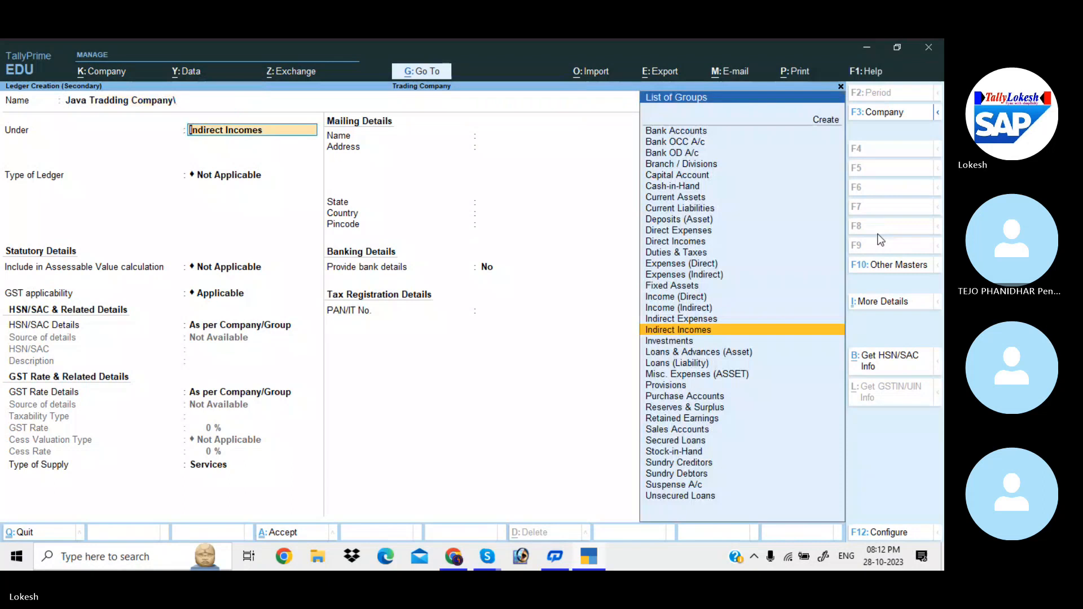
pyautogui.write('Sun')
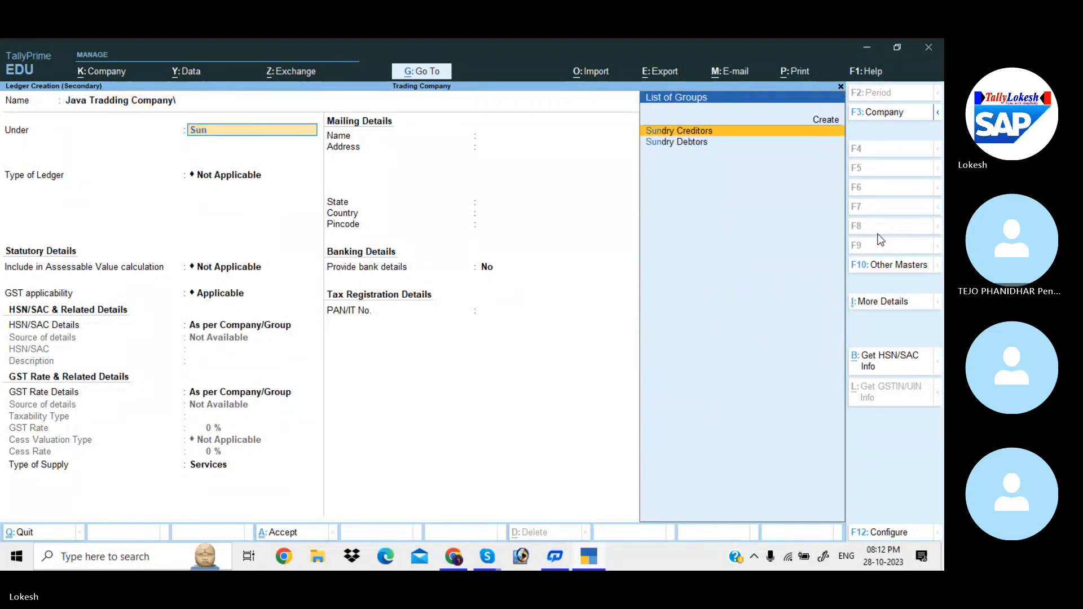
pyautogui.press('Down')
pyautogui.press('Return')
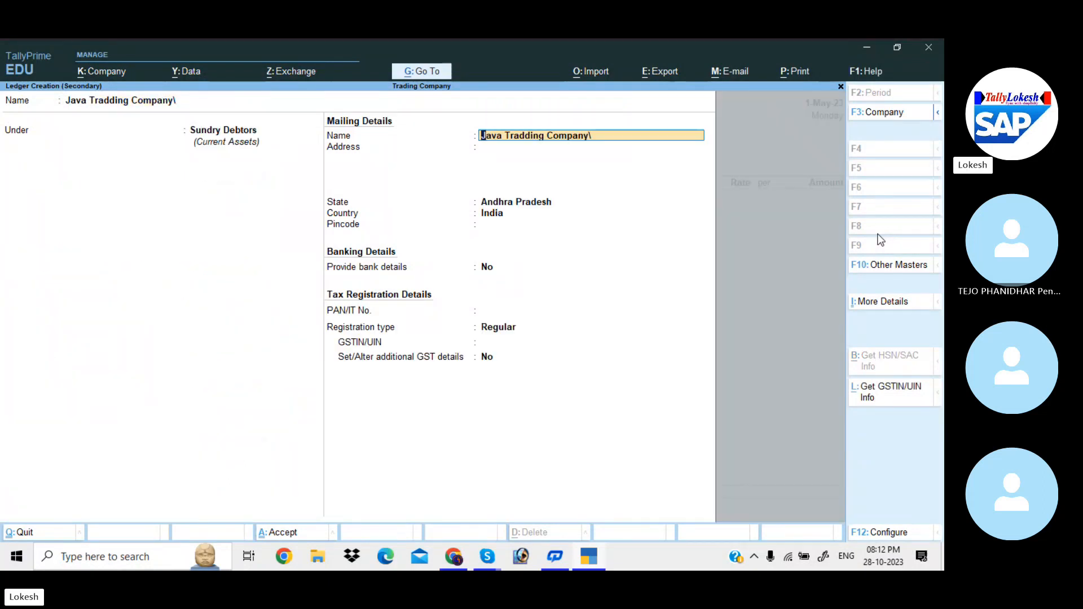
# Keep the party ledger's default mailing details and Regular registration type, fill in the GSTIN/UIN, and save the ledger
pyautogui.press('Return')
pyautogui.press('Return')
pyautogui.press('Return')
pyautogui.press('Return')
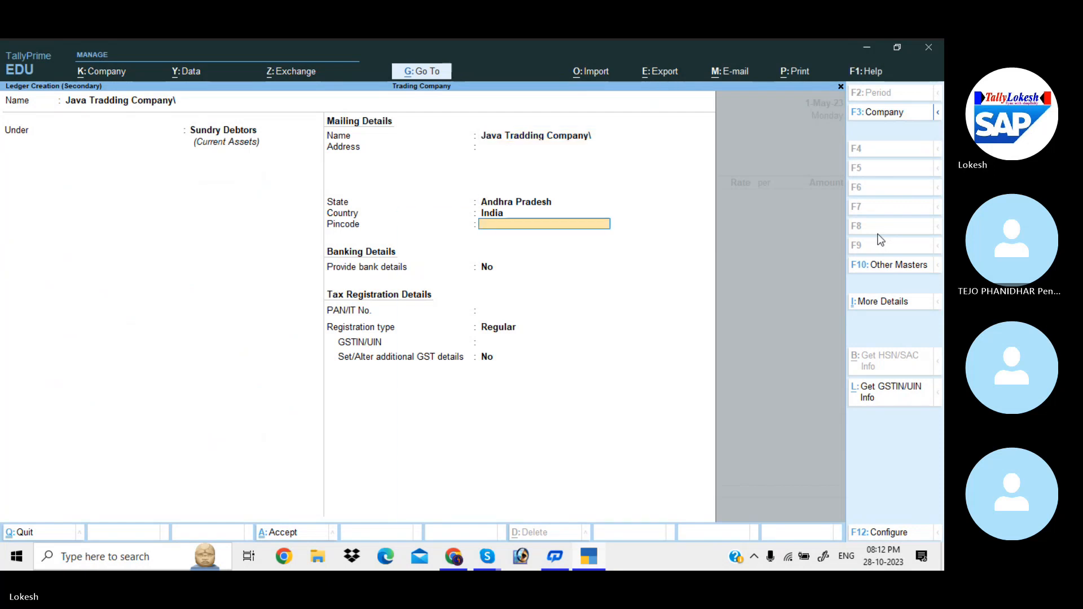
pyautogui.press('Return')
pyautogui.press('Return')
pyautogui.press('Return')
pyautogui.press('Return')
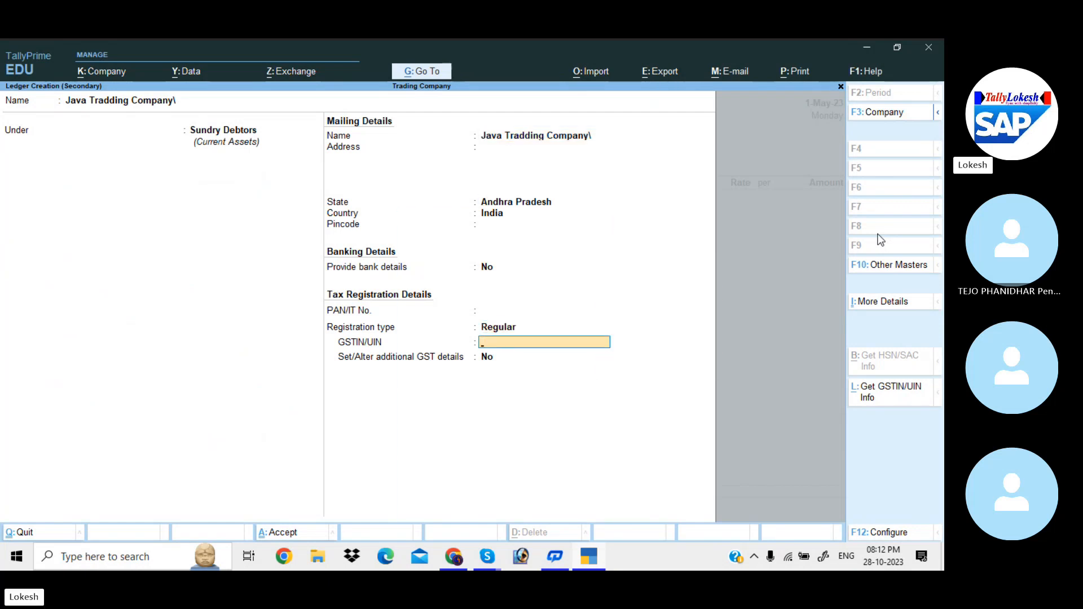
pyautogui.write('37')
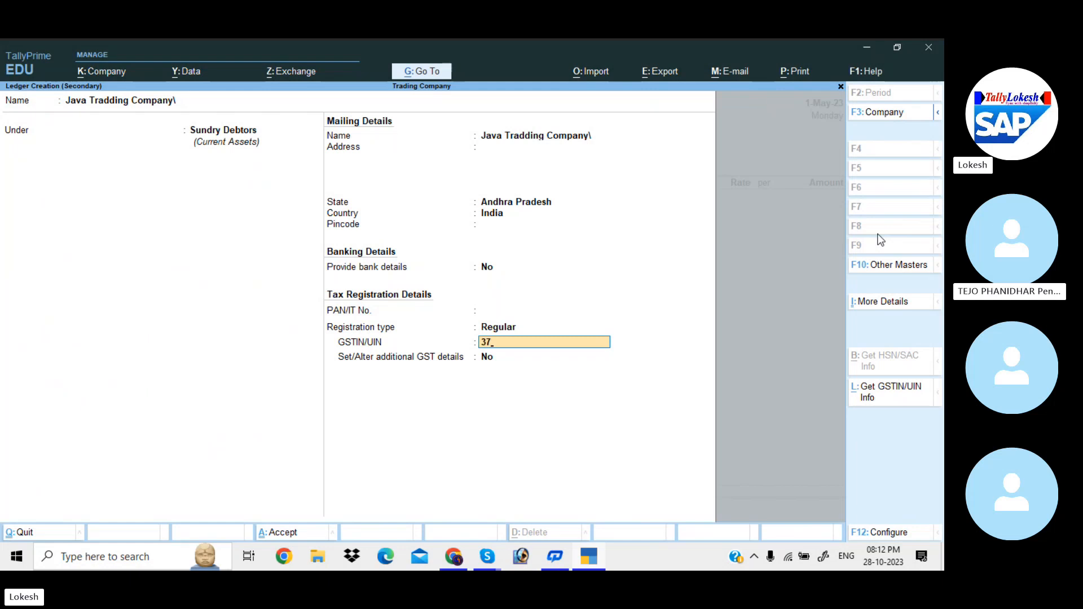
pyautogui.press('Return')
pyautogui.press('Return')
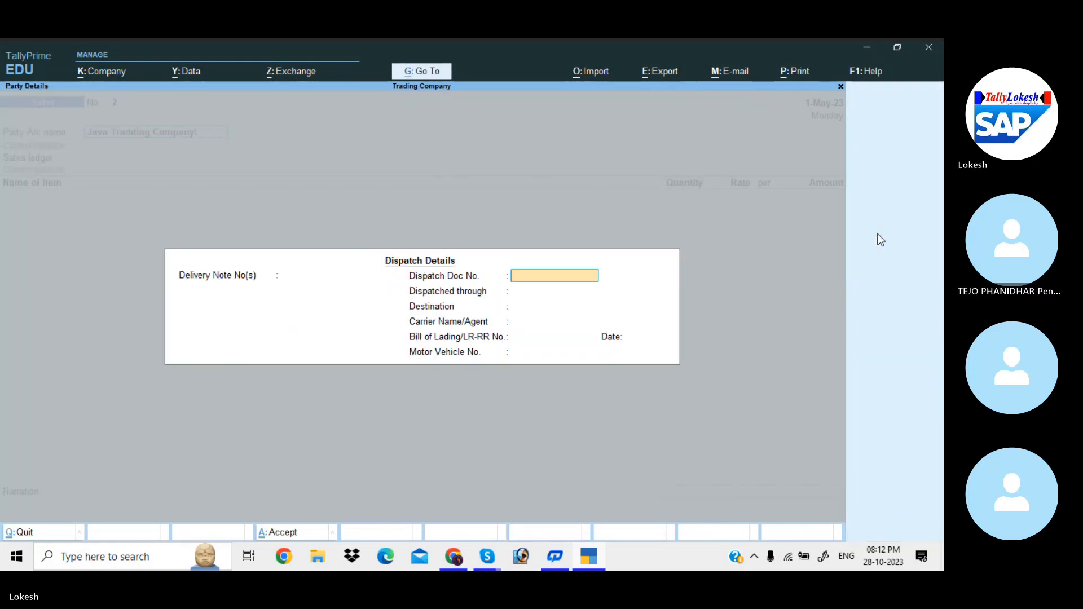
# Accept the dispatch and party details without changes and choose Sales as the voucher's sales ledger
pyautogui.hotkey('ctrl', 'a')
pyautogui.press('Return')
pyautogui.press('Return')
pyautogui.press('Return')
pyautogui.press('Return')
pyautogui.press('Return')
pyautogui.press('Return')
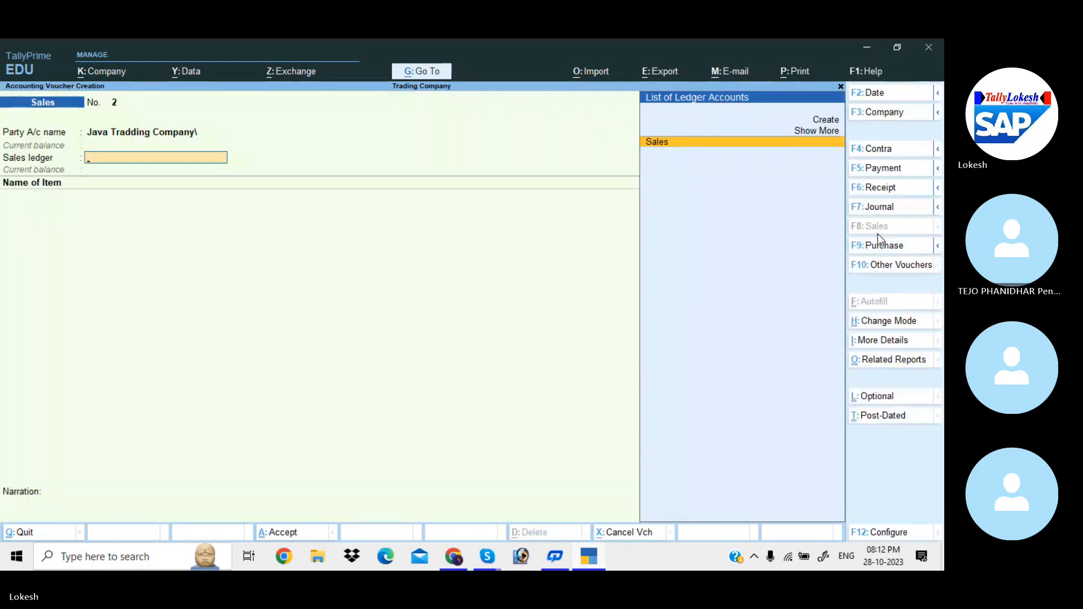
pyautogui.press('Return')
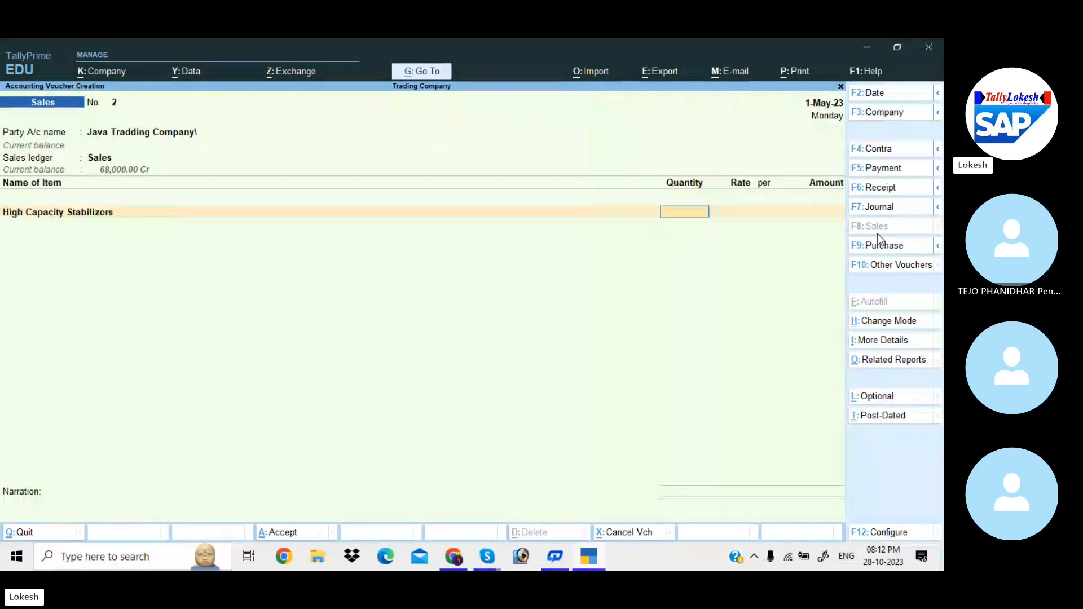
# Add High Capacity Stabilizers to the sales voucher with a quantity of 25 nos at a rate of 900
pyautogui.write('25')
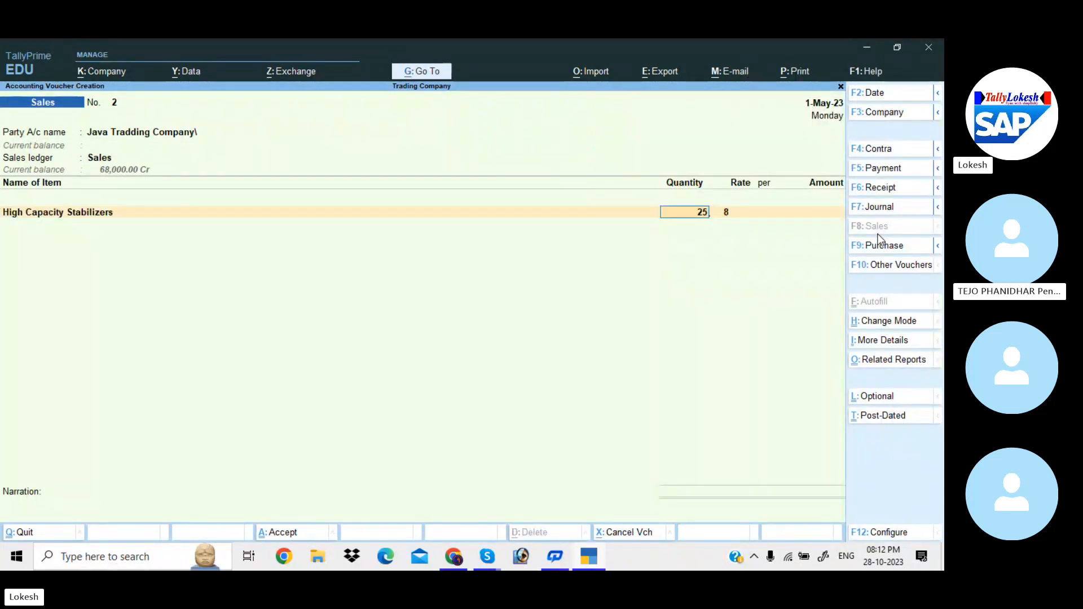
pyautogui.press('Return')
pyautogui.write('90')
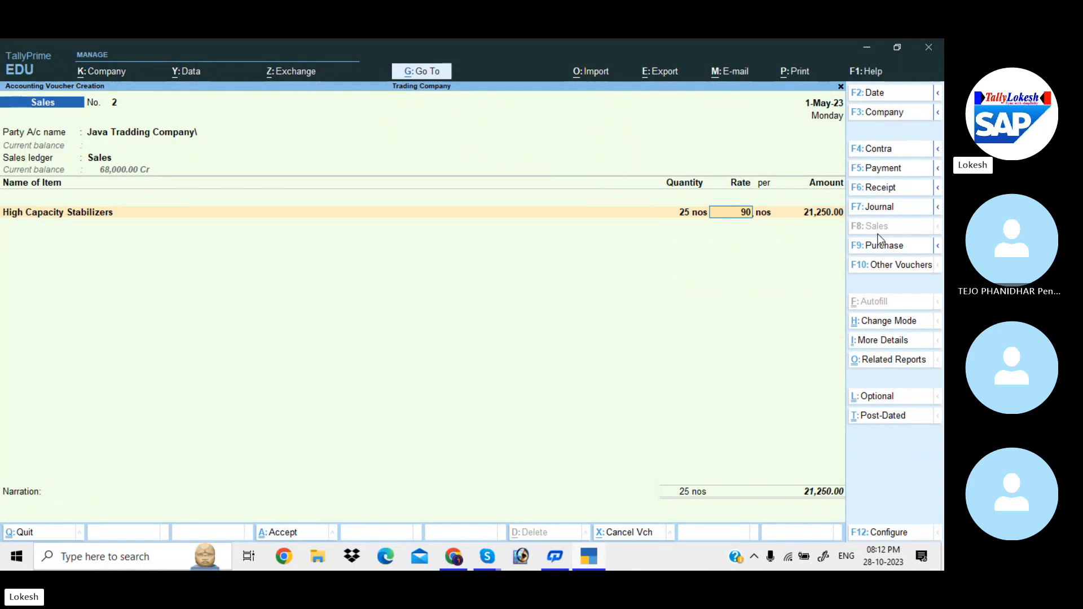
pyautogui.write('0')
pyautogui.press('Return')
pyautogui.press('Return')
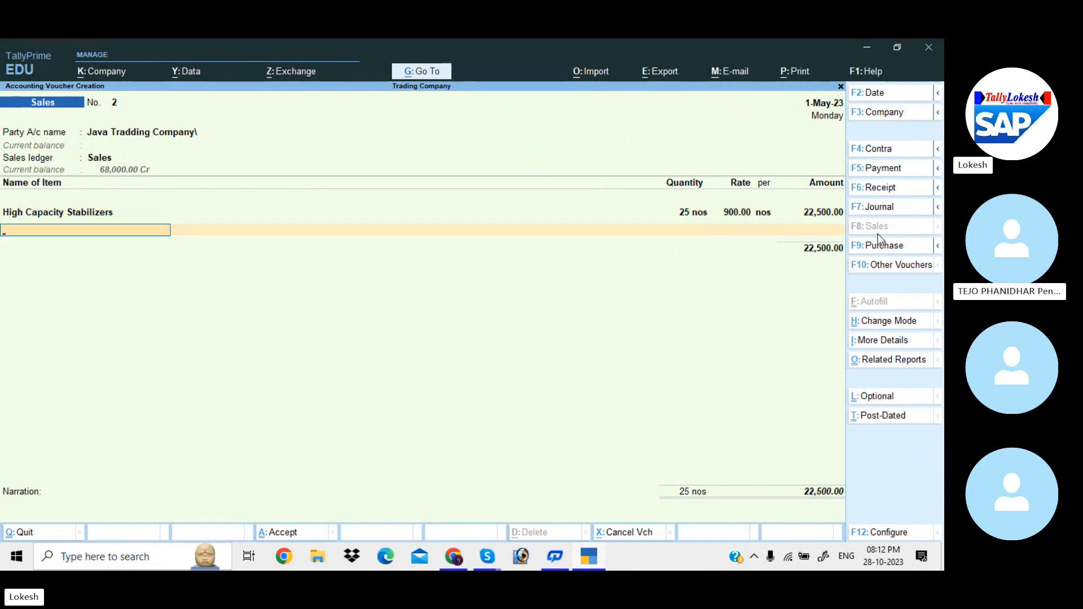
# Add Submersible Pumps as the second item of the sales voucher
pyautogui.write('s')
pyautogui.press('Return')
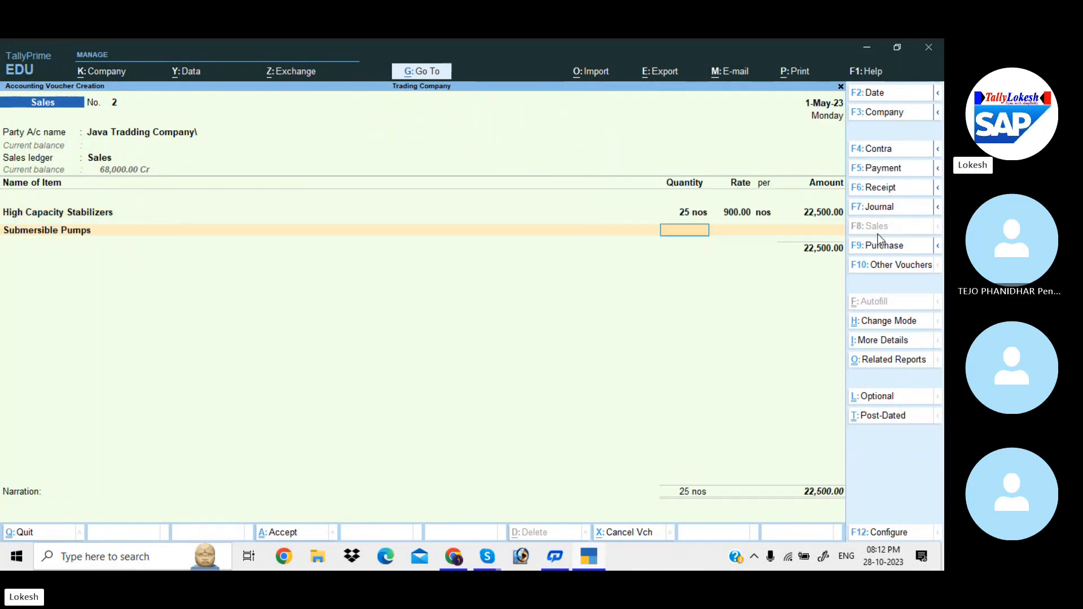
# Enter 30 nos at a rate of 2,500 for Submersible Pumps and end the item list of the sales voucher
pyautogui.write('30')
pyautogui.press('Return')
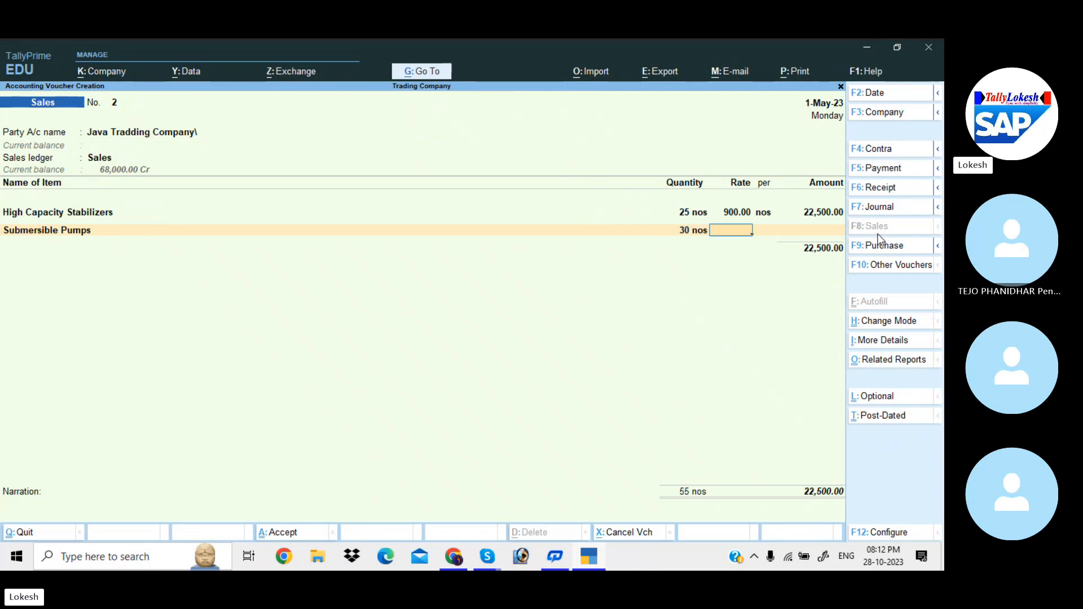
pyautogui.write('2500')
pyautogui.press('Return')
pyautogui.press('Return')
pyautogui.press('Return')
# Add the CGST and SGST ledgers below the items in the sales voucher
pyautogui.write('Cg')
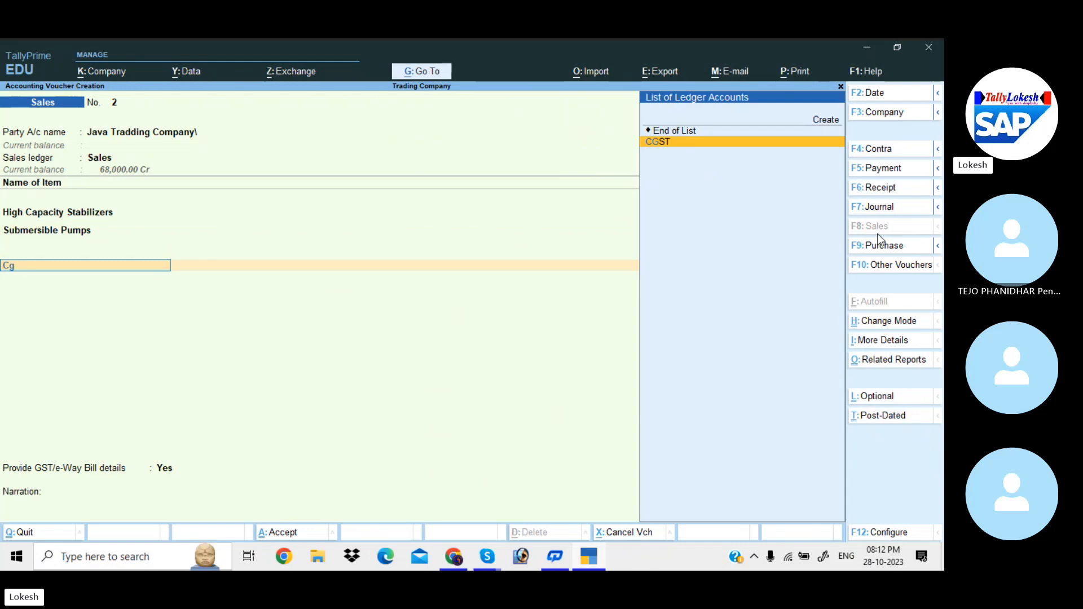
pyautogui.press('Return')
pyautogui.press('Return')
pyautogui.write('Sg')
pyautogui.press('Return')
pyautogui.press('Return')
pyautogui.press('Return')
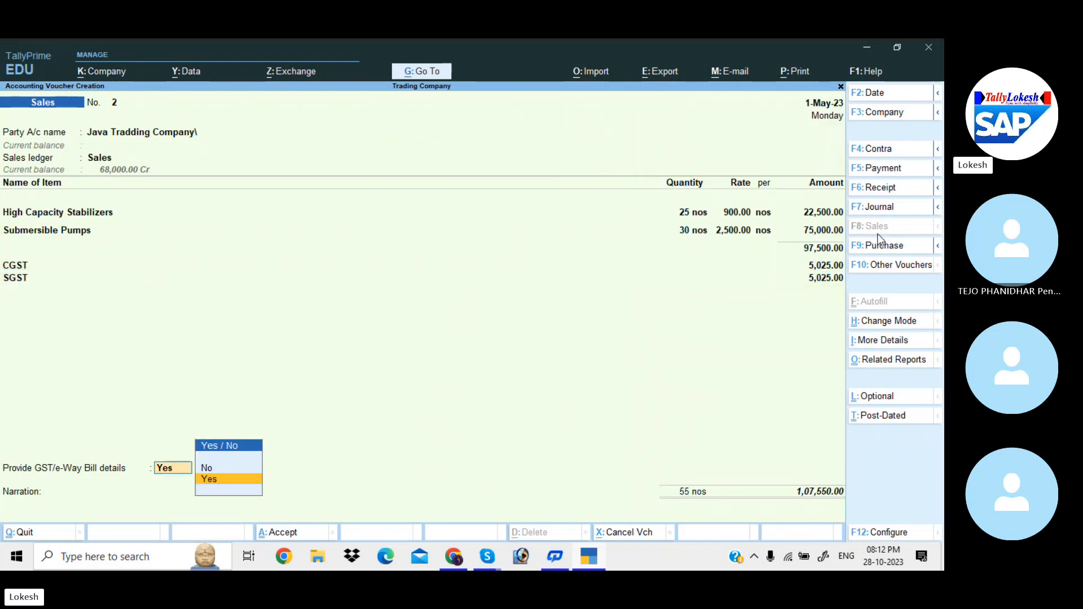
# Set Provide GST/e-Way Bill details to No and accept the sales voucher
pyautogui.press('n')
pyautogui.press('Return')
pyautogui.press('Return')
pyautogui.press('Return')
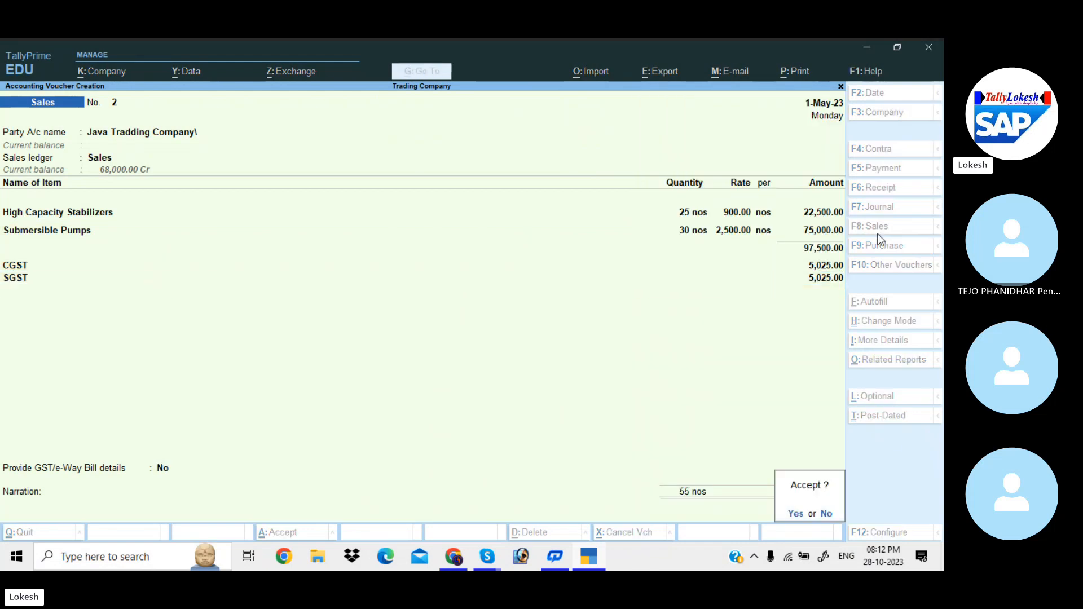
pyautogui.press('Return')
pyautogui.press('n')
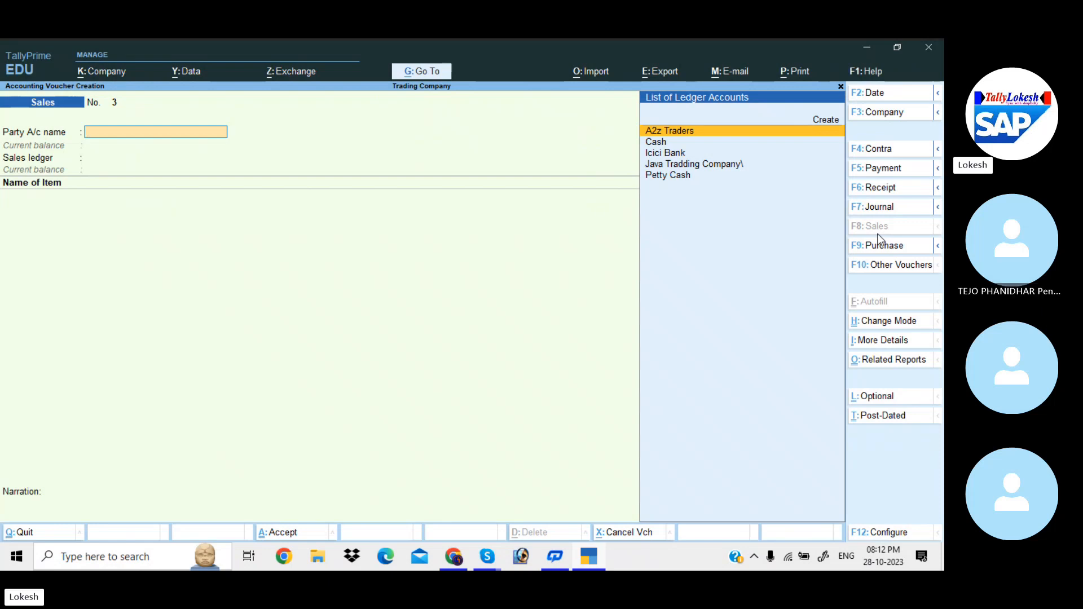
# Switch to a payment voucher and create a Salary Advance ledger under Current Assets for its debit line
pyautogui.click(902, 171)
pyautogui.hotkey('alt', 'c')
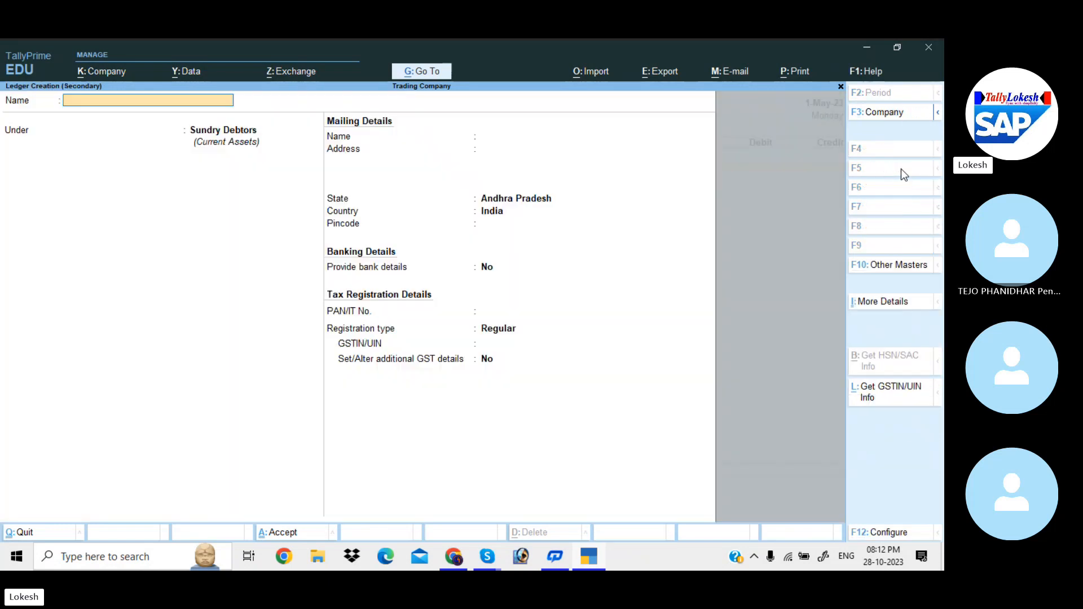
pyautogui.write('Salary Advacne')
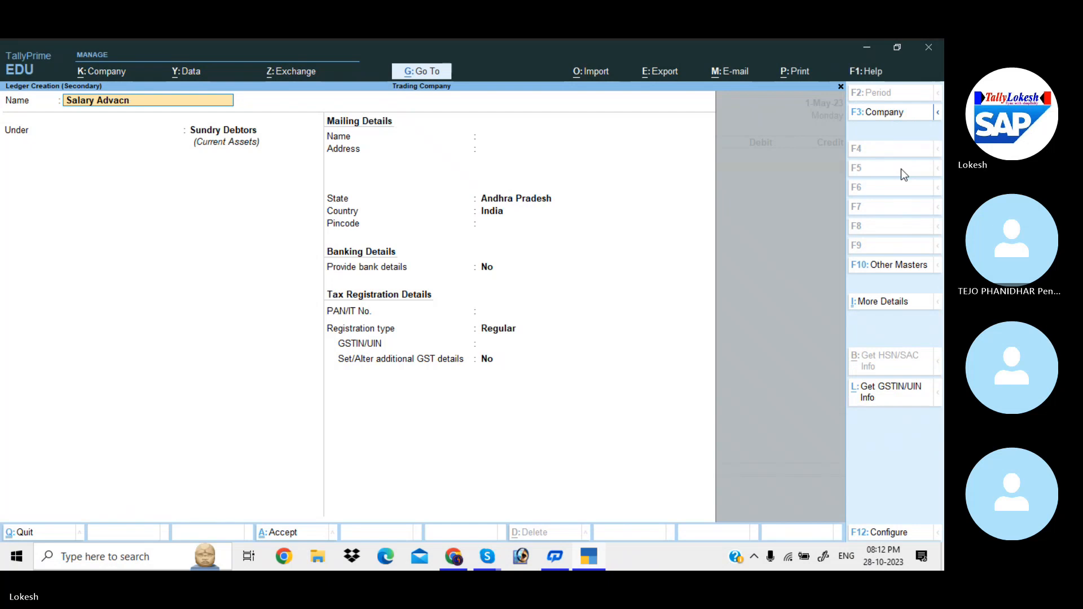
pyautogui.press('BackSpace')
pyautogui.press('BackSpace')
pyautogui.press('Return')
pyautogui.write('Cur')
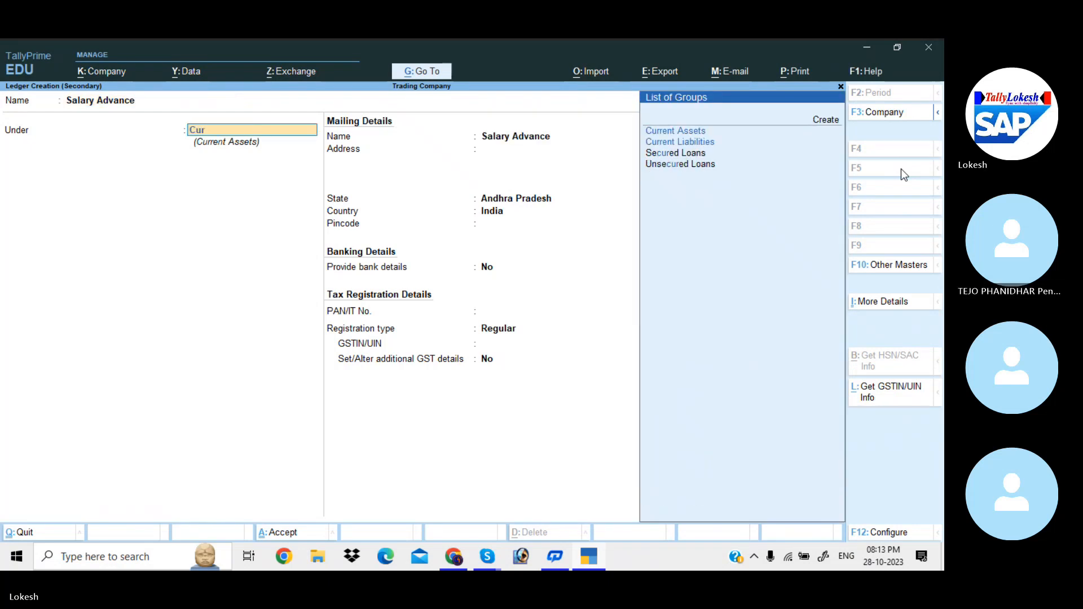
pyautogui.press('Return')
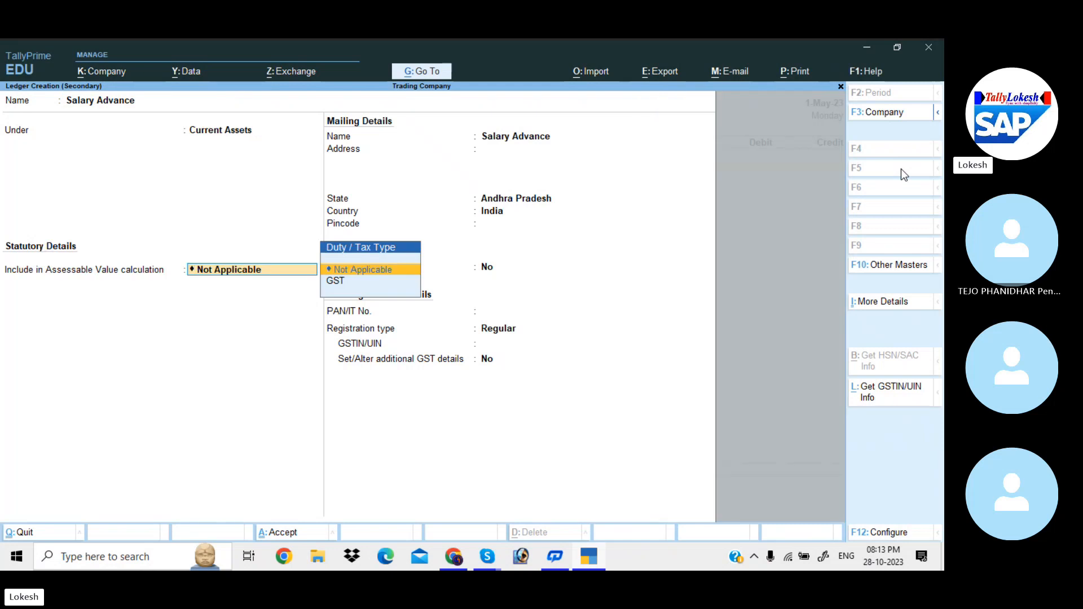
pyautogui.hotkey('ctrl', 'a')
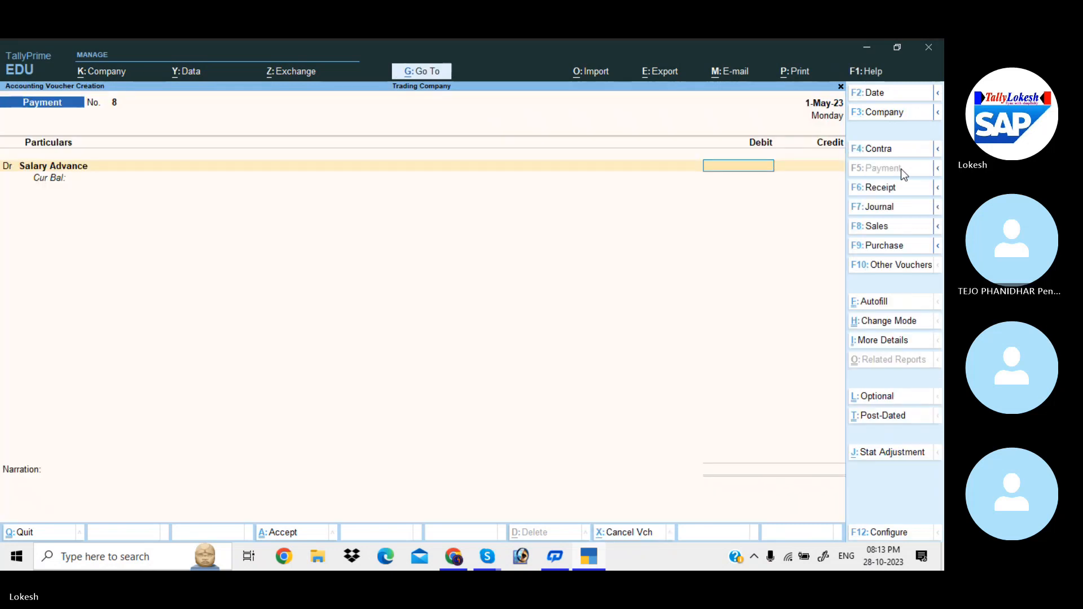
# Debit Salary Advance with 2,000, credit the same amount to Cash, and accept the payment voucher
pyautogui.write('2000')
pyautogui.press('Return')
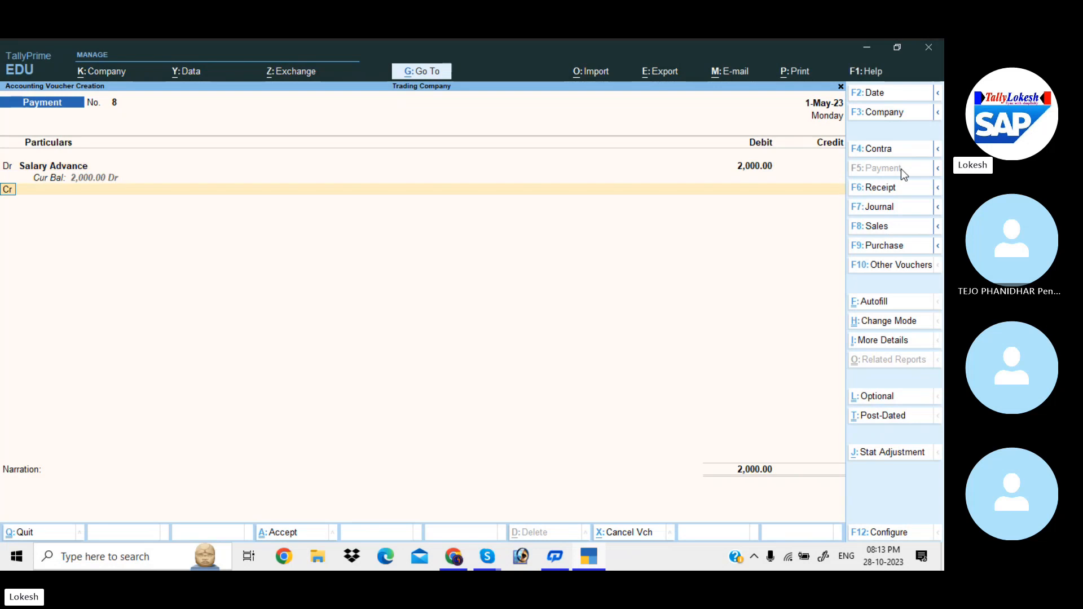
pyautogui.press('Down')
pyautogui.press('Down')
pyautogui.press('Down')
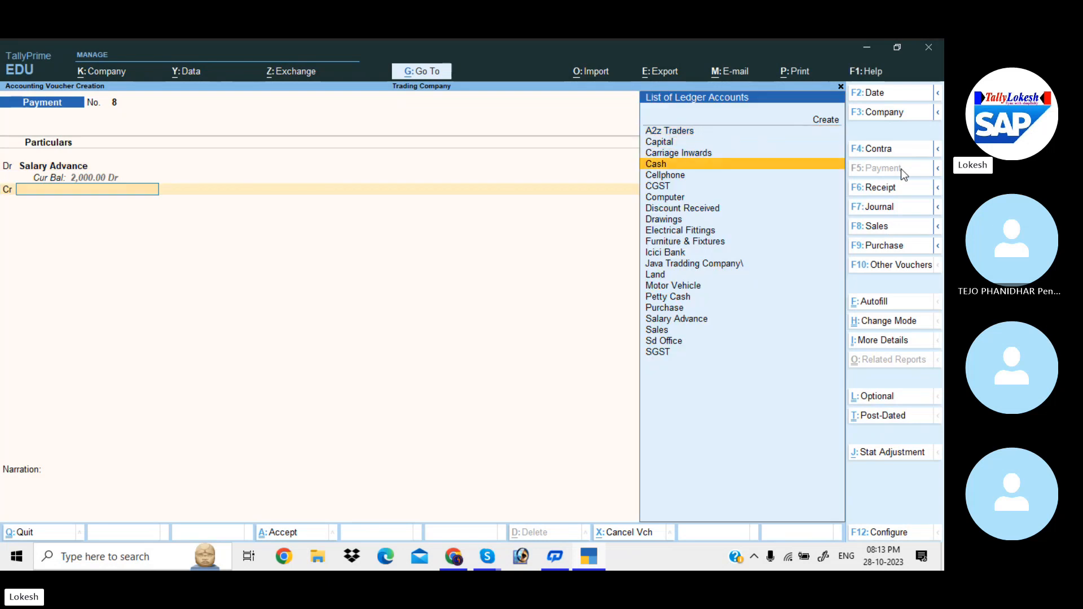
pyautogui.press('Return')
pyautogui.press('Return')
pyautogui.press('Return')
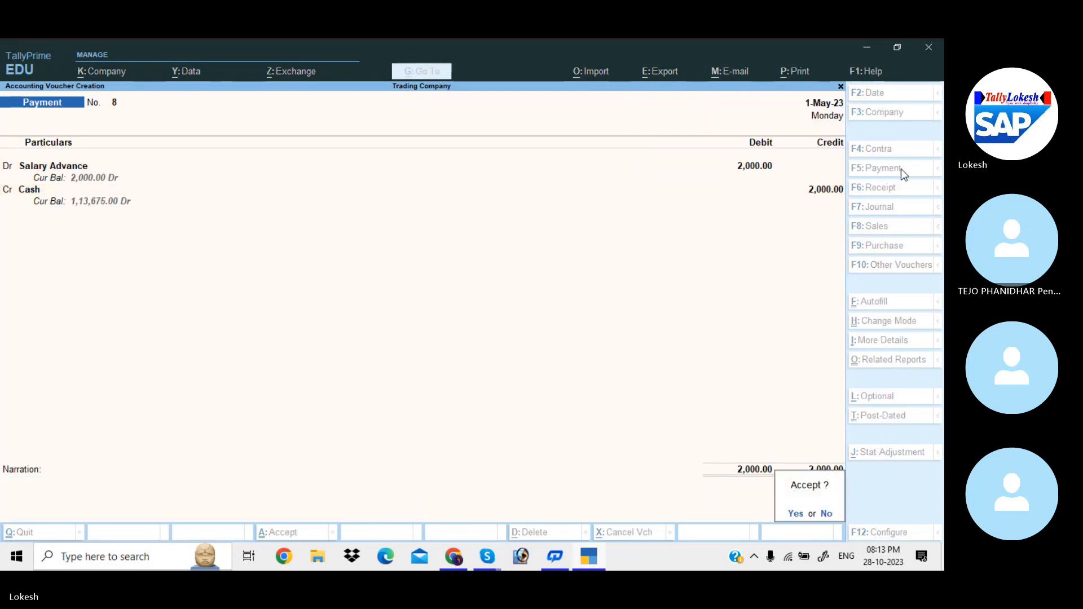
pyautogui.press('Return')
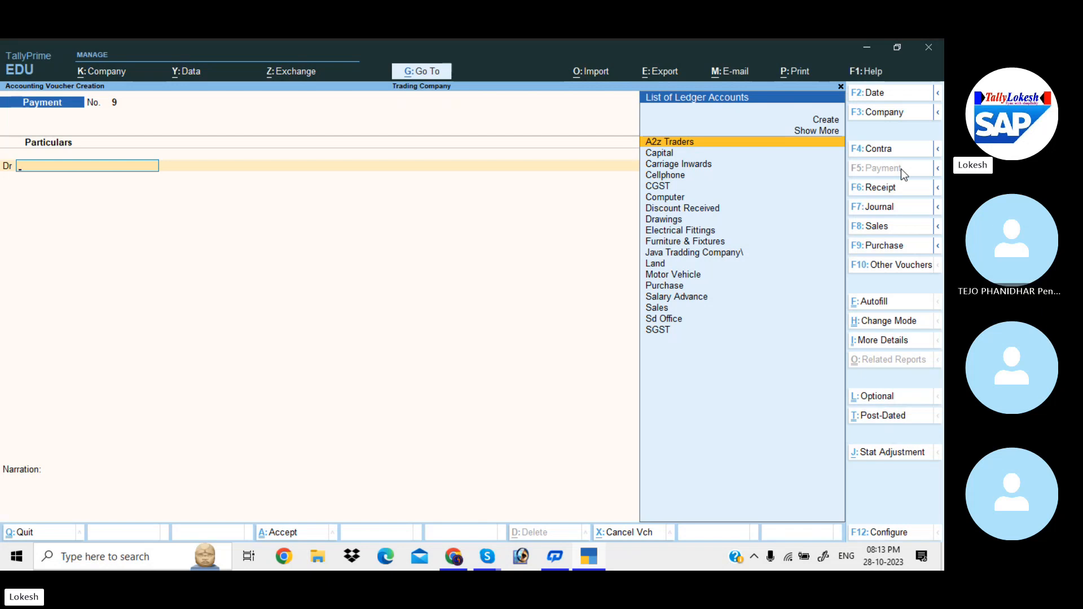
# Create a Salaries ledger under Indirect Expenses for the debit line of the new payment voucher
pyautogui.write('Sa')
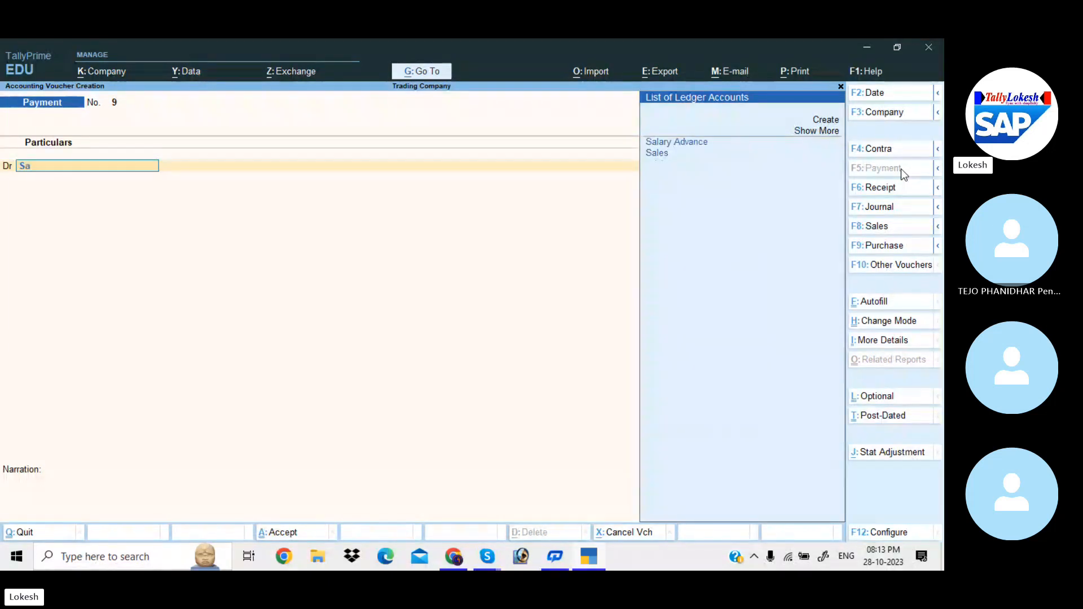
pyautogui.hotkey('alt', 'c')
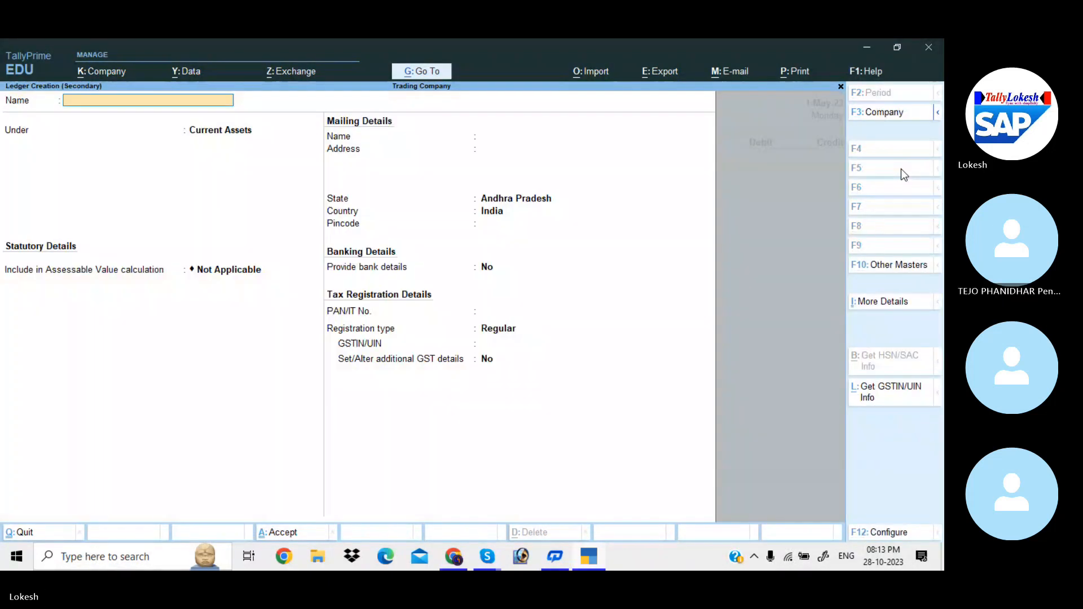
pyautogui.write('Salaries')
pyautogui.press('Return')
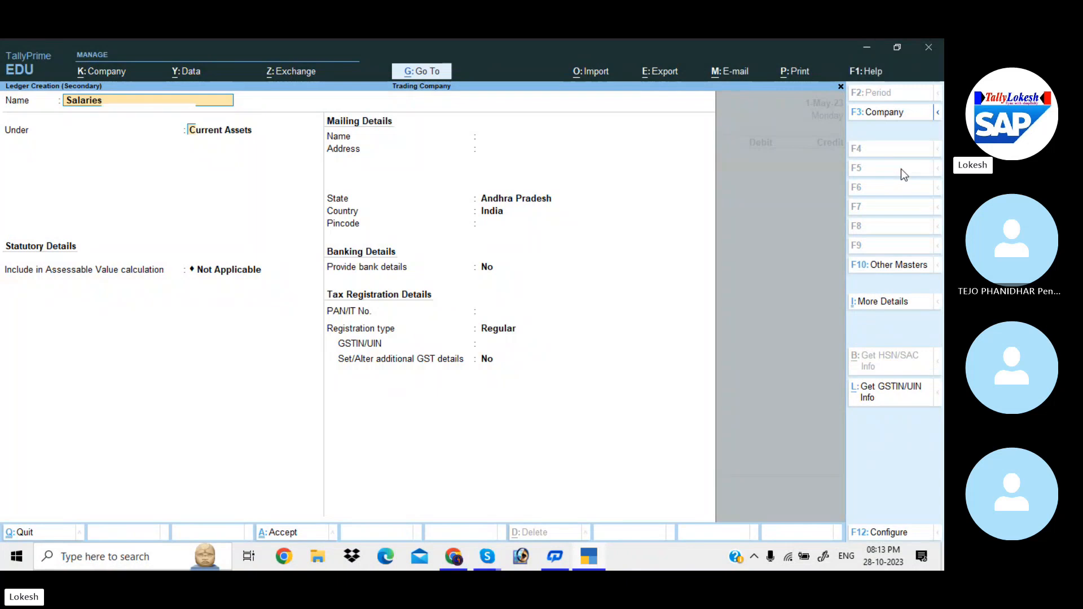
pyautogui.write('Ind')
pyautogui.press('Down')
pyautogui.press('Down')
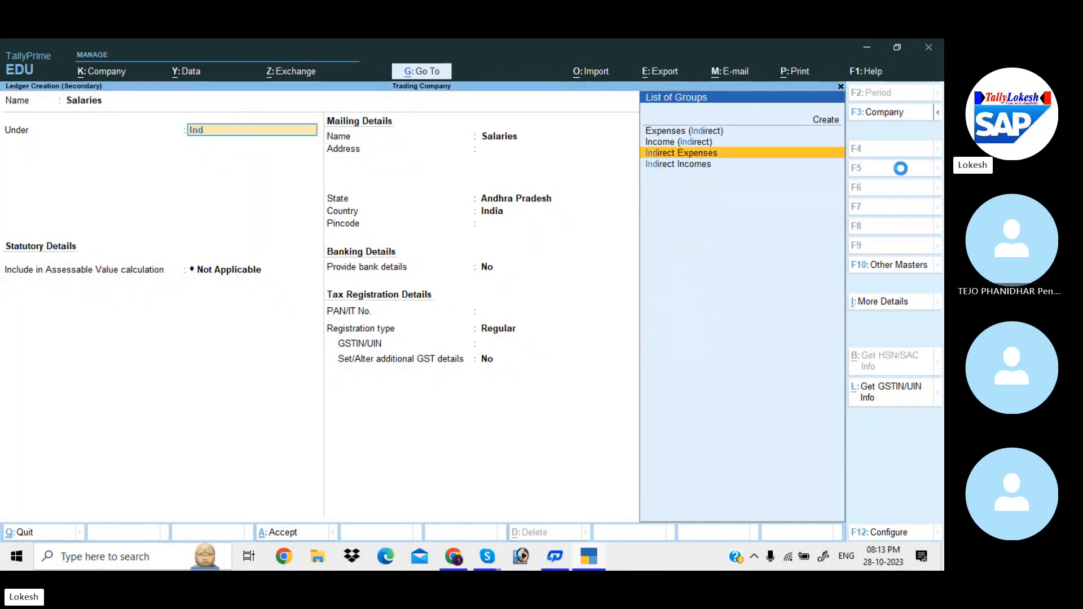
pyautogui.press('Return')
pyautogui.hotkey('ctrl', 'a')
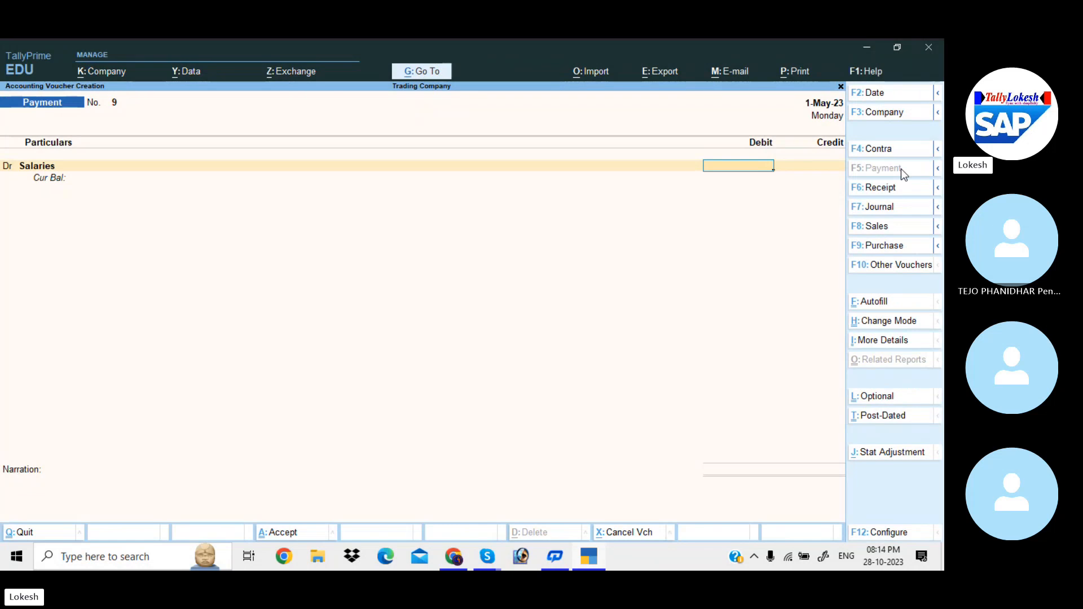
# Debit Salaries with 11,500 and credit Salary Advance with 500 in the payment voucher
pyautogui.write('11500')
pyautogui.press('Return')
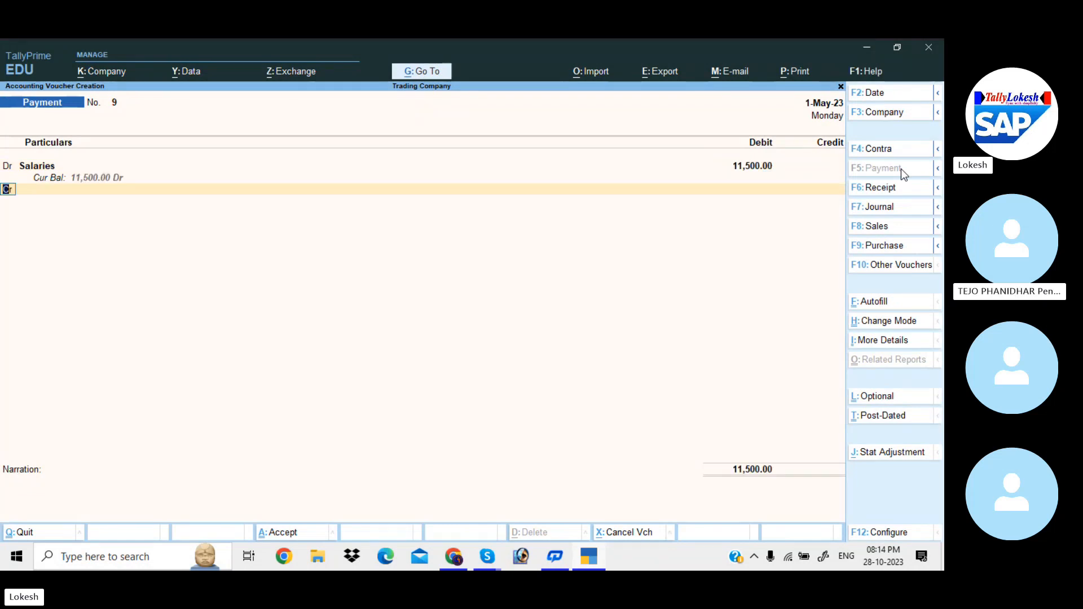
pyautogui.press('Return')
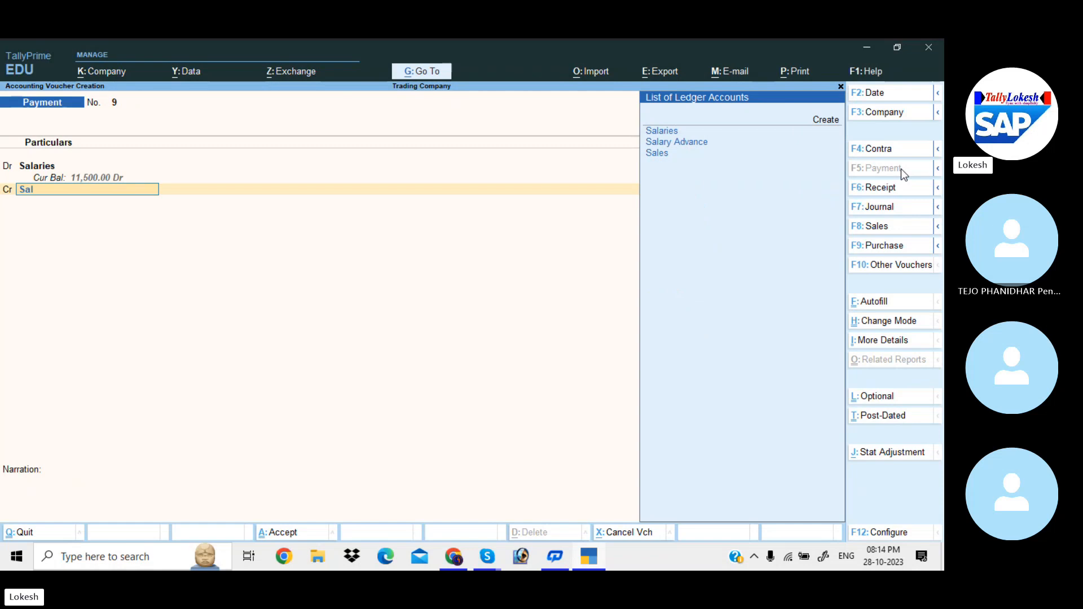
pyautogui.press('Down')
pyautogui.press('Return')
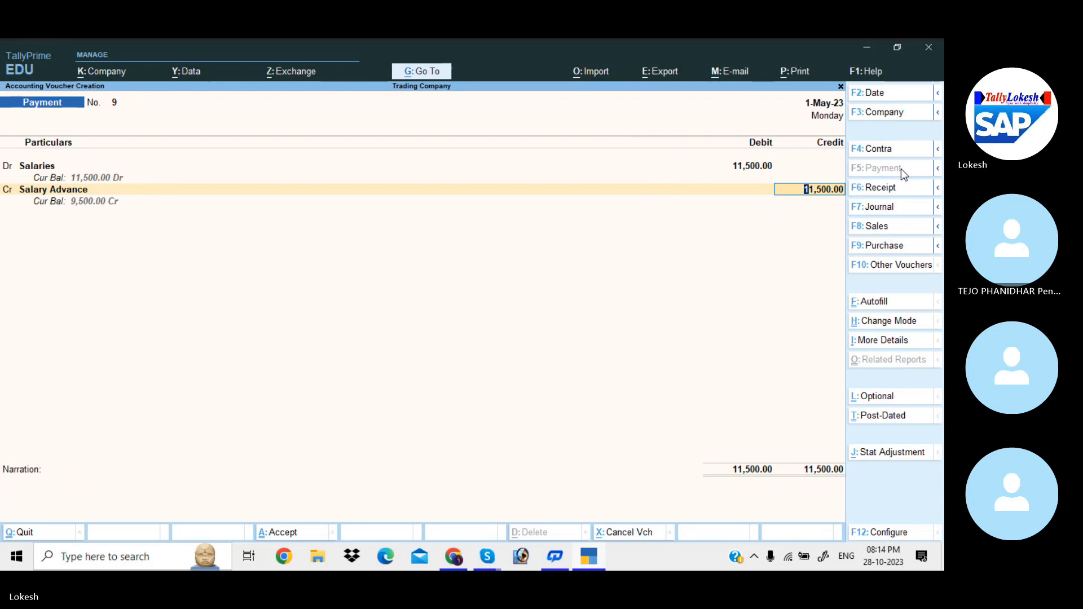
pyautogui.write('500')
pyautogui.press('Return')
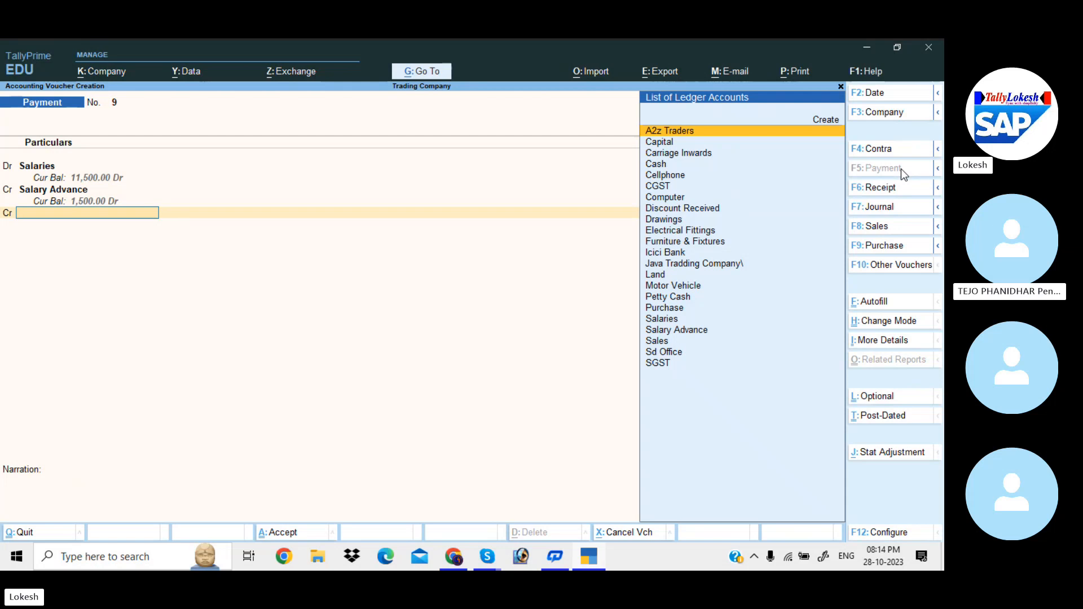
# Credit the remaining 11,000 to Icici Bank with the default cheque allocation dated 1-May-23, and accept the payment voucher
pyautogui.write('i')
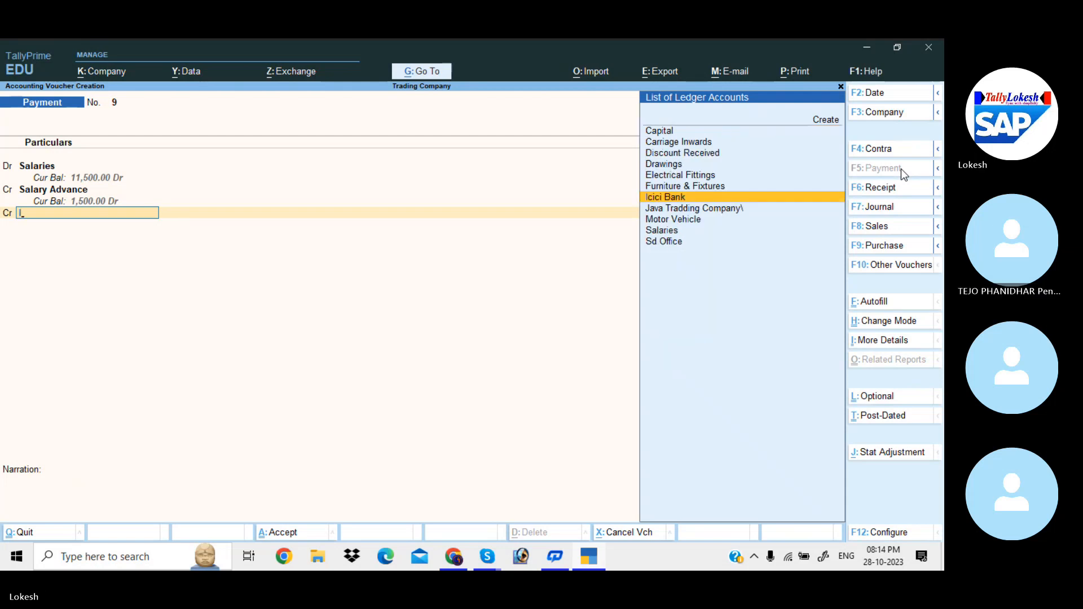
pyautogui.press('Return')
pyautogui.press('Return')
pyautogui.press('Return')
pyautogui.press('Return')
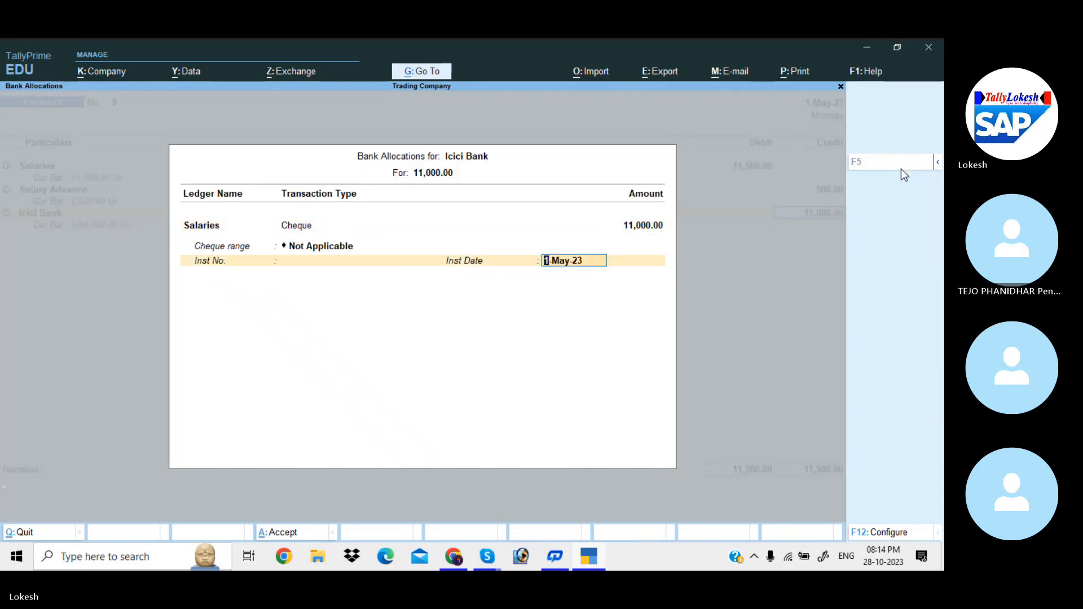
pyautogui.press('Return')
pyautogui.press('Return')
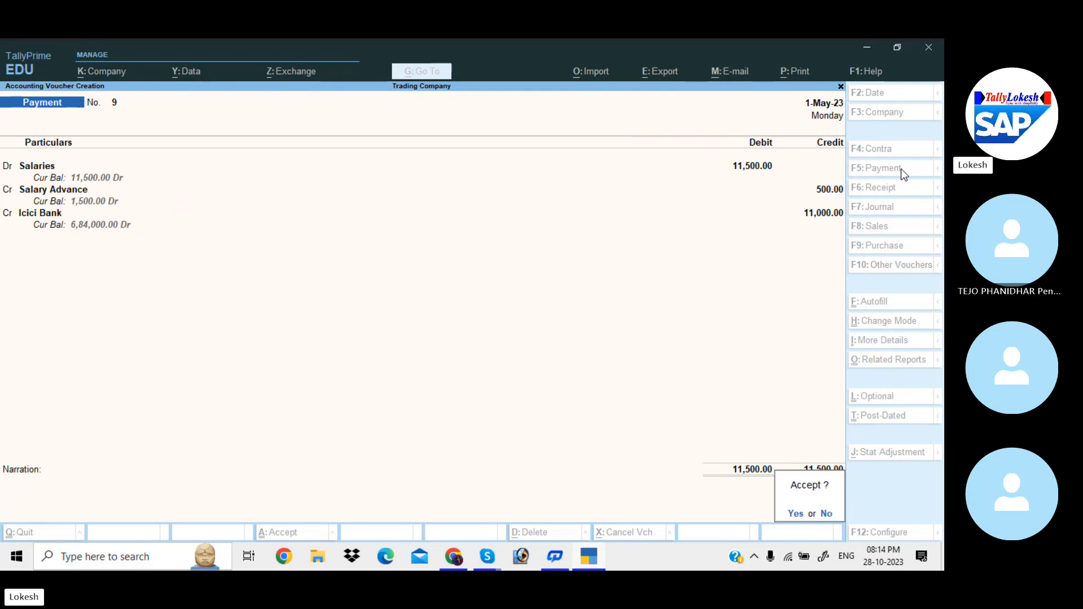
pyautogui.press('Return')
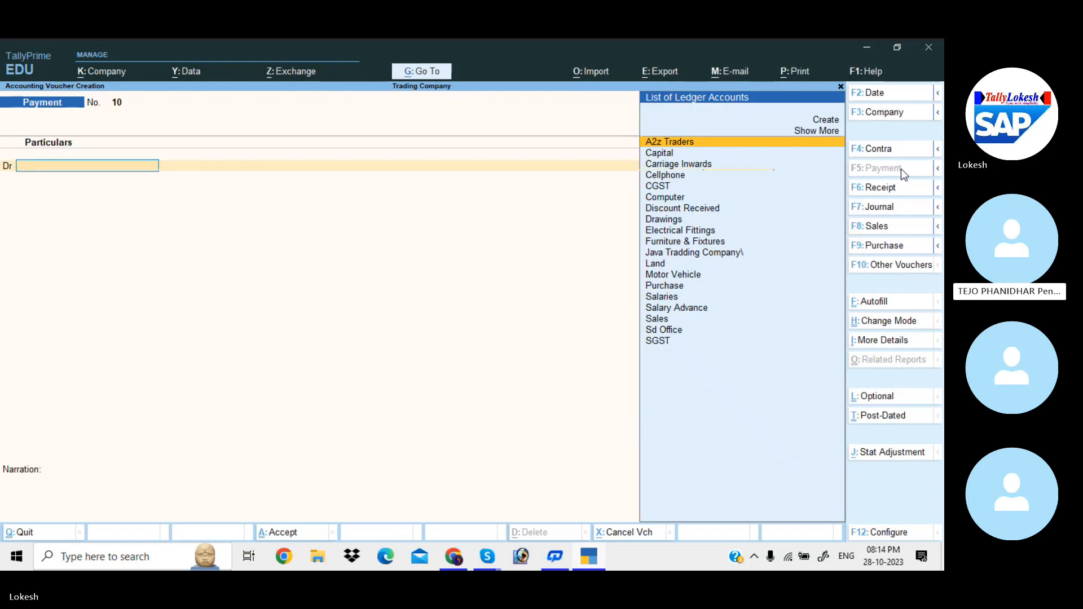
# Switch to a sales voucher and enable separate Actual and Billed Quantity columns in invoices in the company features
pyautogui.press('Return')
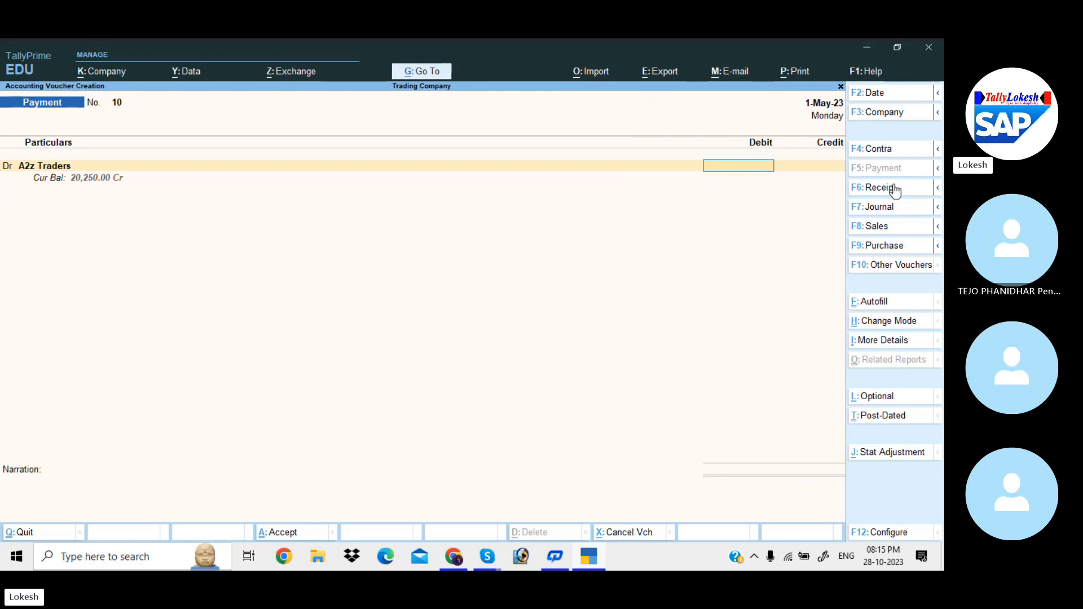
pyautogui.click(901, 233)
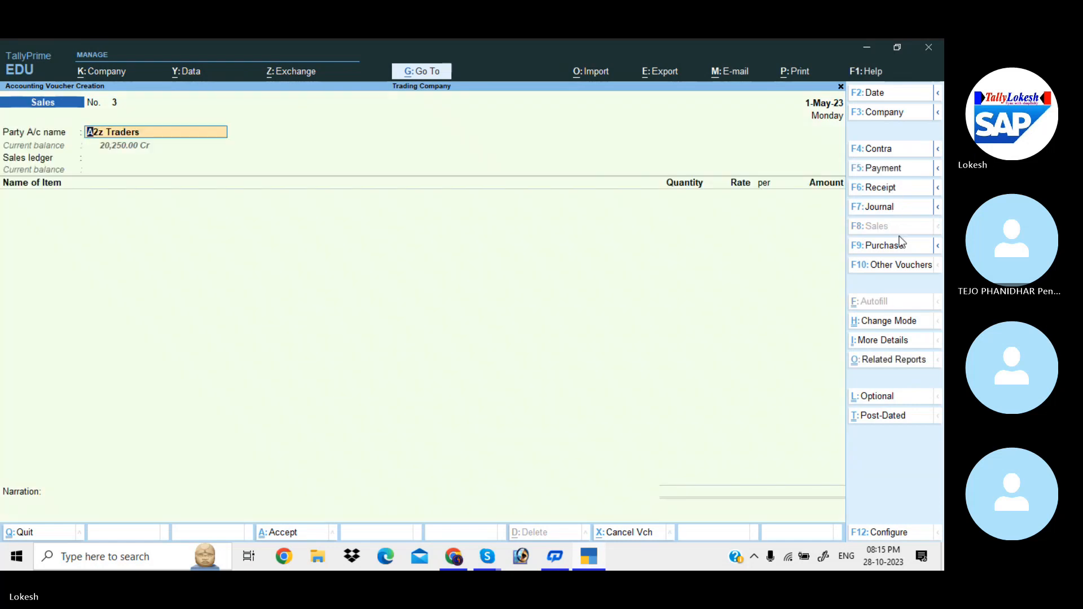
pyautogui.click(107, 72)
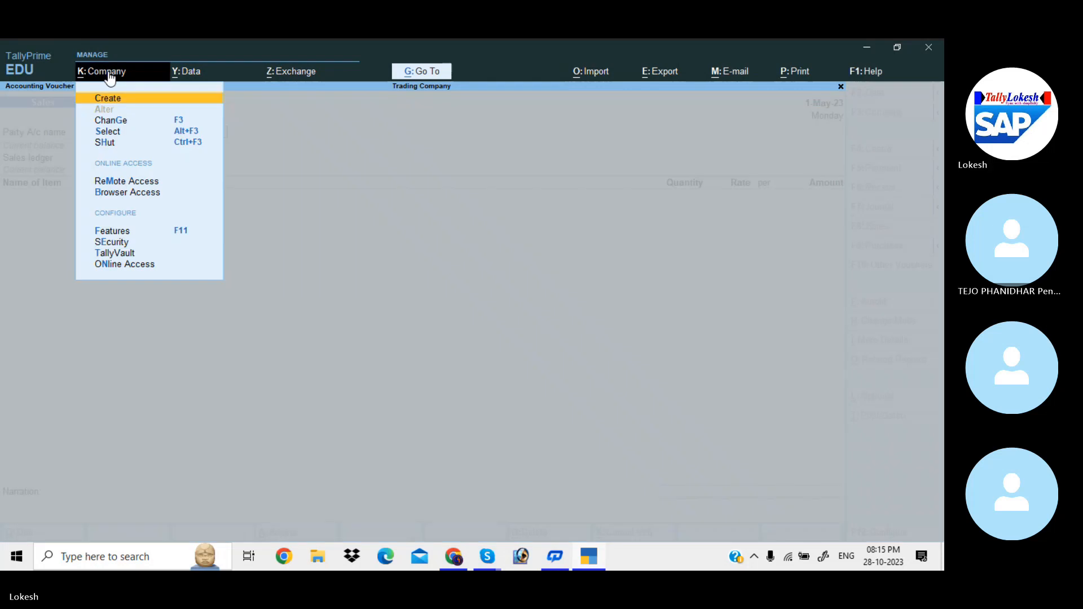
pyautogui.click(136, 231)
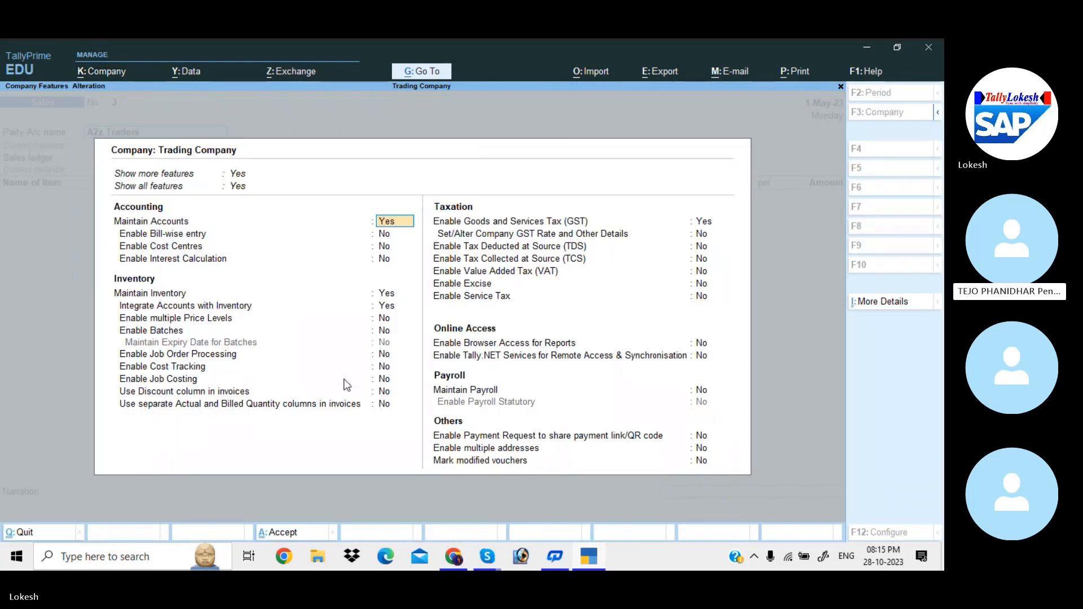
pyautogui.click(383, 406)
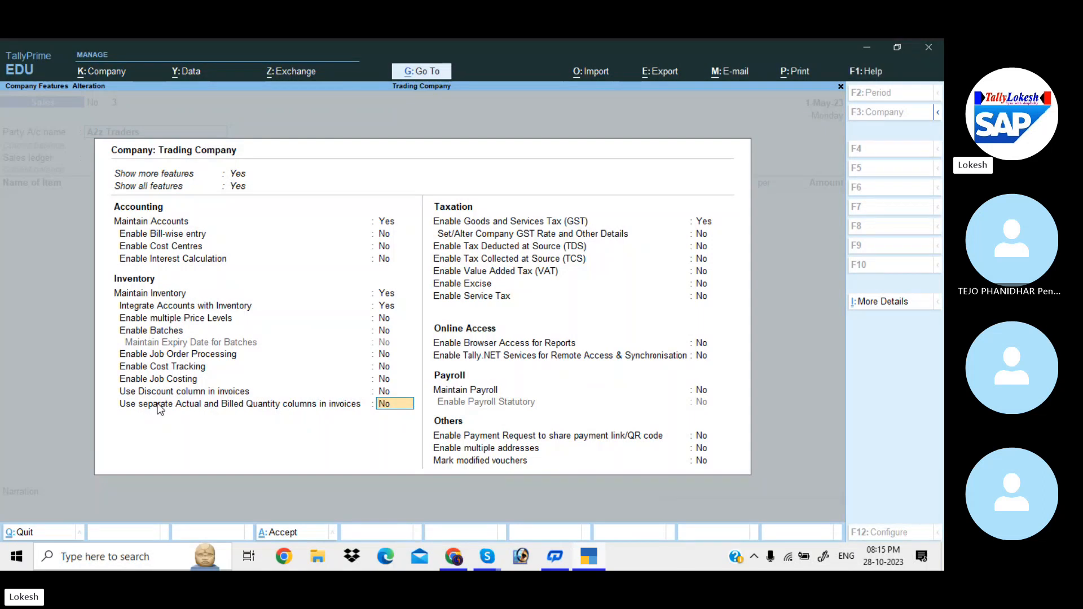
pyautogui.write('y')
pyautogui.press('Return')
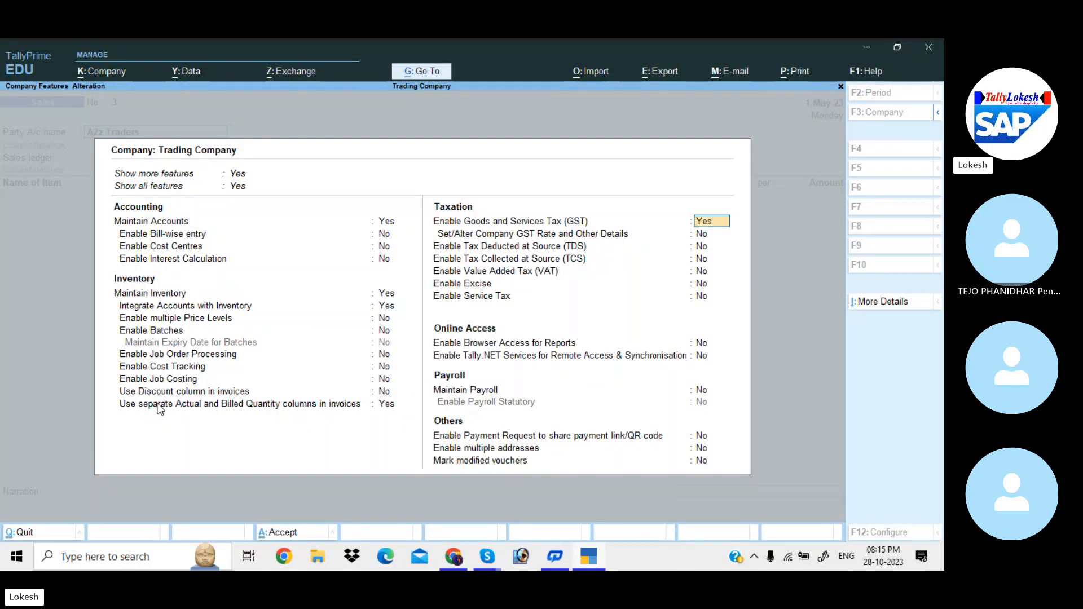
pyautogui.hotkey('ctrl', 'a')
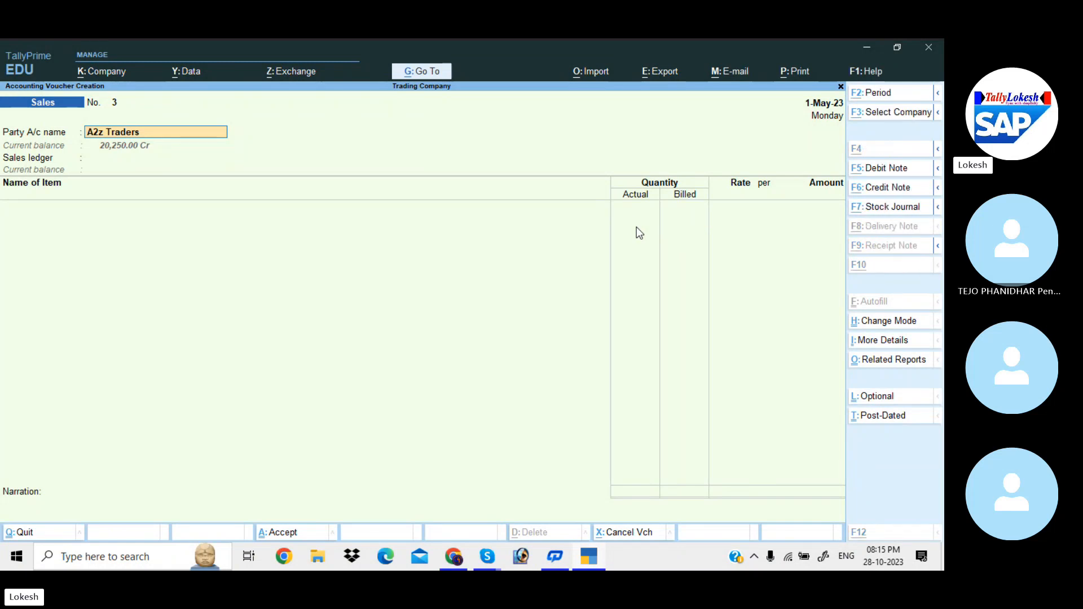
# Create a Raja Traders party ledger under Sundry Creditors, keeping the mailing name, Andhra Pradesh and India, with no address
pyautogui.hotkey('alt', 'c')
pyautogui.write('Raja')
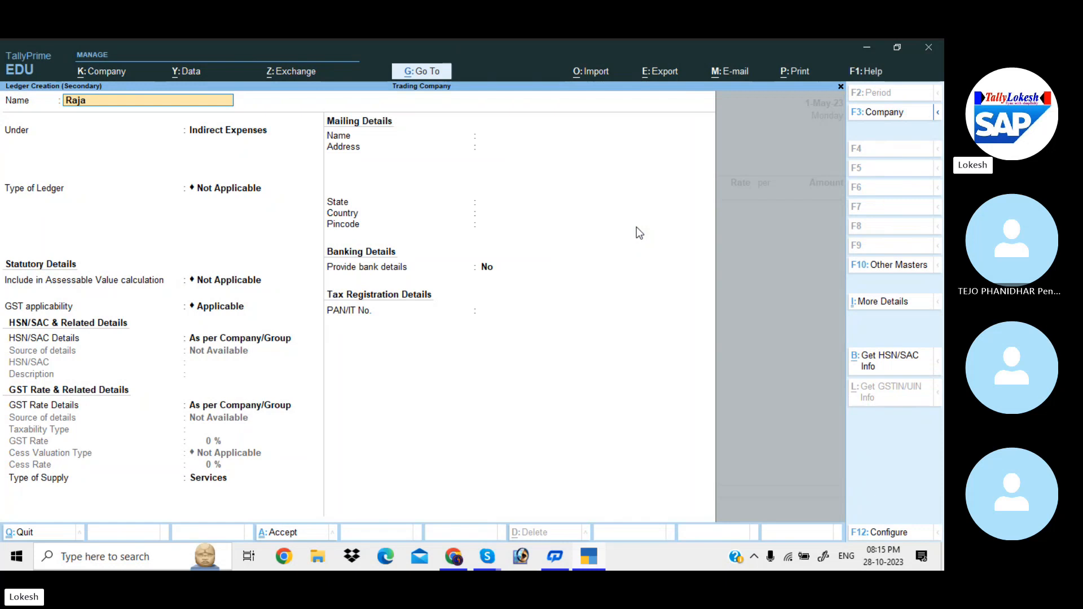
pyautogui.write(' Traders')
pyautogui.press('Return')
pyautogui.write('Sun')
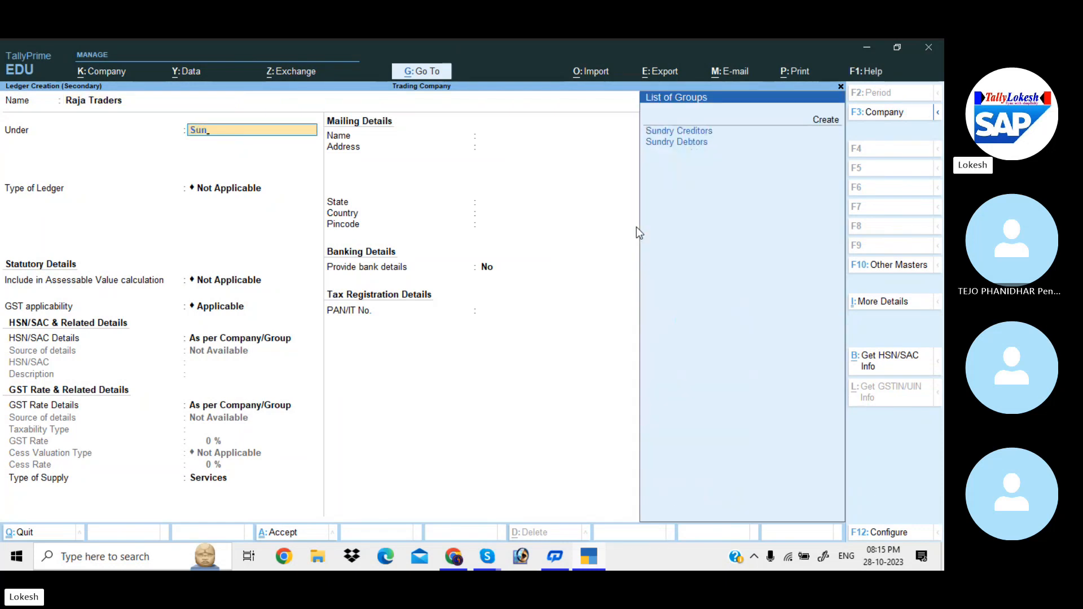
pyautogui.press('Return')
pyautogui.press('Return')
pyautogui.press('Return')
pyautogui.press('Return')
pyautogui.press('Return')
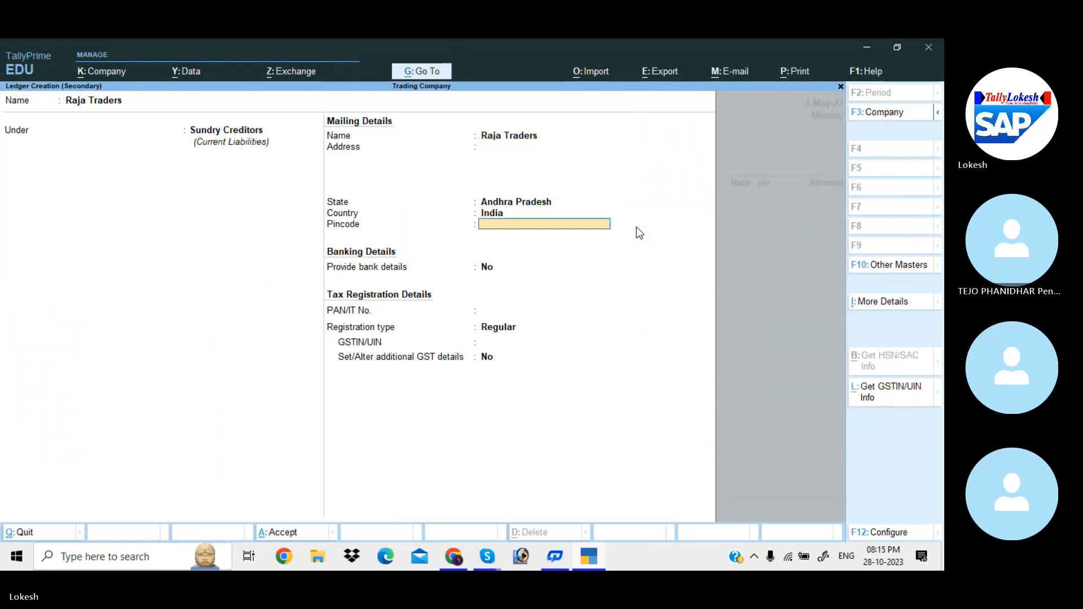
# Leave the pincode, bank and PAN details at their defaults, fill in the GSTIN/UIN field and save the Raja Traders ledger
pyautogui.press('Return')
pyautogui.press('Return')
pyautogui.press('Return')
pyautogui.press('Return')
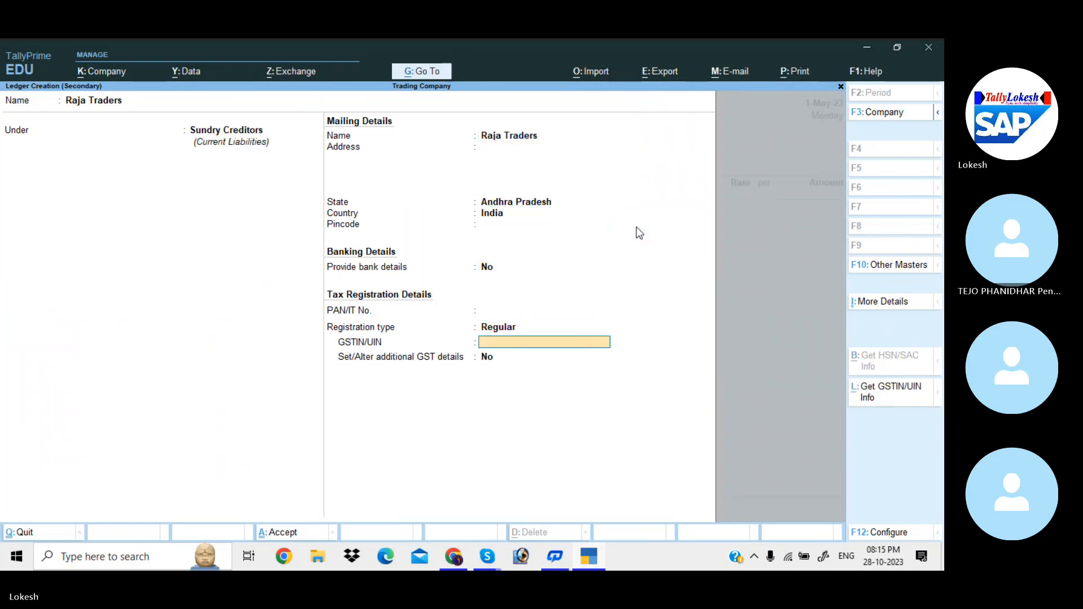
pyautogui.write('37')
pyautogui.press('Return')
pyautogui.press('Return')
pyautogui.press('Return')
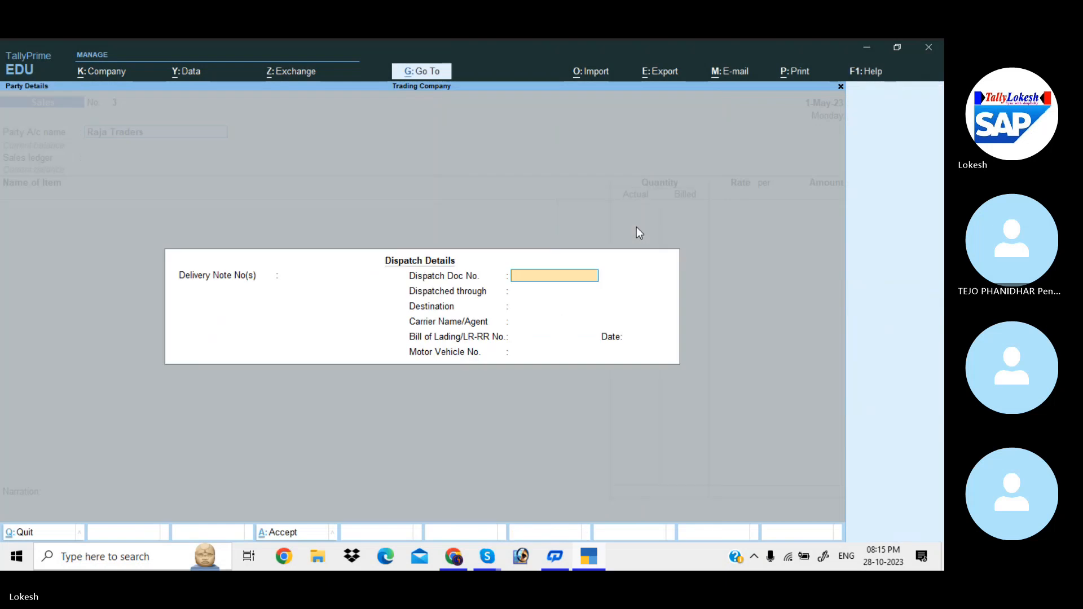
# Leave the dispatch details blank and accept the remaining party details for Raja Traders at their defaults
pyautogui.press('Return')
pyautogui.press('Return')
pyautogui.press('Return')
pyautogui.press('Return')
pyautogui.press('Return')
pyautogui.press('Return')
pyautogui.press('Return')
pyautogui.press('Return')
pyautogui.press('Return')
pyautogui.press('Return')
pyautogui.press('Return')
pyautogui.press('Return')
pyautogui.press('Return')
pyautogui.press('Return')
pyautogui.press('Return')
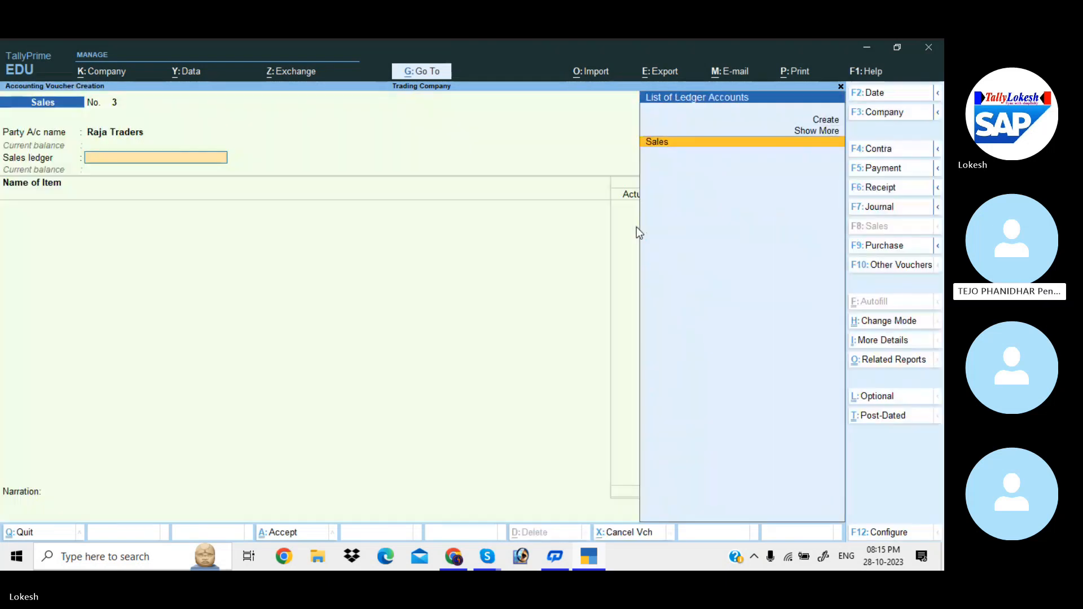
# Convert the voucher to a purchase voucher for Raja Traders, using the Purchase ledger
pyautogui.press('Return')
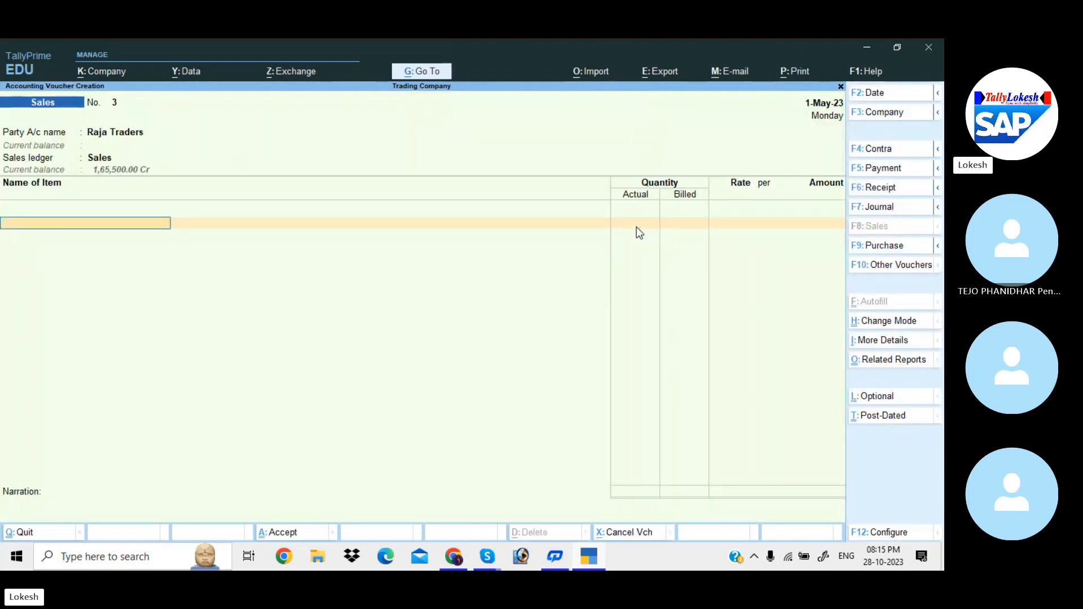
pyautogui.click(905, 252)
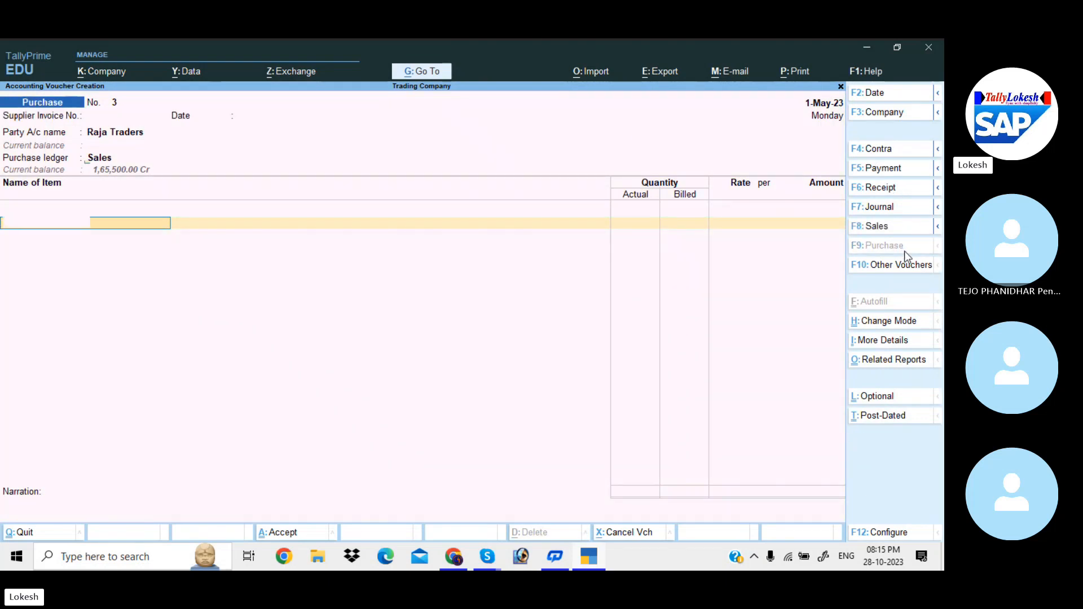
pyautogui.press('Return')
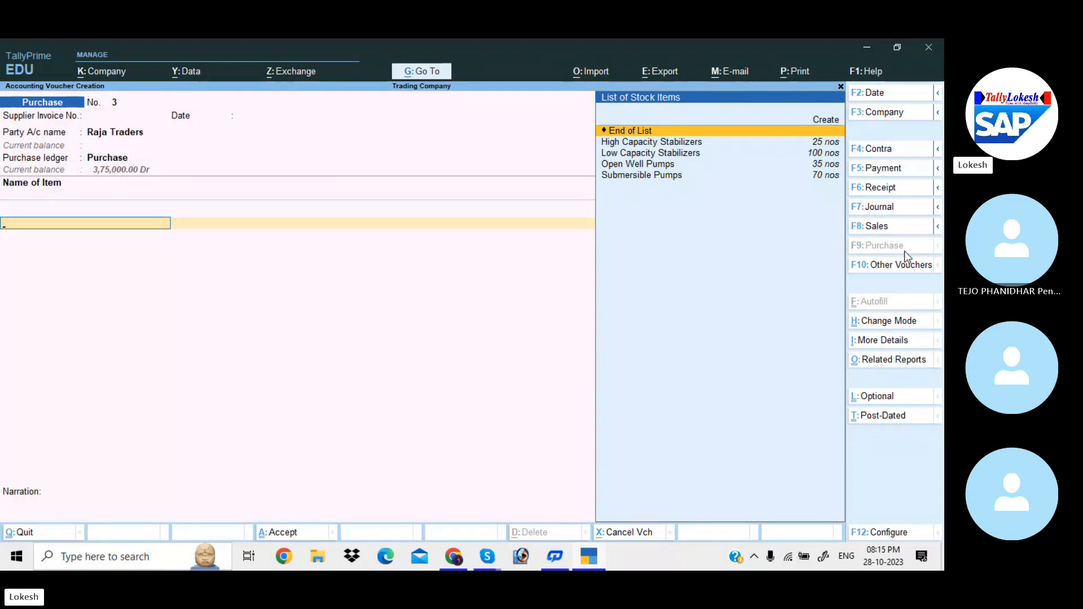
# Add High Capacity Stabilizers with actual quantity 55 nos, billed quantity 50 nos and rate 650
pyautogui.write('h')
pyautogui.press('Return')
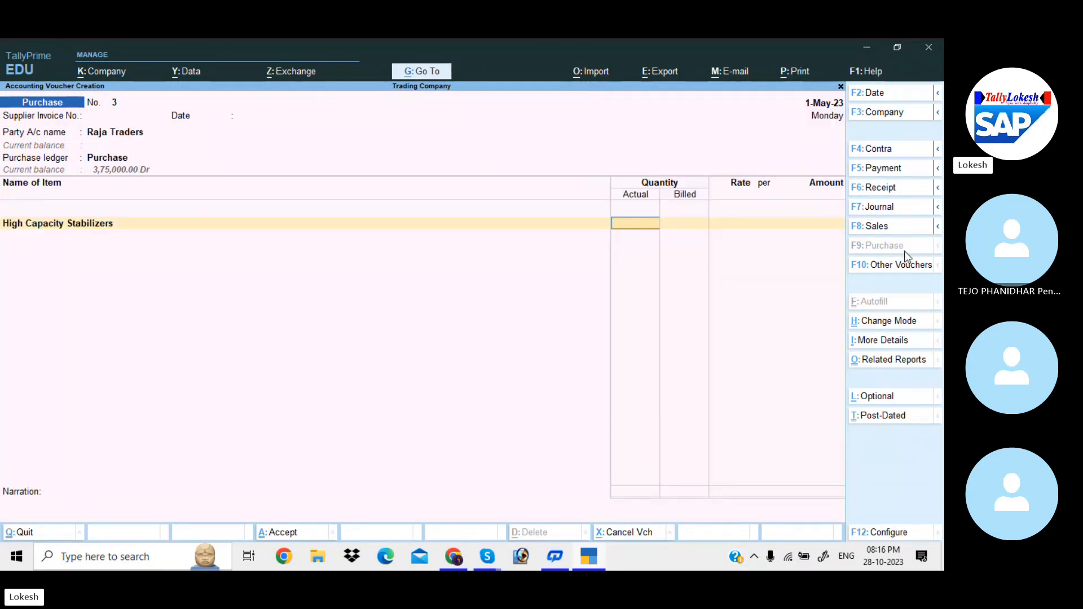
pyautogui.write('55')
pyautogui.press('Return')
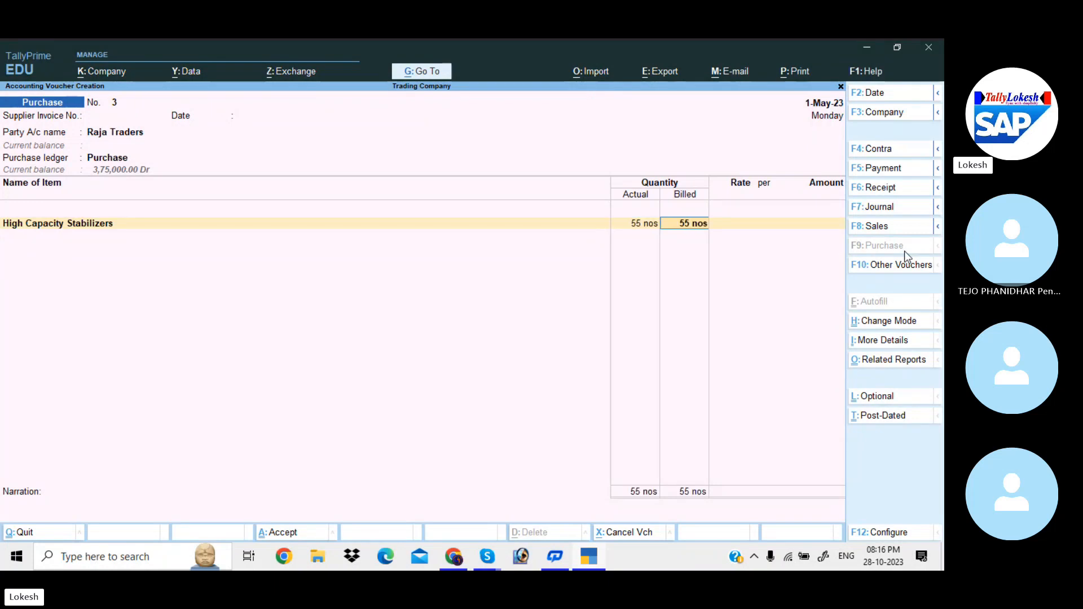
pyautogui.write('50')
pyautogui.press('Return')
pyautogui.write('650')
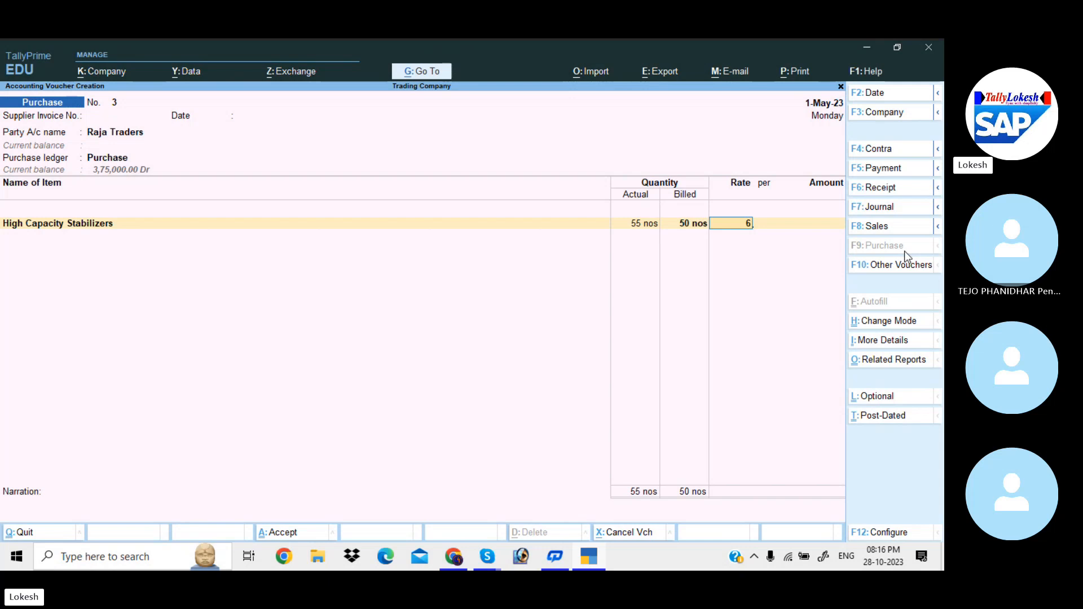
pyautogui.press('Return')
pyautogui.press('Return')
pyautogui.press('Return')
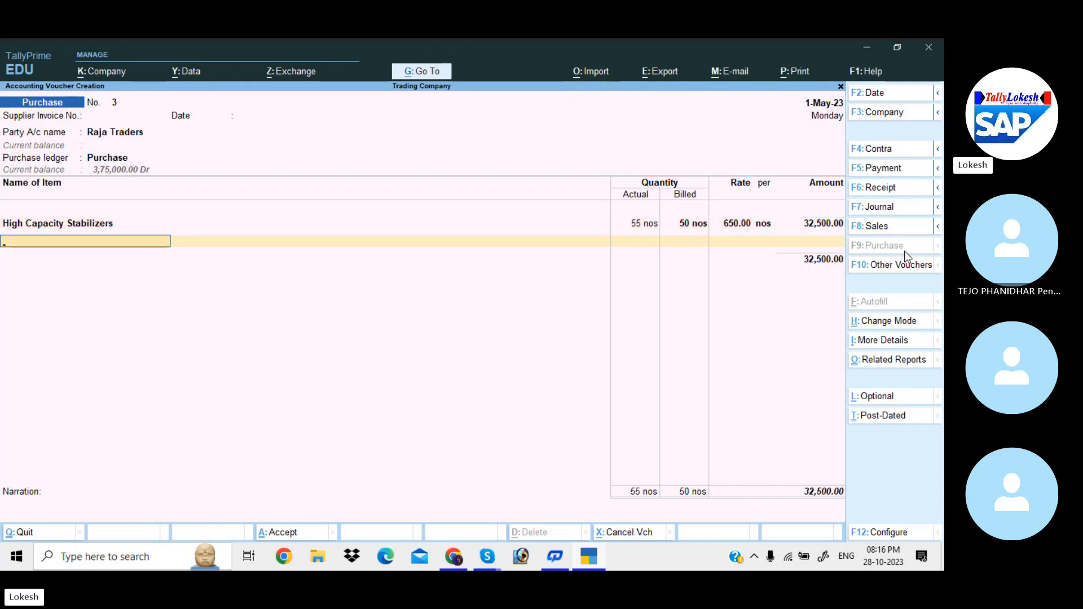
# Add Low Capacity Stabilizers with actual quantity 24 nos, billed quantity 20 nos and rate 400
pyautogui.write('L')
pyautogui.press('Return')
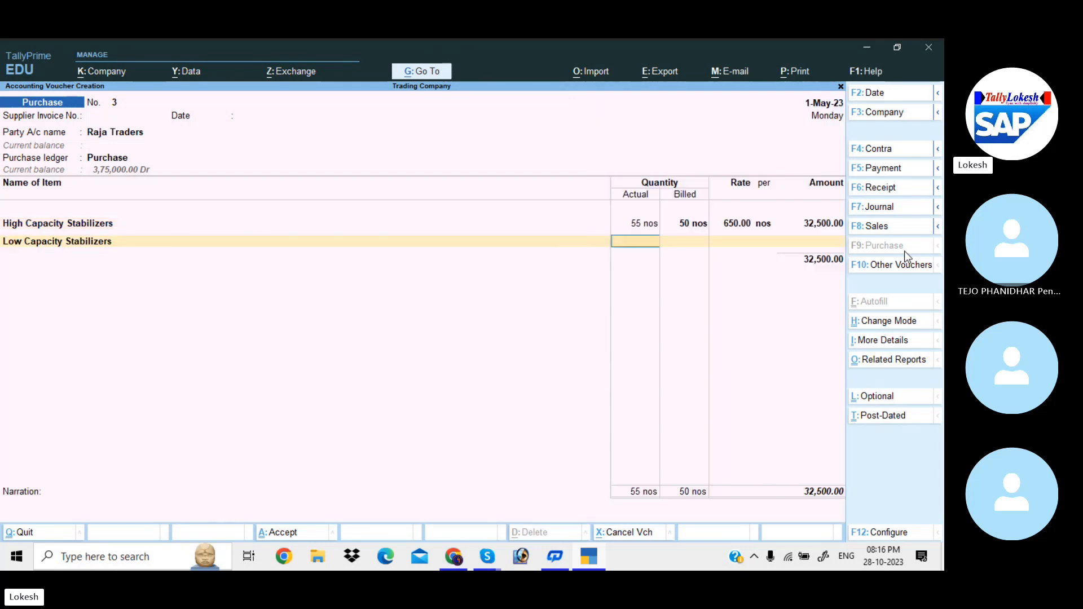
pyautogui.write('24')
pyautogui.press('Return')
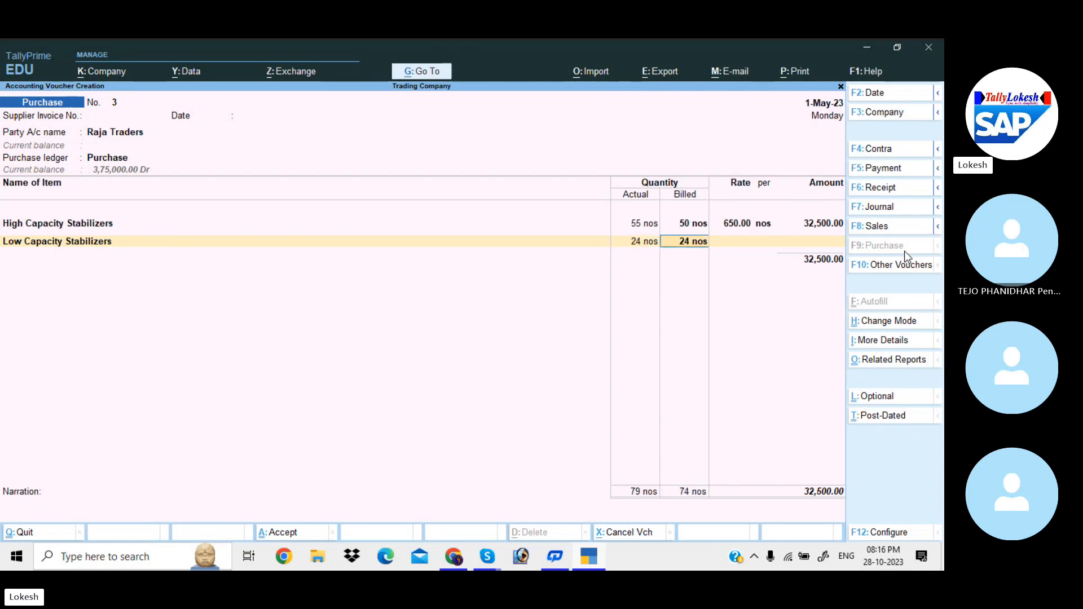
pyautogui.write('20')
pyautogui.press('Return')
pyautogui.write('400')
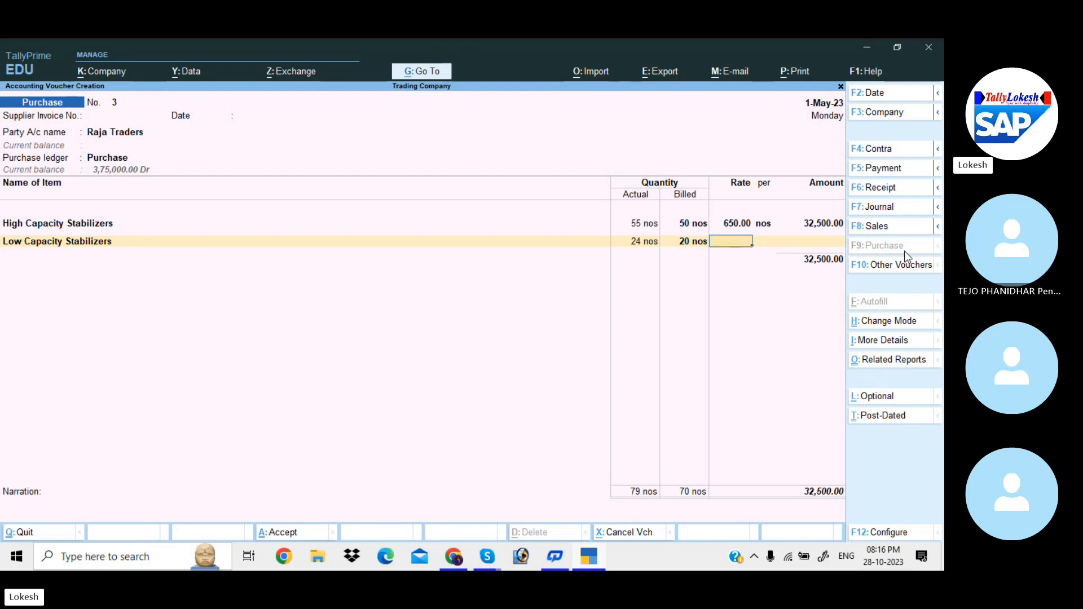
pyautogui.press('Return')
pyautogui.press('Return')
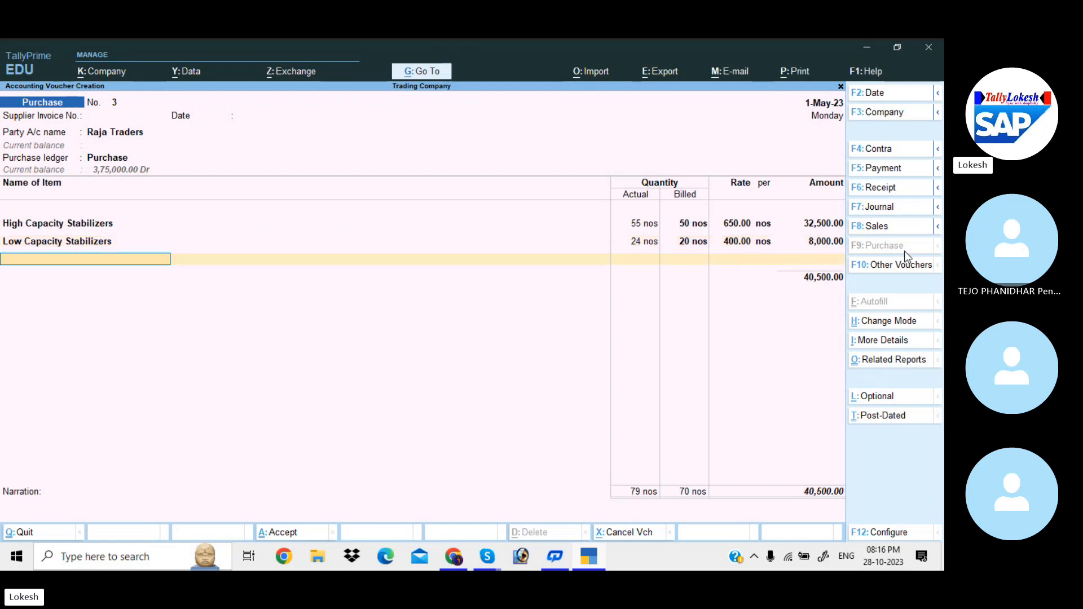
# End the item list and add the CGST and SGST ledgers with their calculated amounts to the purchase voucher
pyautogui.press('Return')
pyautogui.write('Cg')
pyautogui.press('Return')
pyautogui.press('Return')
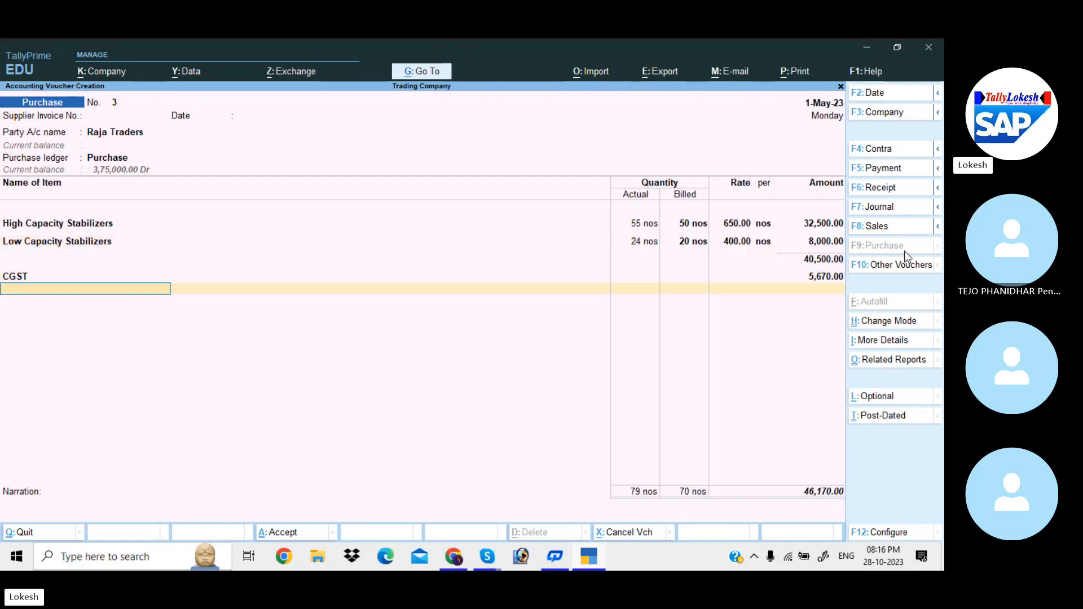
pyautogui.write('Sg')
pyautogui.press('Return')
pyautogui.press('Return')
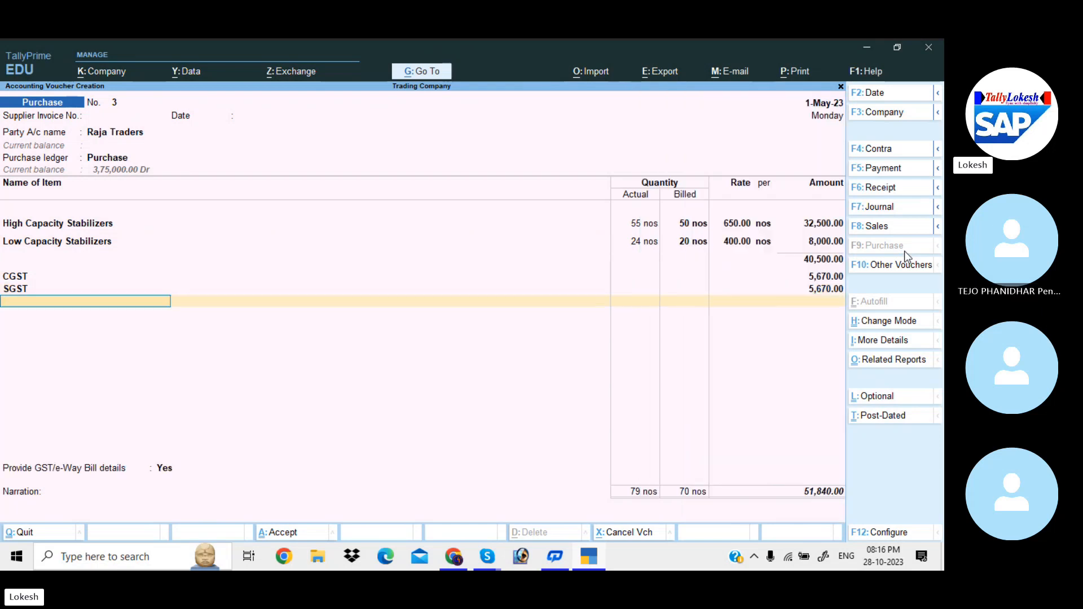
# Set Provide GST/e-Way Bill details to No, leave the narration blank and accept the purchase voucher
pyautogui.press('Return')
pyautogui.press('Up')
pyautogui.press('Return')
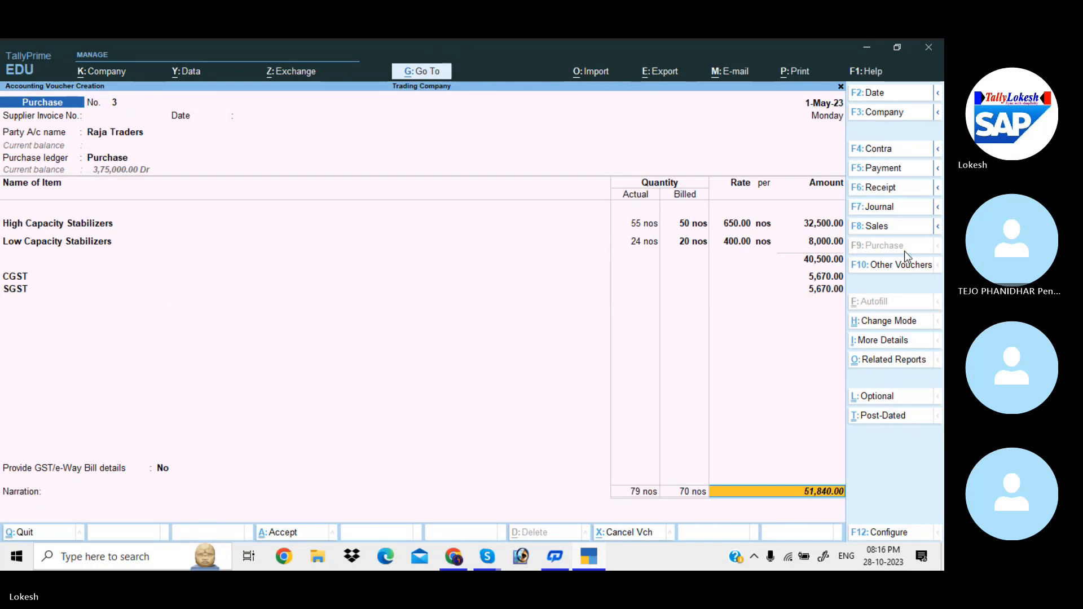
pyautogui.press('Return')
pyautogui.press('Return')
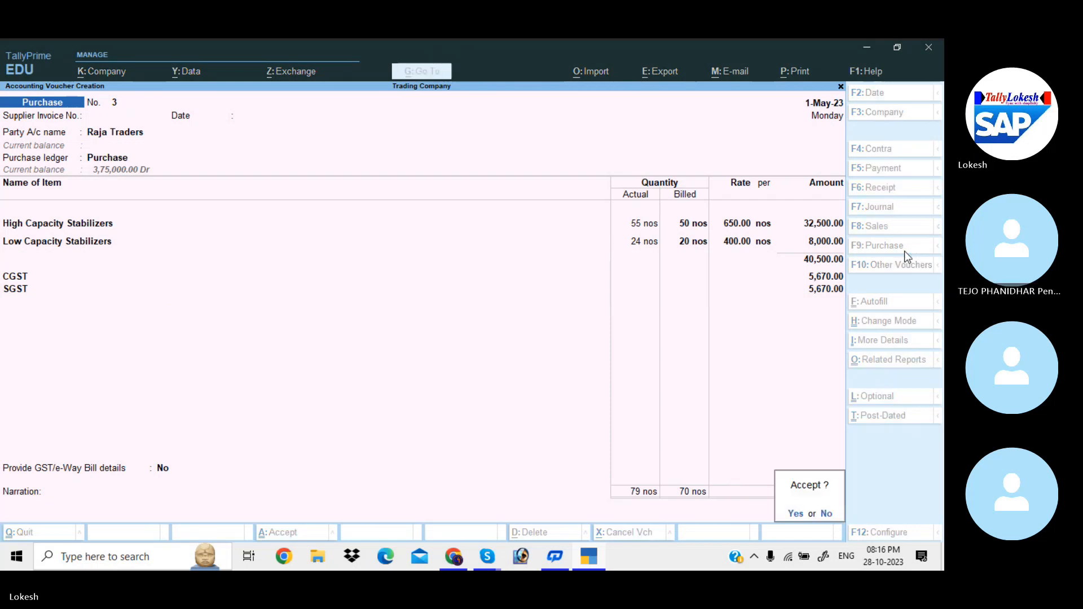
pyautogui.press('Return')
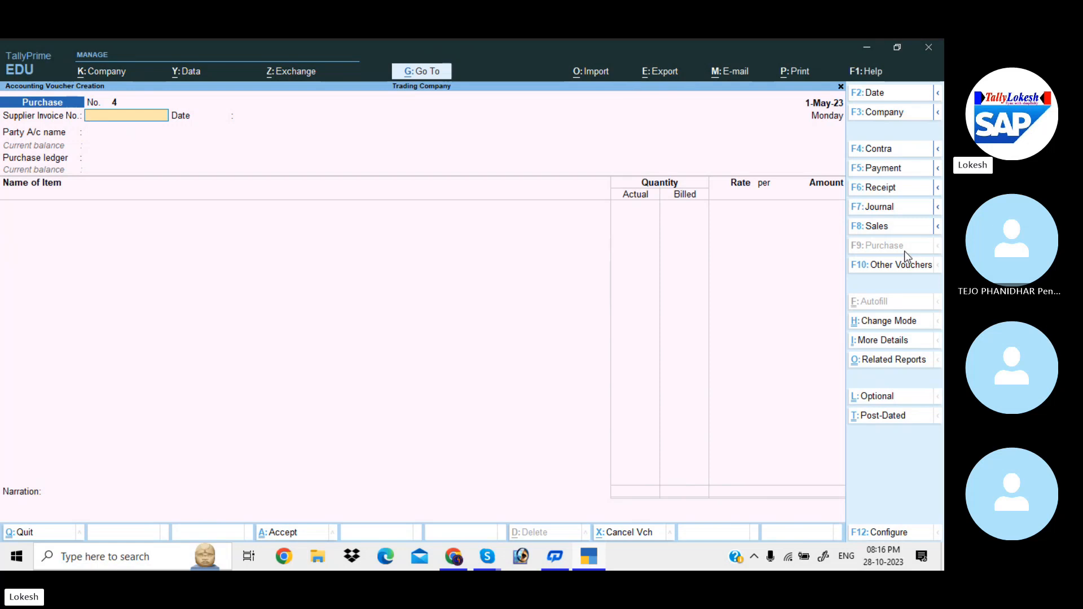
# Start a payment voucher and debit A2z Traders with 6,45,450
pyautogui.click(897, 170)
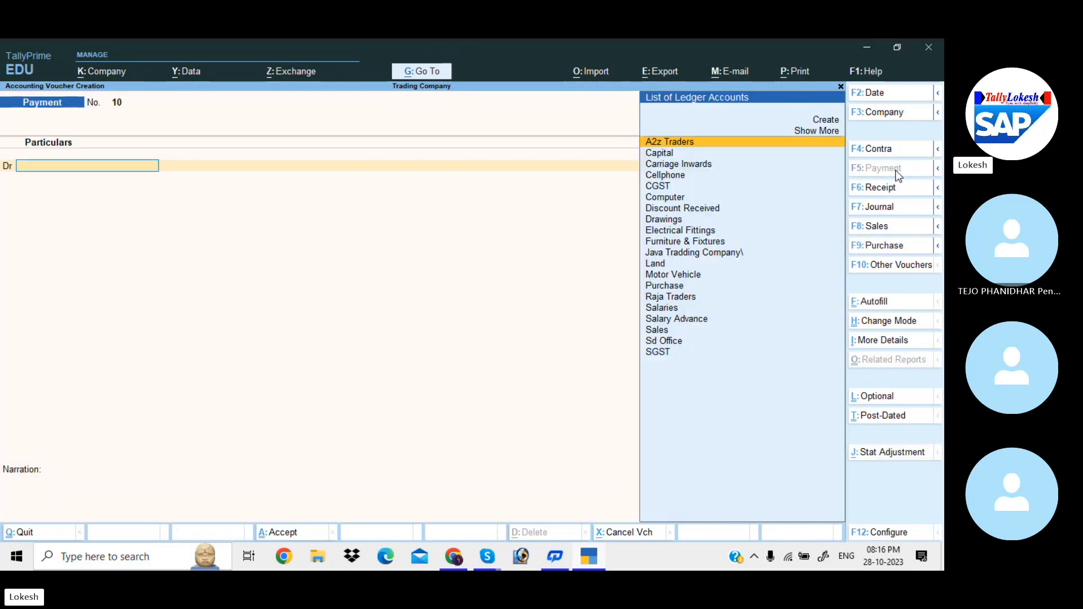
pyautogui.press('Return')
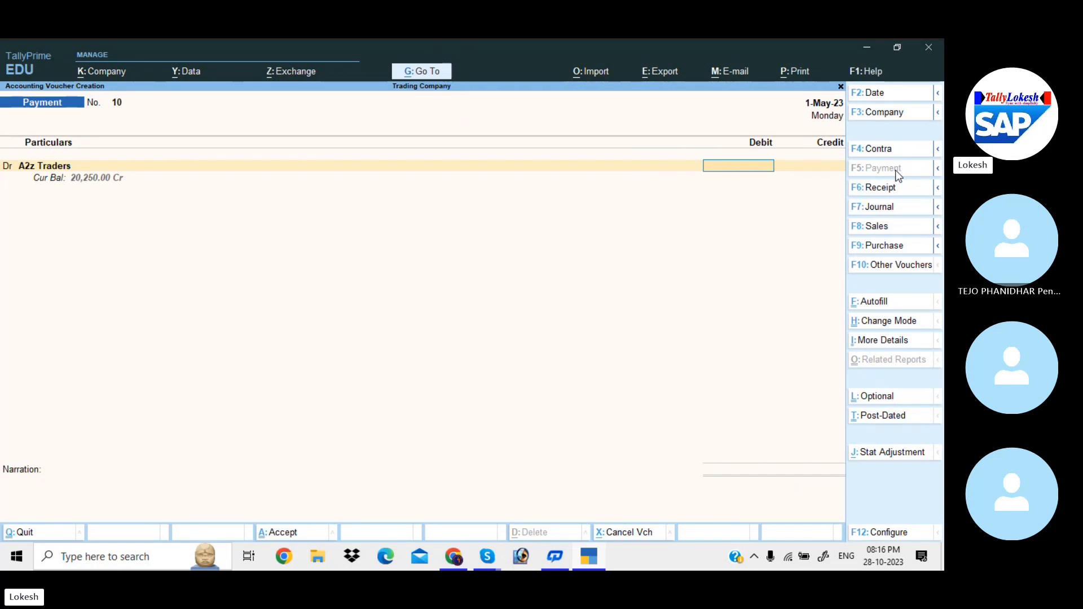
pyautogui.write('6,45,450')
pyautogui.press('Return')
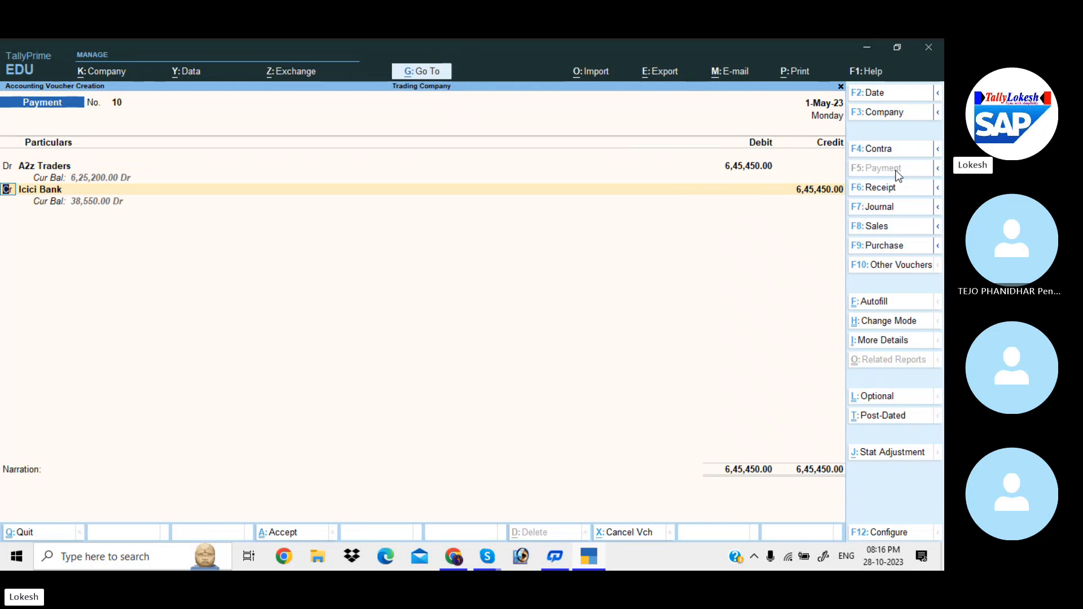
# Change the payment's second line to a debit and create an Interest Paid ledger under Indirect Expenses for it
pyautogui.write('d')
pyautogui.press('Return')
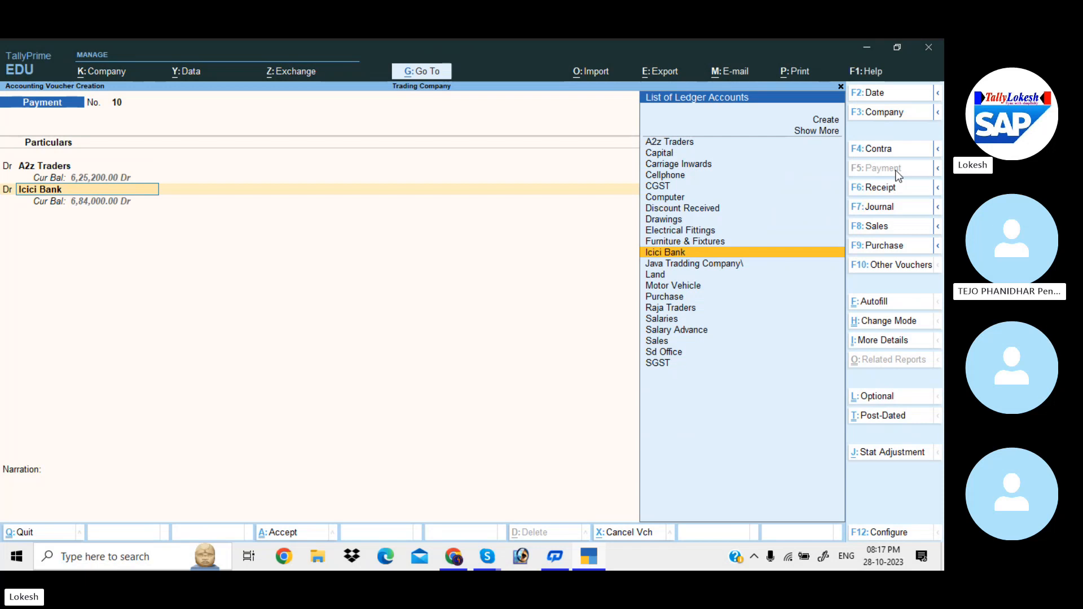
pyautogui.hotkey('alt', 'c')
pyautogui.write('In')
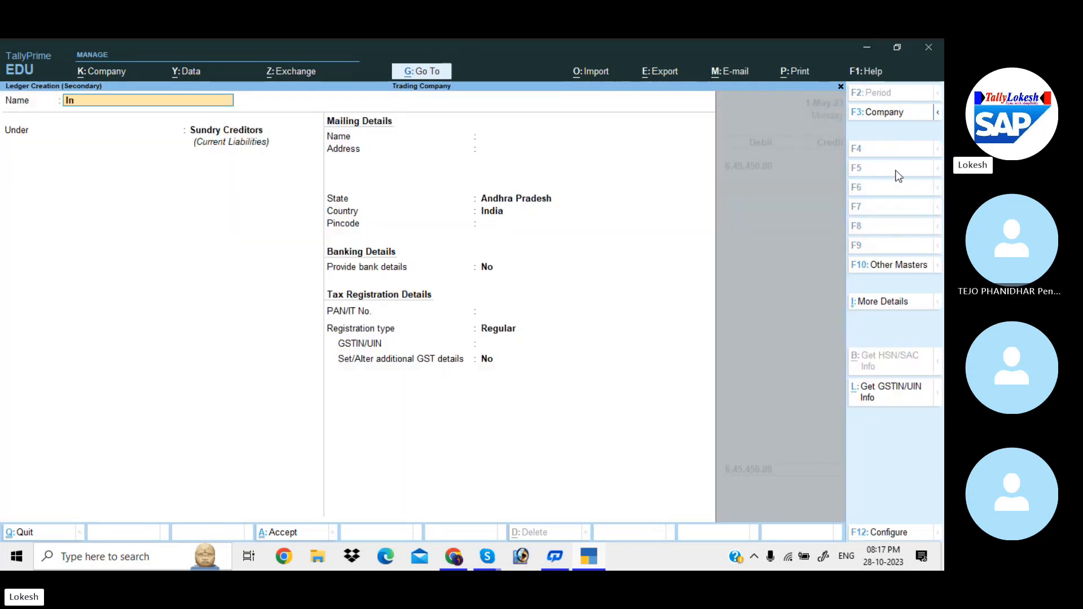
pyautogui.write('terest')
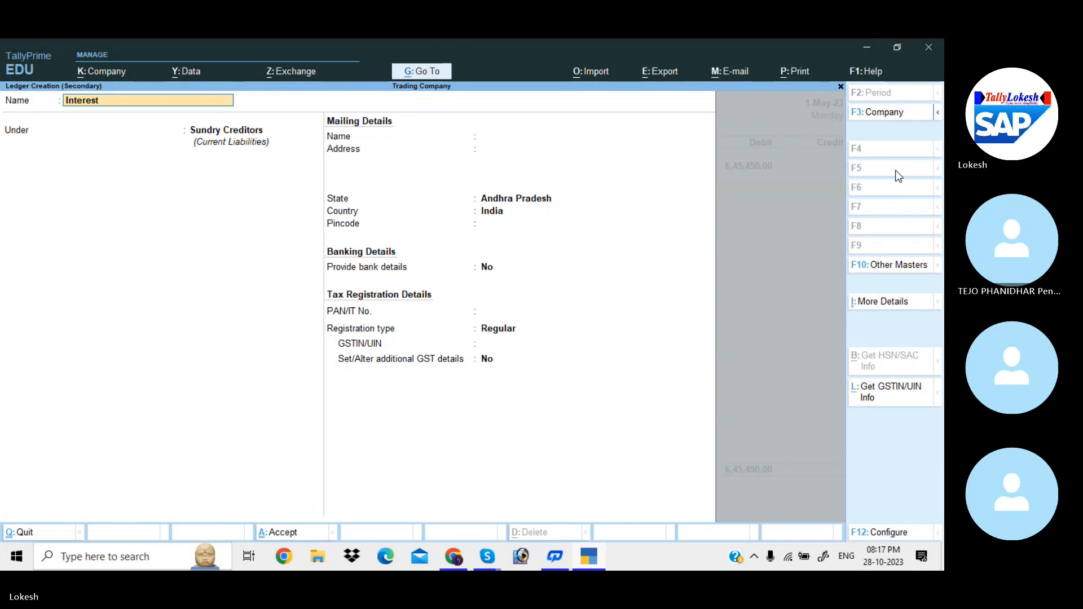
pyautogui.write(' Paid')
pyautogui.press('Return')
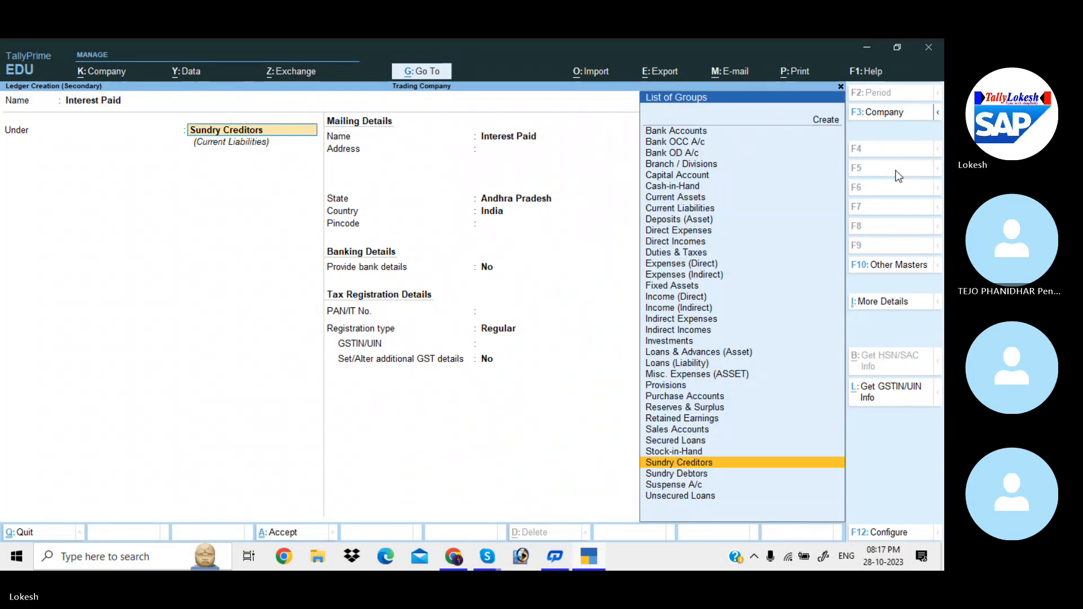
pyautogui.write('Ind')
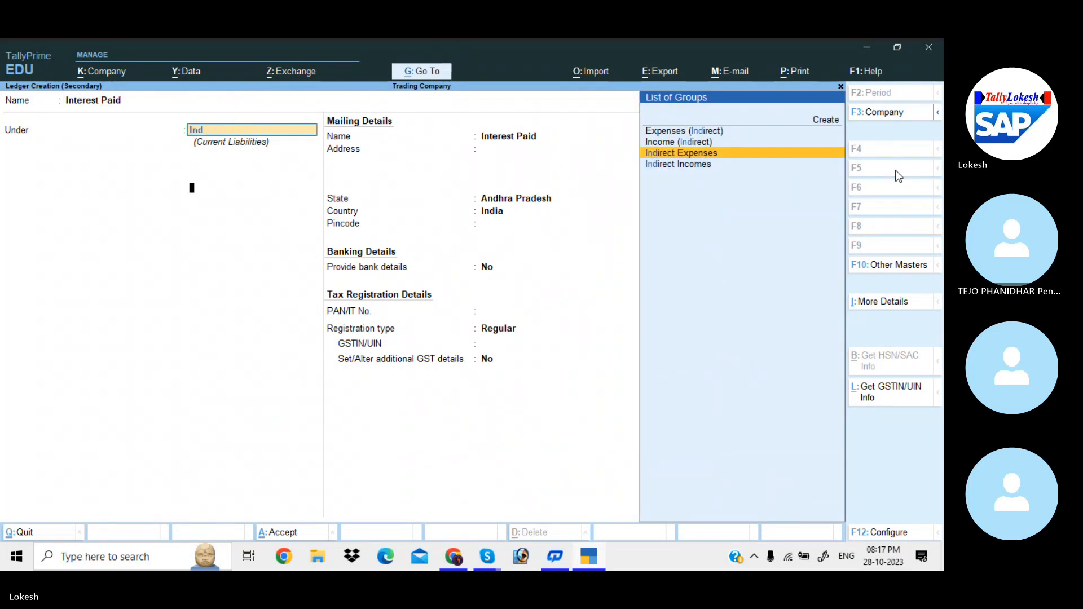
pyautogui.press('Return')
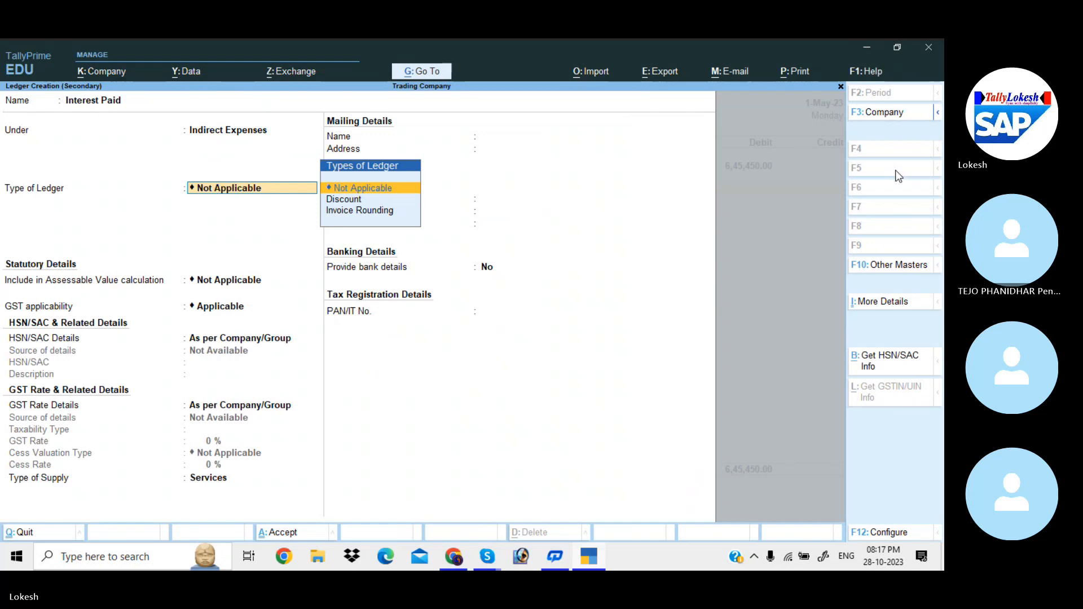
pyautogui.hotkey('ctrl', 'a')
# Debit Interest Paid with 1,945 in the payment voucher
pyautogui.write('1')
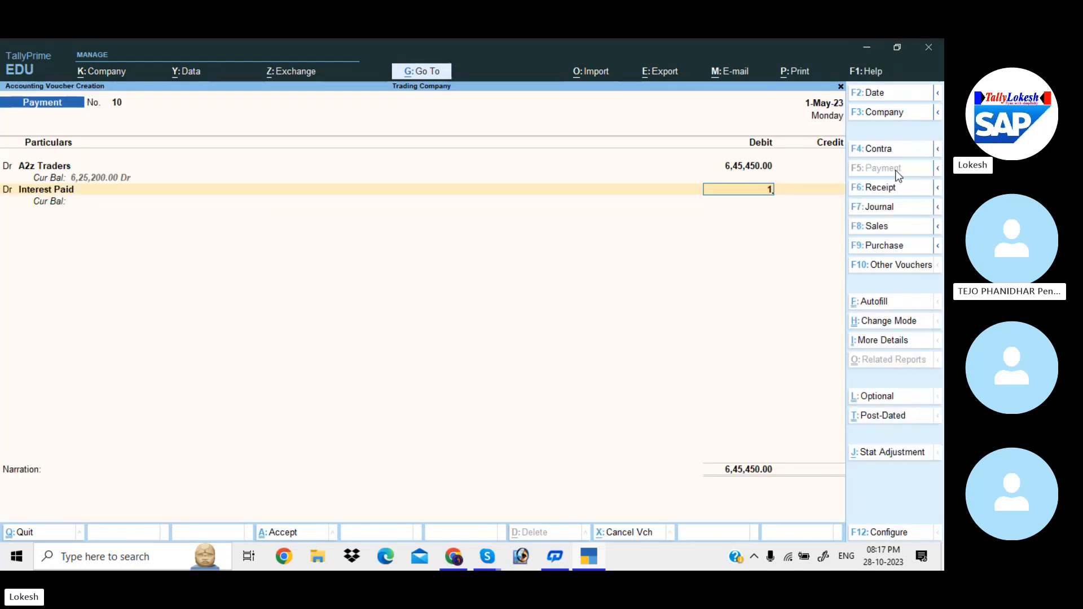
pyautogui.write('945')
pyautogui.press('Return')
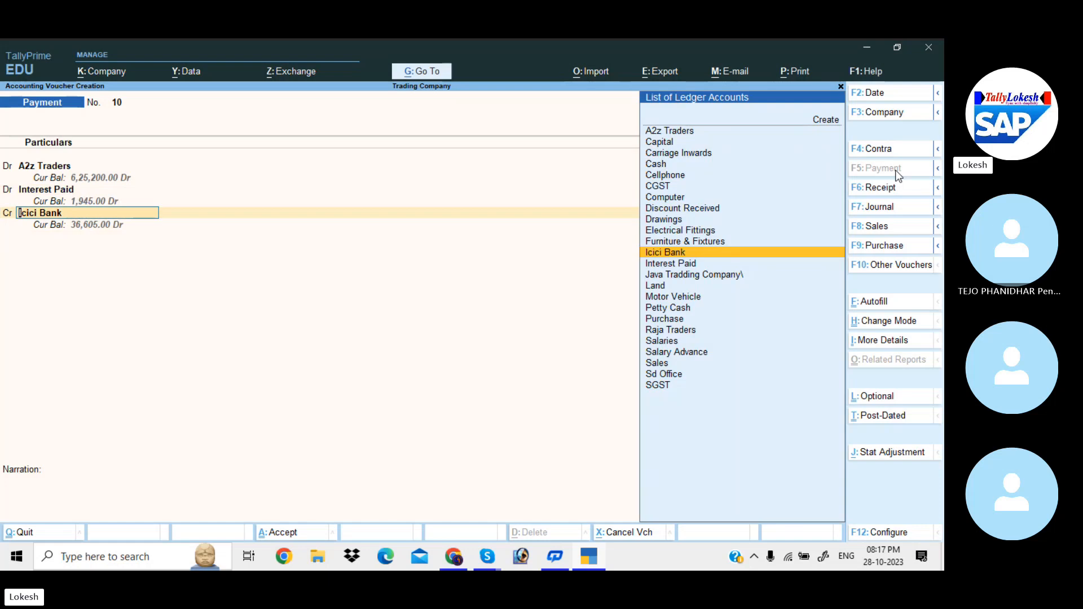
# Credit Icici Bank with 6,47,395, keep the cheque allocation dated 1-May-23 and accept the payment voucher
pyautogui.press('Return')
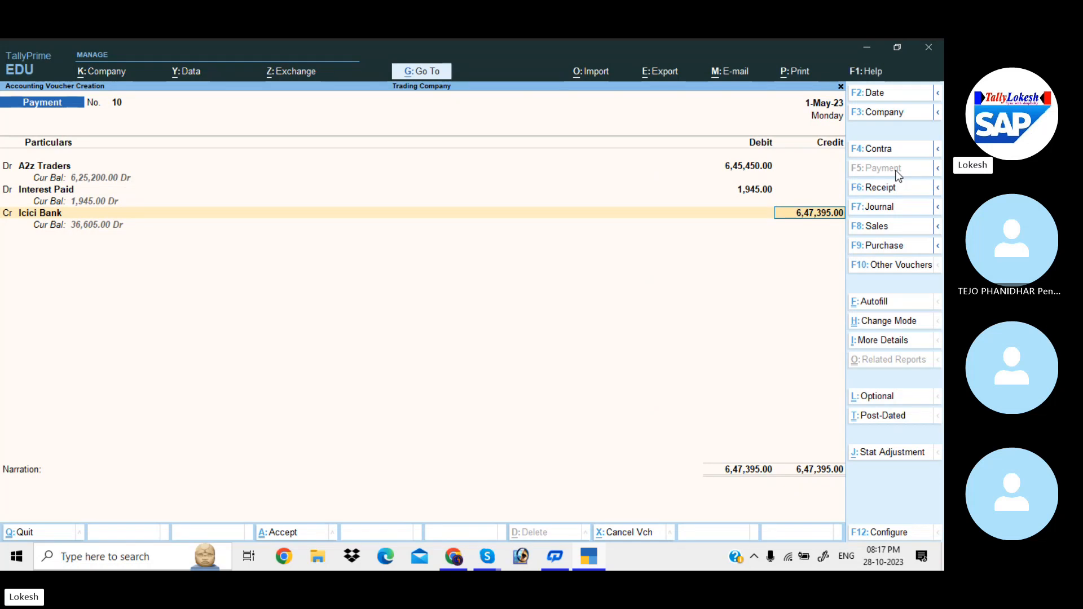
pyautogui.press('Return')
pyautogui.press('Return')
pyautogui.press('Return')
pyautogui.press('Return')
pyautogui.press('Return')
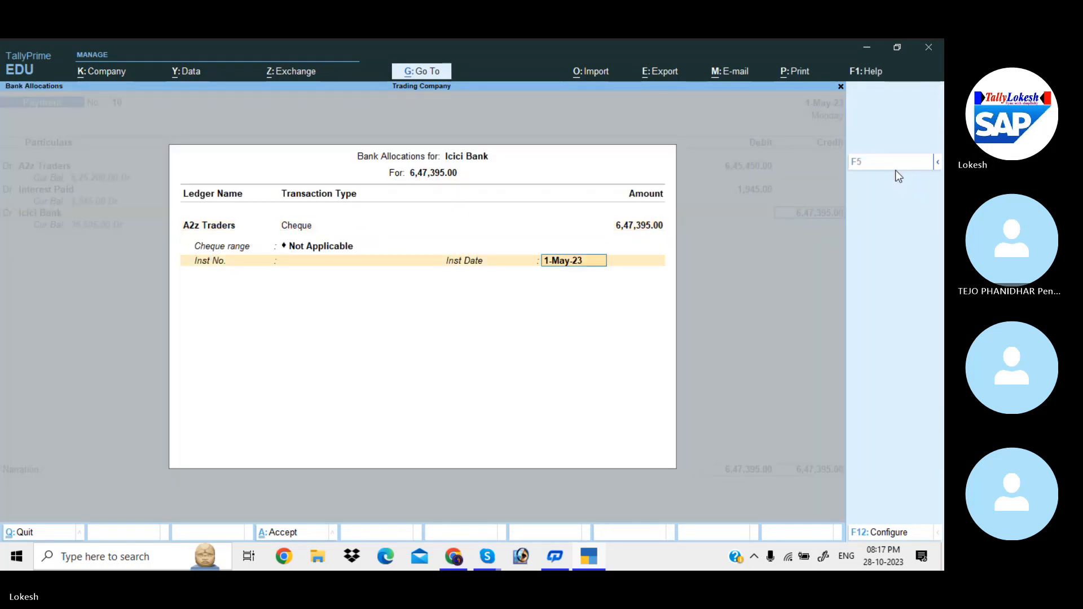
pyautogui.press('Return')
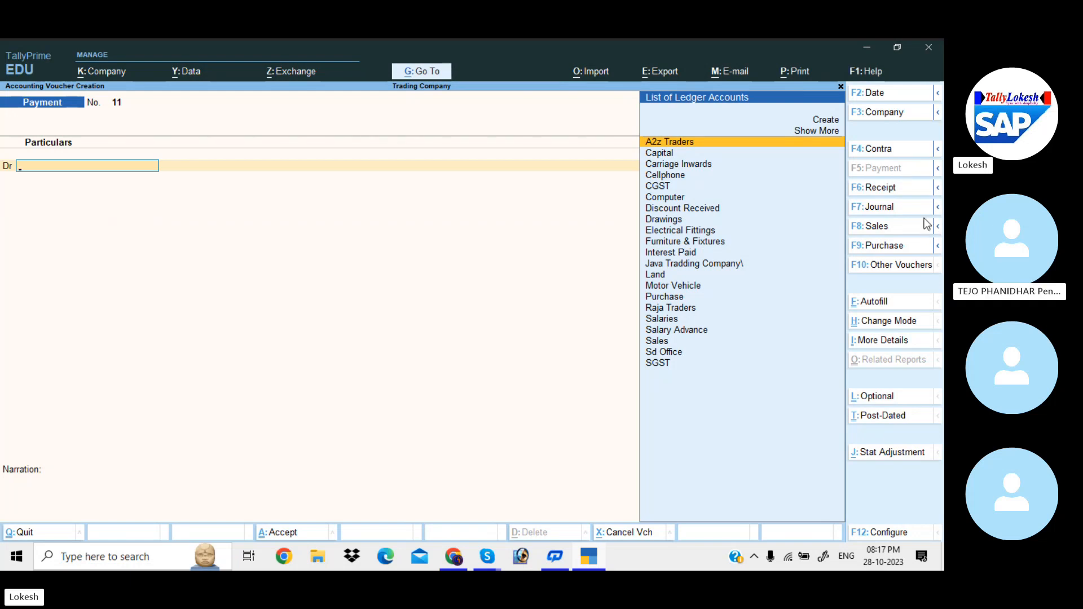
# Start a sales voucher for Java Tradding Company\, keep the default dispatch and party details, and choose the Sales ledger
pyautogui.click(889, 225)
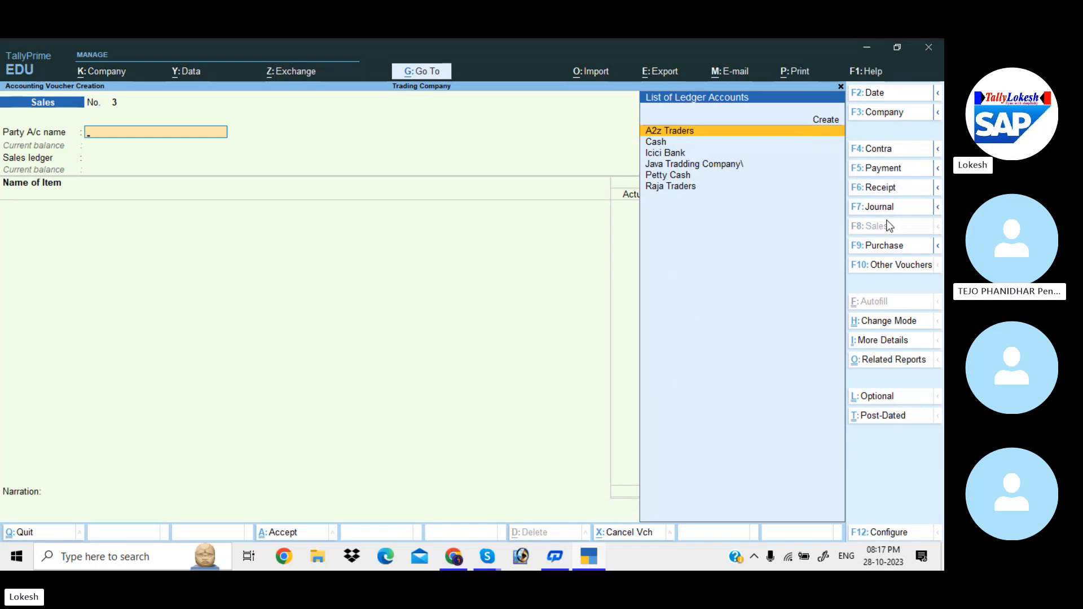
pyautogui.press('Down')
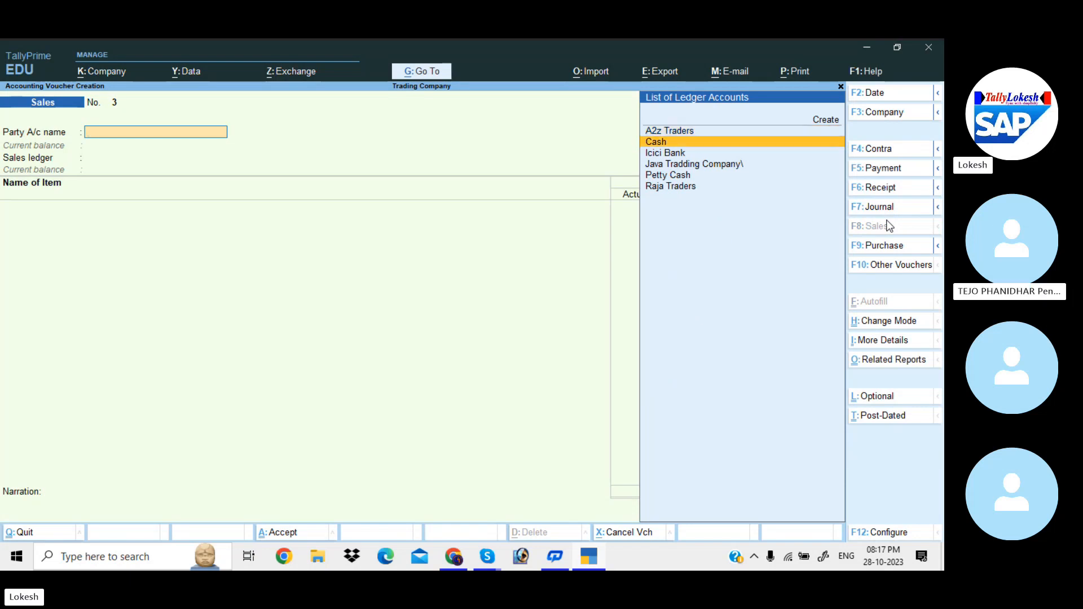
pyautogui.press('Down')
pyautogui.press('Down')
pyautogui.press('Return')
pyautogui.press('Return')
pyautogui.press('Return')
pyautogui.press('Return')
pyautogui.press('Return')
pyautogui.press('Return')
pyautogui.press('Return')
pyautogui.press('Return')
pyautogui.press('Return')
pyautogui.press('Return')
pyautogui.press('Return')
pyautogui.press('Return')
pyautogui.press('Return')
pyautogui.press('Return')
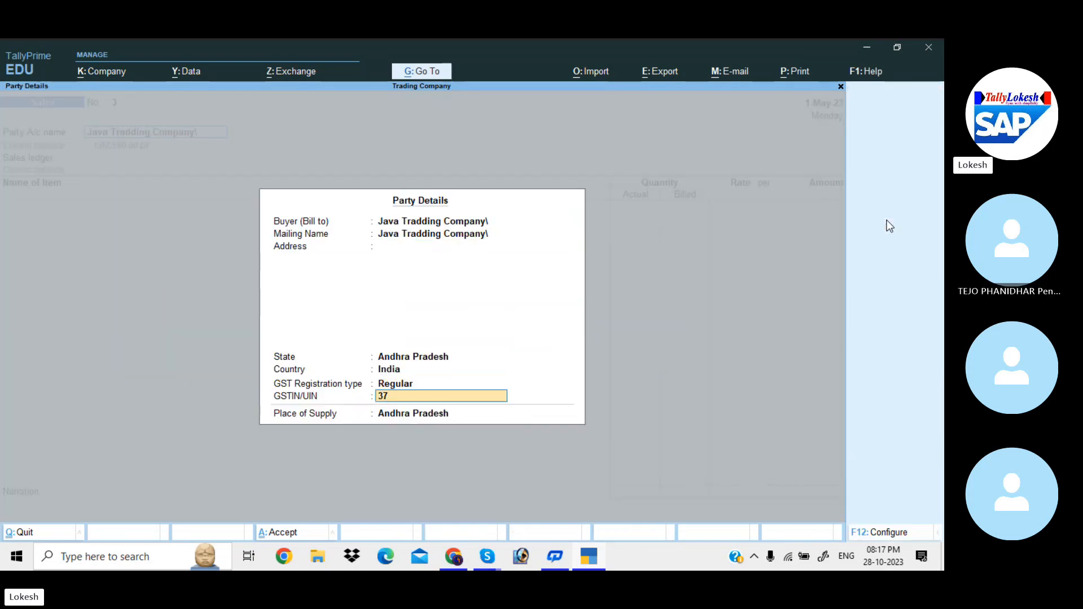
pyautogui.press('Return')
pyautogui.press('Return')
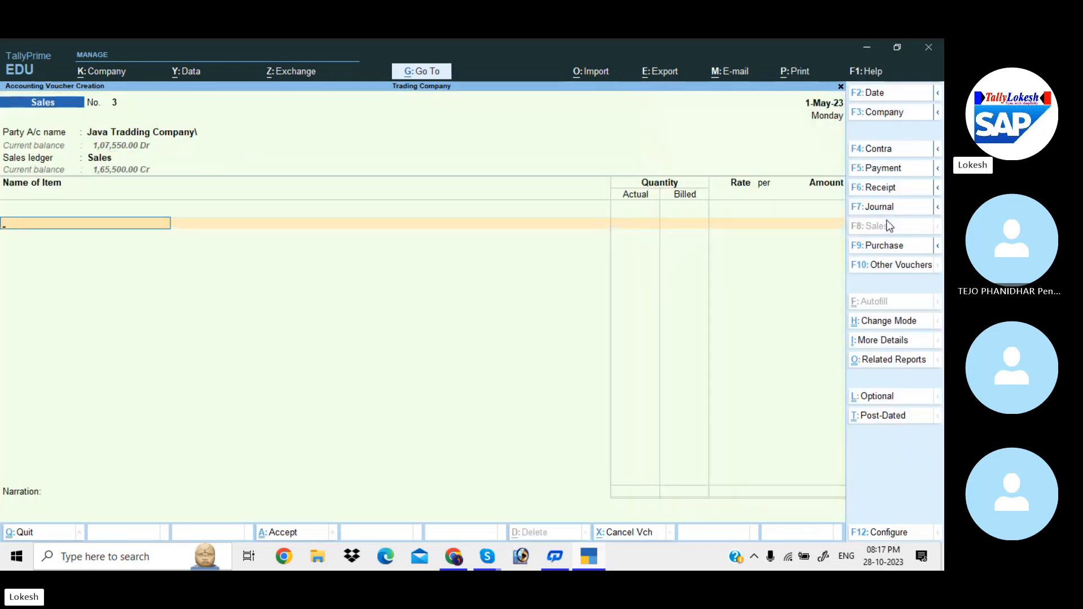
# Add High Capacity Stabilizers with an actual quantity of 22 nos, a billed quantity of 20 nos and a rate of 750
pyautogui.press('Return')
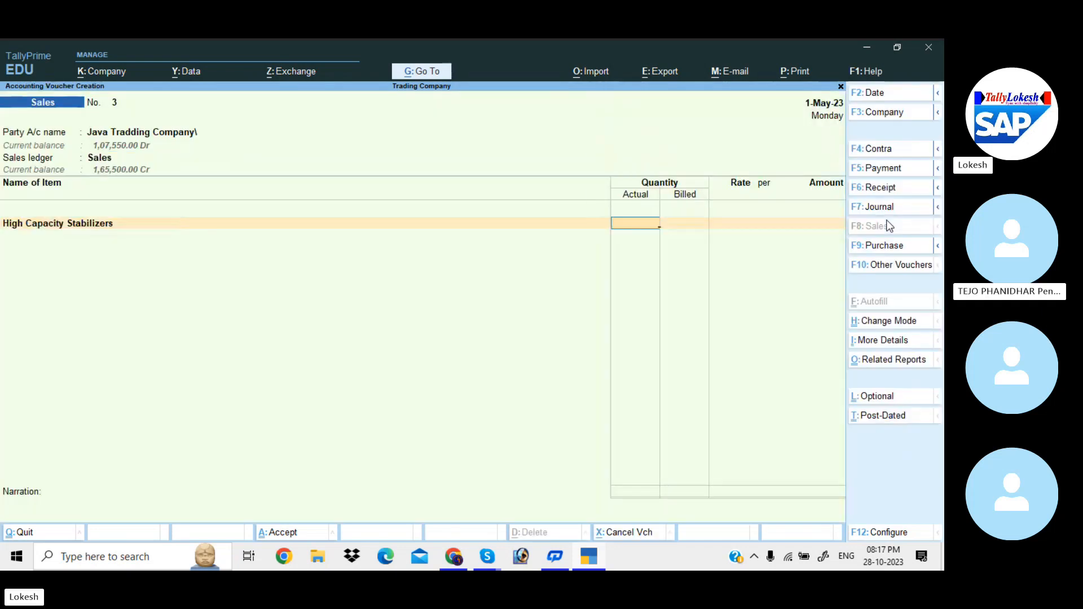
pyautogui.write('22')
pyautogui.press('Return')
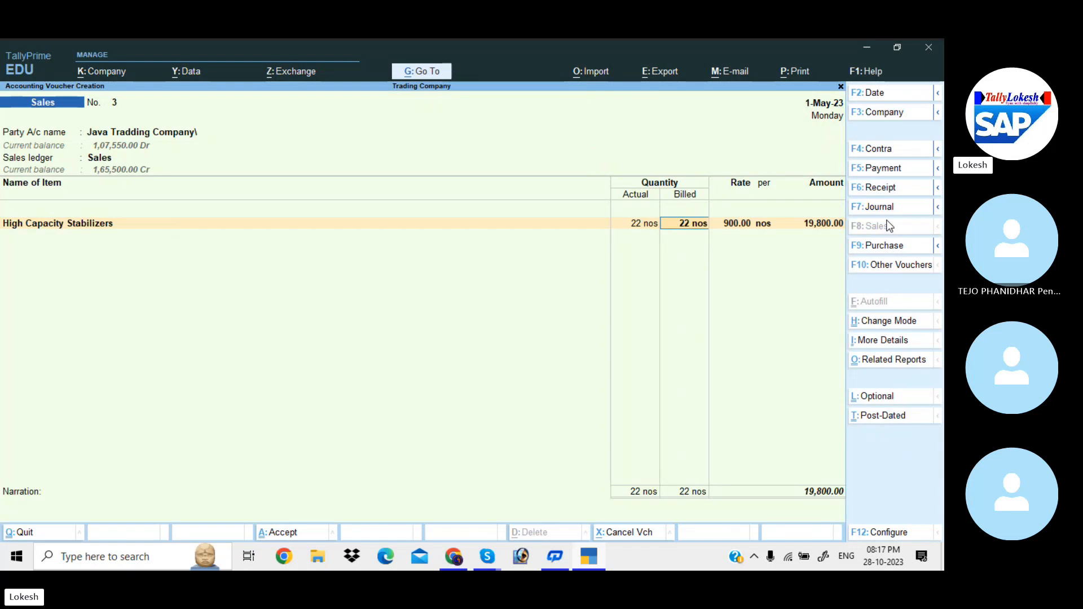
pyautogui.write('20')
pyautogui.press('Return')
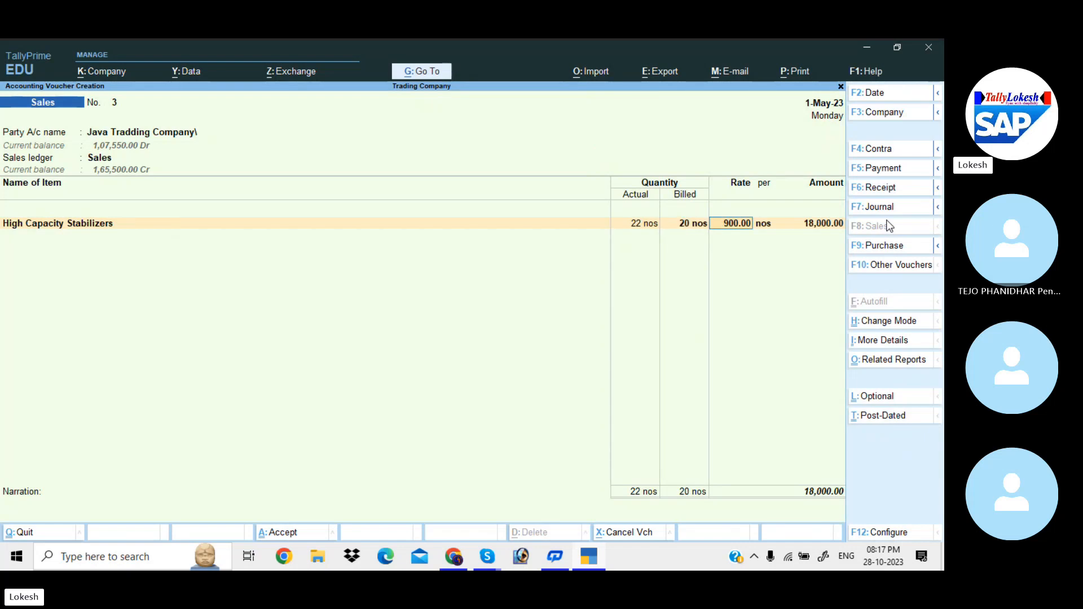
pyautogui.write('750')
pyautogui.press('Return')
pyautogui.press('Return')
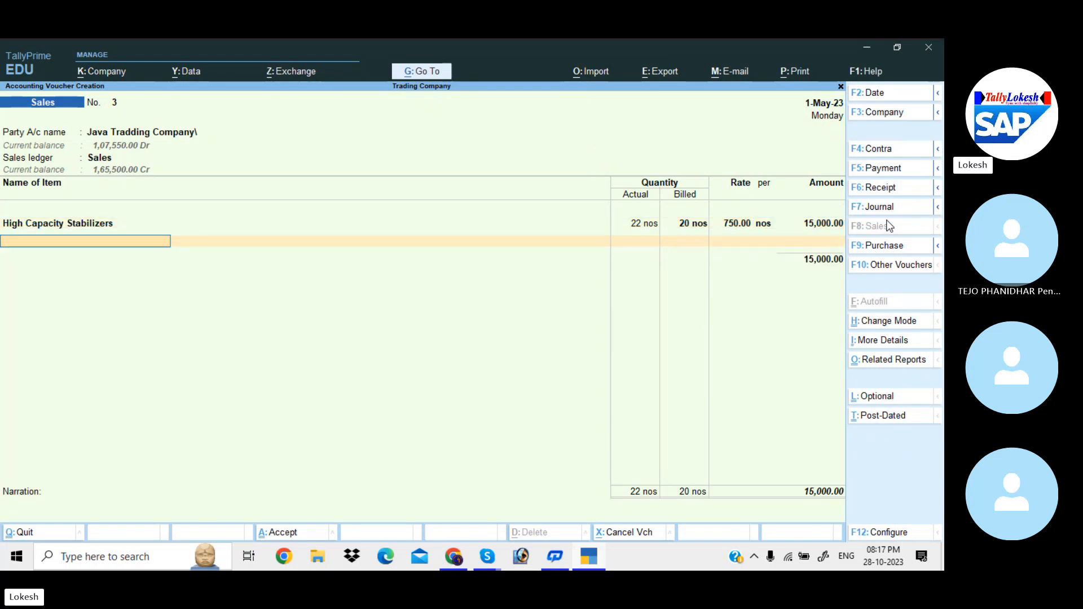
# Add Low Capacity Stabilizers with 6 nos actual, 5 nos billed and a rate of 450, and end the item list
pyautogui.write('L')
pyautogui.press('Return')
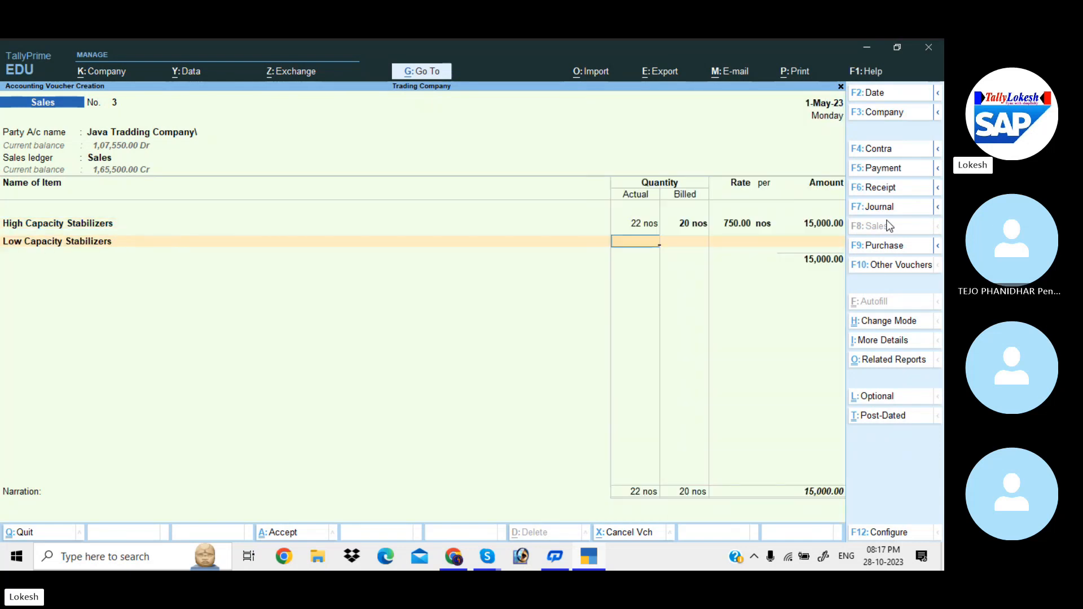
pyautogui.write('6')
pyautogui.press('Return')
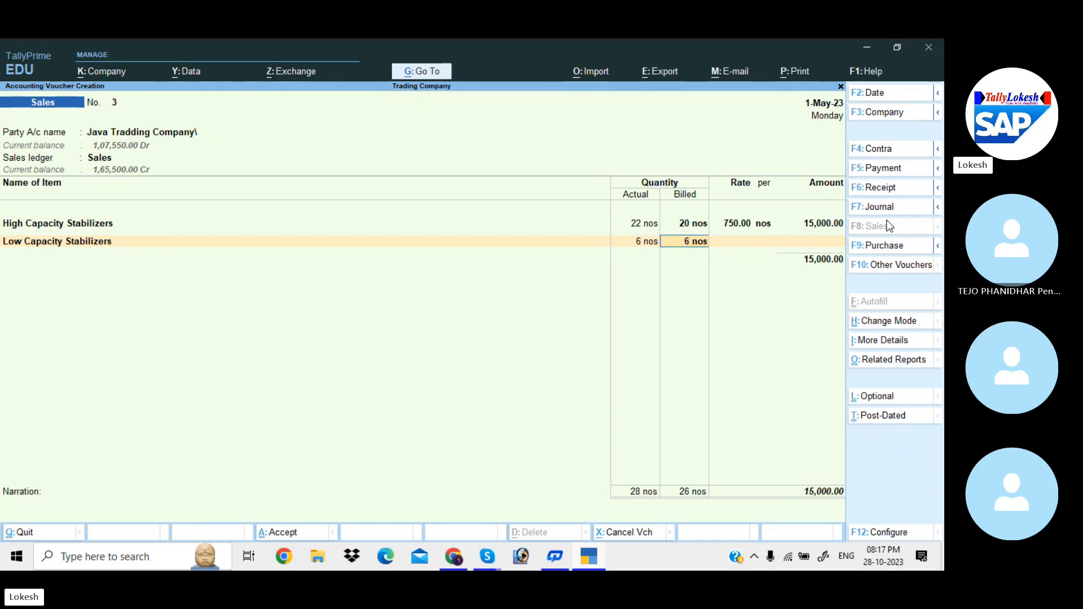
pyautogui.write('5')
pyautogui.press('Return')
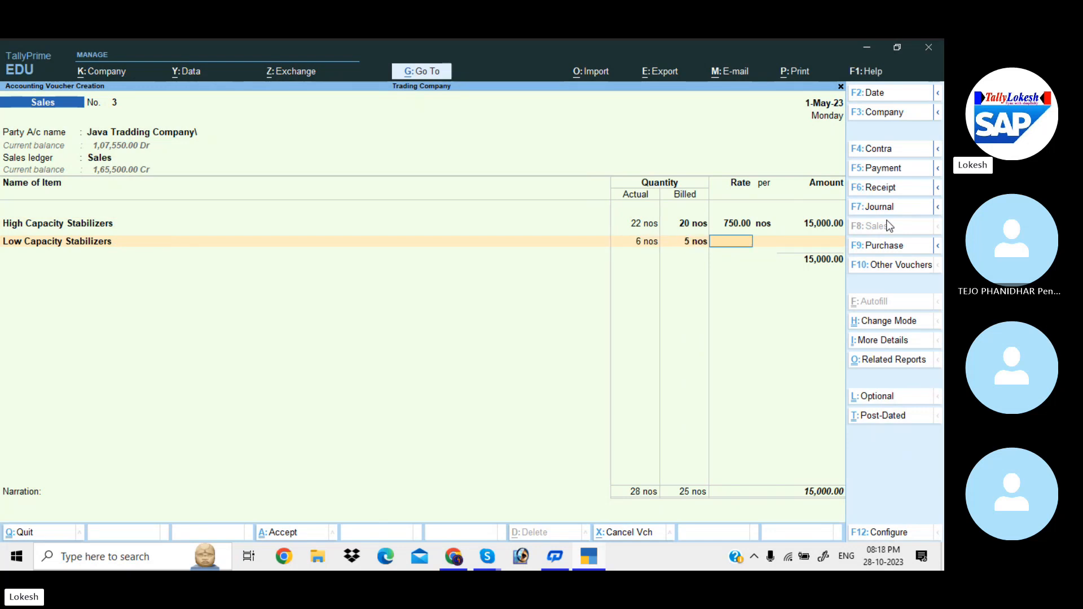
pyautogui.write('450')
pyautogui.press('Return')
pyautogui.press('Return')
pyautogui.press('Return')
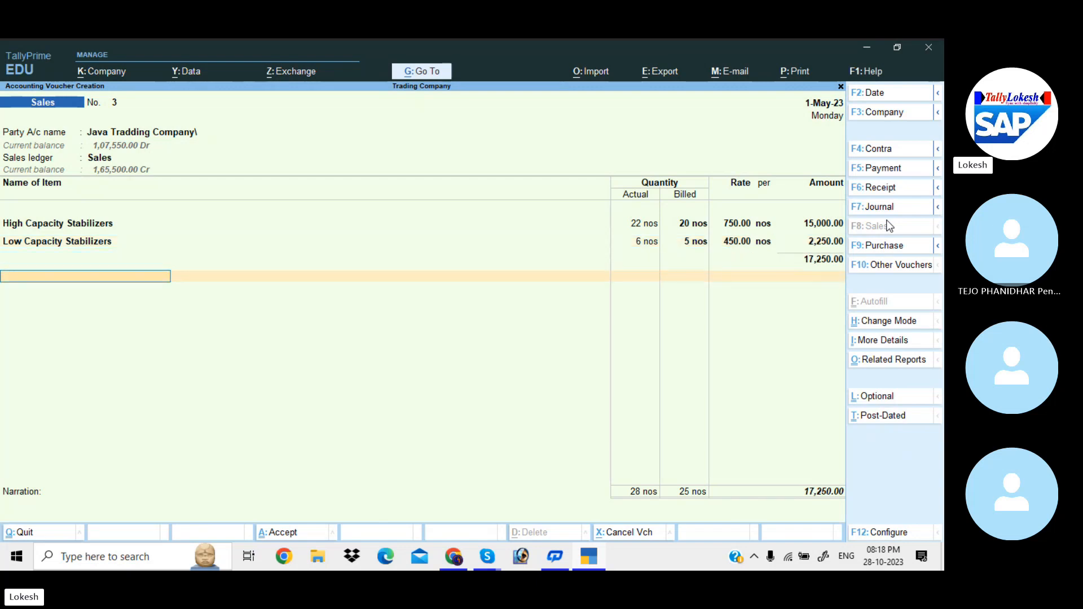
# Add the CGST and SGST ledgers to the sales voucher, leave the narration blank and accept it
pyautogui.press('Return')
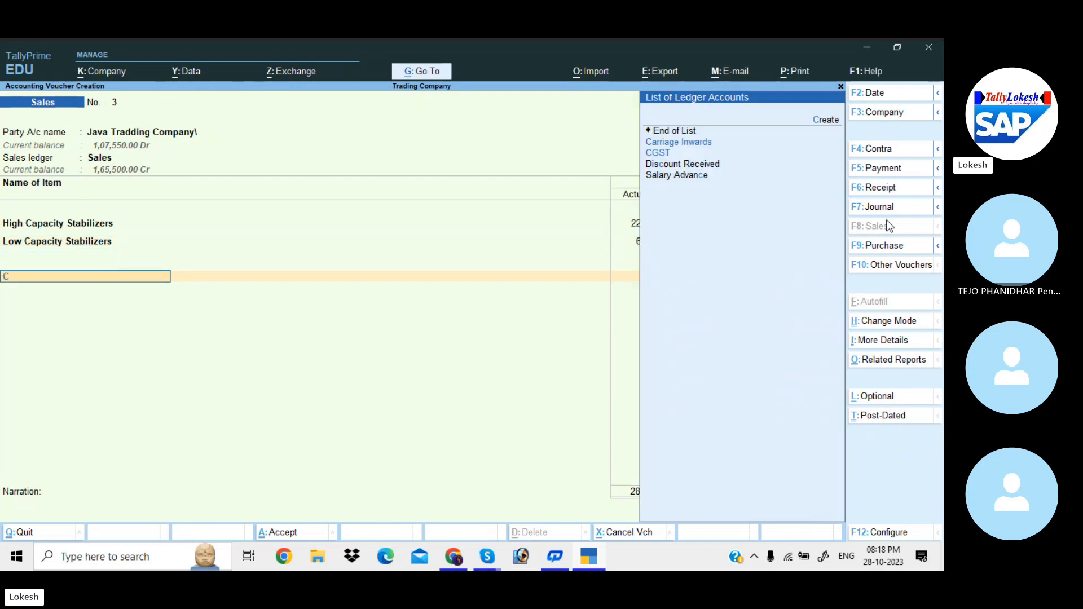
pyautogui.write('Cg')
pyautogui.press('Return')
pyautogui.press('Return')
pyautogui.write('Sg')
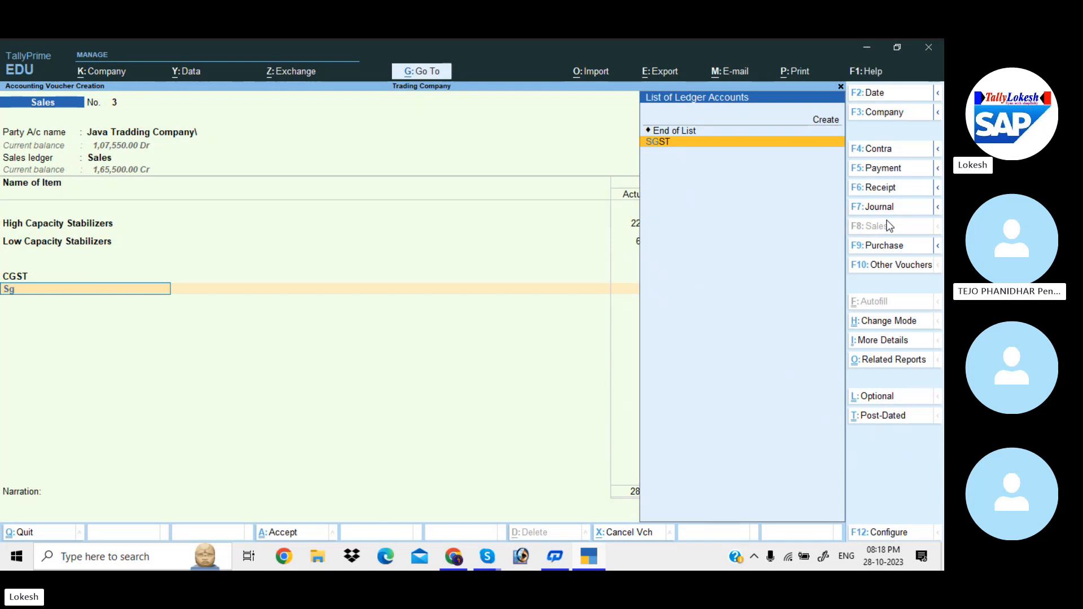
pyautogui.press('Return')
pyautogui.press('Return')
pyautogui.press('Return')
pyautogui.press('Return')
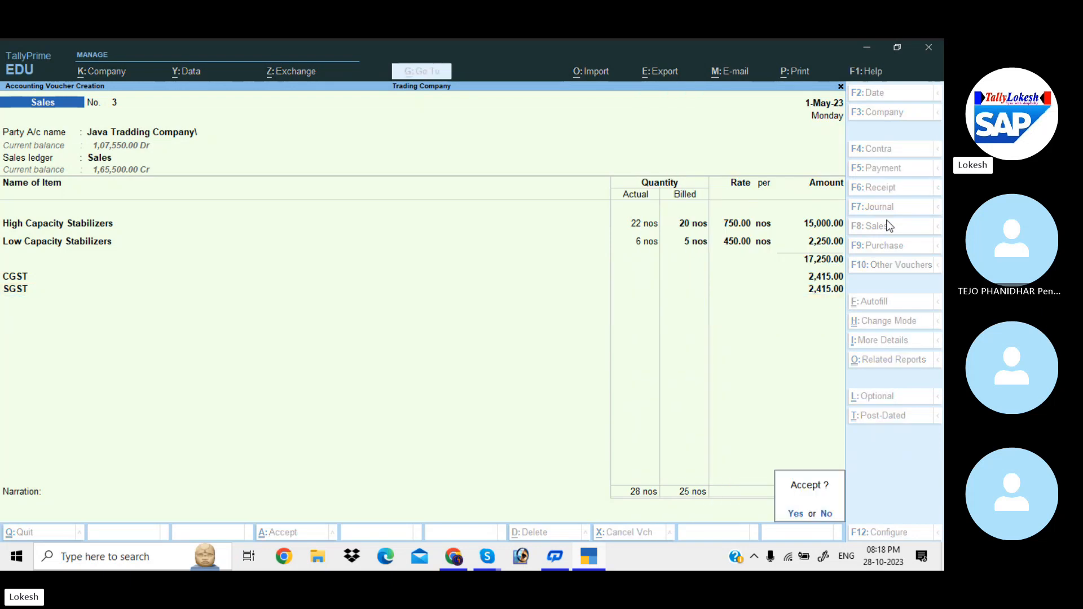
pyautogui.press('Return')
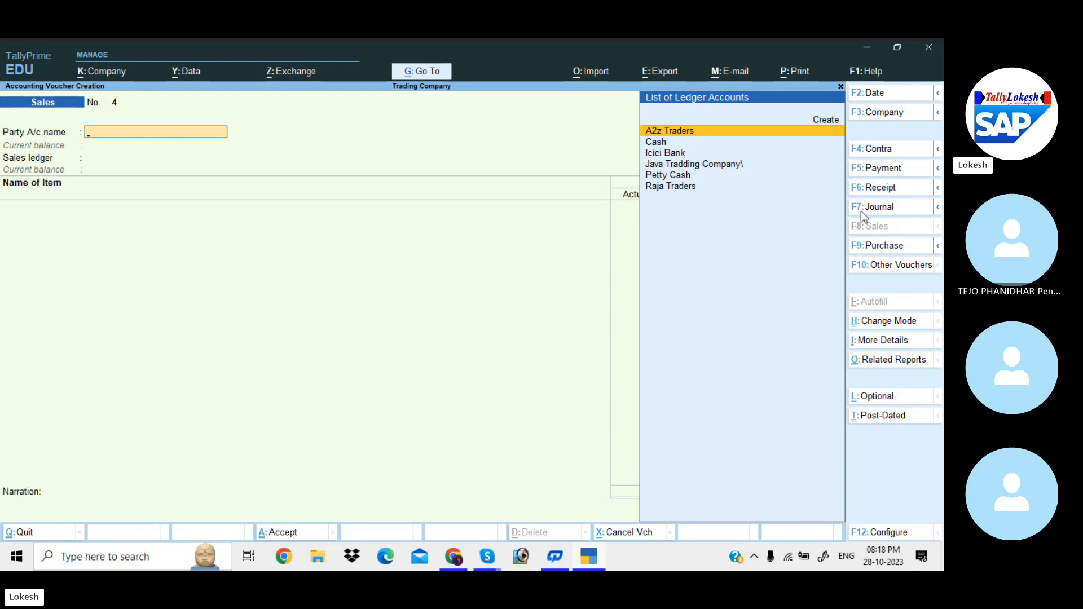
# In the company features, disable separate actual and billed quantity columns and enable the discount column in invoices
pyautogui.click(103, 71)
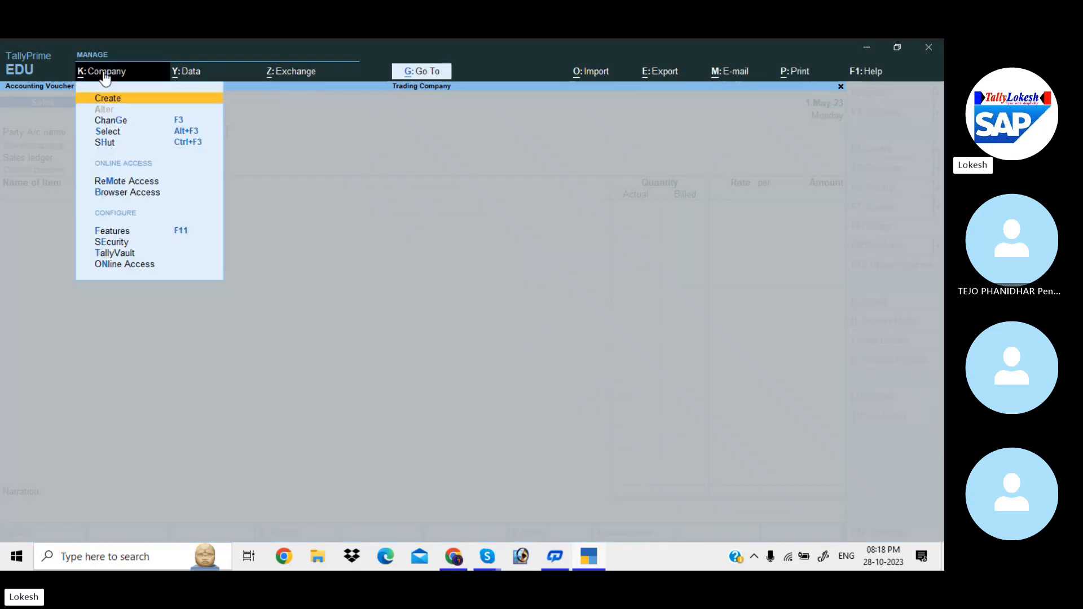
pyautogui.click(125, 238)
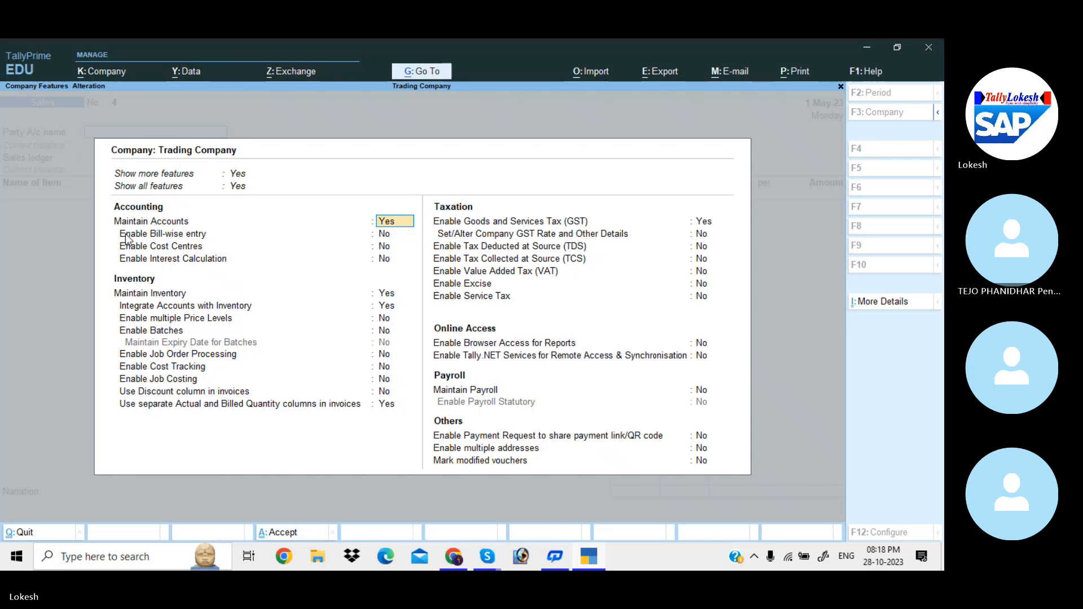
pyautogui.click(389, 405)
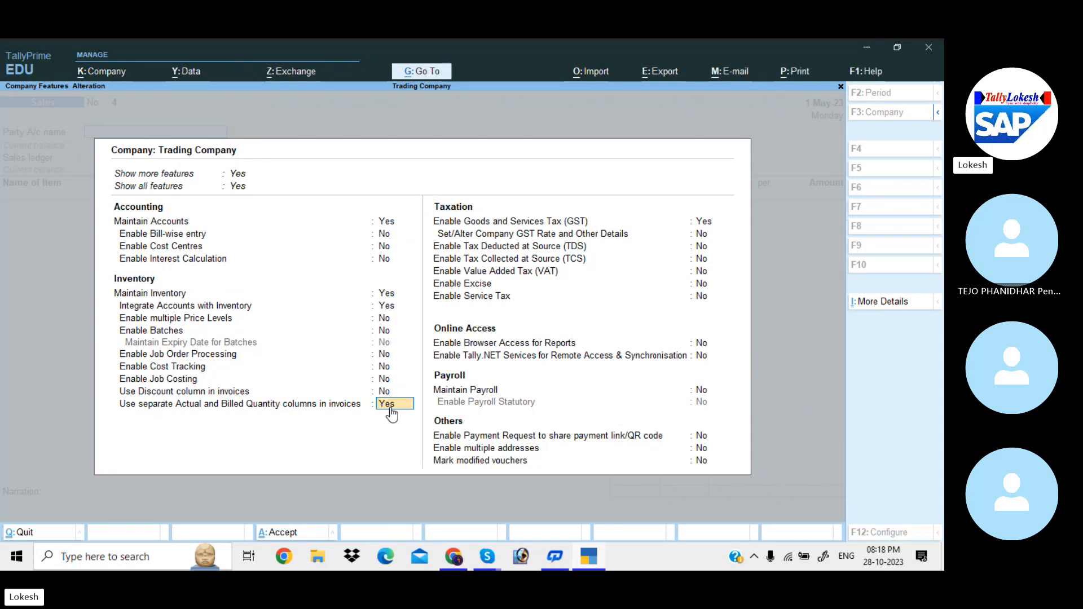
pyautogui.write('n')
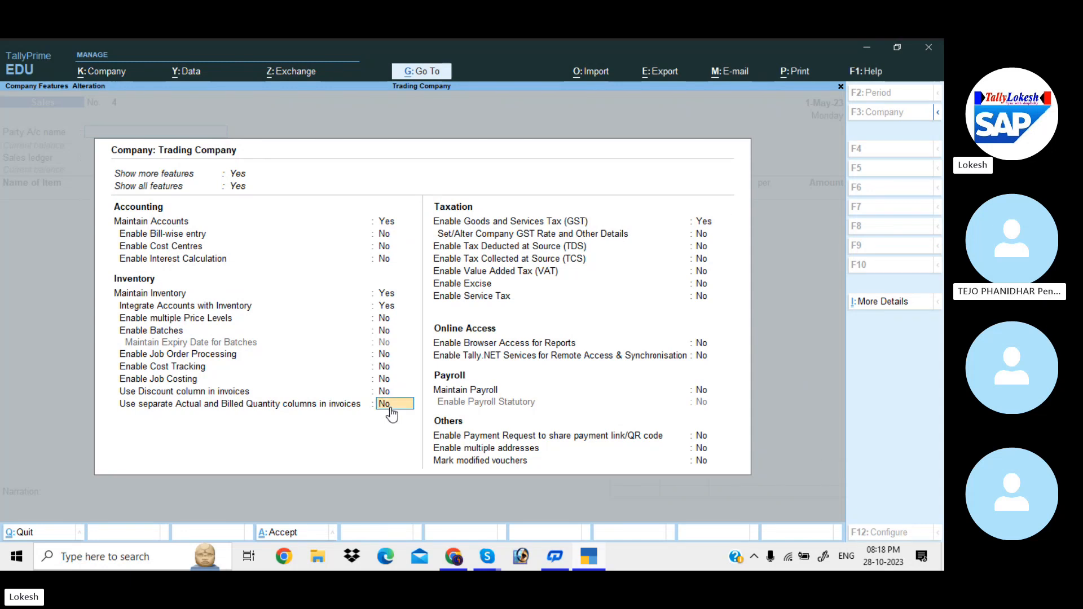
pyautogui.press('Up')
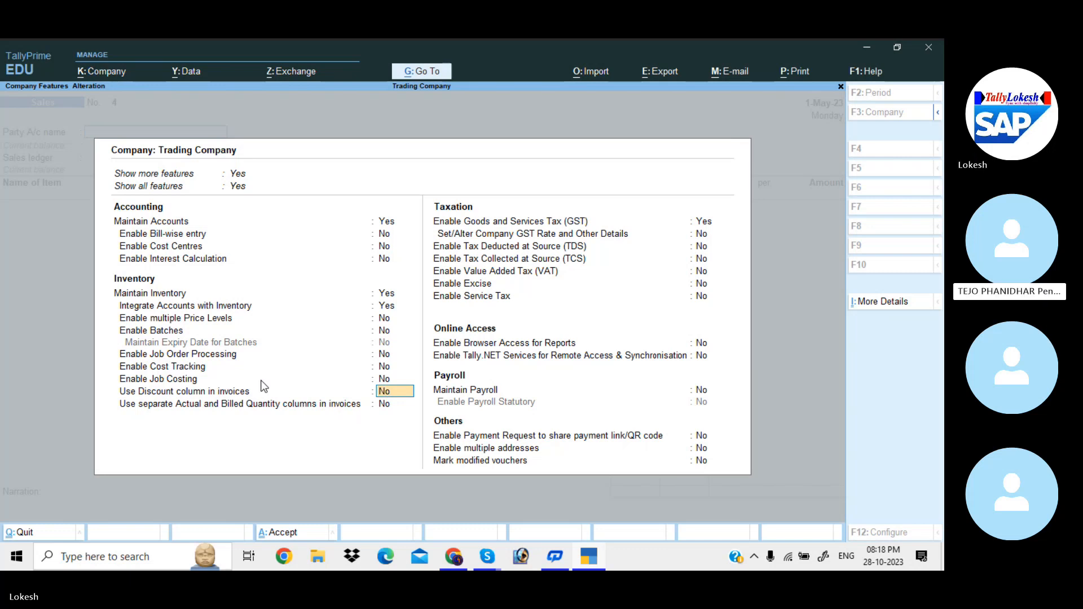
pyautogui.write('y')
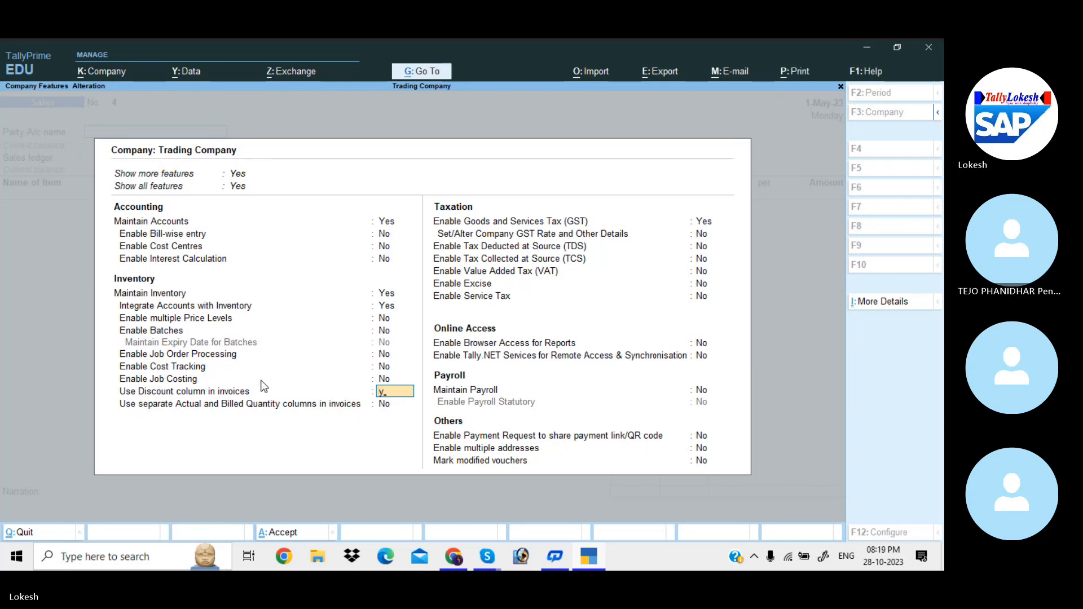
pyautogui.press('Return')
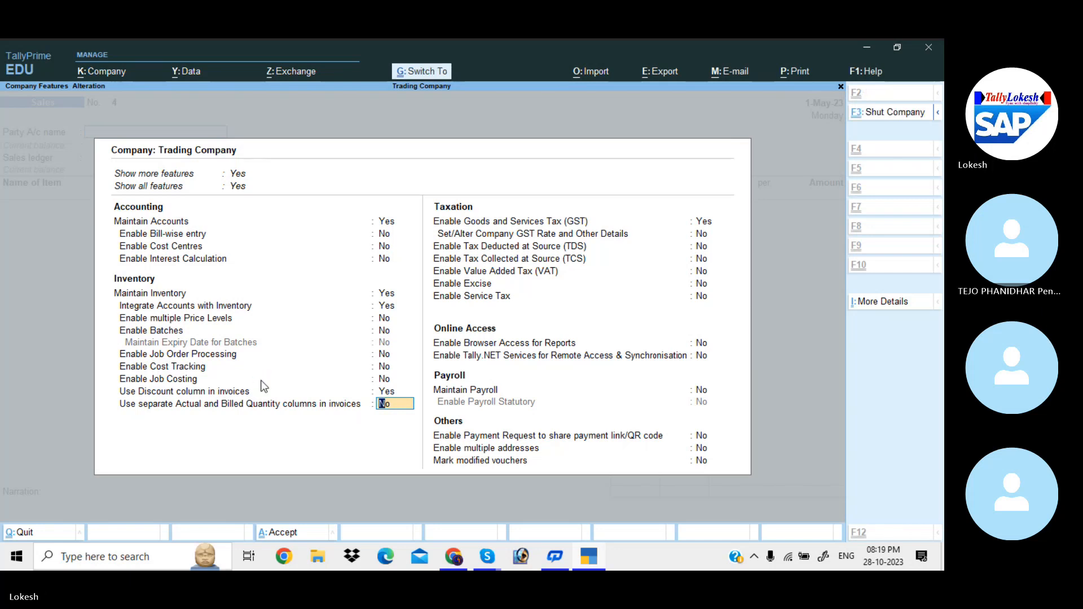
pyautogui.press('Return')
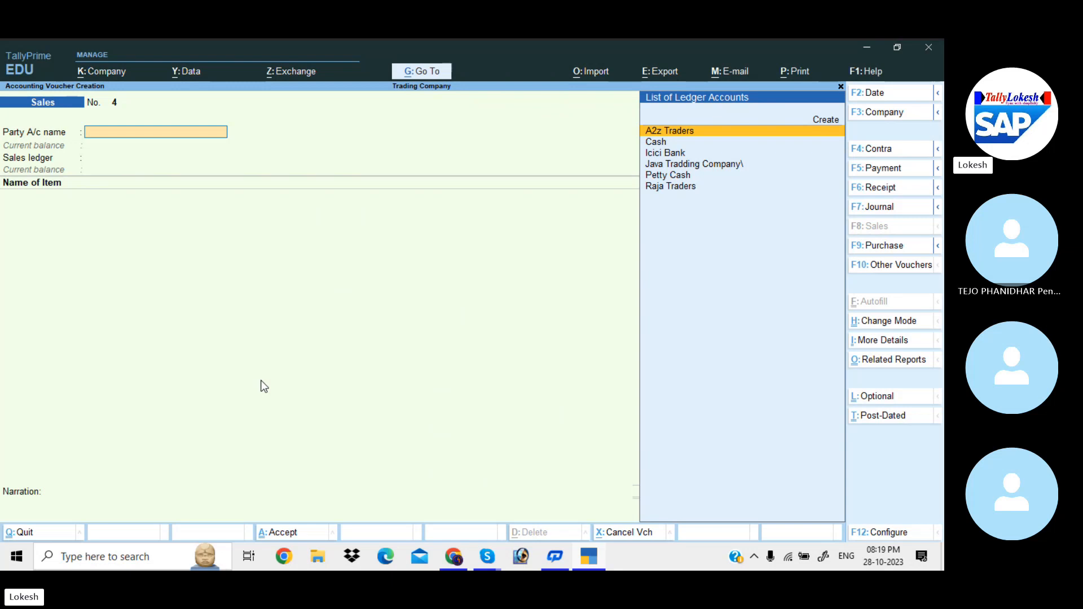
# From the new sales voucher's party field, create a ledger named Seacrest Trading Corporation under Sundry Debtors
pyautogui.hotkey('alt', 'c')
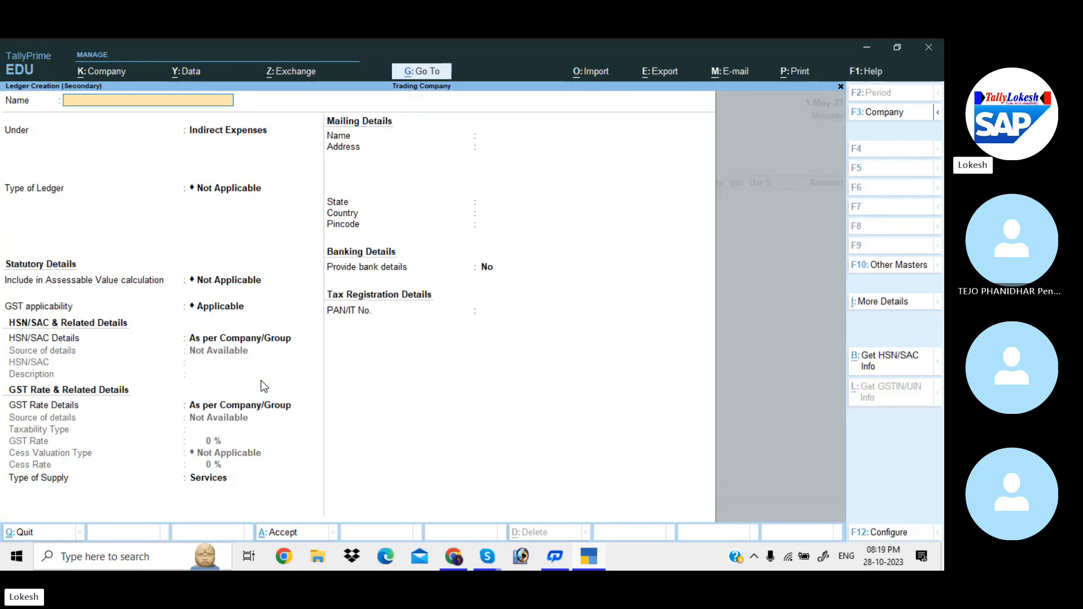
pyautogui.write('Seacrest')
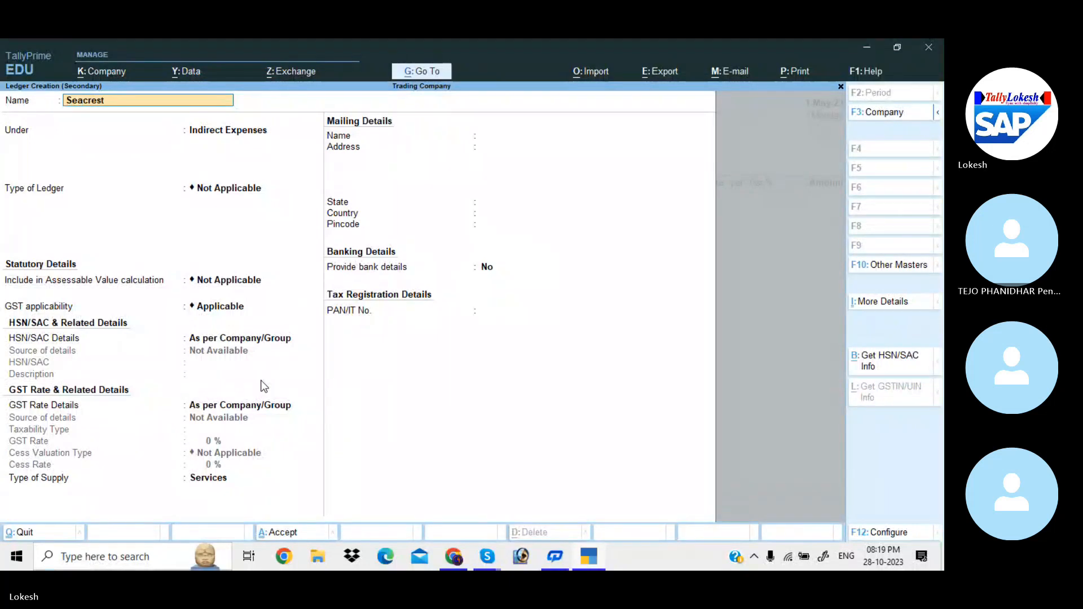
pyautogui.write(' Trading Corporation')
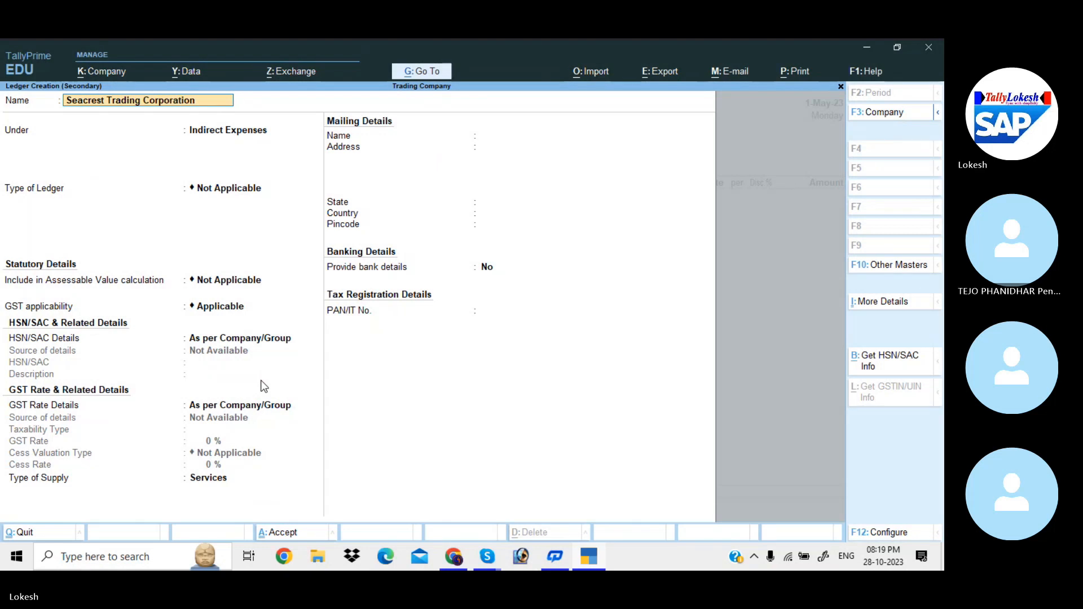
pyautogui.press('Return')
pyautogui.write('Sun')
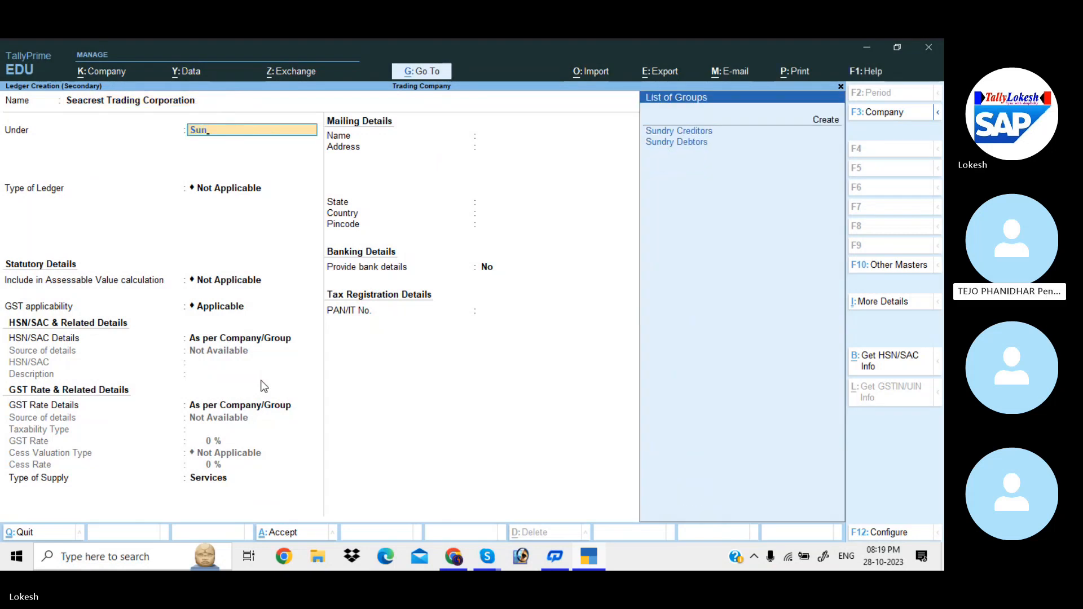
pyautogui.press('Down')
pyautogui.press('Return')
pyautogui.press('Return')
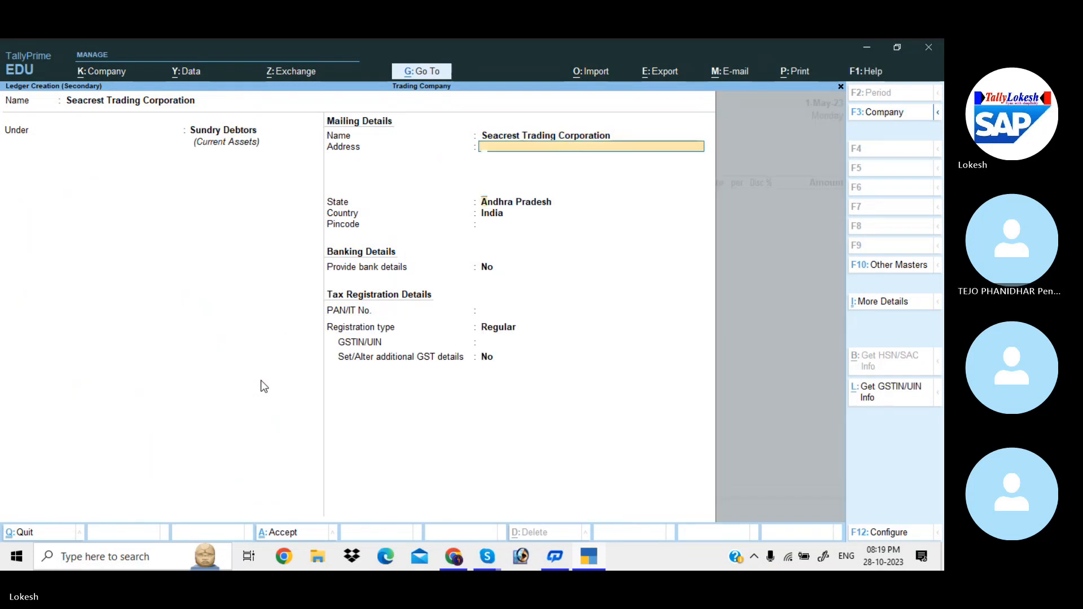
# Keep Andhra Pradesh and Regular registration for the Seacrest Trading Corporation ledger, fill in its GSTIN/UIN and save it
pyautogui.press('Return')
pyautogui.press('Return')
pyautogui.press('Return')
pyautogui.press('Return')
pyautogui.press('Return')
pyautogui.press('Return')
pyautogui.press('Return')
pyautogui.write('37')
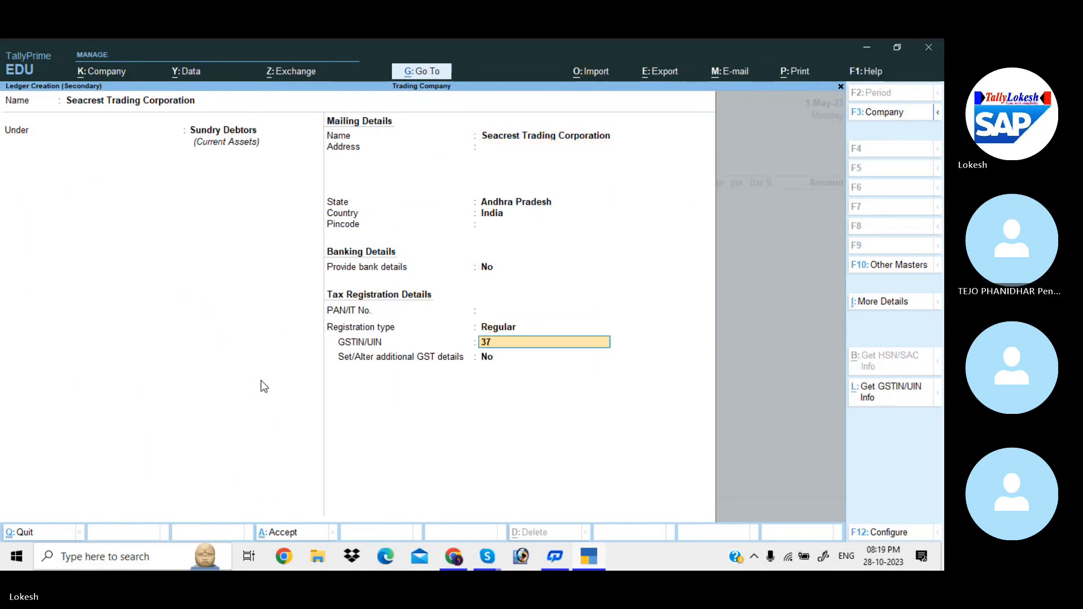
pyautogui.press('Return')
pyautogui.press('Return')
pyautogui.press('Return')
# Use Seacrest Trading Corporation as the sales voucher's party, leaving the dispatch details blank and the party details at their defaults
pyautogui.press('Return')
pyautogui.press('Return')
pyautogui.press('Return')
pyautogui.press('Return')
pyautogui.press('Return')
pyautogui.press('Return')
pyautogui.press('Return')
pyautogui.press('Return')
pyautogui.press('Return')
pyautogui.press('Return')
pyautogui.press('Return')
pyautogui.press('Return')
pyautogui.press('Return')
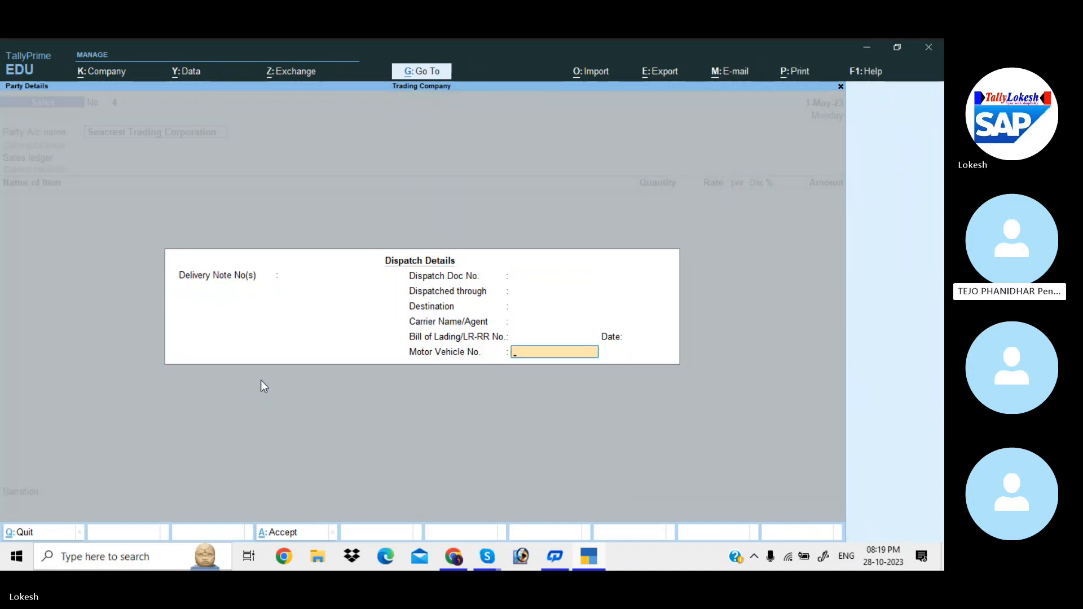
pyautogui.press('Return')
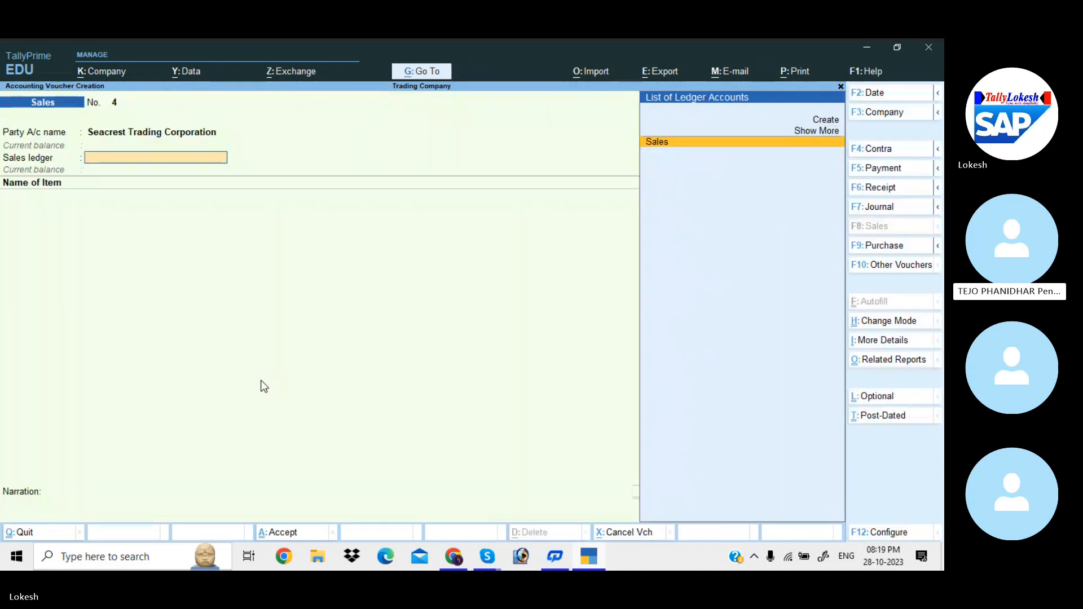
# Choose Sales as the sales ledger and add High Capacity Stabilizers to the invoice with a quantity of 90 nos
pyautogui.press('Return')
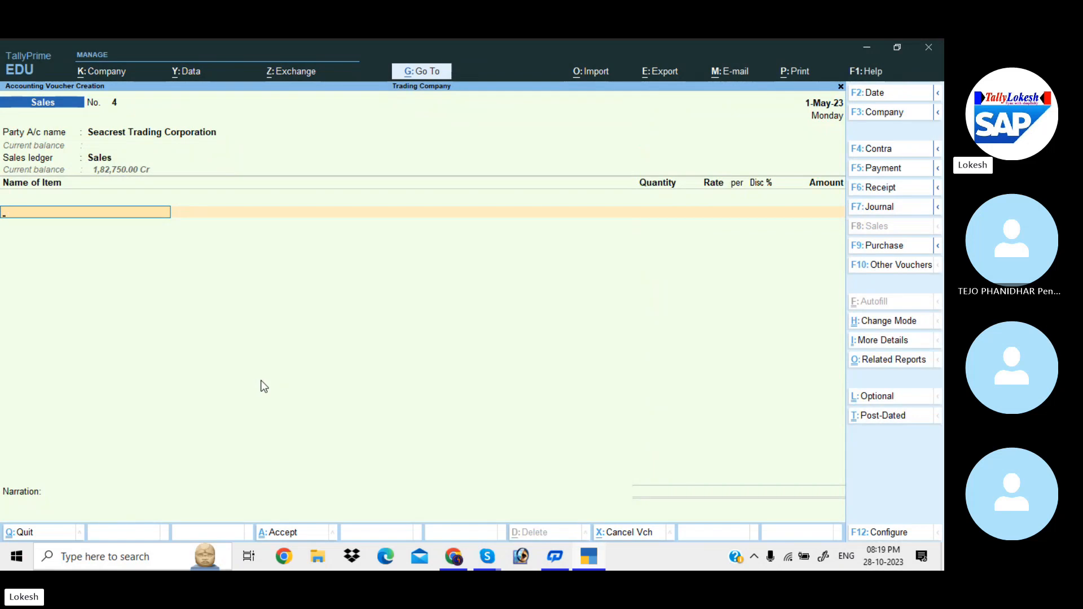
pyautogui.write('H')
pyautogui.press('Return')
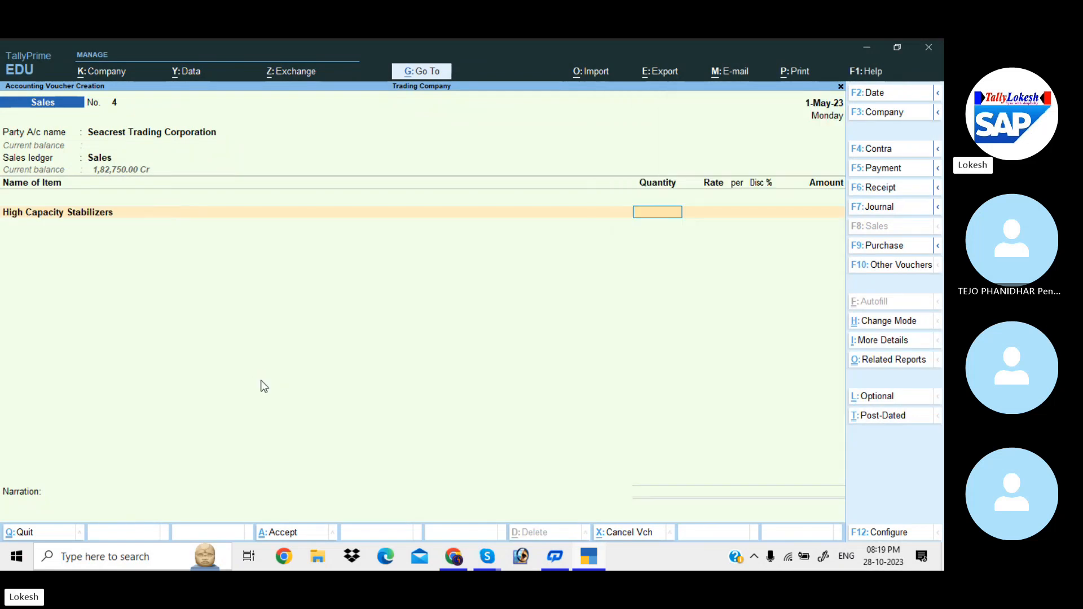
pyautogui.write('90')
pyautogui.press('Return')
pyautogui.press('Return')
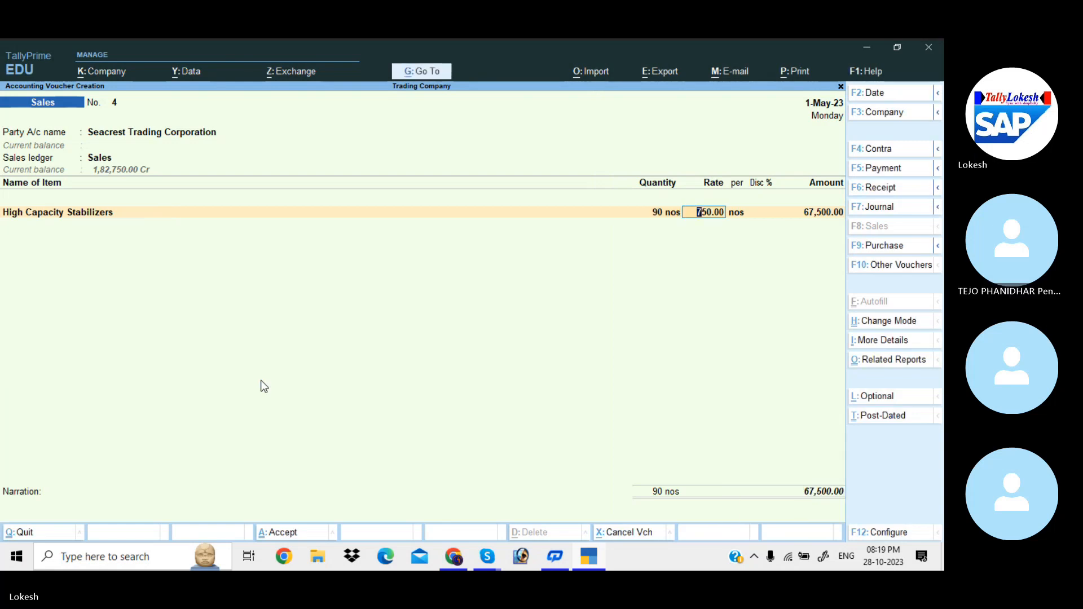
# Set the High Capacity Stabilizers' rate to 900 per nos with a 5% discount
pyautogui.write('900')
pyautogui.press('Return')
pyautogui.press('Return')
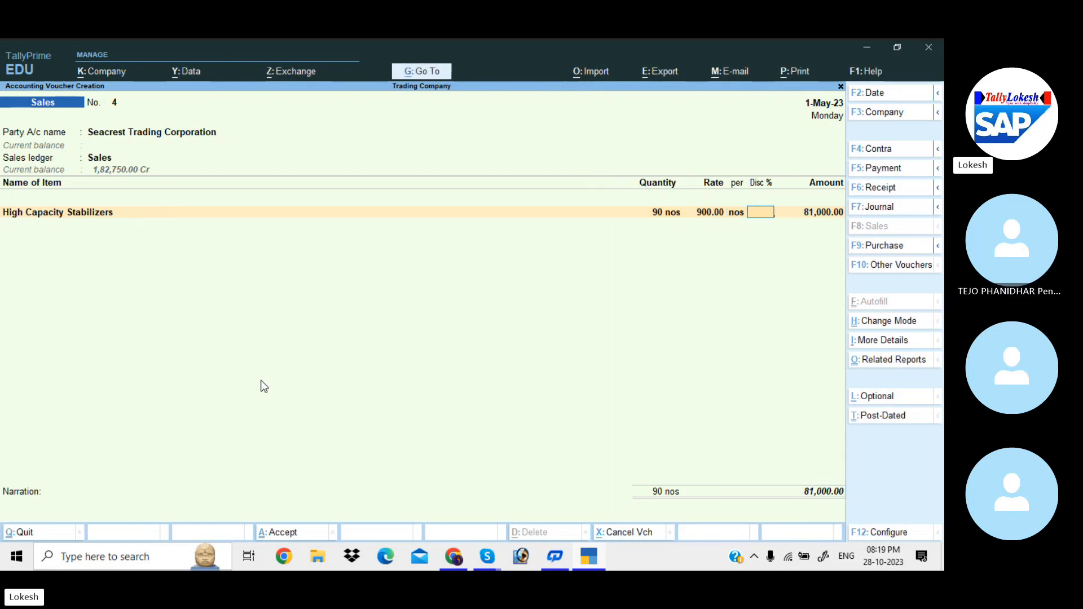
pyautogui.press('Return')
pyautogui.press('BackSpace')
pyautogui.press('Return')
pyautogui.press('Return')
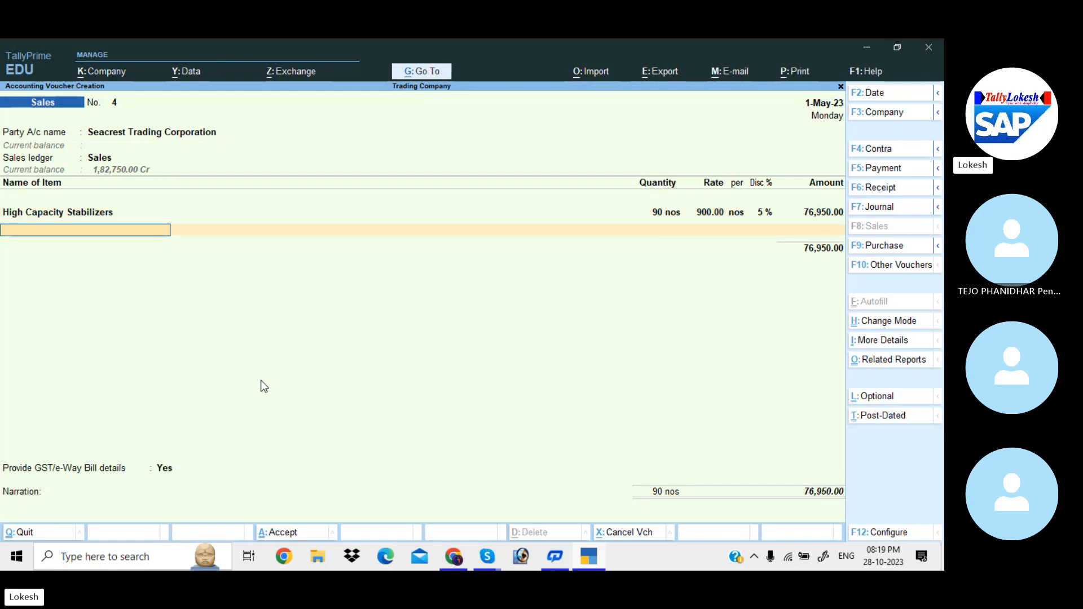
# Add the CGST and SGST ledgers below the item in the sales voucher and end the ledger list
pyautogui.write('cg')
pyautogui.press('Return')
pyautogui.press('Return')
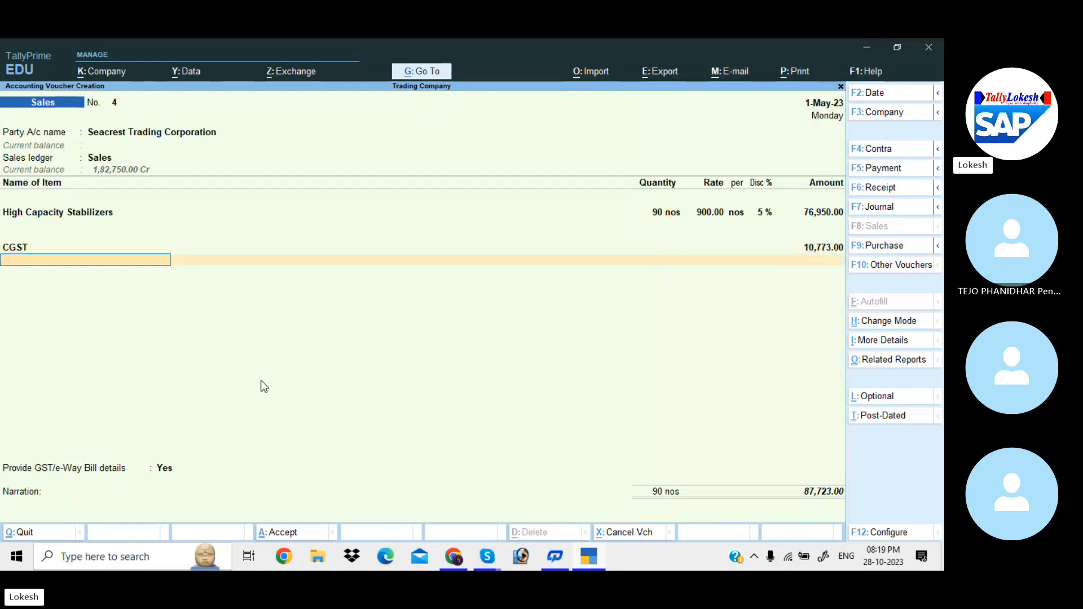
pyautogui.write('Sg')
pyautogui.press('Return')
pyautogui.press('Return')
pyautogui.press('Return')
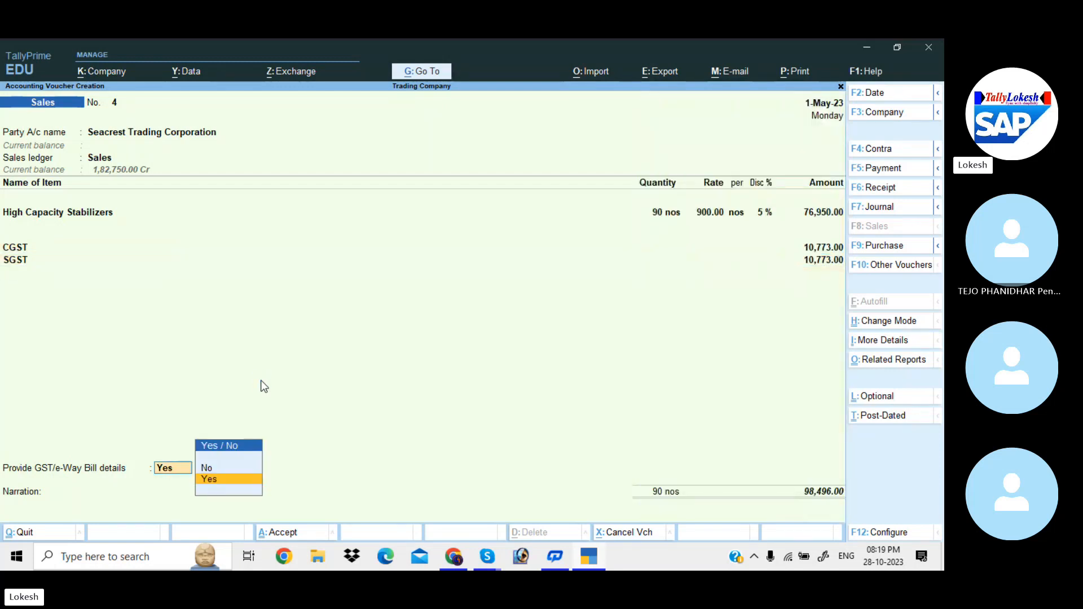
# Set GST/e-Way Bill details to No, leave the narration blank, save the sales voucher and decline sending it for e-Way Bill generation
pyautogui.press('Up')
pyautogui.press('Return')
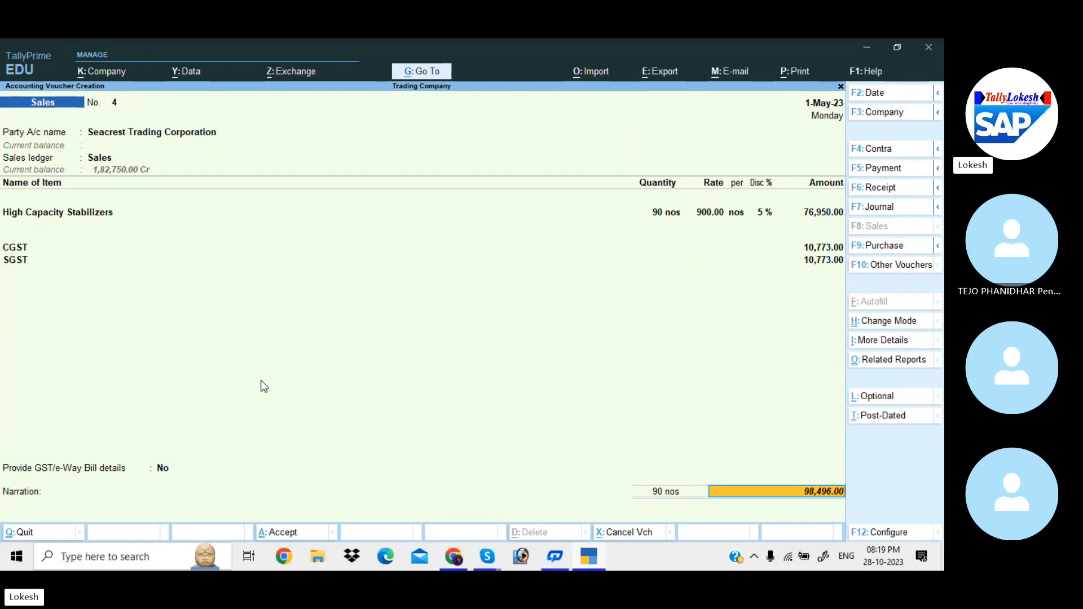
pyautogui.press('Return')
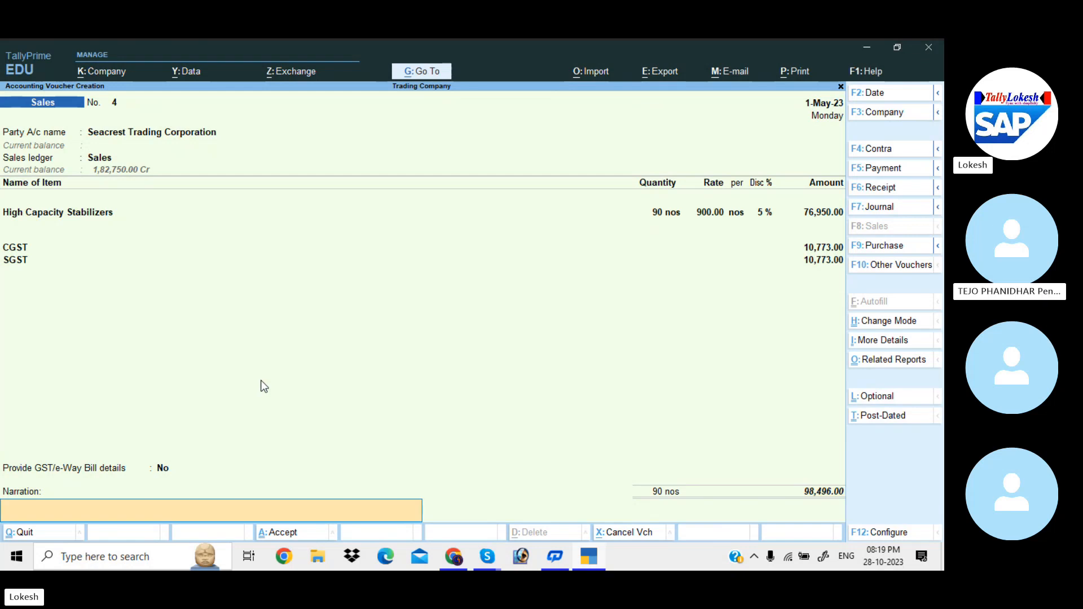
pyautogui.press('Return')
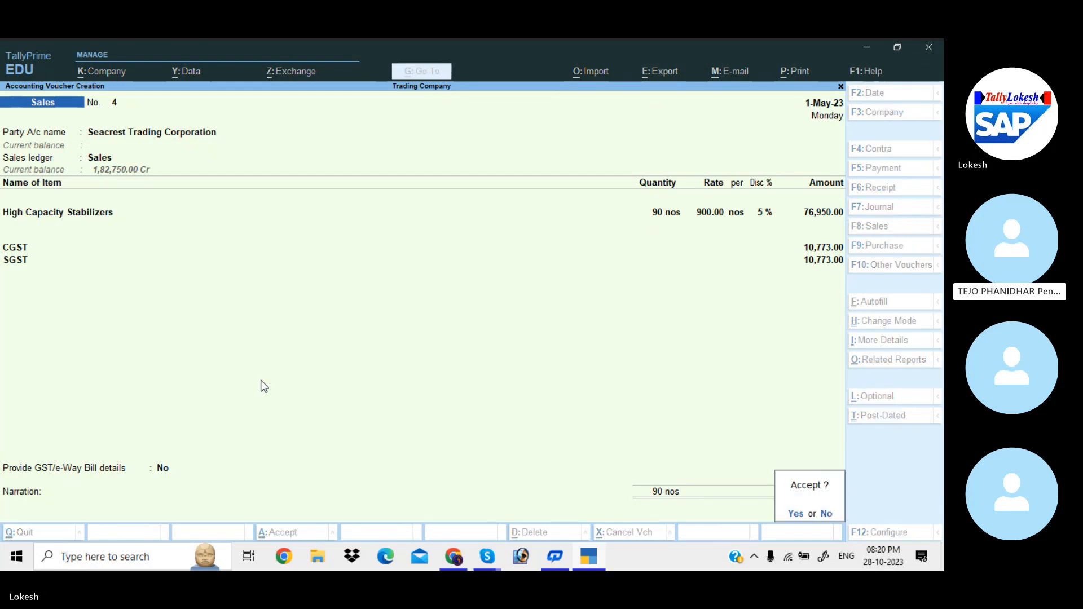
pyautogui.press('Return')
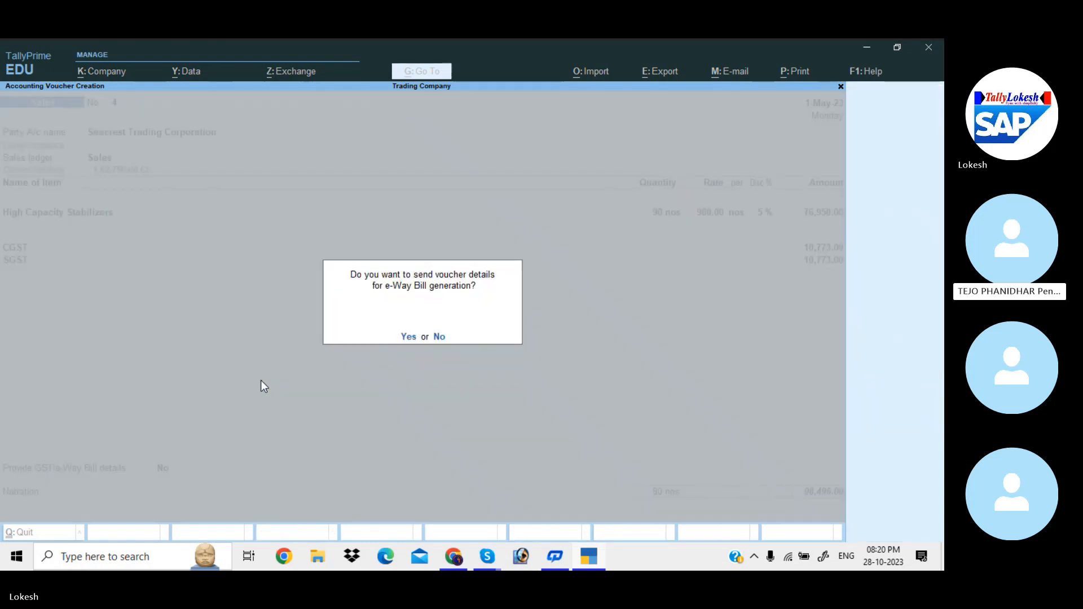
pyautogui.press('n')
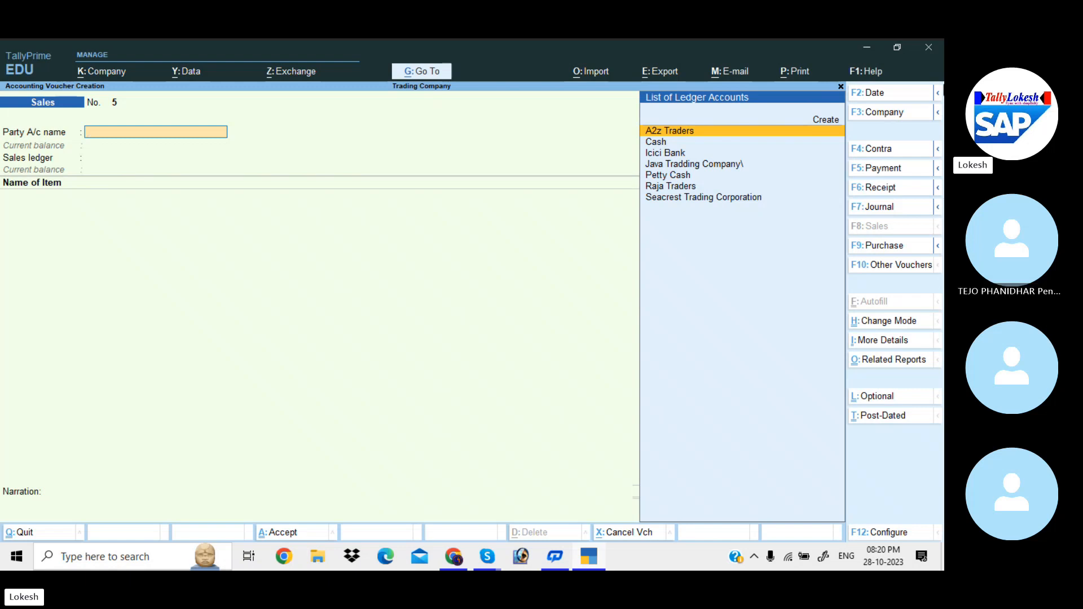
# Start a receipt voucher and credit Java Tradding Company with 1,03,313
pyautogui.click(898, 188)
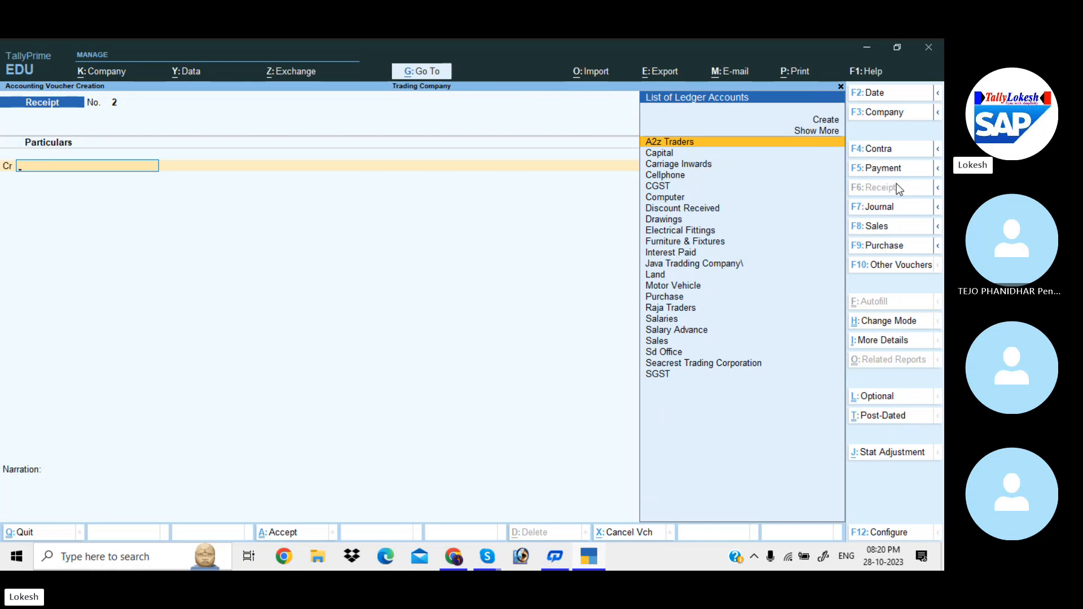
pyautogui.write('J')
pyautogui.press('Return')
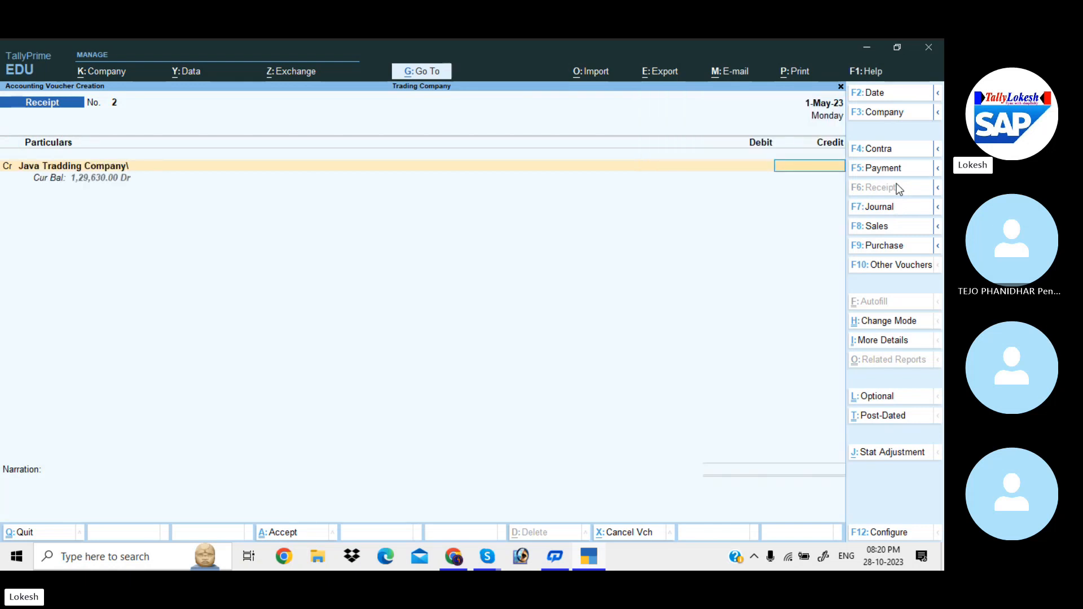
pyautogui.write('1,03,')
pyautogui.write('313')
pyautogui.press('Return')
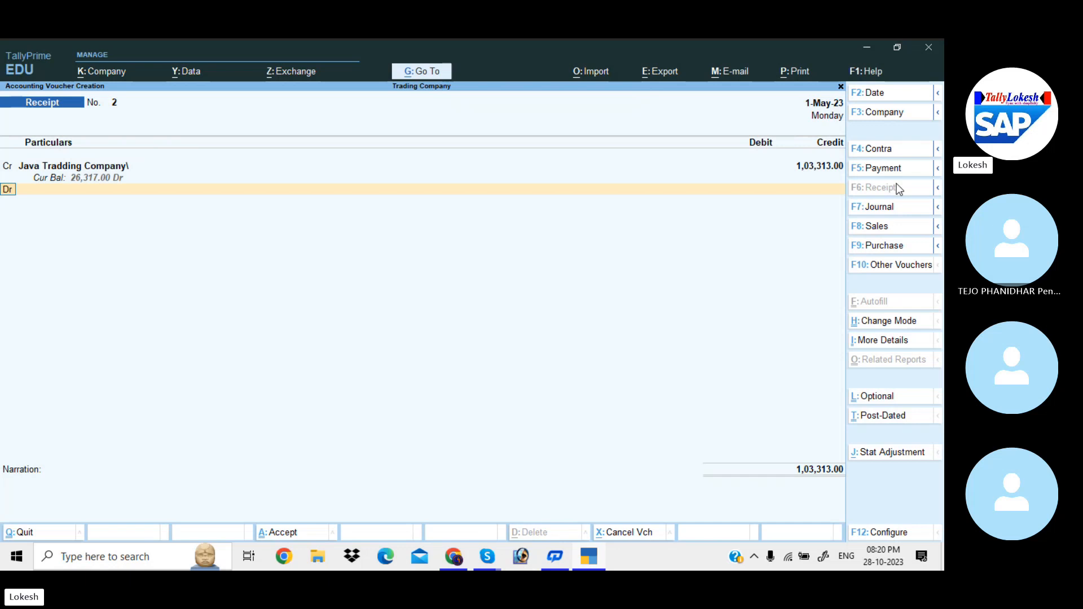
# Add a second credit line to the receipt and create a ledger for it named Interest Received under Indirect Incomes
pyautogui.write('c')
pyautogui.press('Return')
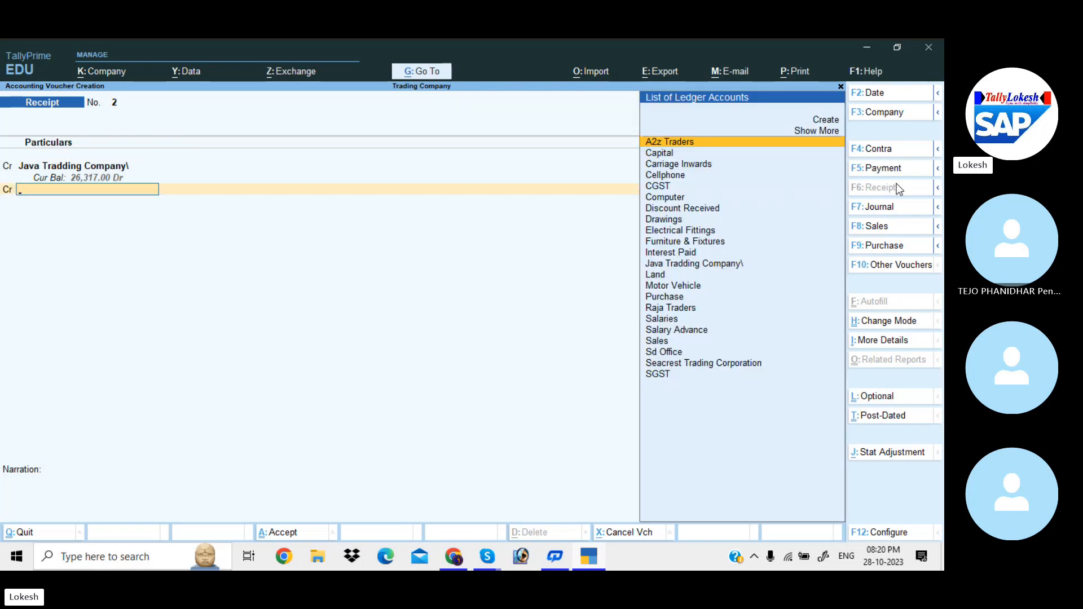
pyautogui.hotkey('alt', 'c')
pyautogui.write('Int')
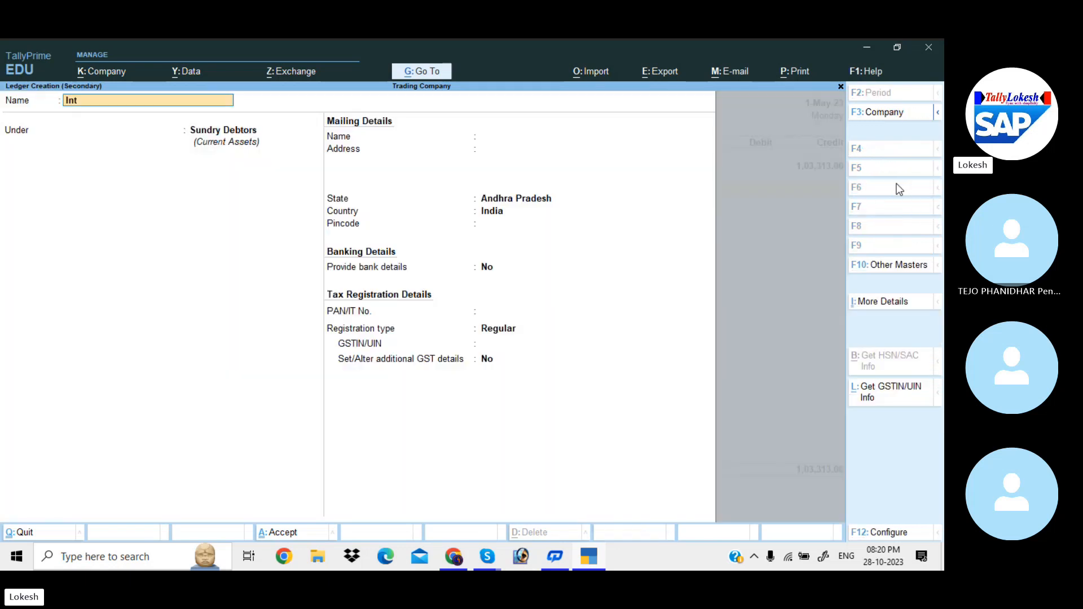
pyautogui.write('erest Received')
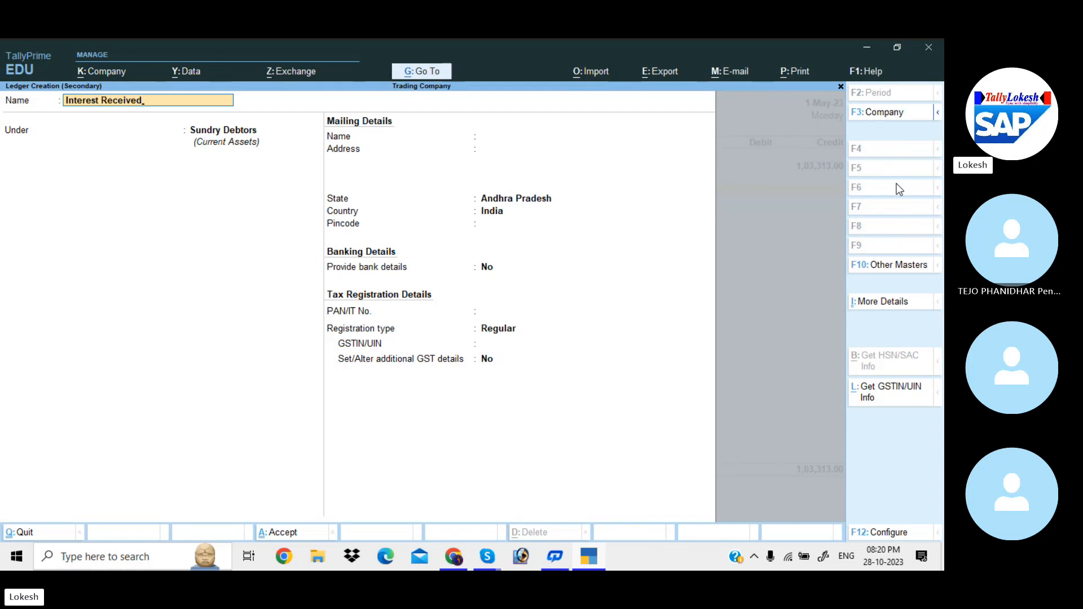
pyautogui.press('Return')
pyautogui.write('Ind')
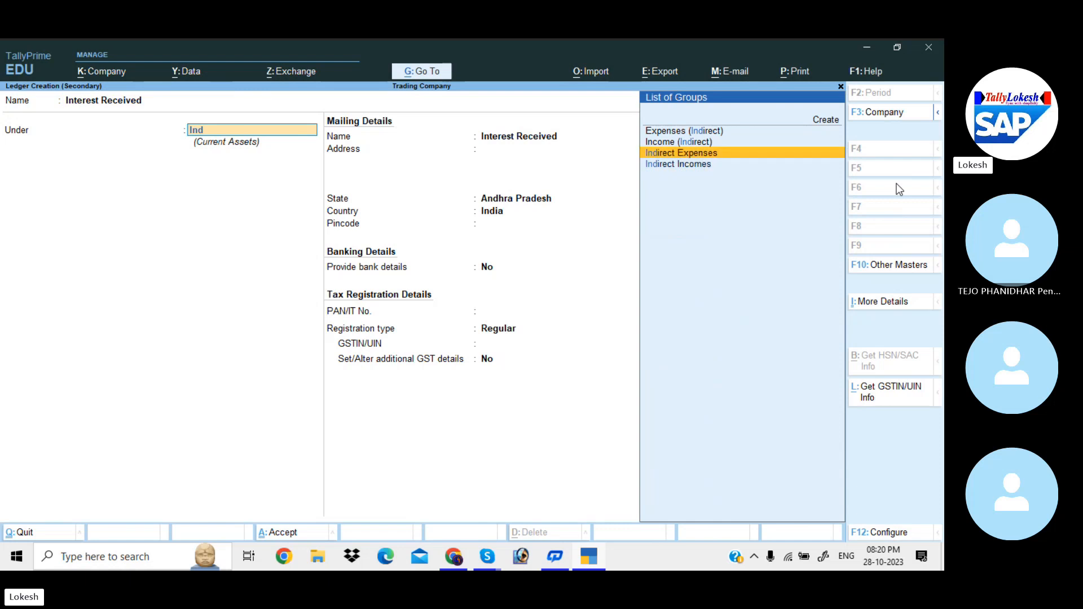
pyautogui.press('Down')
pyautogui.press('Return')
pyautogui.press('Return')
pyautogui.press('Return')
pyautogui.hotkey('ctrl', 'a')
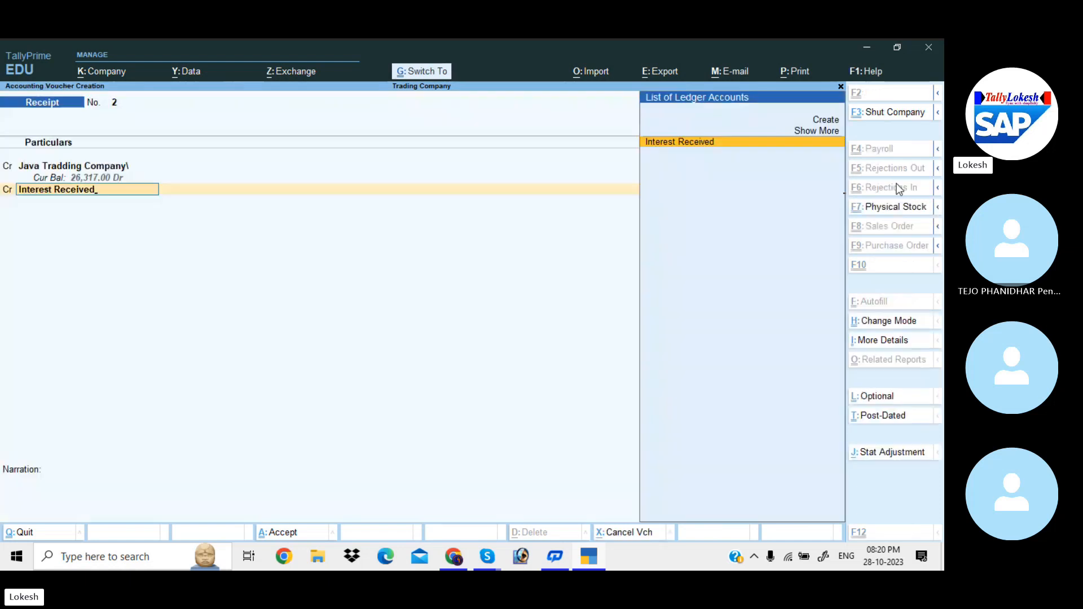
# Credit Interest Received with 1,359 and choose Icici Bank as the receipt's debit ledger
pyautogui.press('Return')
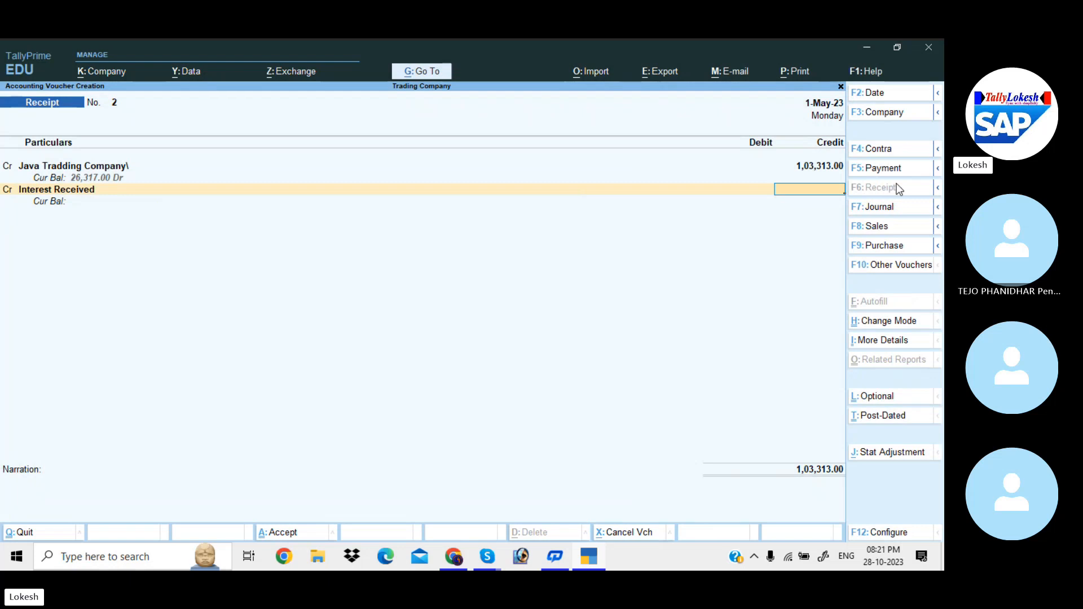
pyautogui.write('1359')
pyautogui.press('Return')
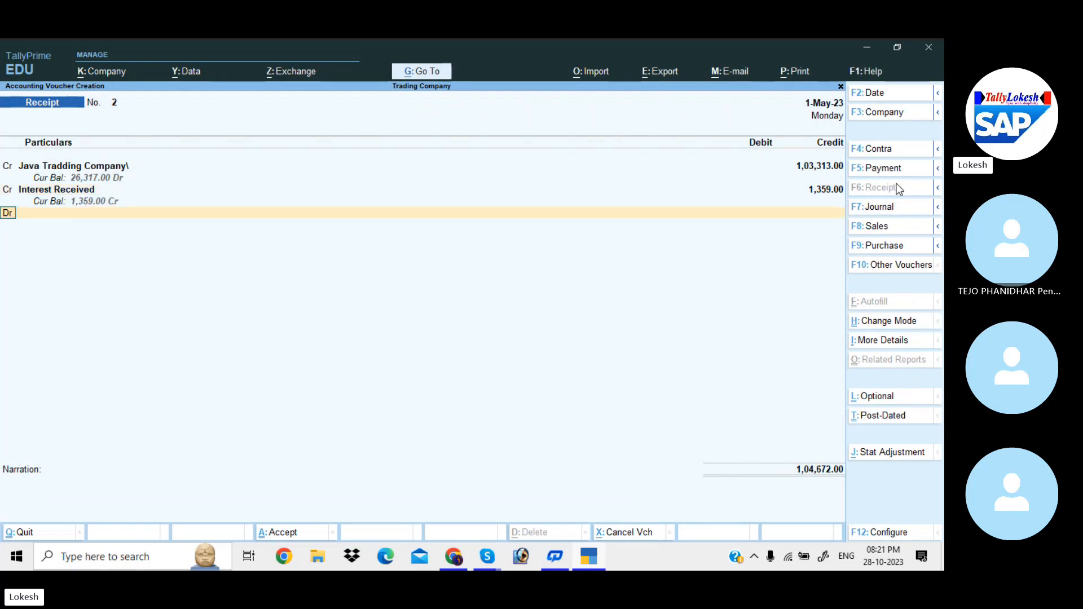
pyautogui.press('Return')
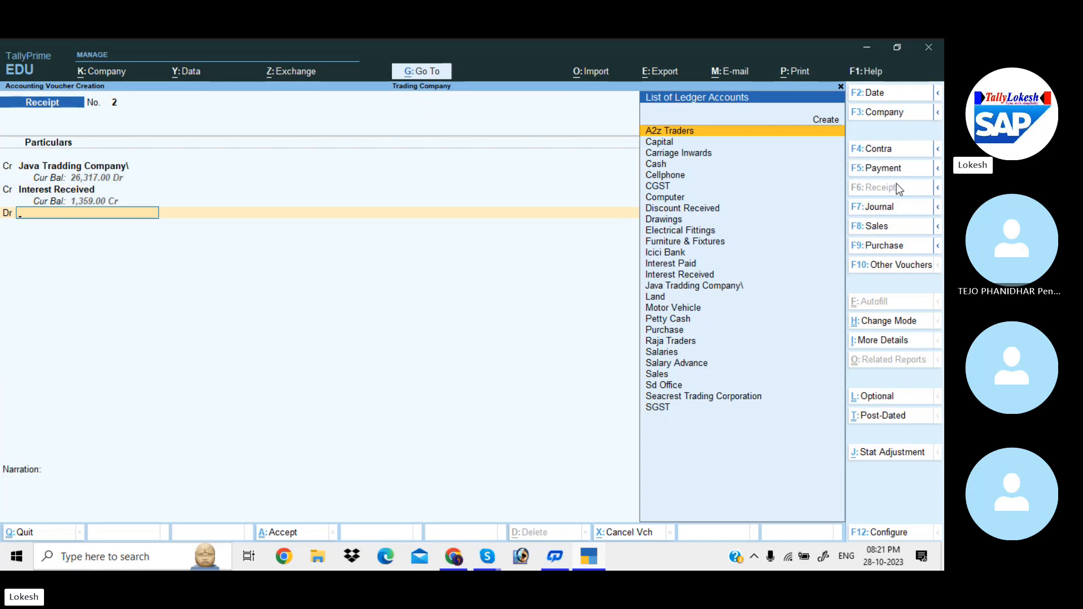
pyautogui.write('I')
pyautogui.press('Return')
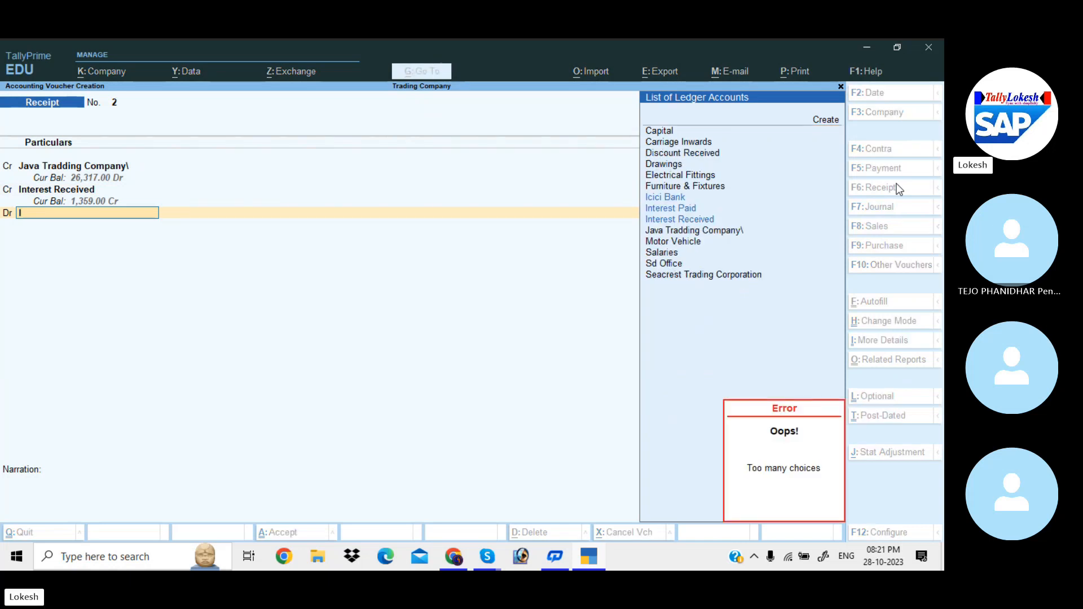
pyautogui.press('Down')
pyautogui.press('Return')
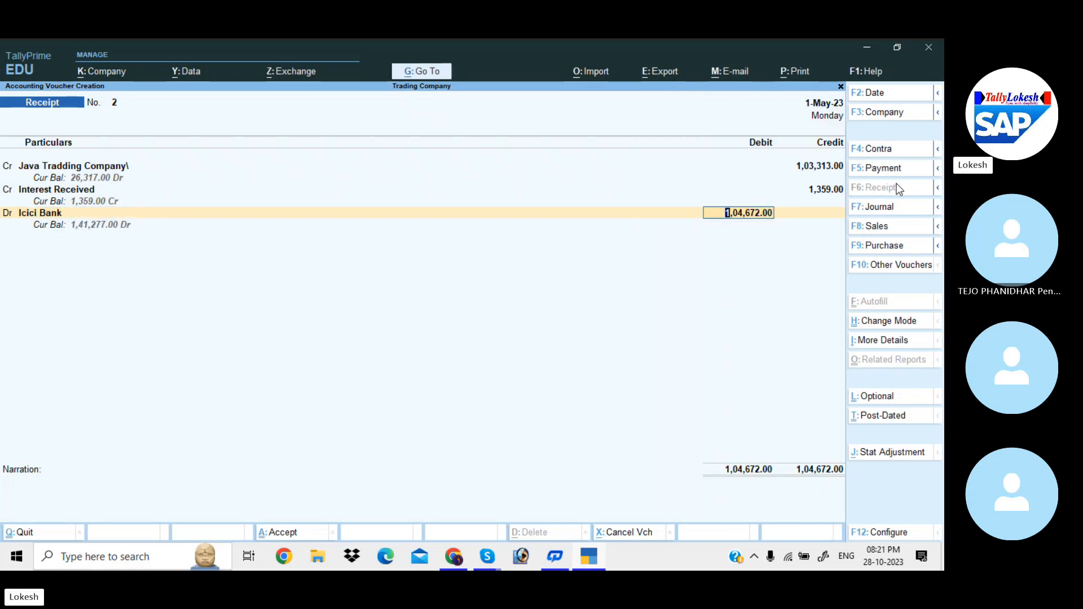
# Accept 1,04,672 as the Icici Bank debit, keep the bank details at their defaults and save the receipt without a narration
pyautogui.press('Return')
pyautogui.press('Return')
pyautogui.press('Return')
pyautogui.press('Return')
pyautogui.press('Return')
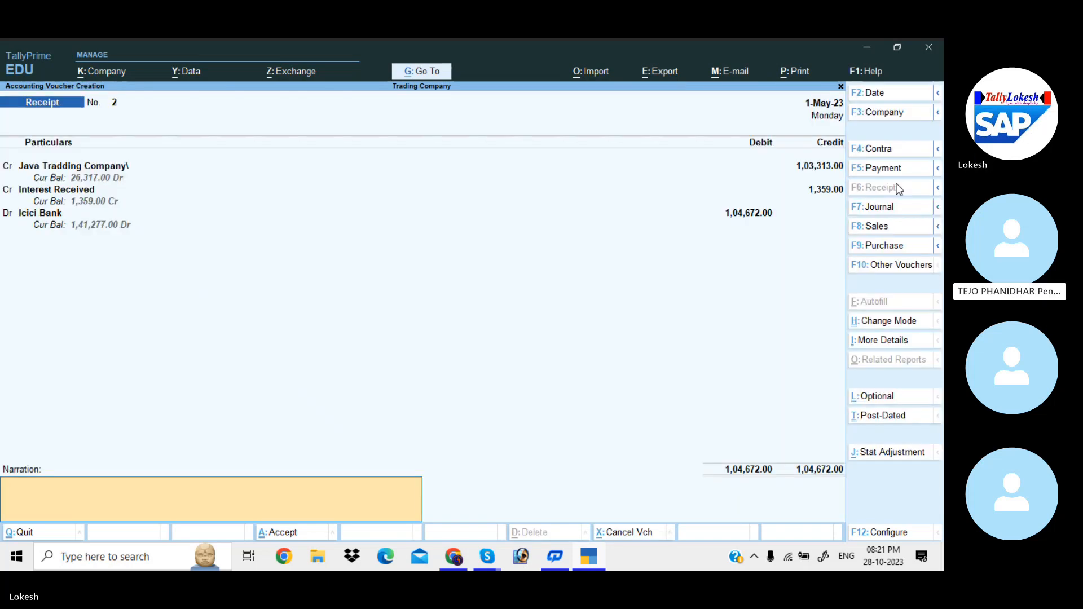
pyautogui.press('Return')
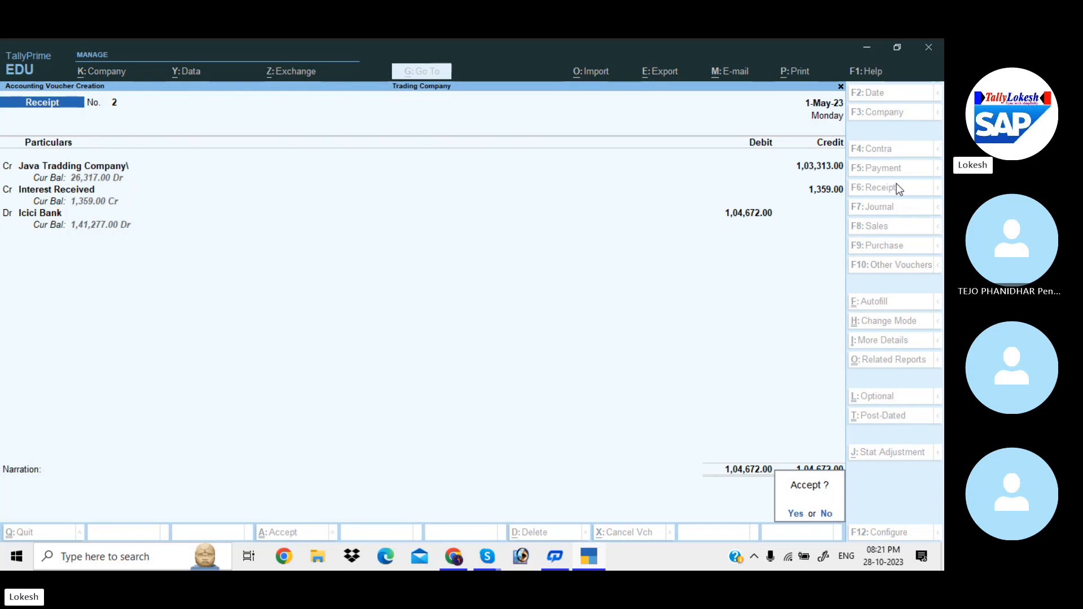
pyautogui.press('Return')
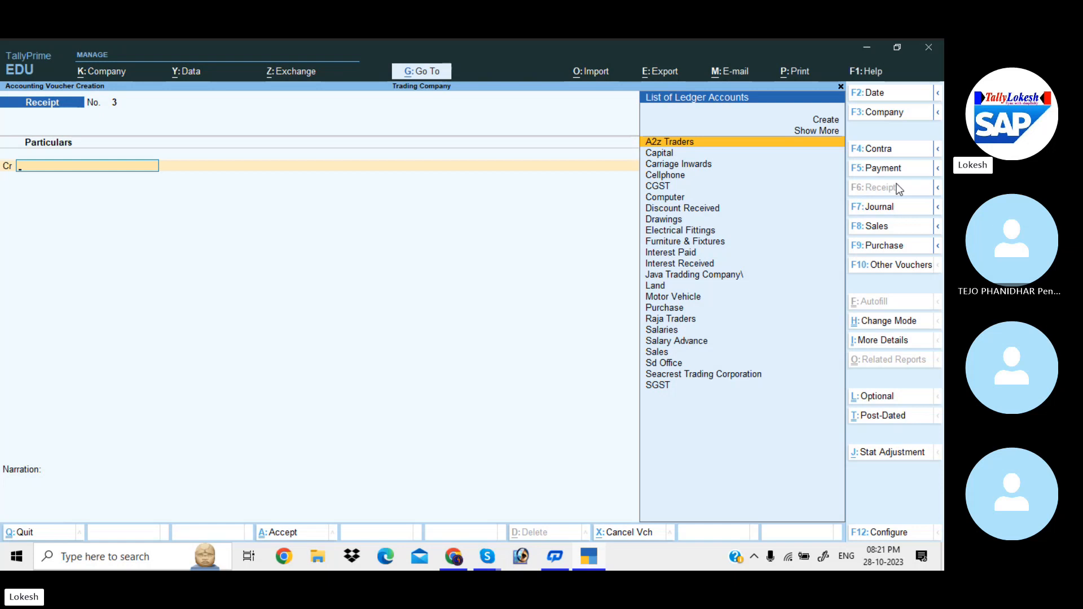
# Switch to a debit note voucher with A2z Traders as the party and Purchase as the ledger account
pyautogui.click(902, 267)
pyautogui.press('Up')
pyautogui.press('Up')
pyautogui.press('Up')
pyautogui.press('Up')
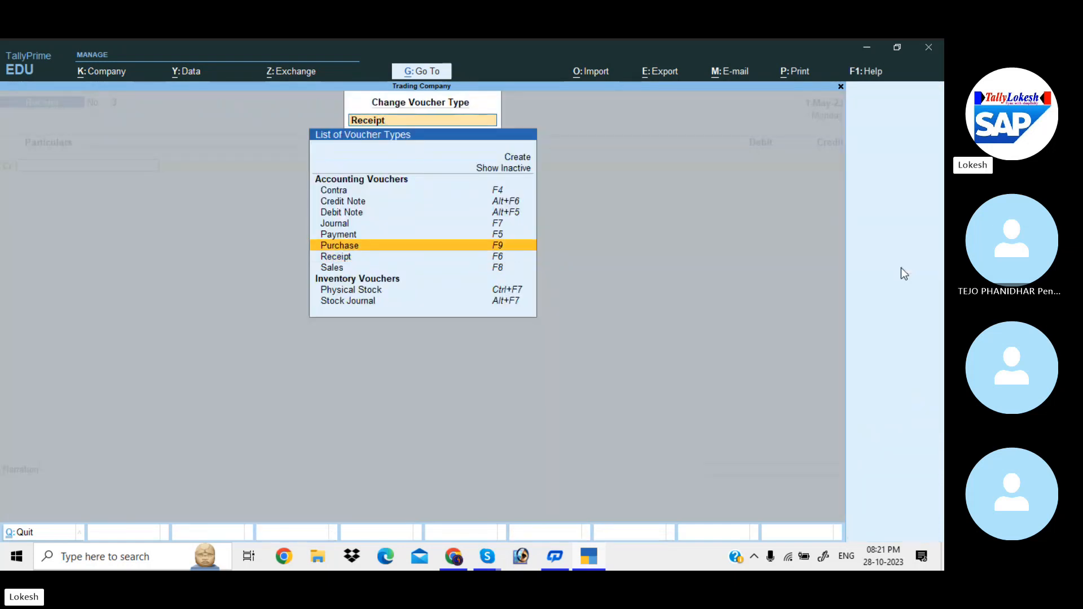
pyautogui.press('Return')
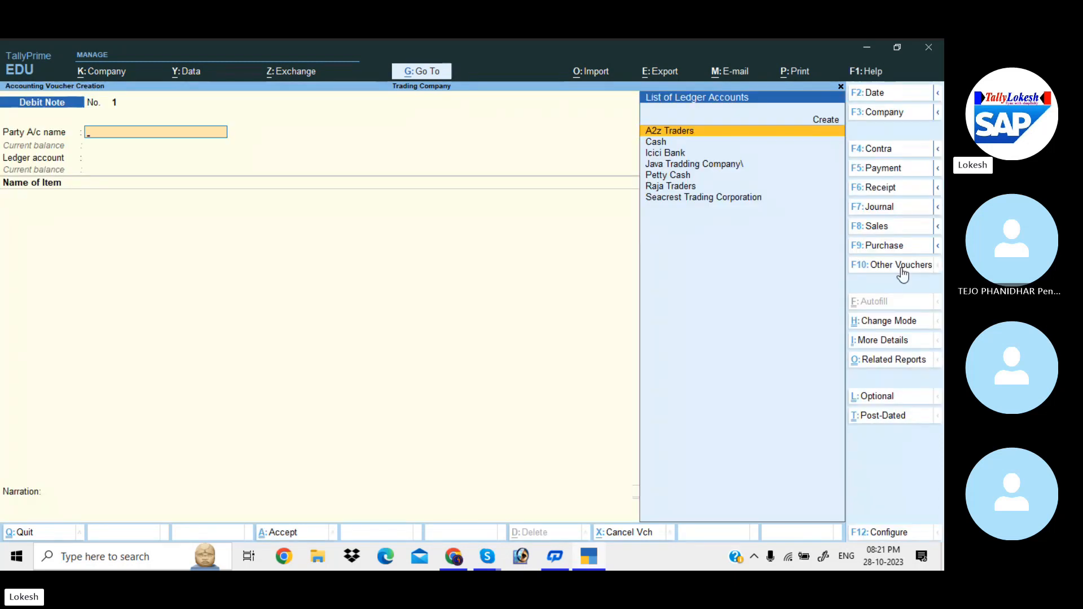
pyautogui.press('Return')
pyautogui.press('Return')
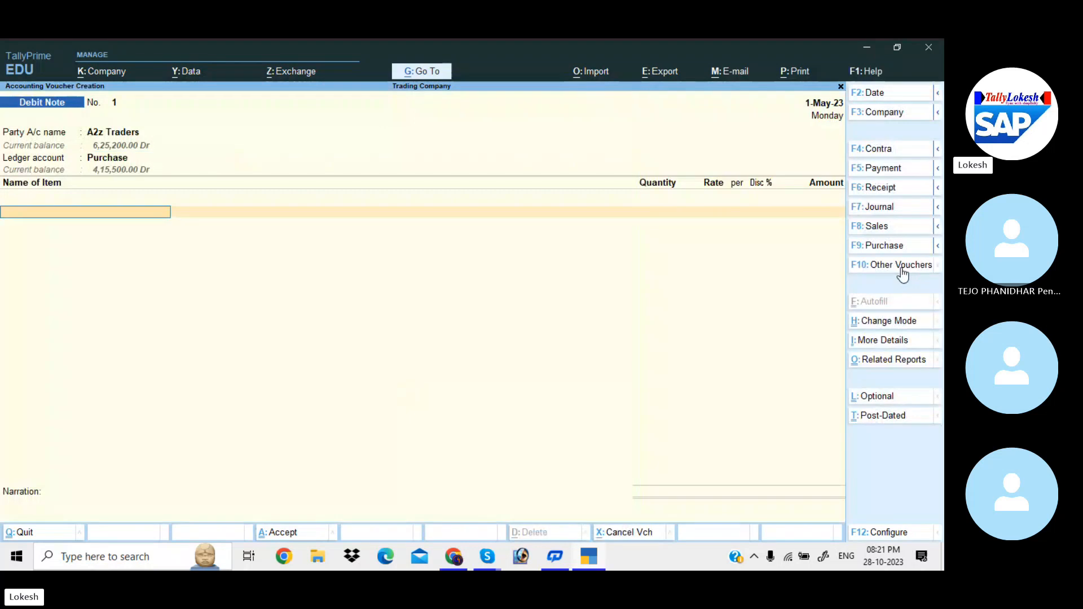
# Add 10 nos of Low Capacity Stabilizers at 400 each to the debit note without a discount
pyautogui.write('Lo')
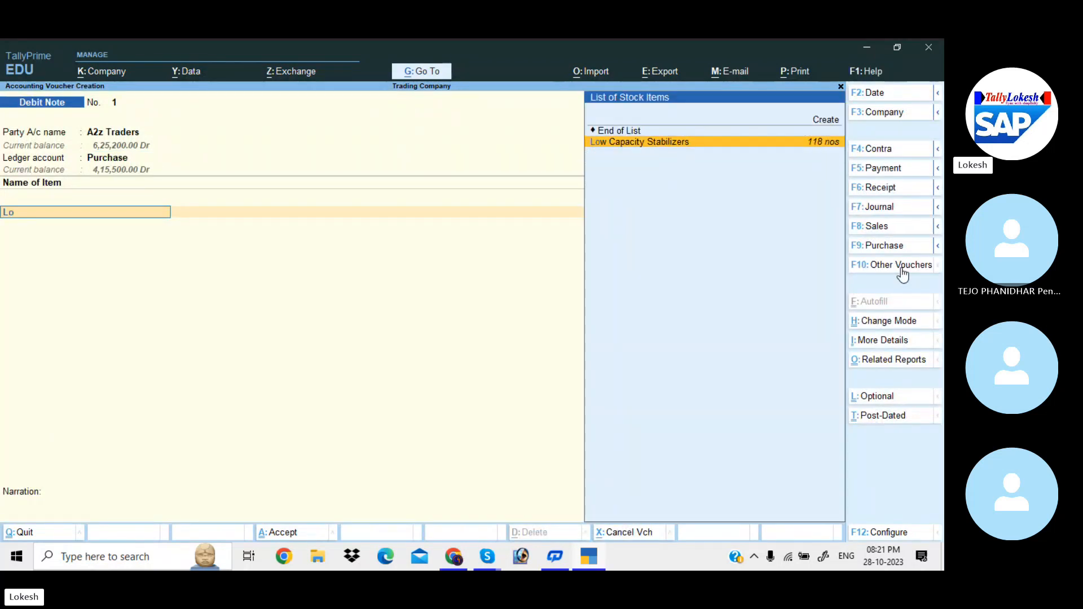
pyautogui.press('Return')
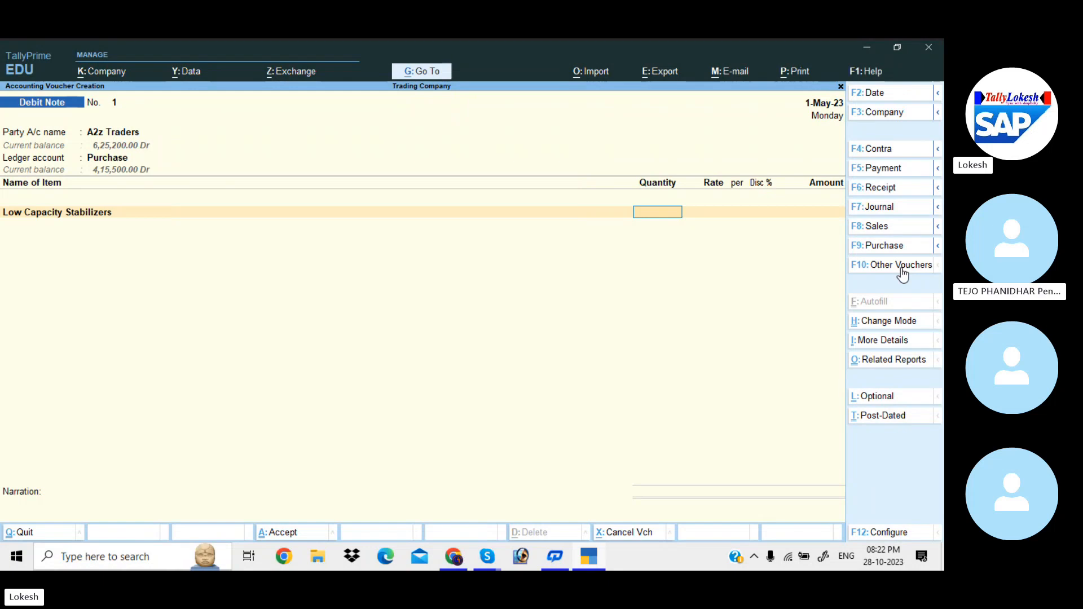
pyautogui.write('10')
pyautogui.press('Return')
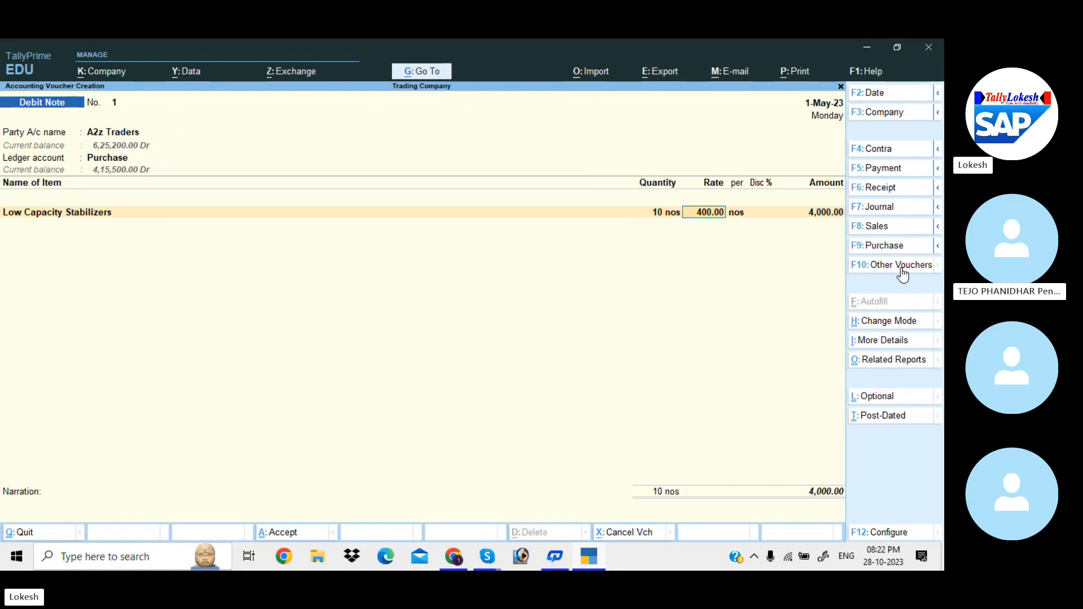
pyautogui.press('Return')
pyautogui.press('Return')
pyautogui.press('Return')
pyautogui.press('Return')
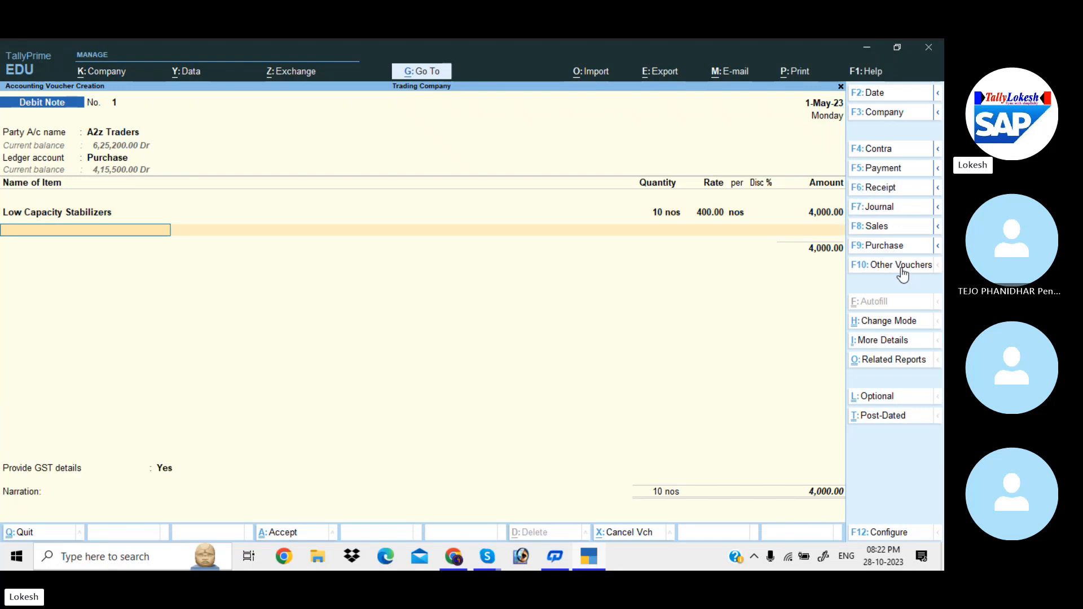
# End the item list and add the CGST and SGST ledgers to the debit note with their calculated amounts
pyautogui.press('Return')
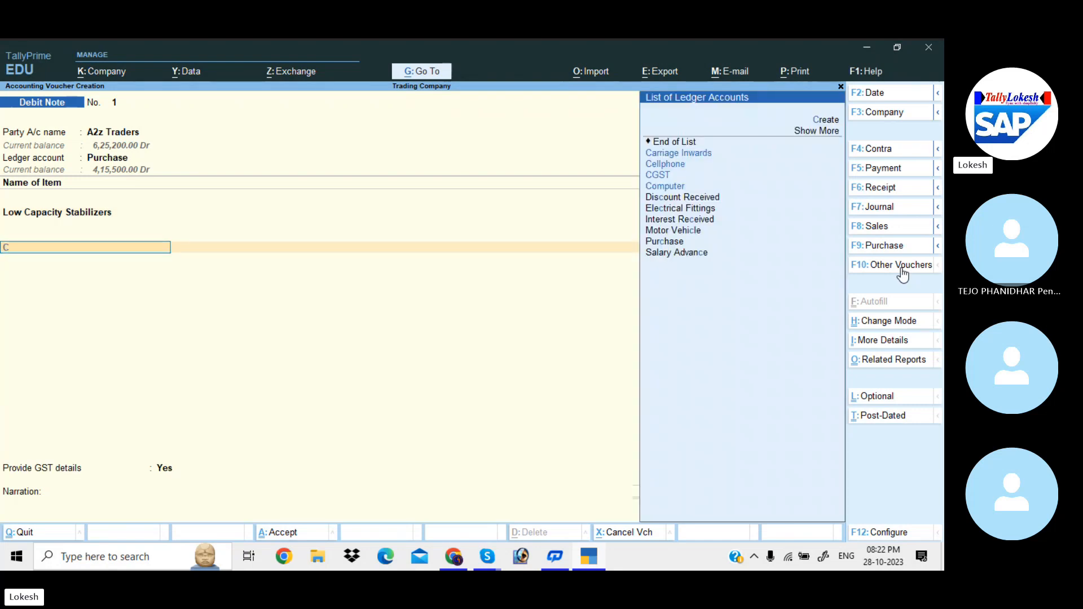
pyautogui.write('cg')
pyautogui.press('Return')
pyautogui.press('Return')
pyautogui.write('Sg')
pyautogui.press('Return')
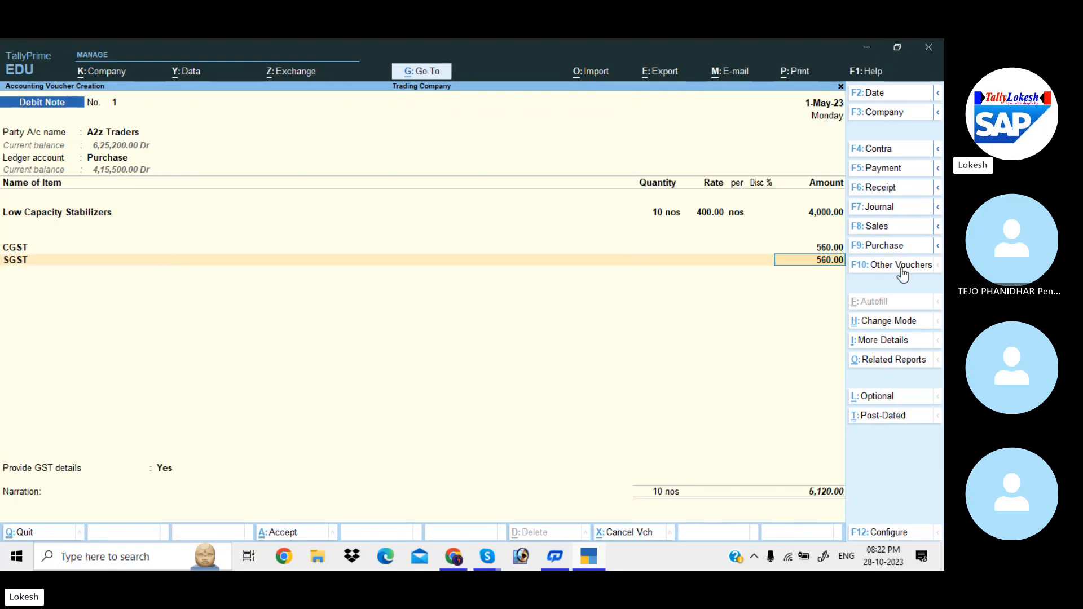
pyautogui.press('Return')
pyautogui.press('Return')
# Set Provide GST details to No and save the debit note without a narration
pyautogui.write('n')
pyautogui.press('Return')
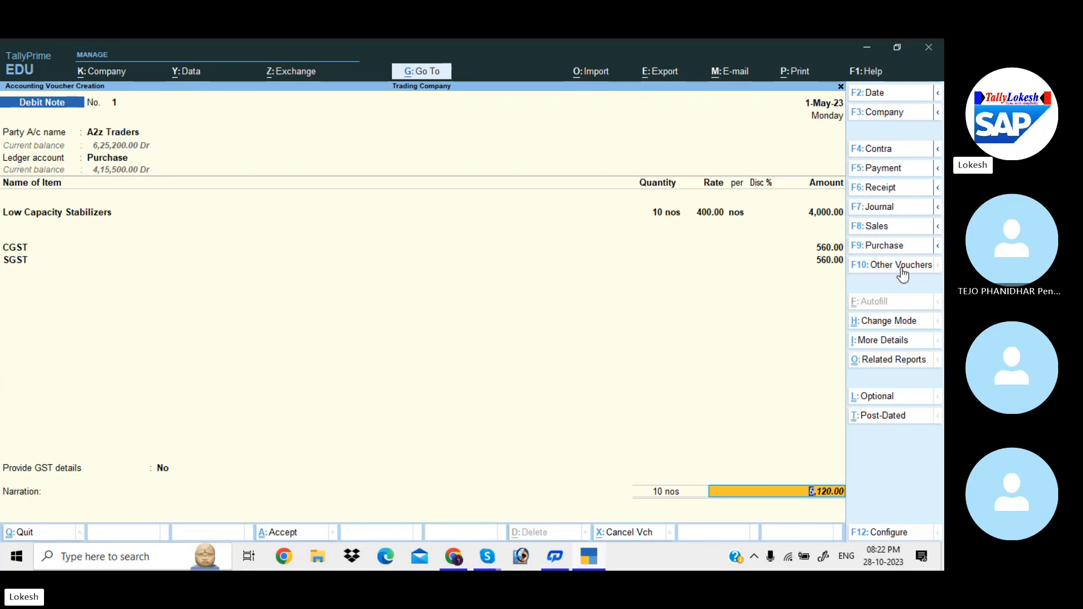
pyautogui.press('Return')
pyautogui.press('Return')
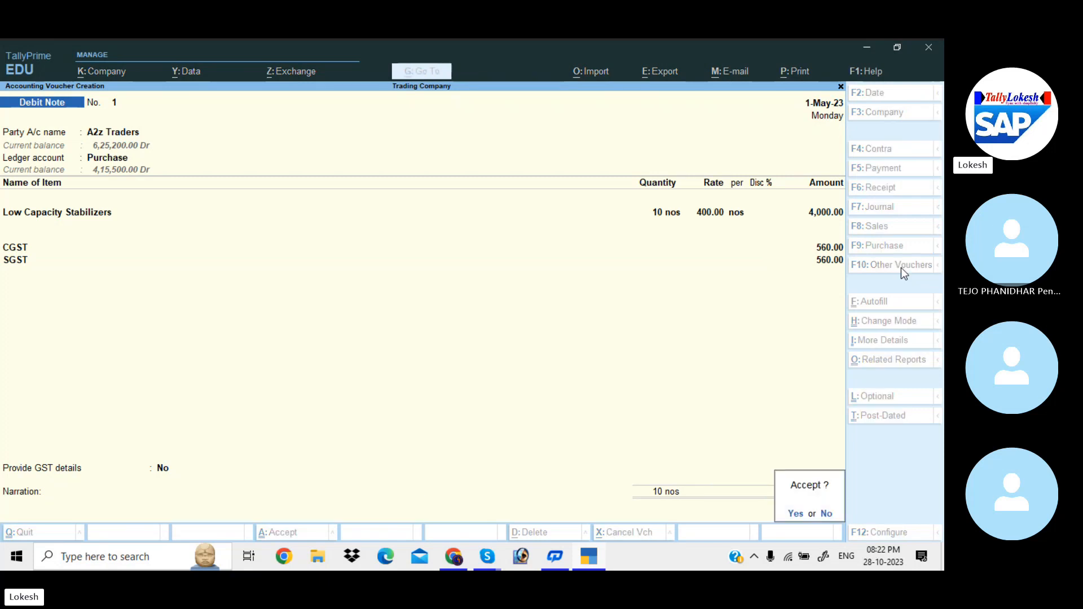
pyautogui.press('Return')
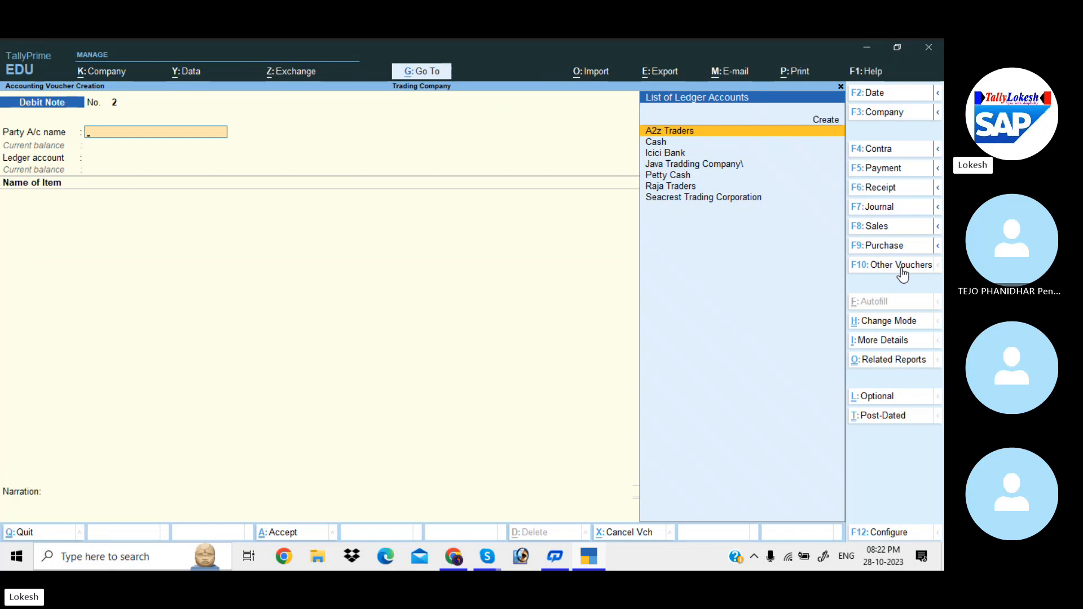
# Switch to a credit note voucher with Java Tradding Company\ as the party and Sales as the ledger account
pyautogui.click(901, 266)
pyautogui.press('Up')
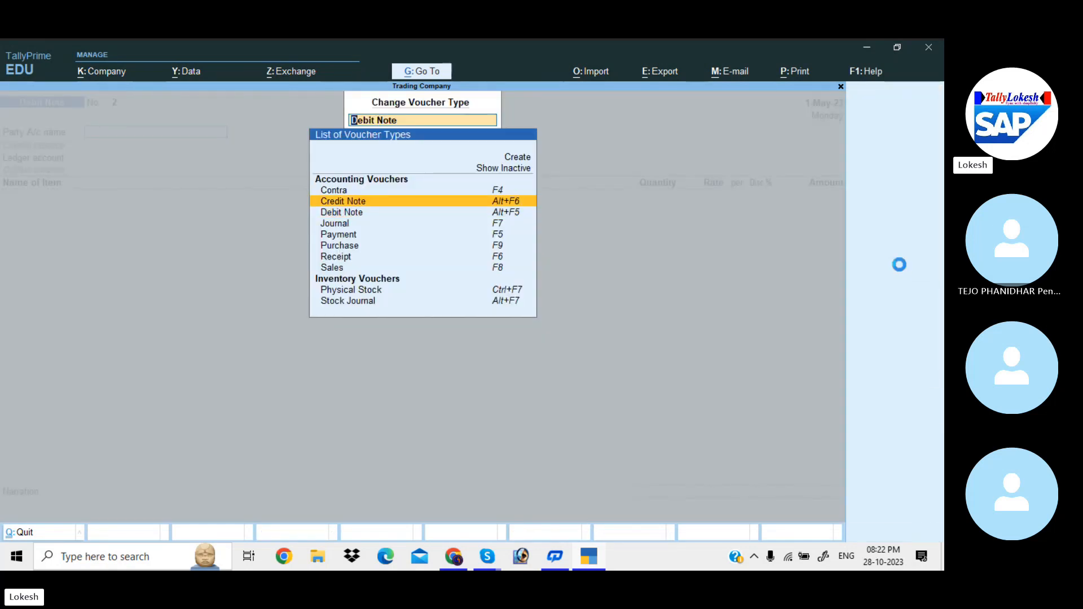
pyautogui.press('Return')
pyautogui.write('ja')
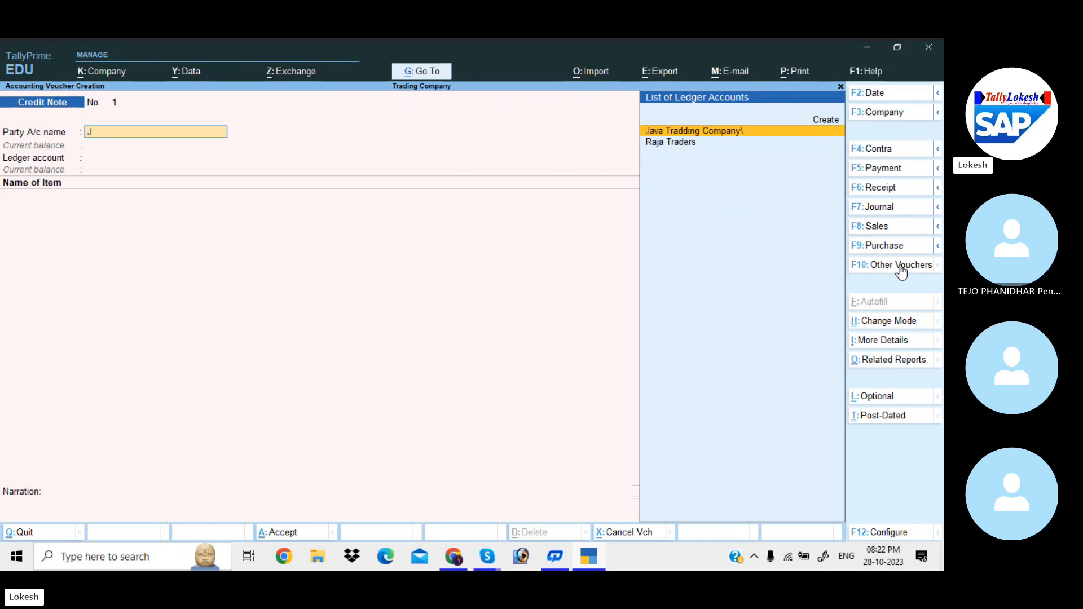
pyautogui.press('Return')
pyautogui.press('Return')
pyautogui.press('Return')
pyautogui.press('Return')
pyautogui.press('Return')
pyautogui.press('Return')
pyautogui.press('Return')
pyautogui.press('Return')
pyautogui.press('Return')
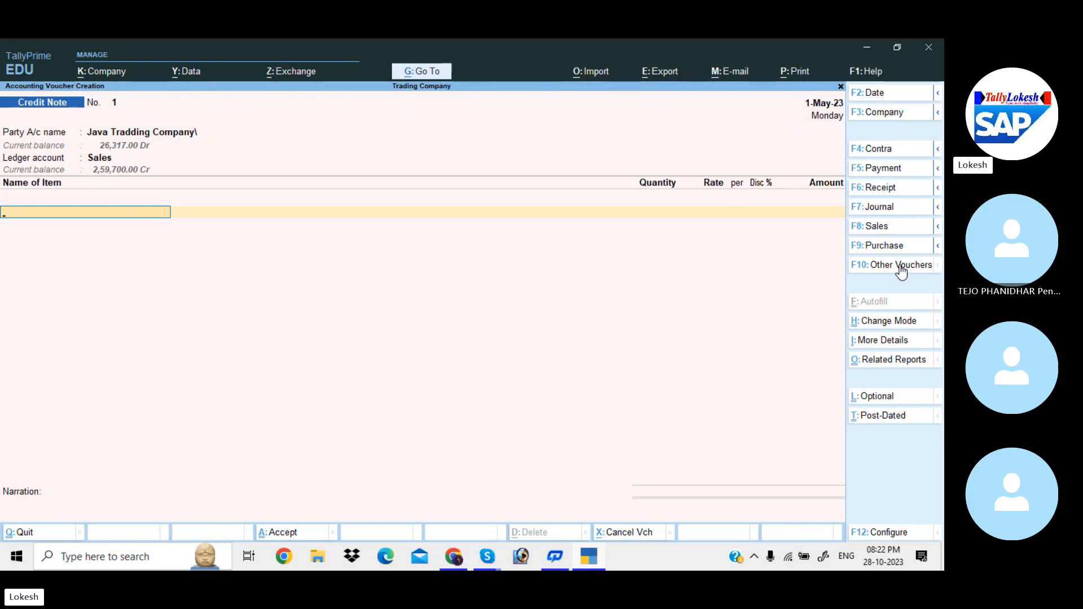
# Add 15 nos of High Capacity Stabilizers at 700 each to the credit note without a discount
pyautogui.press('Return')
pyautogui.press('Return')
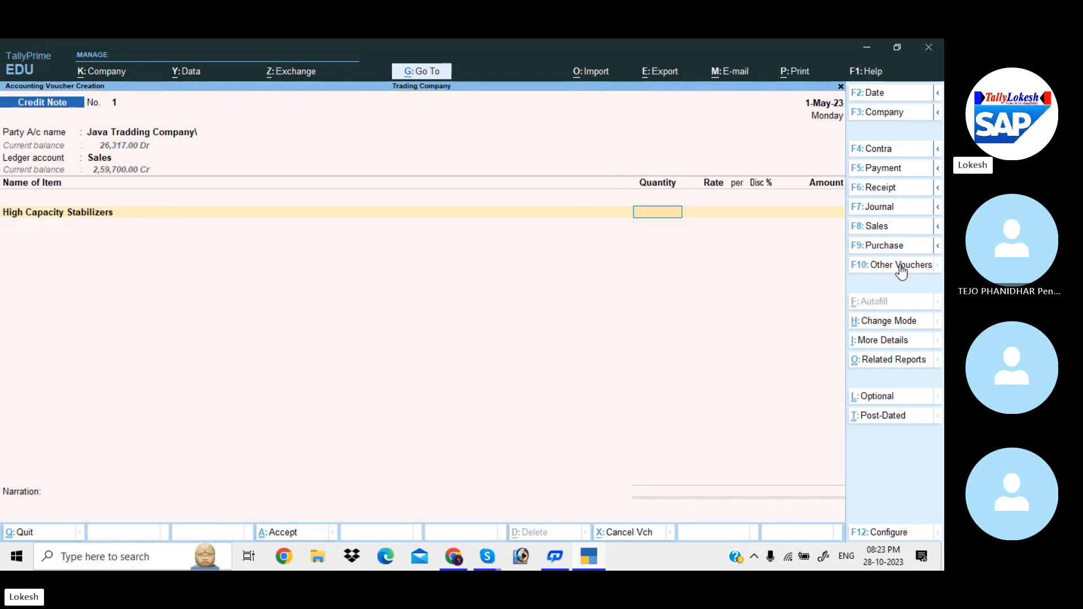
pyautogui.write('15')
pyautogui.press('Return')
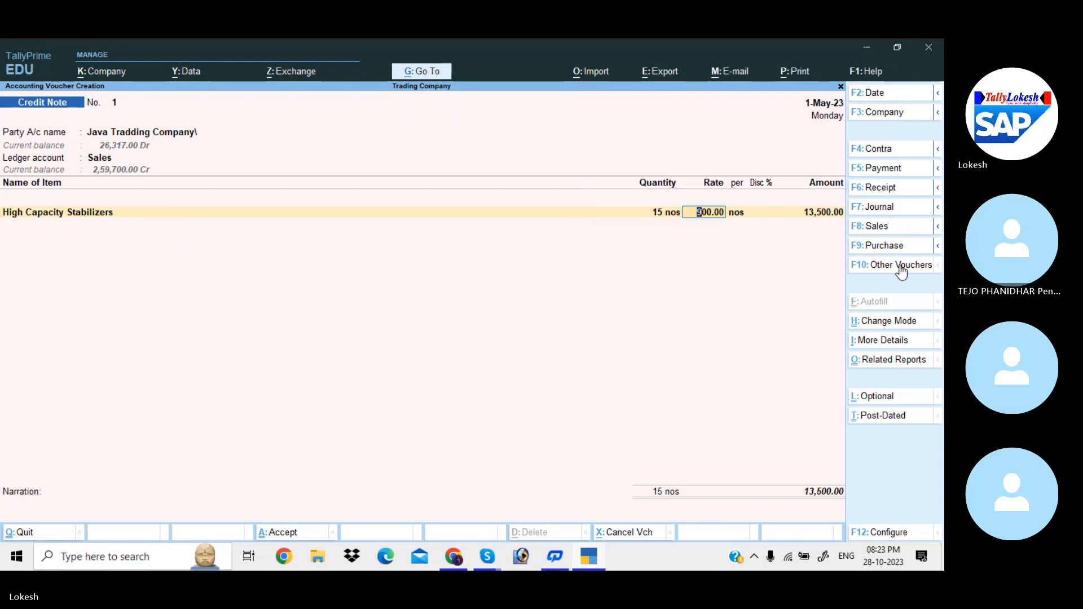
pyautogui.write('700')
pyautogui.press('Return')
pyautogui.press('Return')
pyautogui.press('Return')
pyautogui.press('Return')
pyautogui.press('Down')
pyautogui.press('Return')
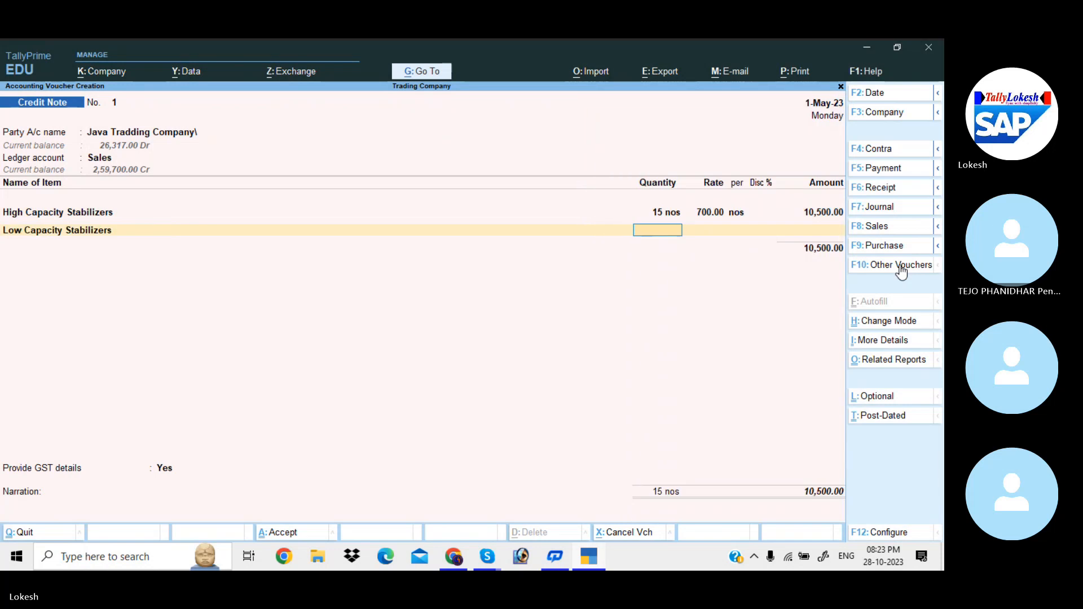
pyautogui.press('BackSpace')
# Add 10 nos of Submersible Pumps at 2,300 each without a discount as the second item and end the item list
pyautogui.write('Su')
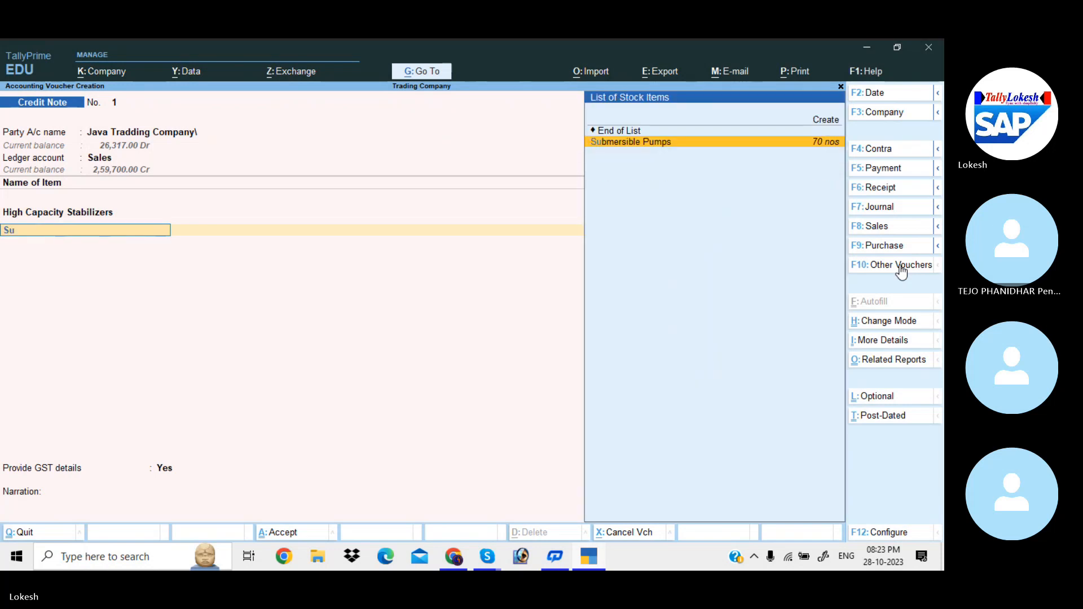
pyautogui.press('Return')
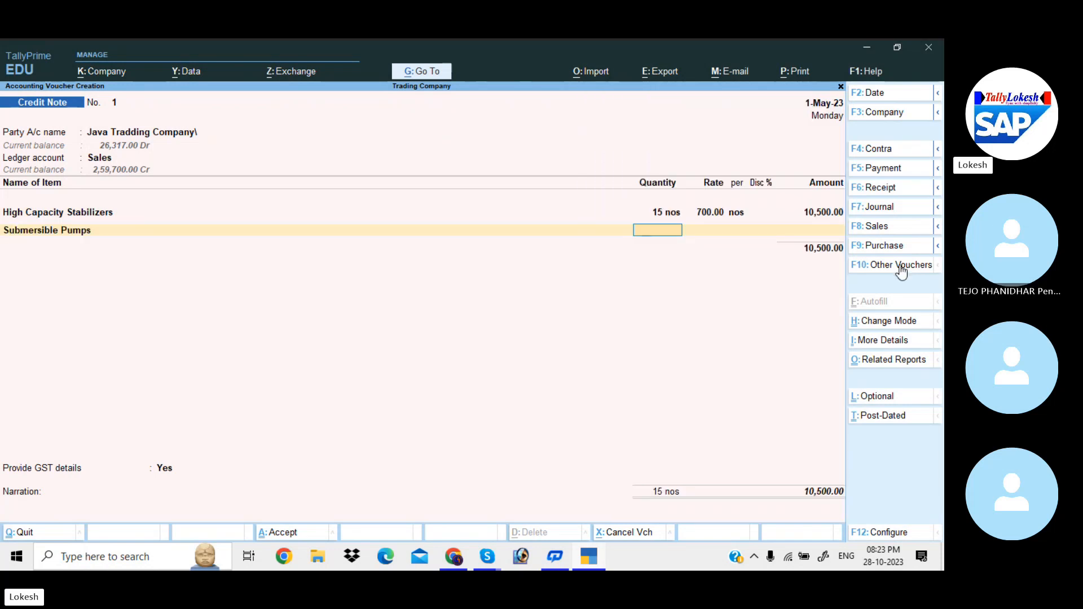
pyautogui.write('10')
pyautogui.press('Return')
pyautogui.write('2300')
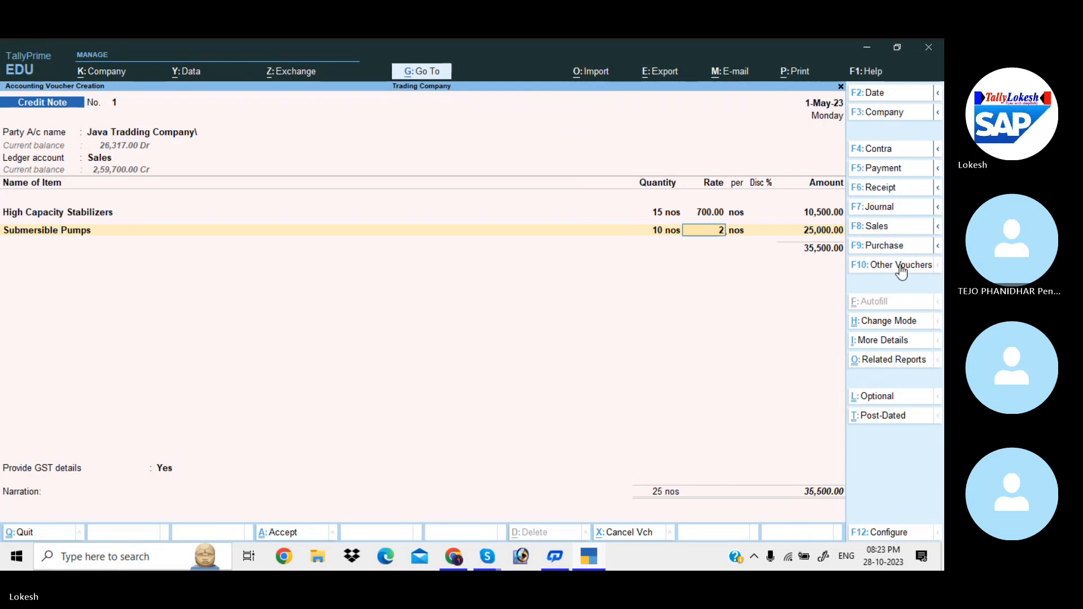
pyautogui.press('Return')
pyautogui.press('Return')
pyautogui.press('Return')
pyautogui.press('Return')
pyautogui.press('Return')
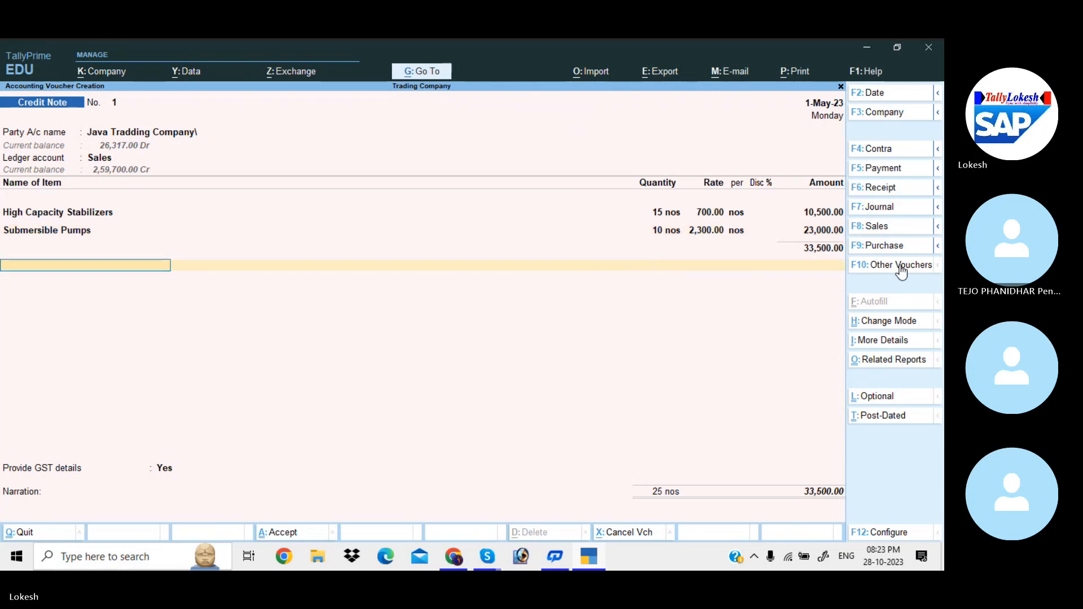
# Add the CGST and SGST ledgers to the credit note with their calculated amounts
pyautogui.write('c')
pyautogui.press('Return')
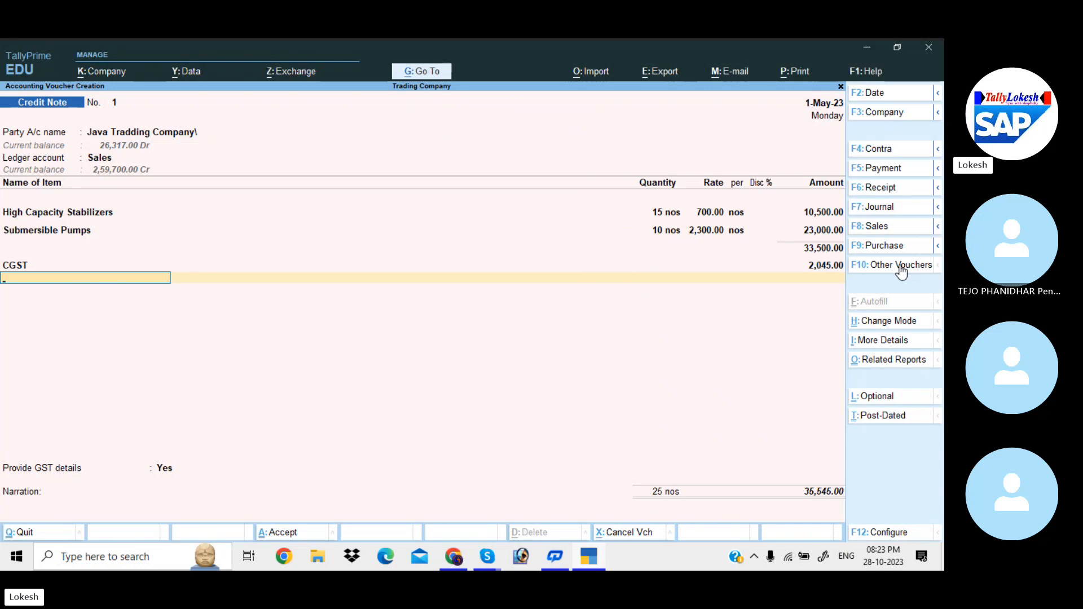
pyautogui.write('s')
pyautogui.press('Return')
pyautogui.press('Return')
# Choose No for providing GST details and save the credit note without a narration
pyautogui.press('n')
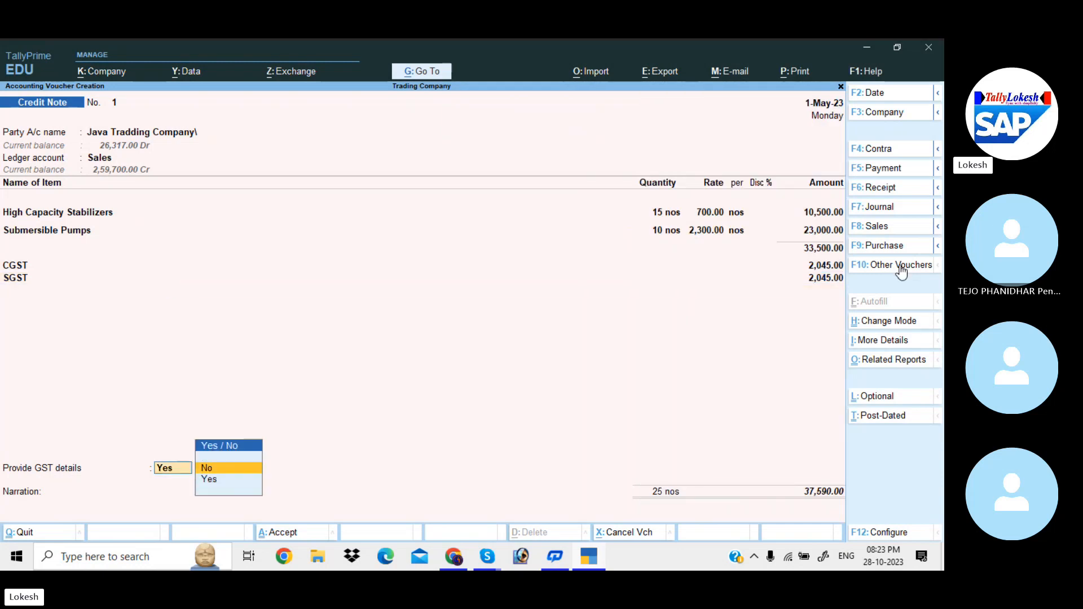
pyautogui.press('Return')
pyautogui.press('Return')
pyautogui.press('Return')
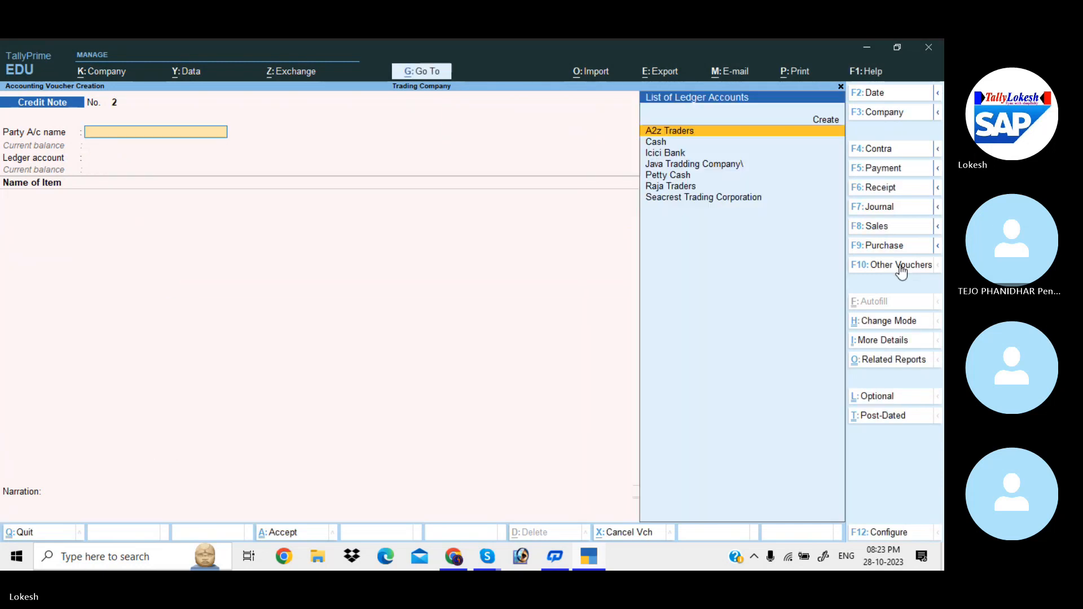
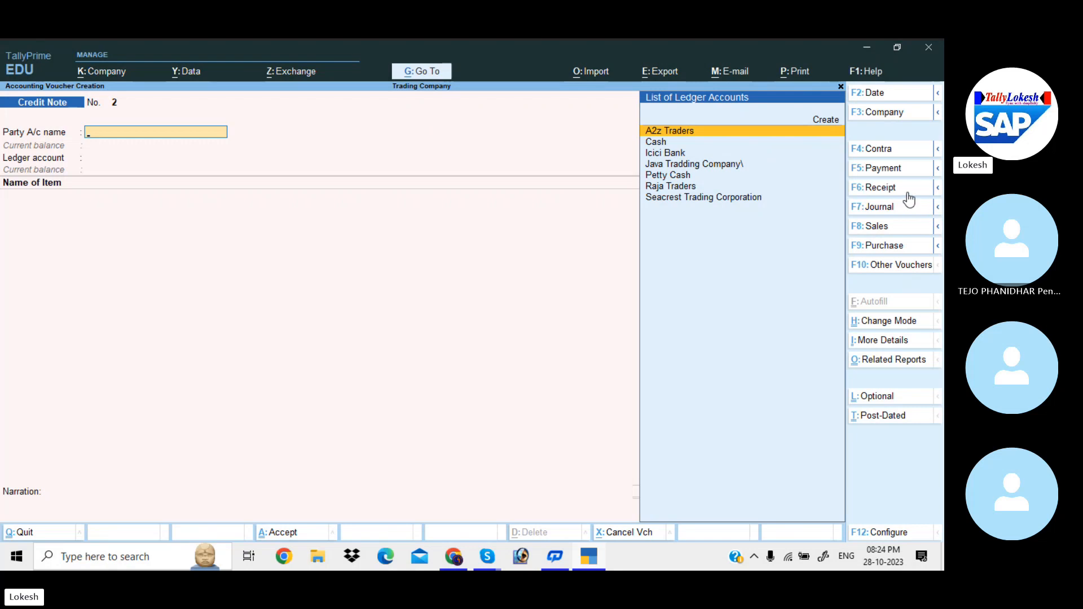
# Switch to a journal voucher and create a Rent ledger under Indirect Expenses as its debit account
pyautogui.click(911, 211)
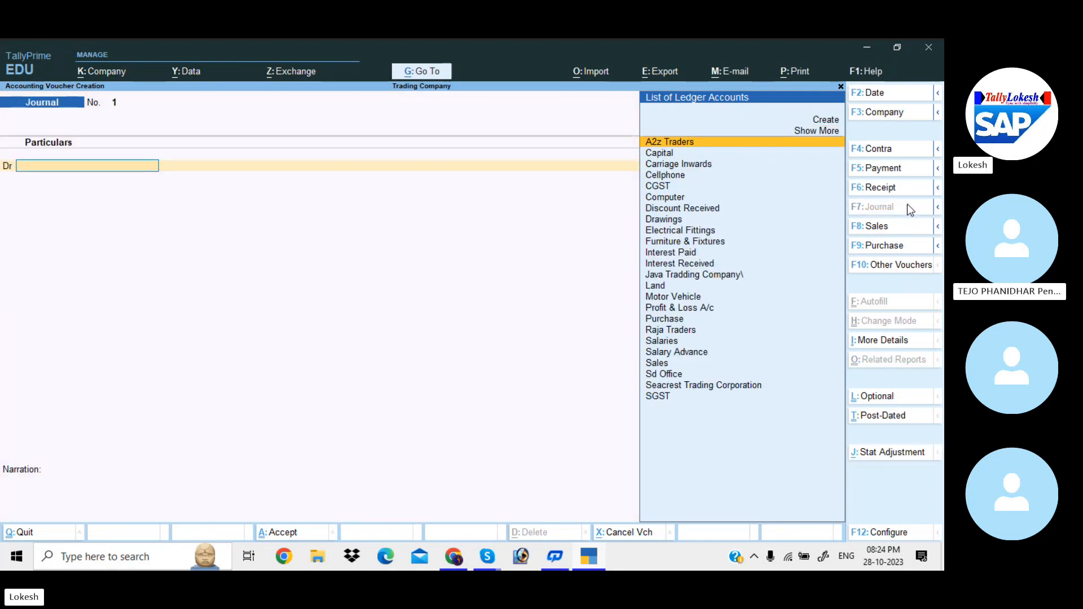
pyautogui.write('Re')
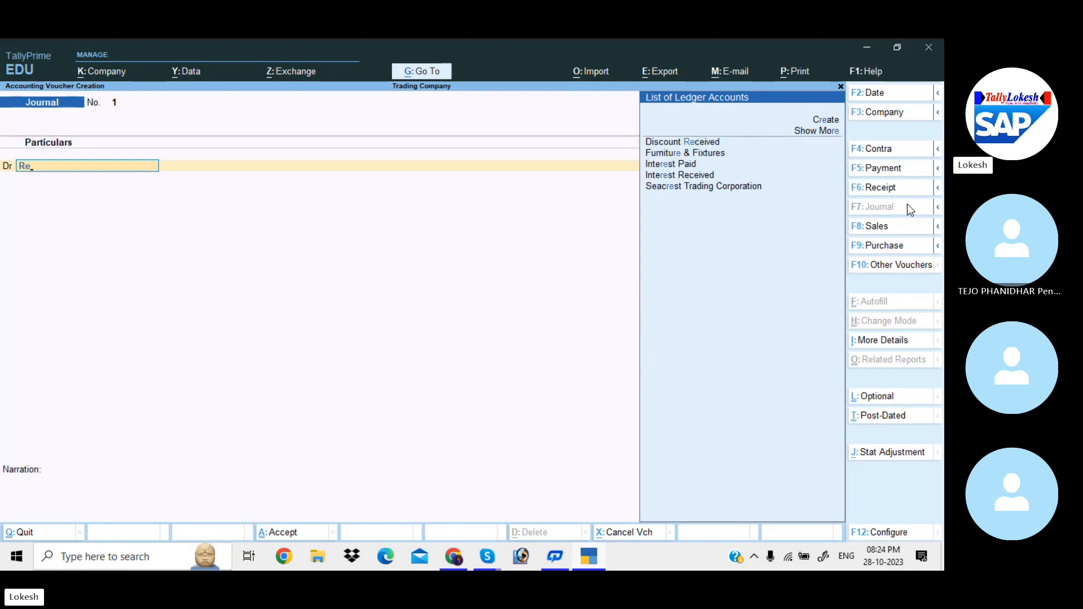
pyautogui.hotkey('alt', 'c')
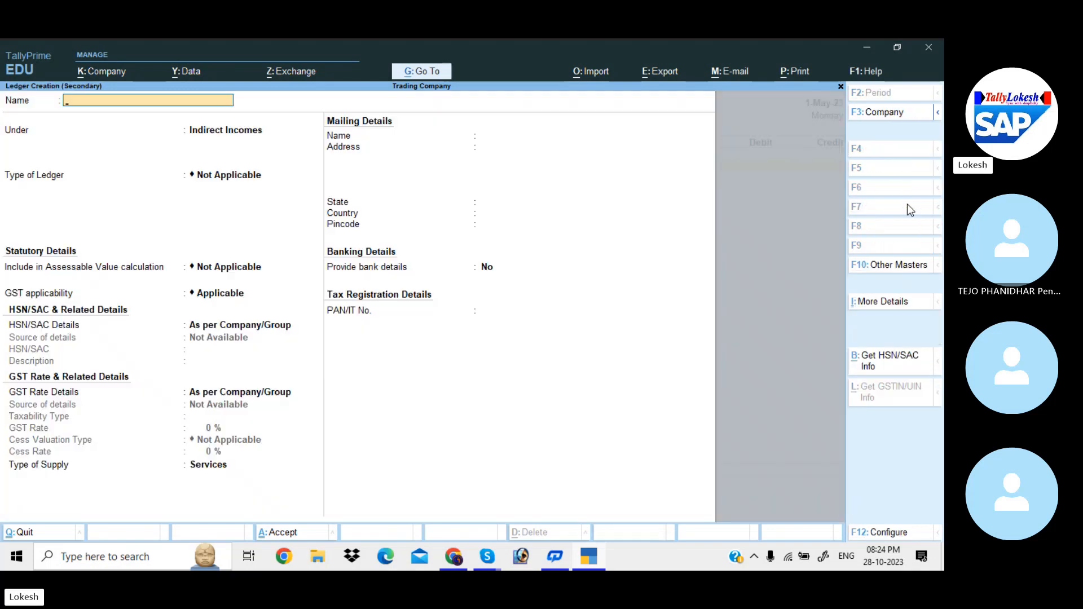
pyautogui.write('Rent')
pyautogui.press('Return')
pyautogui.write('Ind')
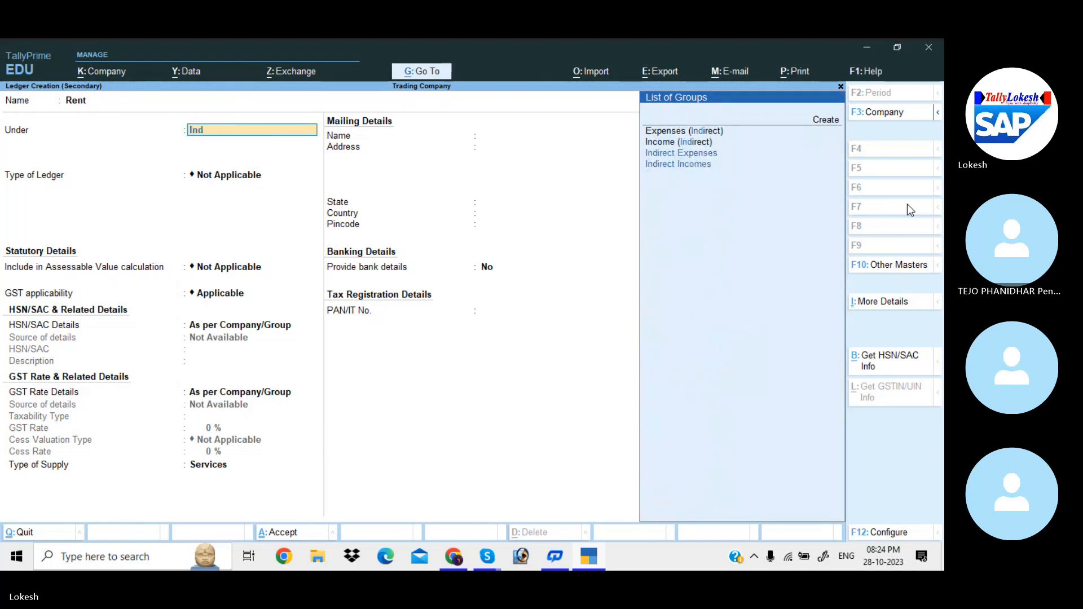
pyautogui.press('Down')
pyautogui.press('Return')
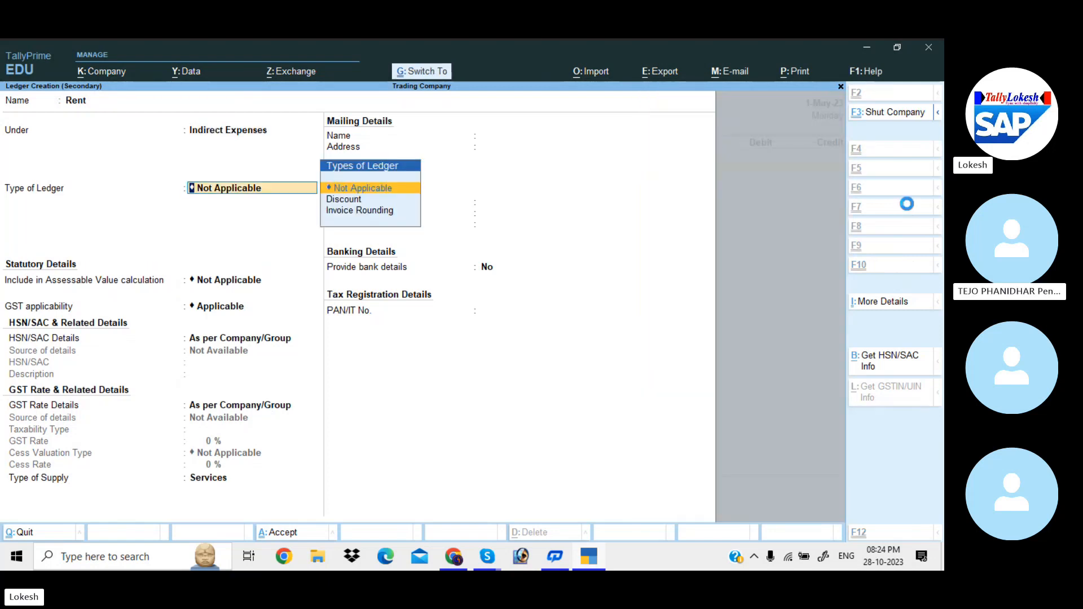
pyautogui.hotkey('ctrl', 'a')
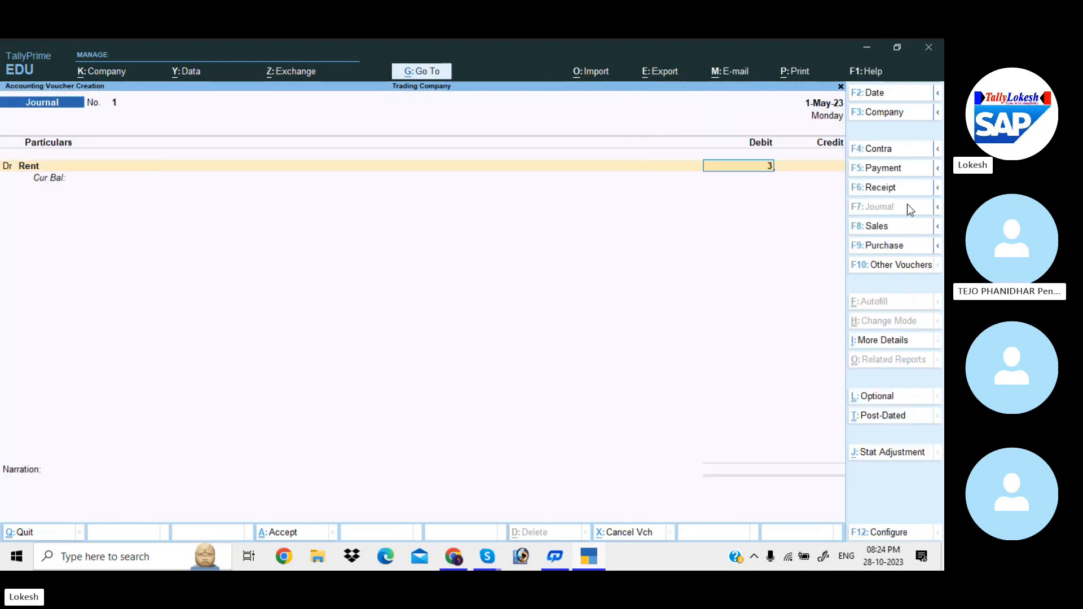
# Debit Rent with 3,500 and create a Rent Payable ledger under Provisions as the journal's credit account
pyautogui.write('3500')
pyautogui.press('Return')
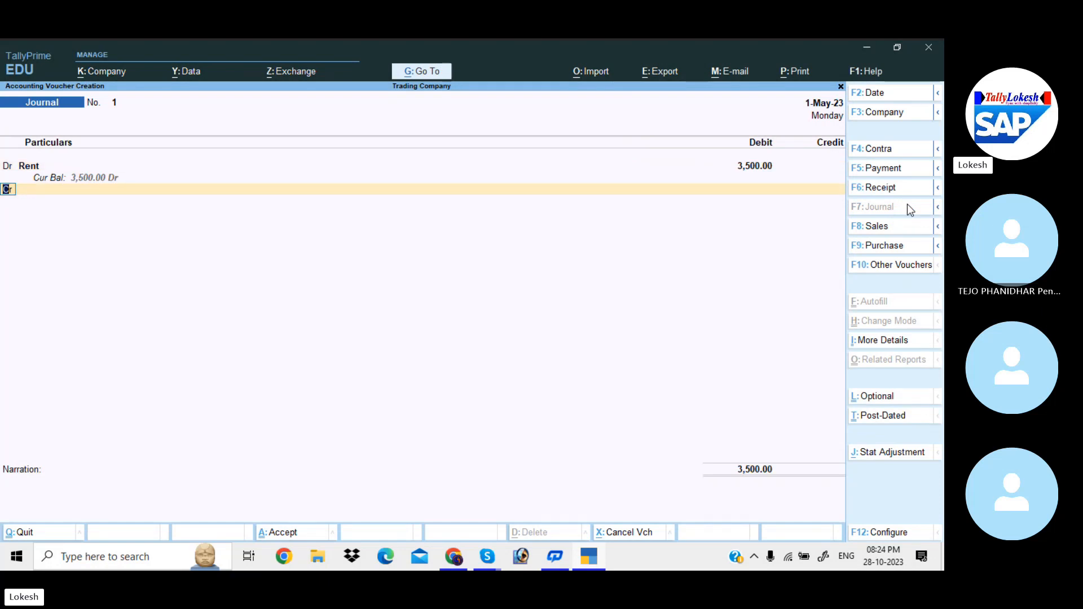
pyautogui.hotkey('alt', 'c')
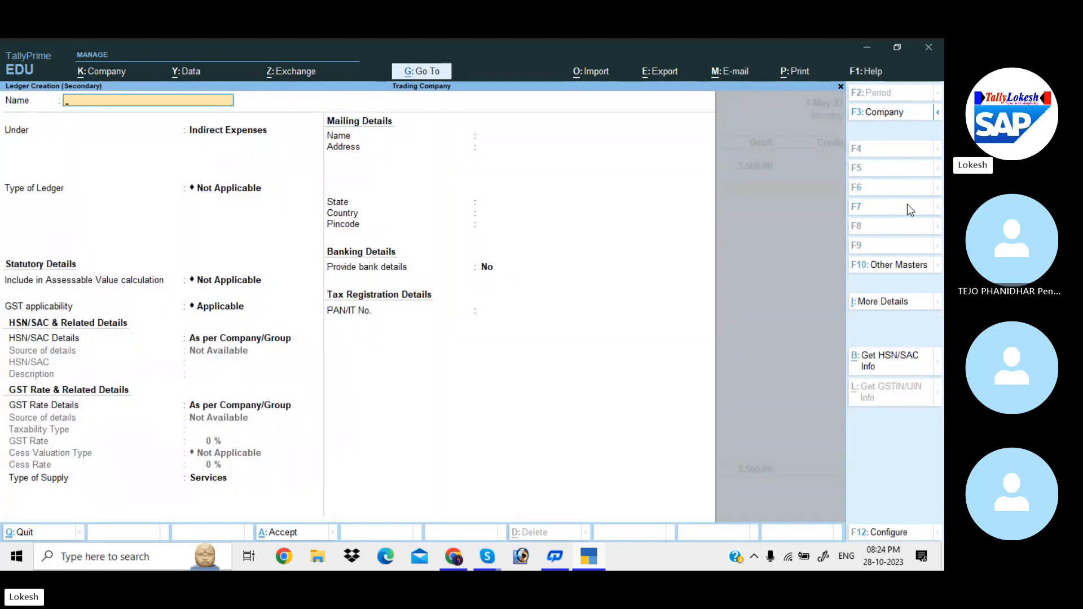
pyautogui.write('Rent Payable')
pyautogui.press('Return')
pyautogui.write('pro')
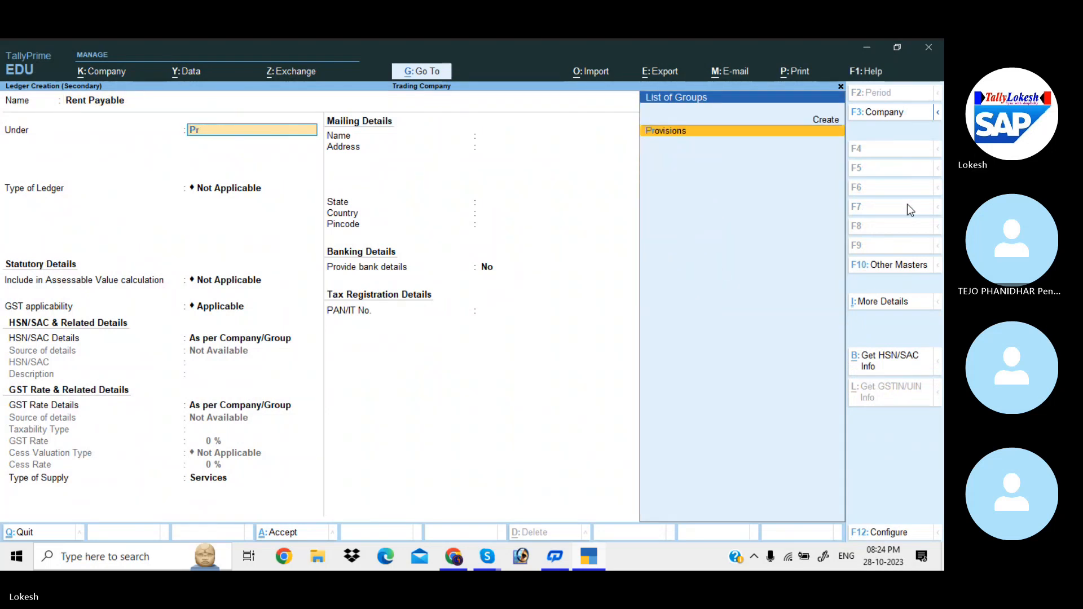
pyautogui.press('Return')
pyautogui.hotkey('ctrl', 'a')
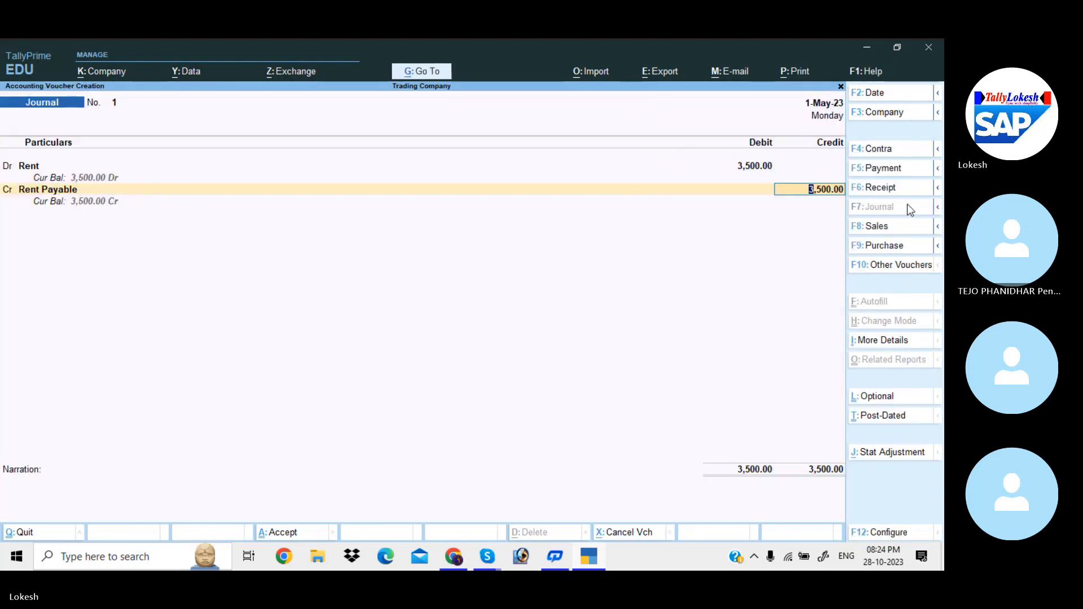
# Accept 3,500 as the Rent Payable credit and save the journal without a narration
pyautogui.press('Return')
pyautogui.press('Return')
pyautogui.press('Return')
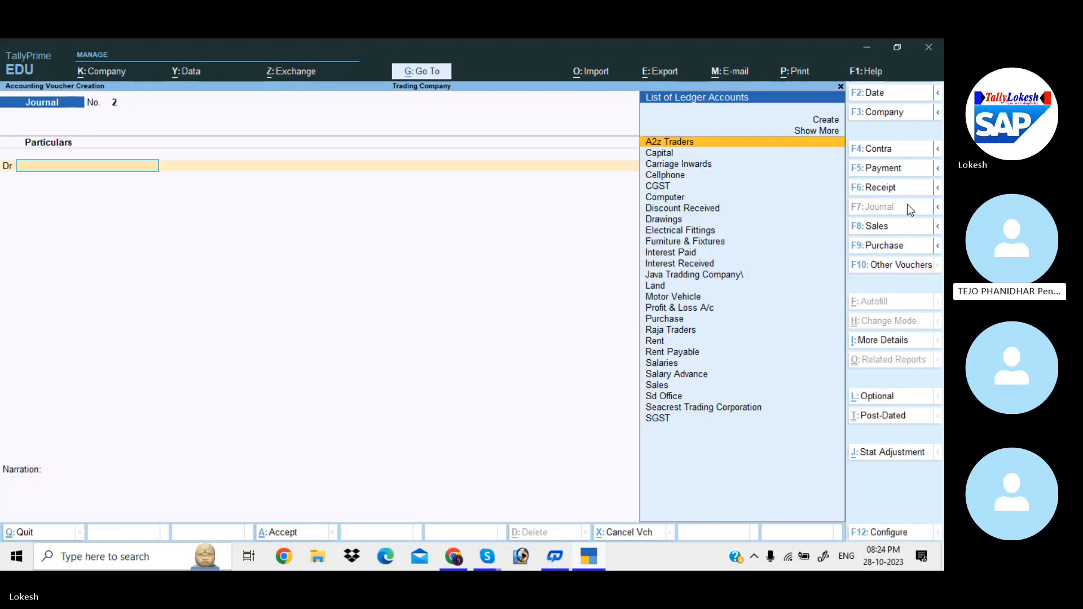
# Debit Salaries with 11,500 in the new journal voucher
pyautogui.write('Sa')
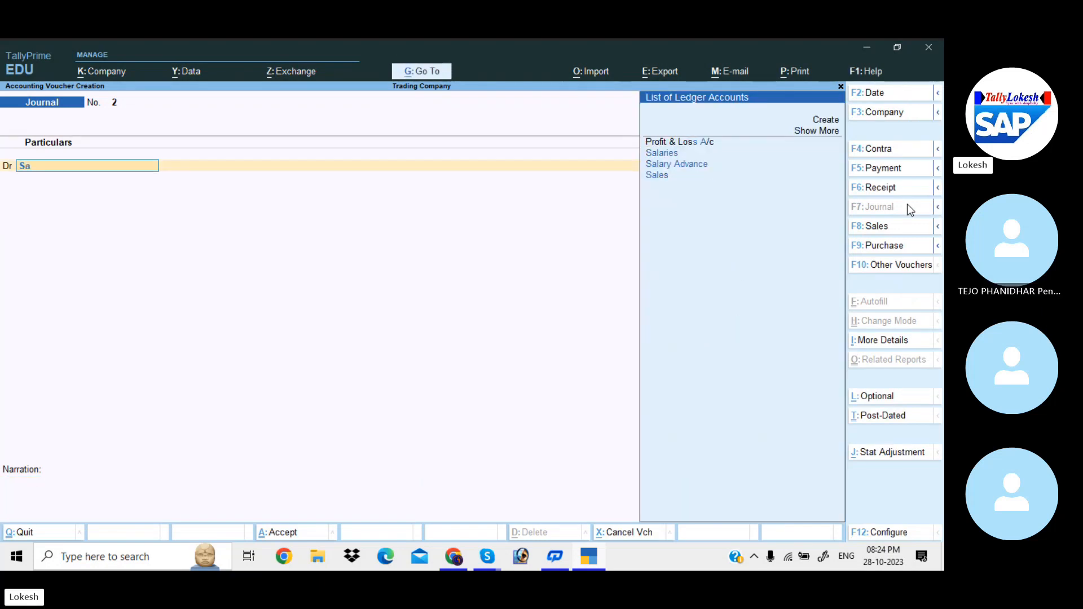
pyautogui.press('Down')
pyautogui.press('Return')
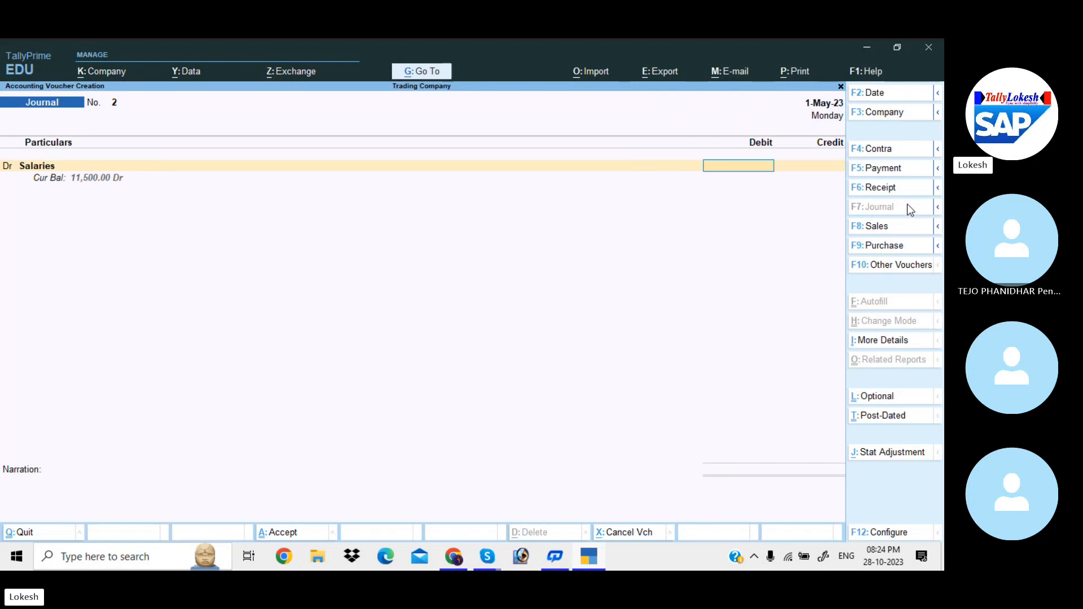
pyautogui.write('11500')
pyautogui.press('Return')
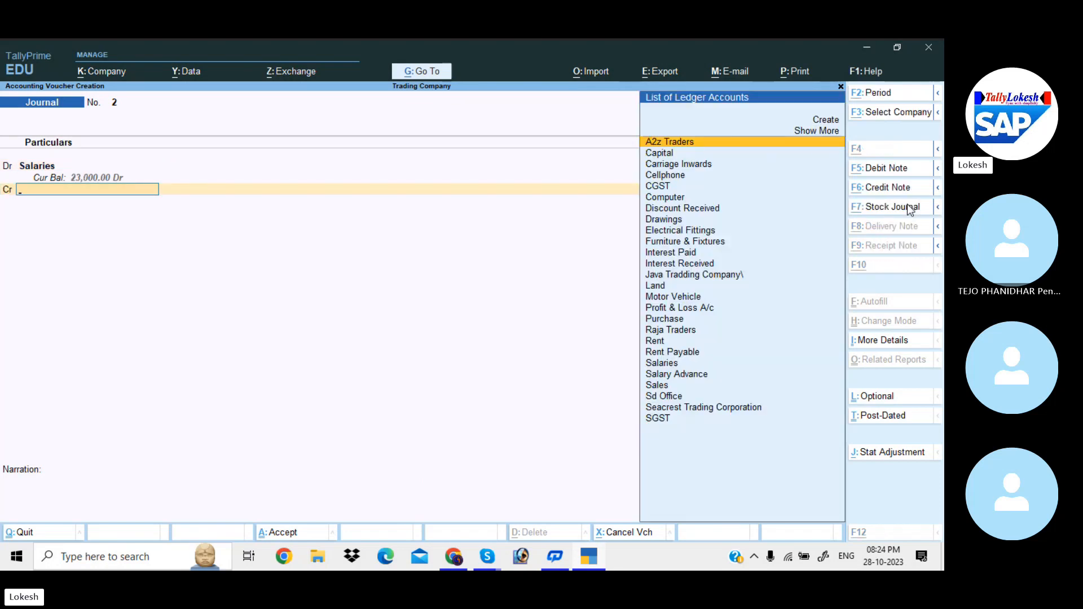
# Create a Salary Payable ledger under Provisions as the credit account, accept its 11,500 credit and save the journal
pyautogui.hotkey('alt', 'c')
pyautogui.write('Salary Pay')
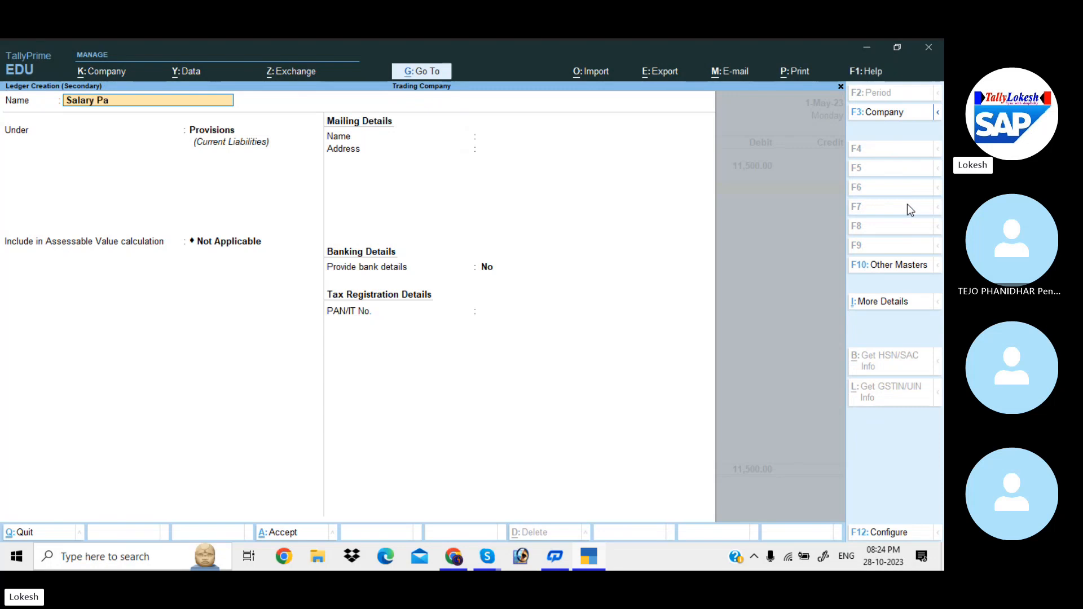
pyautogui.press('BackSpace')
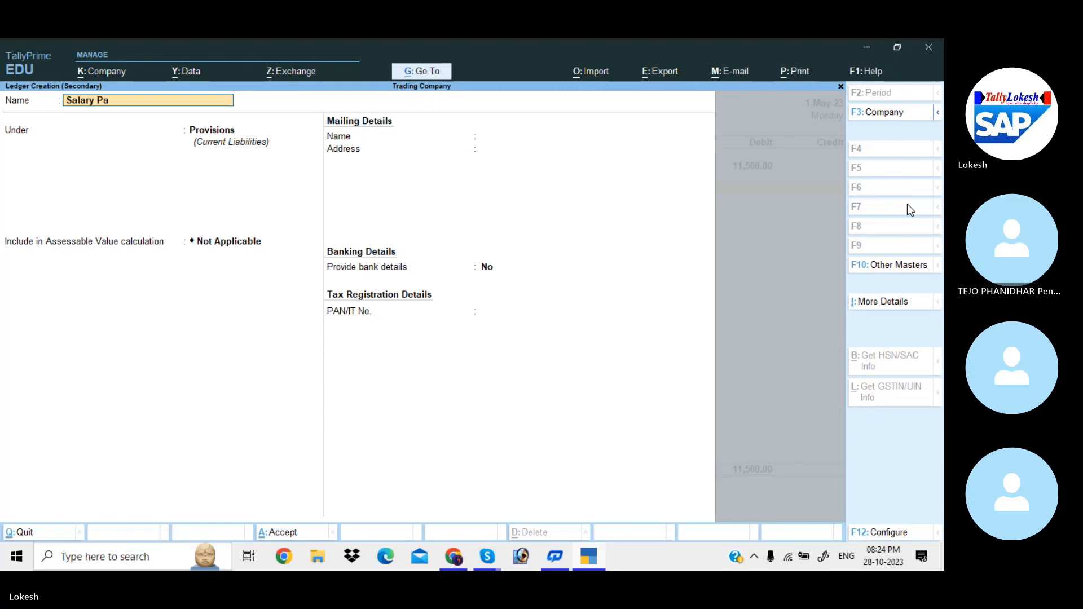
pyautogui.write('yable')
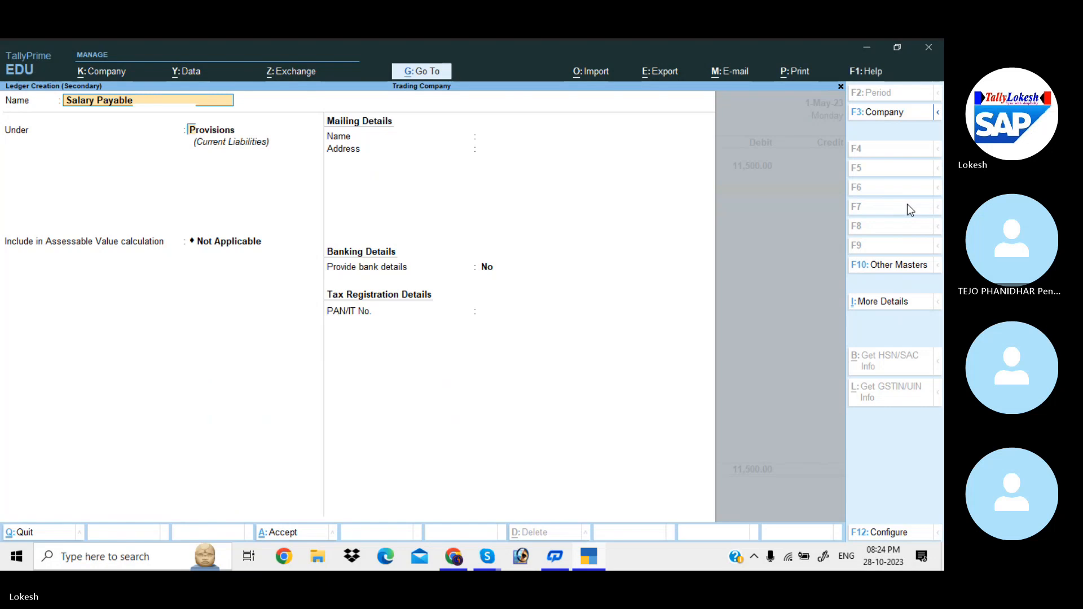
pyautogui.press('Return')
pyautogui.press('Return')
pyautogui.hotkey('ctrl', 'a')
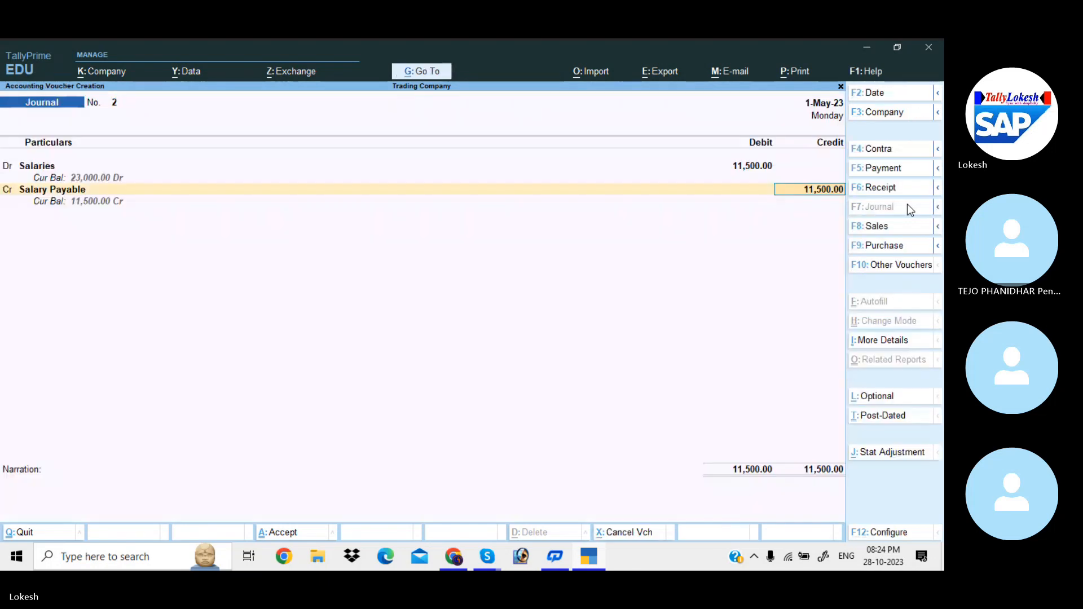
pyautogui.hotkey('ctrl', 'a')
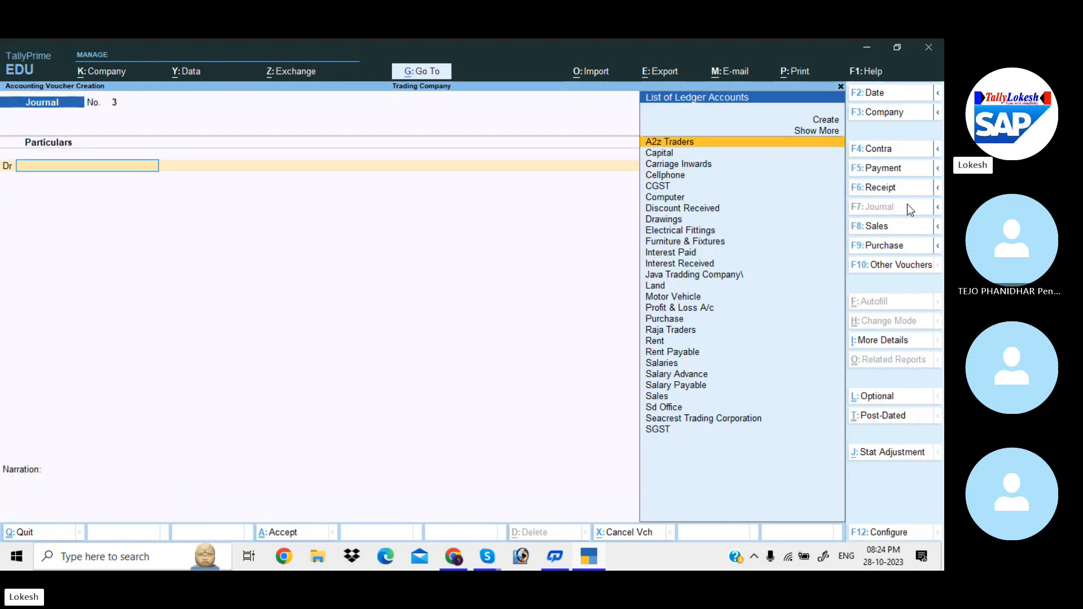
# Create an Electricity Exp ledger under Indirect Expenses as the new journal's debit account
pyautogui.write('El')
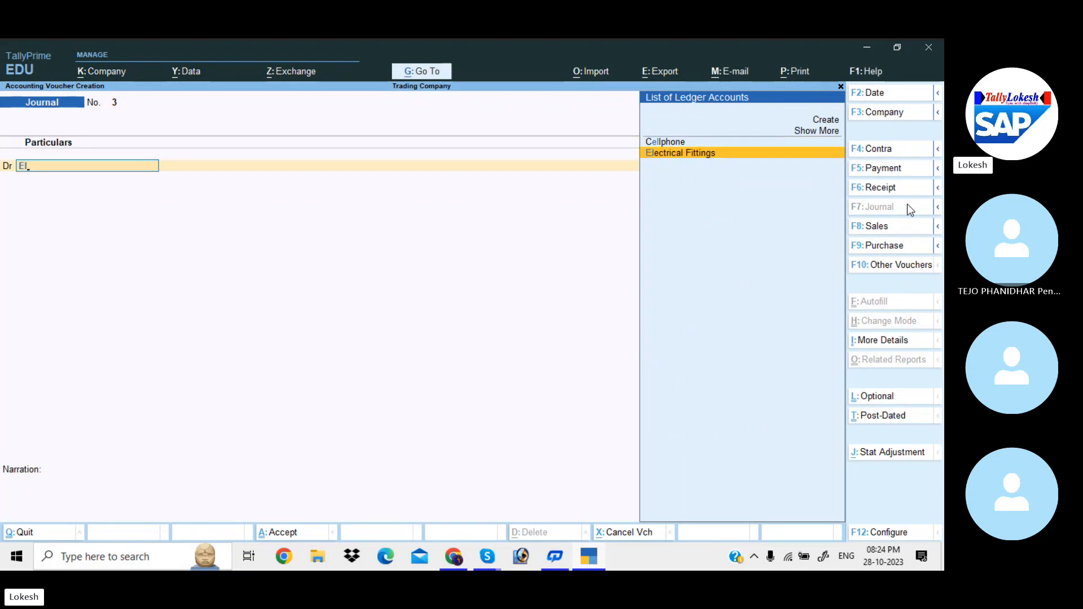
pyautogui.press('alt')
pyautogui.hotkey('alt', 'c')
pyautogui.write('Eel')
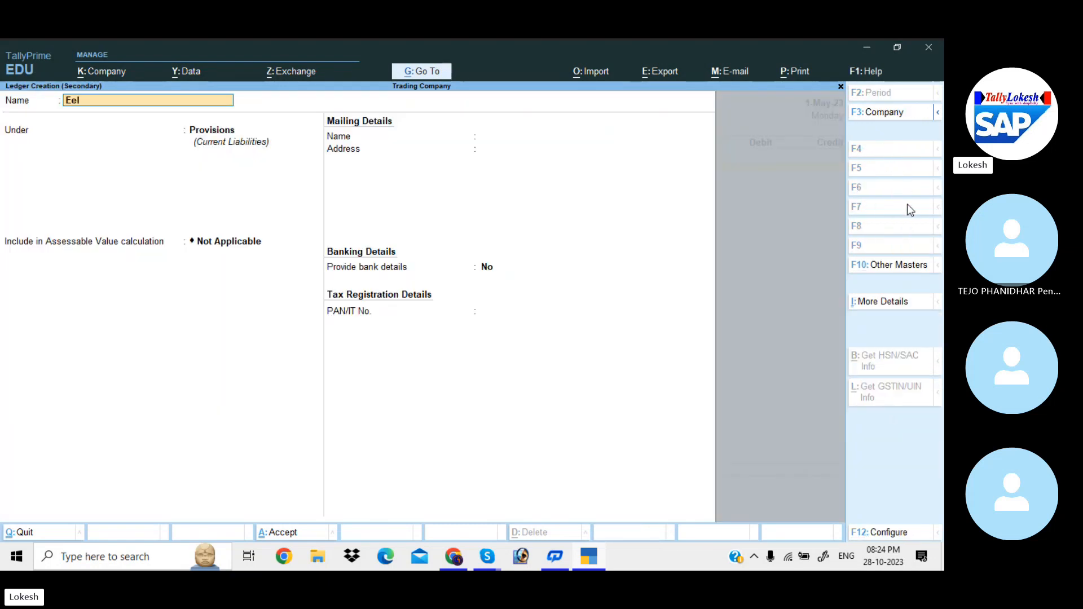
pyautogui.press('BackSpace')
pyautogui.press('BackSpace')
pyautogui.press('BackSpace')
pyautogui.write('Elect')
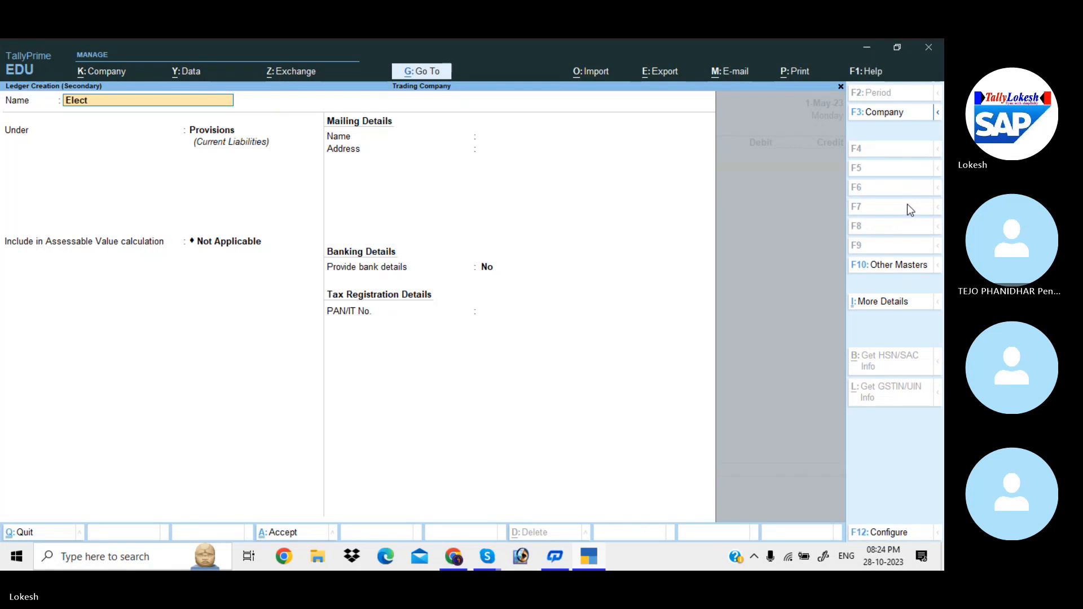
pyautogui.write('ricity exp')
pyautogui.press('Return')
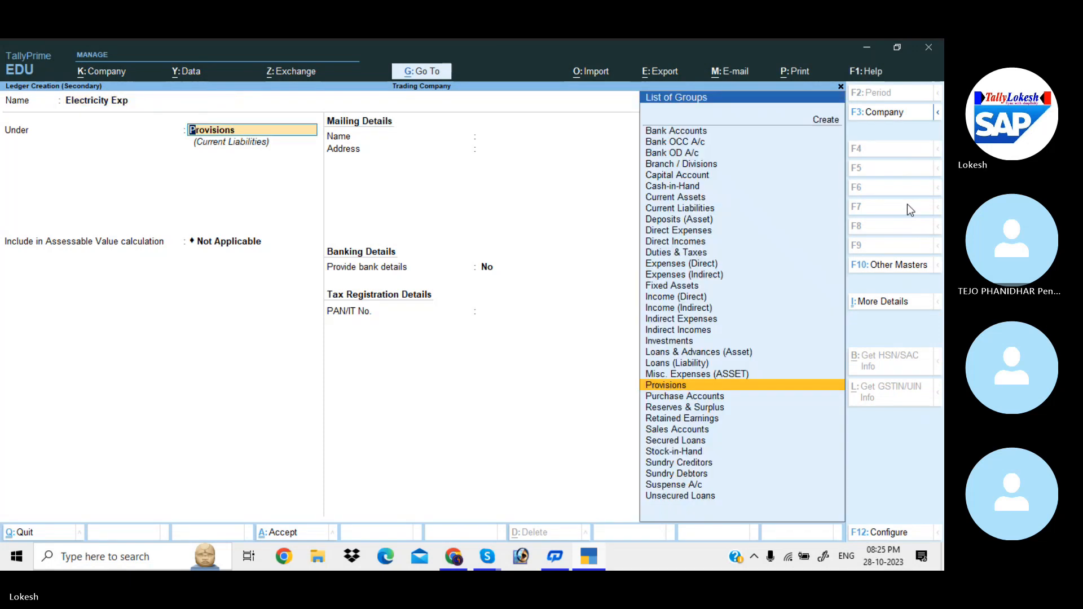
pyautogui.write('Ind')
pyautogui.press('Down')
pyautogui.press('Return')
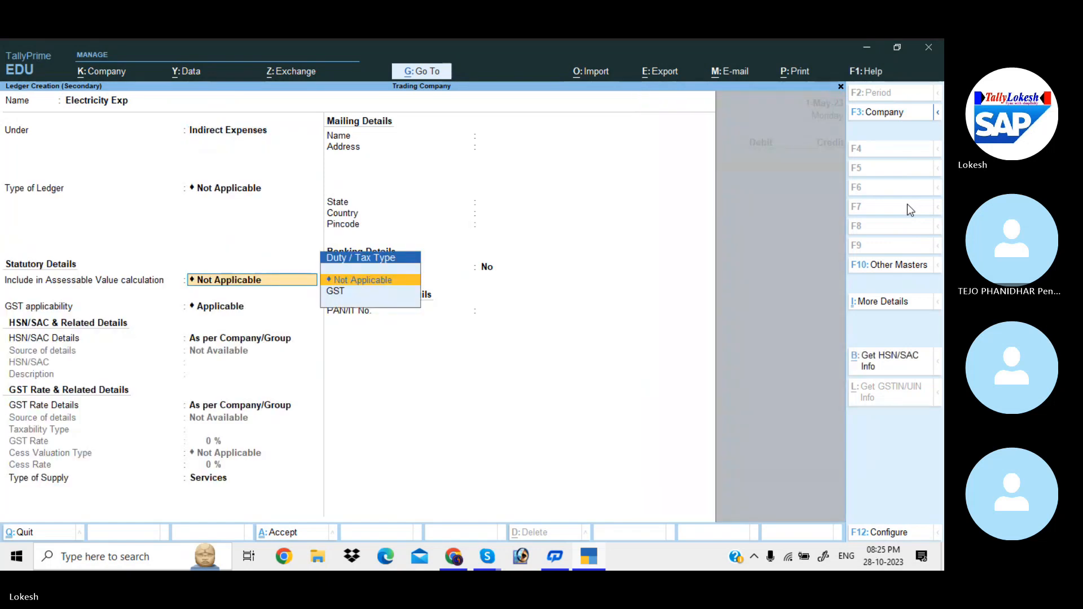
pyautogui.hotkey('ctrl', 'a')
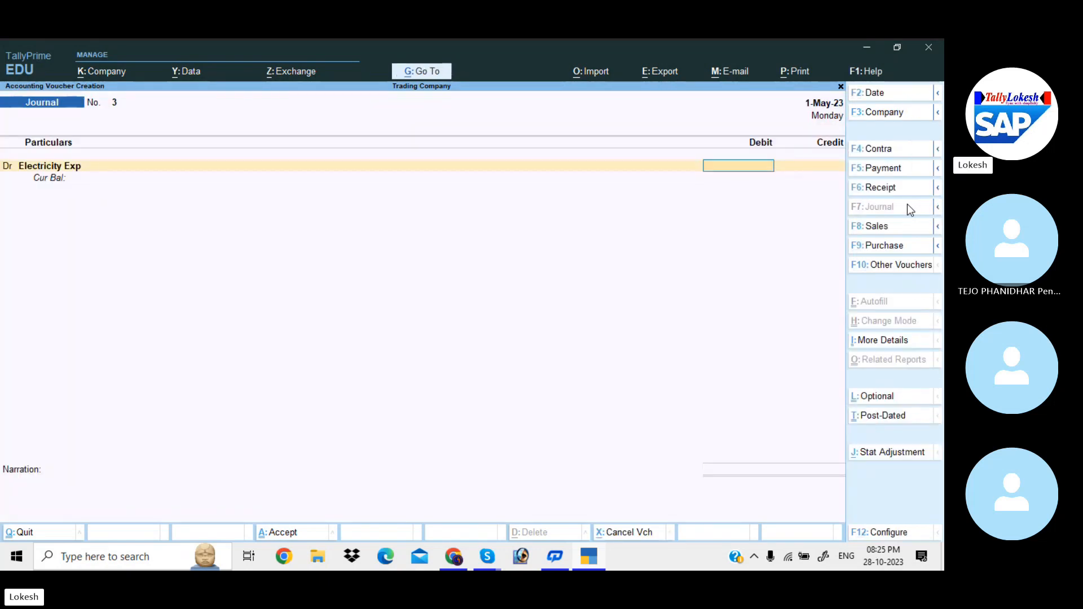
# Debit Electricity Exp with 500 and create an Electricity Exp Payable ledger under Provisions as the journal's credit account
pyautogui.write('500')
pyautogui.press('Return')
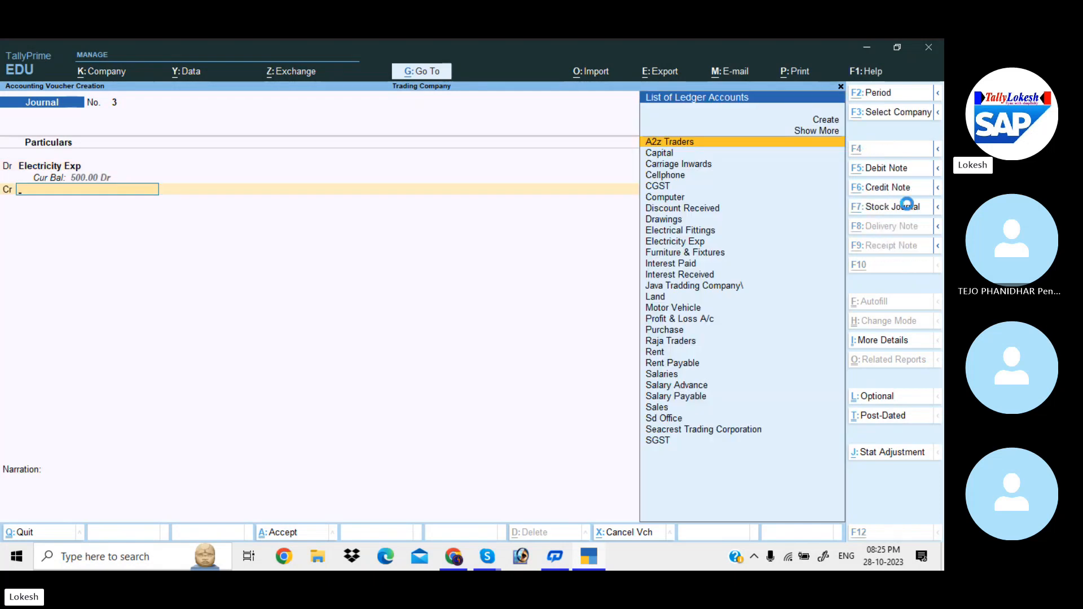
pyautogui.hotkey('alt', 'c')
pyautogui.write('Elec')
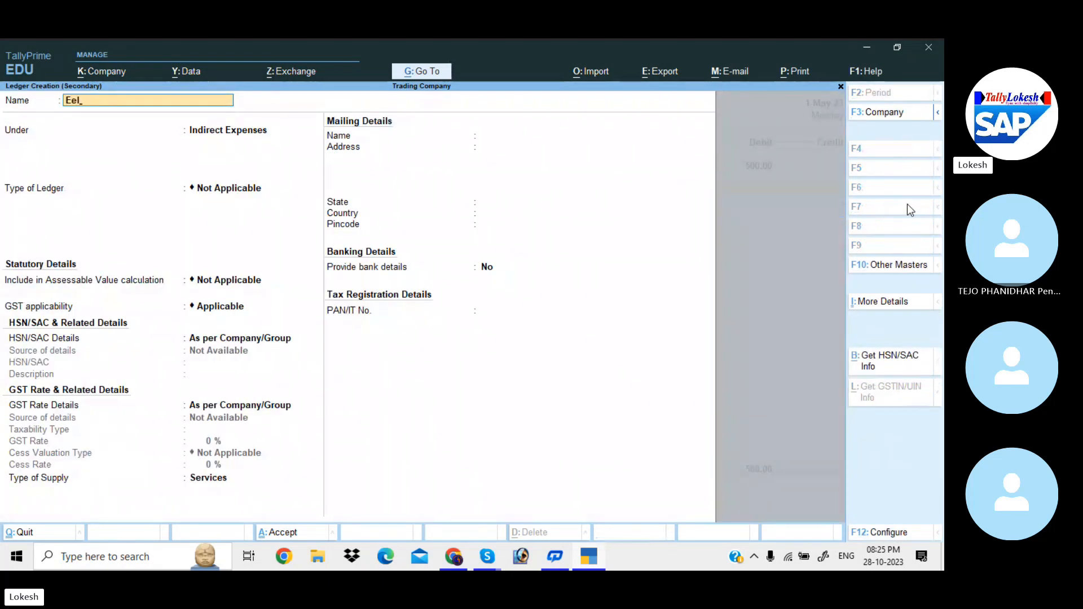
pyautogui.write('tric')
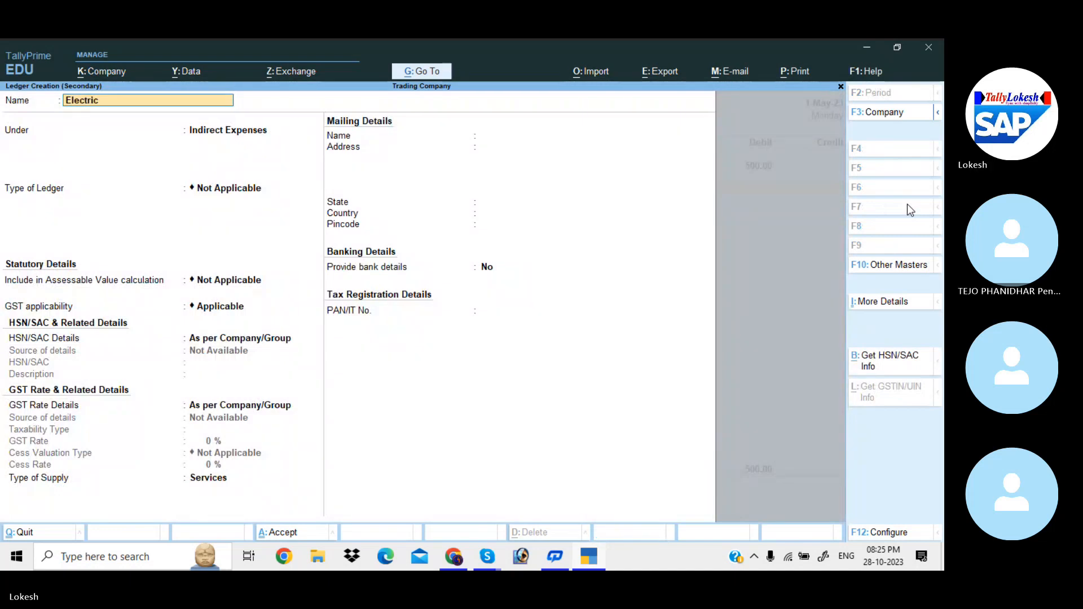
pyautogui.write('ity Exppay')
pyautogui.press('BackSpace')
pyautogui.press('BackSpace')
pyautogui.press('BackSpace')
pyautogui.write('Payable')
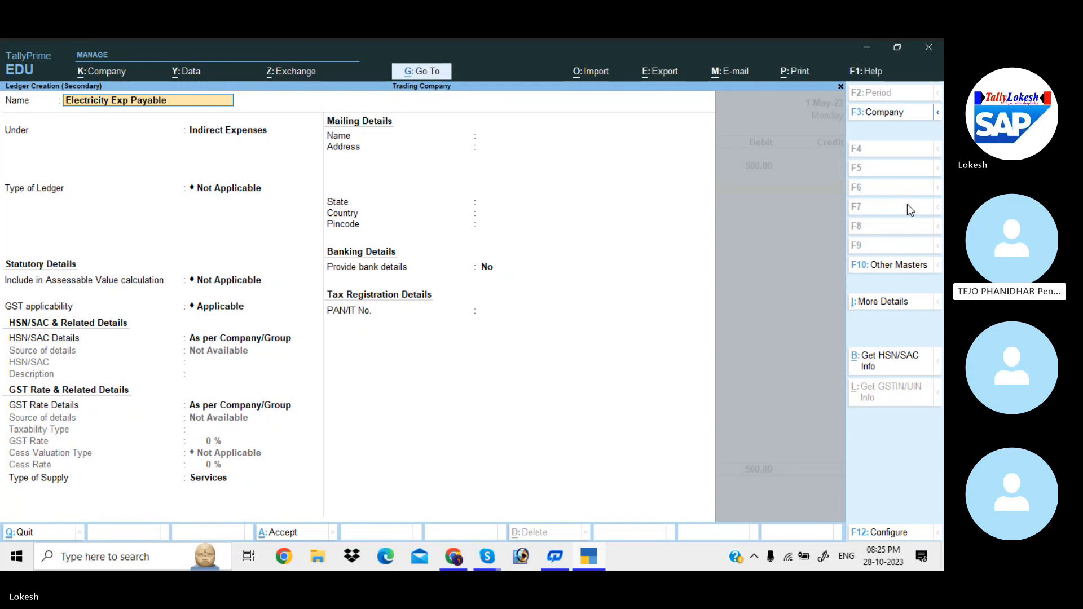
pyautogui.press('Return')
pyautogui.write('pr')
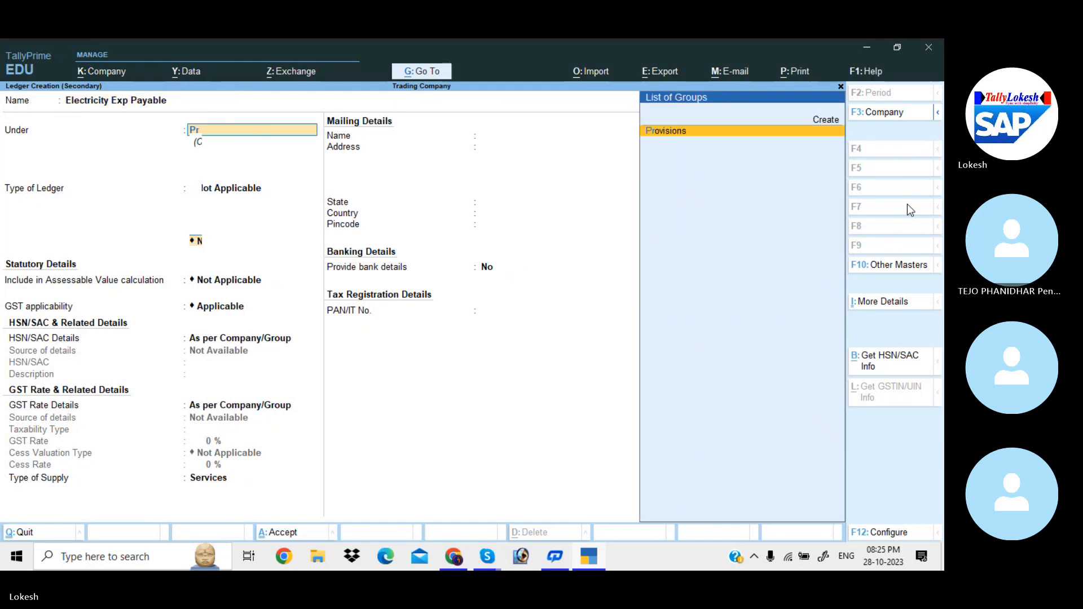
pyautogui.press('Return')
pyautogui.hotkey('ctrl', 'a')
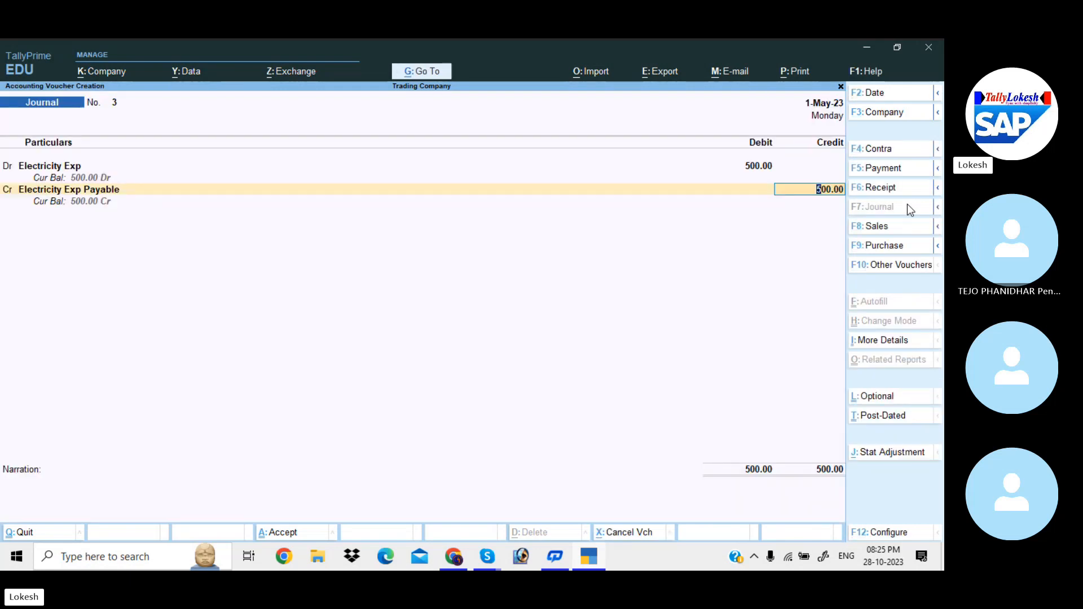
# Accept 500 as the Electricity Exp Payable credit and save the journal without a narration
pyautogui.press('Return')
pyautogui.press('Return')
pyautogui.press('Return')
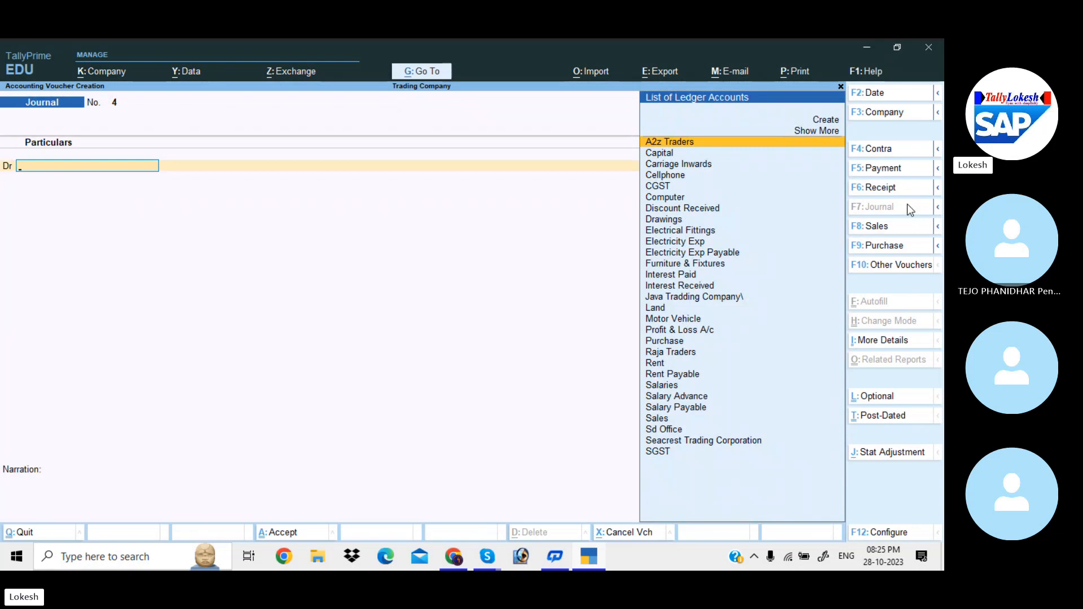
# Create a ledger named Depreciatiion under Indirect Expenses as the debit account of the new journal voucher
pyautogui.hotkey('alt', 'c')
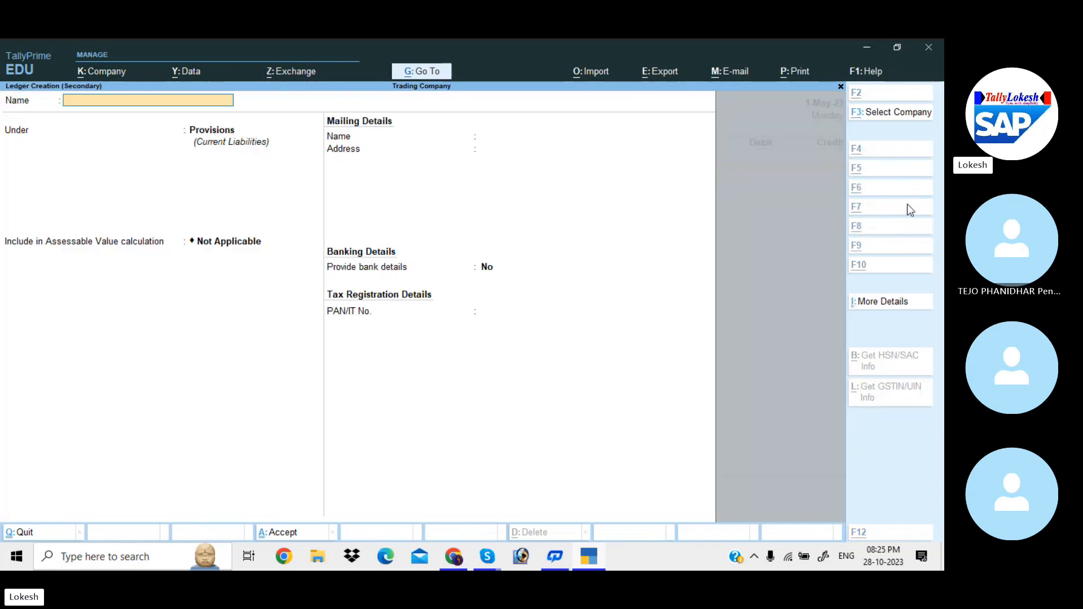
pyautogui.write('Depreciatiion')
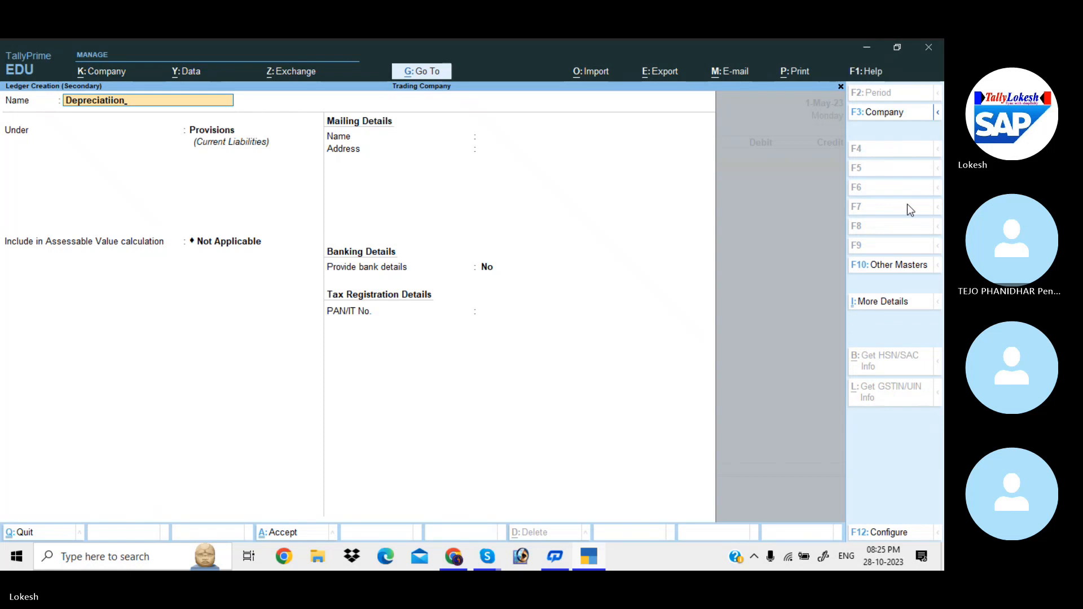
pyautogui.press('Return')
pyautogui.write('Ind')
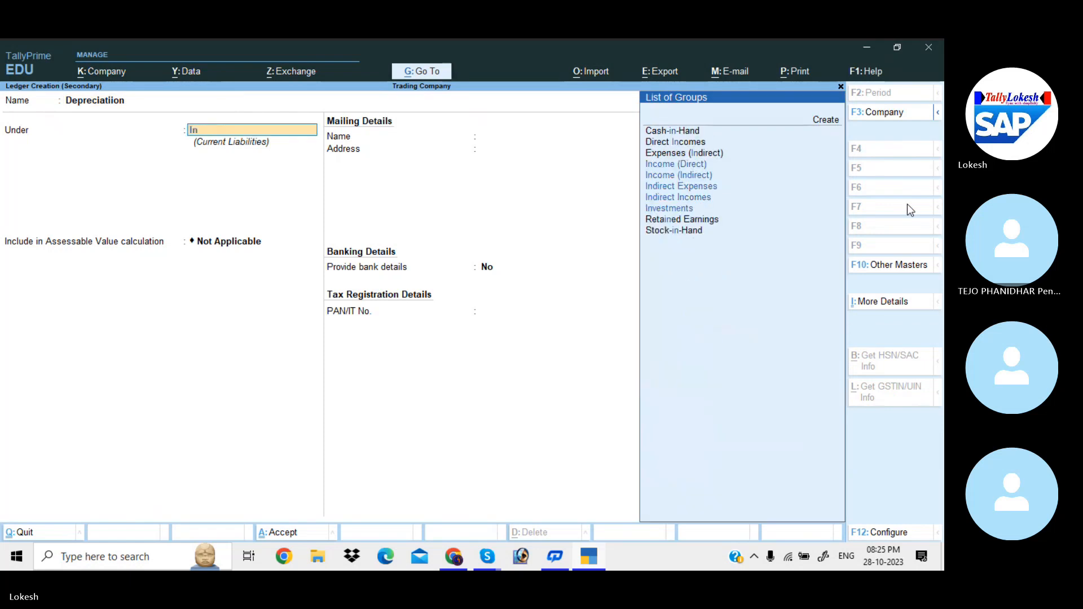
pyautogui.press('Down')
pyautogui.press('Down')
pyautogui.press('Return')
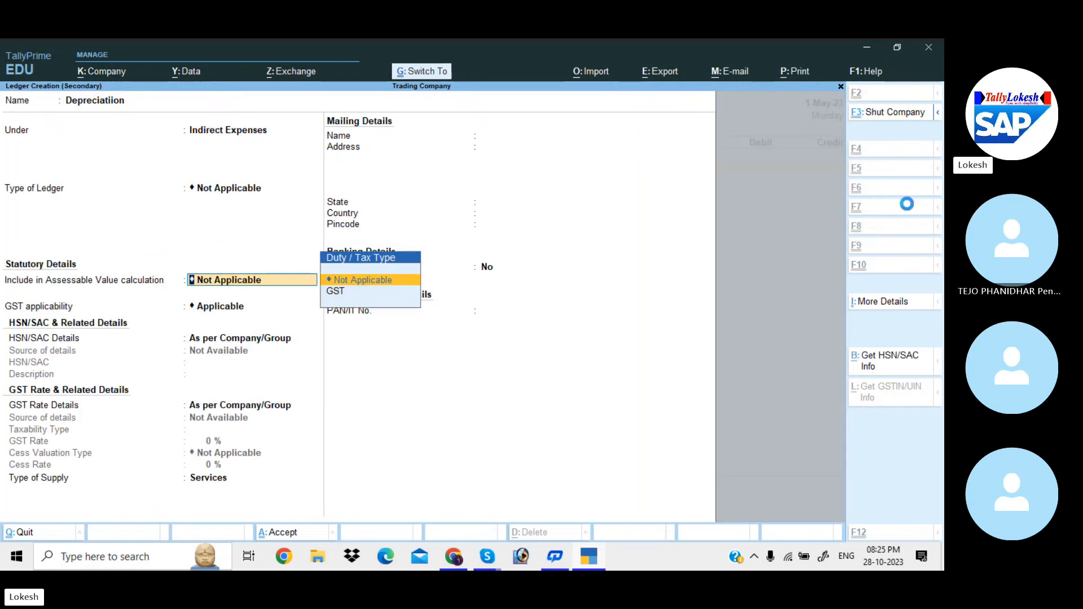
pyautogui.hotkey('ctrl', 'a')
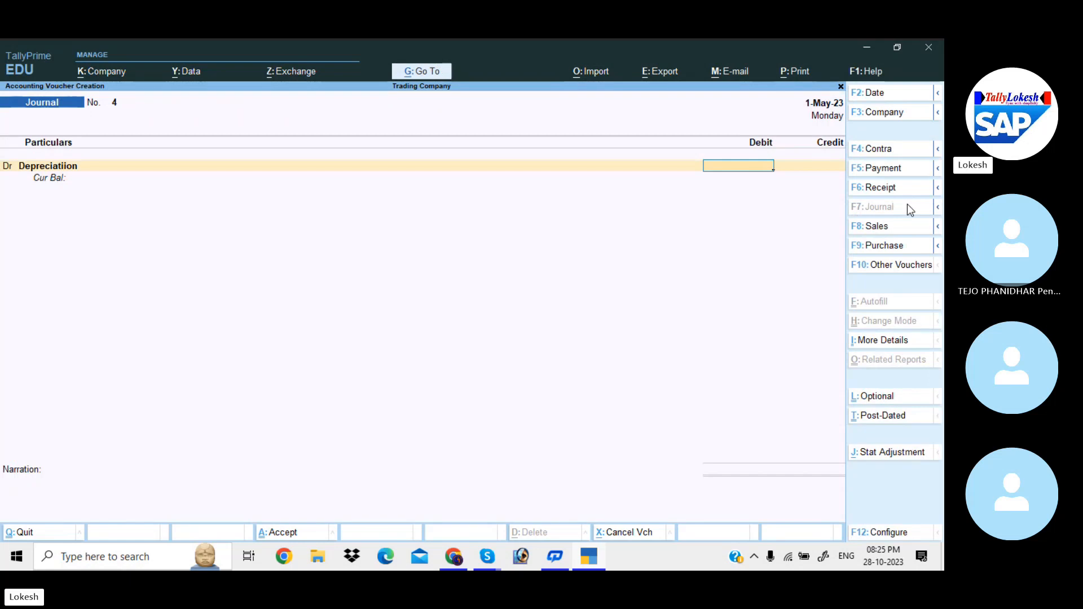
# Debit the depreciation ledger with 37,300 and credit Cellphone with 1,800
pyautogui.write('37300')
pyautogui.press('Return')
pyautogui.press('Return')
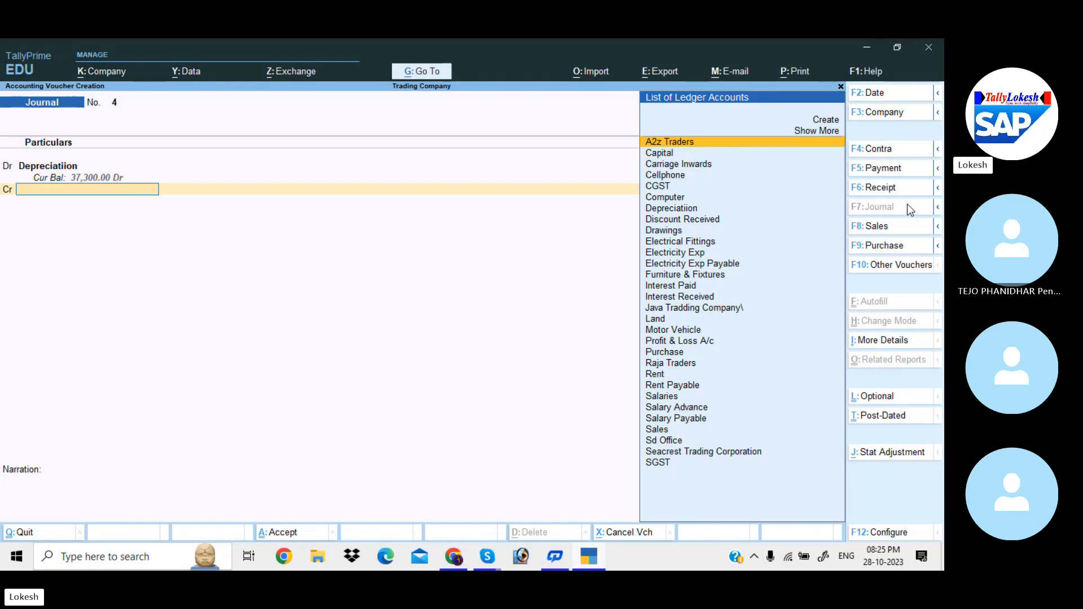
pyautogui.write('cel')
pyautogui.press('Return')
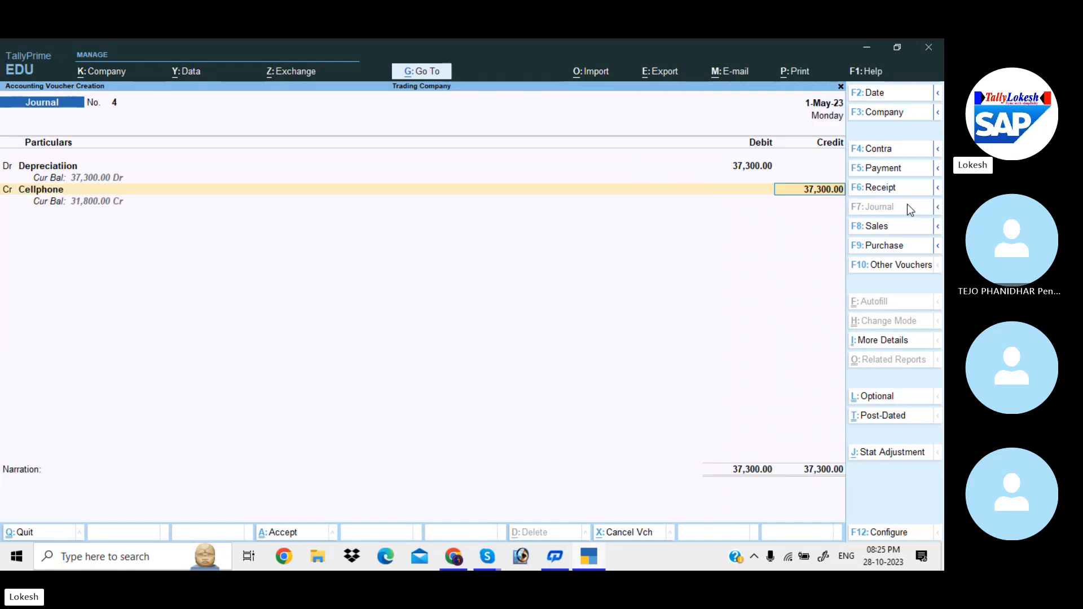
pyautogui.write('1800')
pyautogui.press('Return')
pyautogui.press('Return')
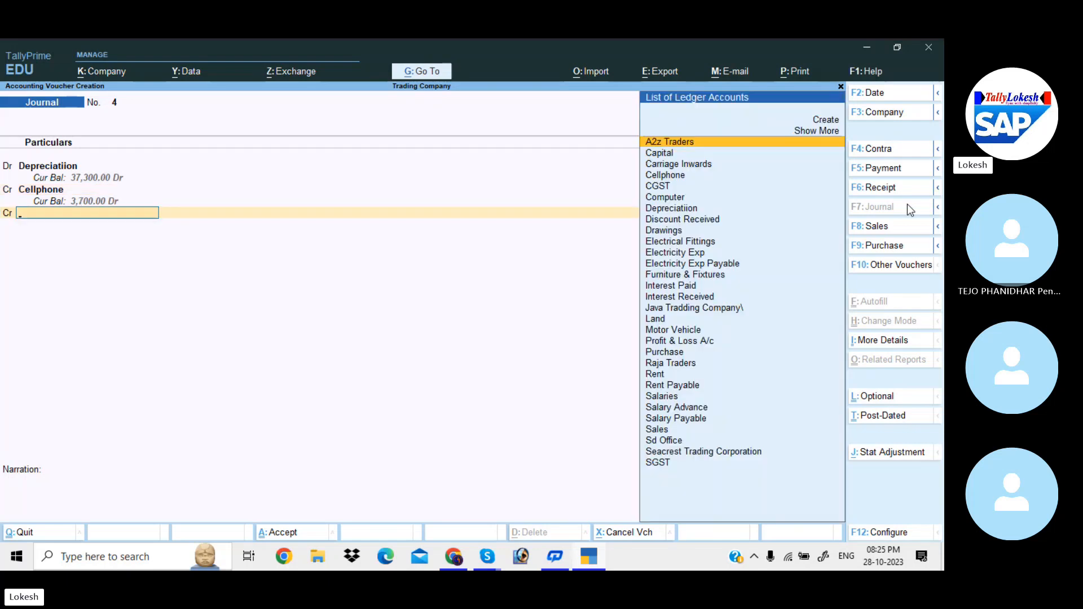
# Credit Computer with 15,000 and Electrical Fittings with 500 in the depreciation journal
pyautogui.write('Com')
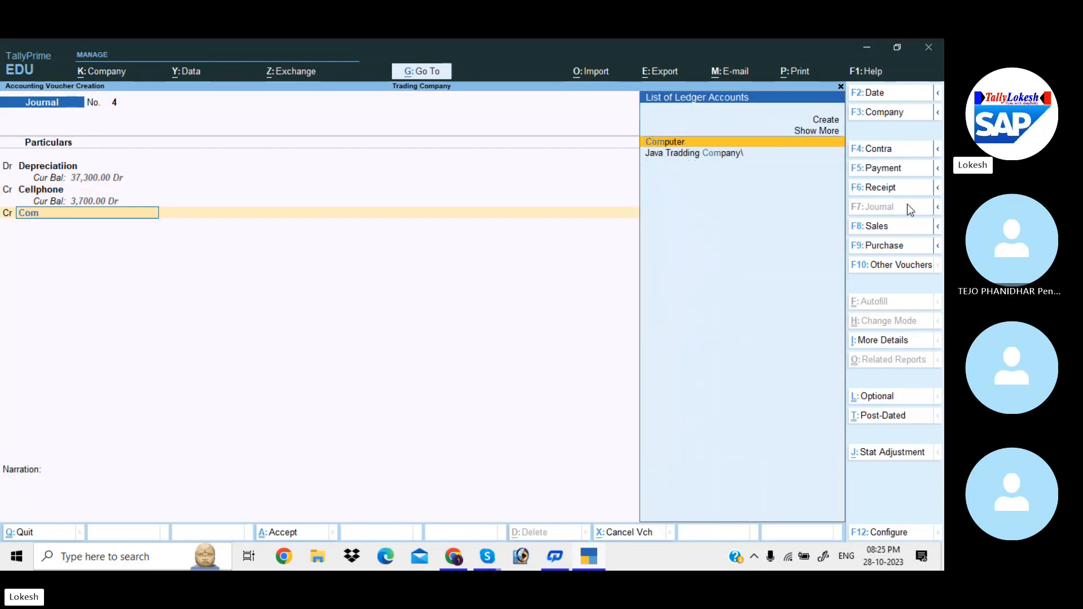
pyautogui.press('Return')
pyautogui.write('15000')
pyautogui.press('Return')
pyautogui.press('Return')
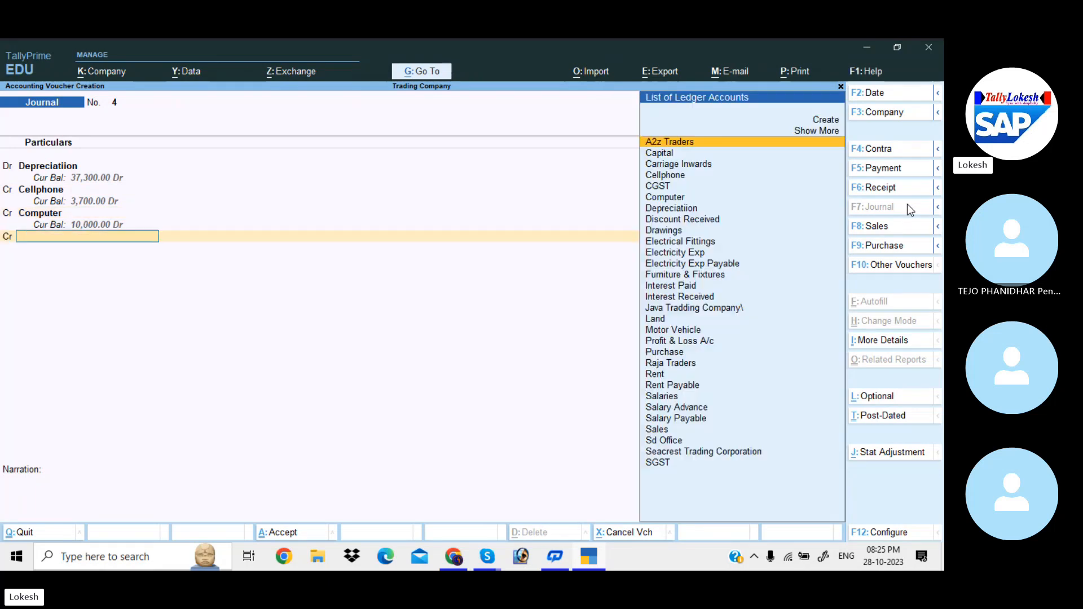
pyautogui.write('Ele')
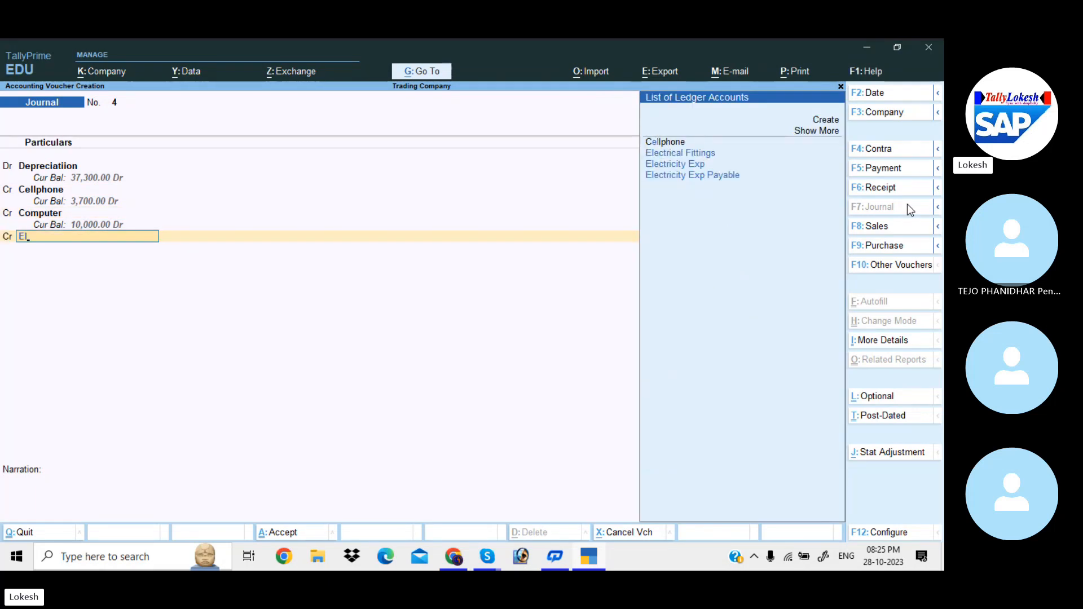
pyautogui.press('Return')
pyautogui.write('500')
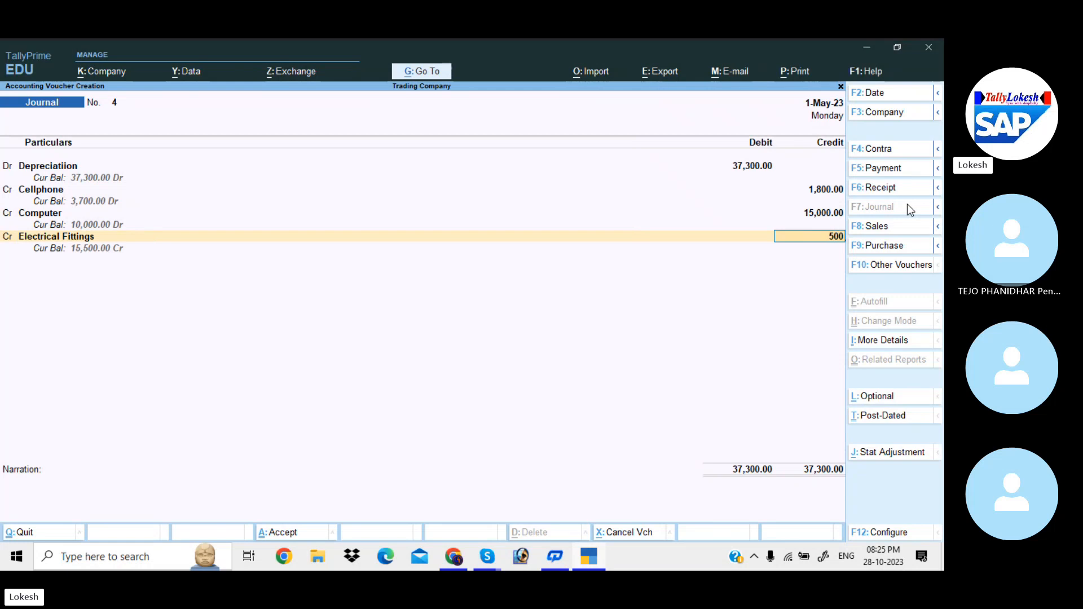
pyautogui.press('Return')
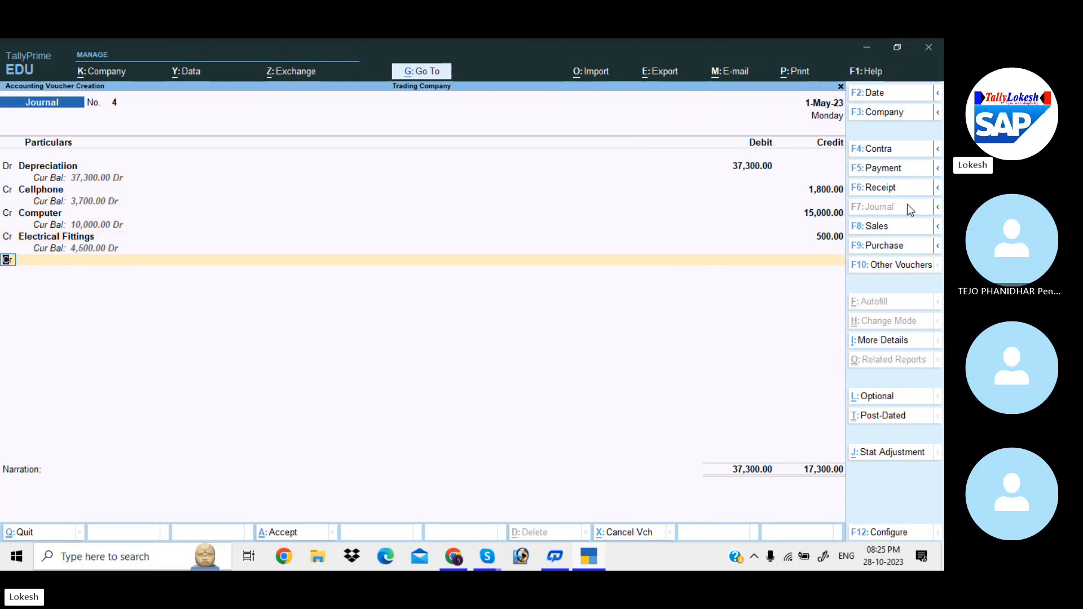
# Credit Furniture & Fixtures with 15,000 and Motor Vehicle with 5,000, leaving the depreciation journal's narration blank
pyautogui.press('Return')
pyautogui.write('F')
pyautogui.press('Return')
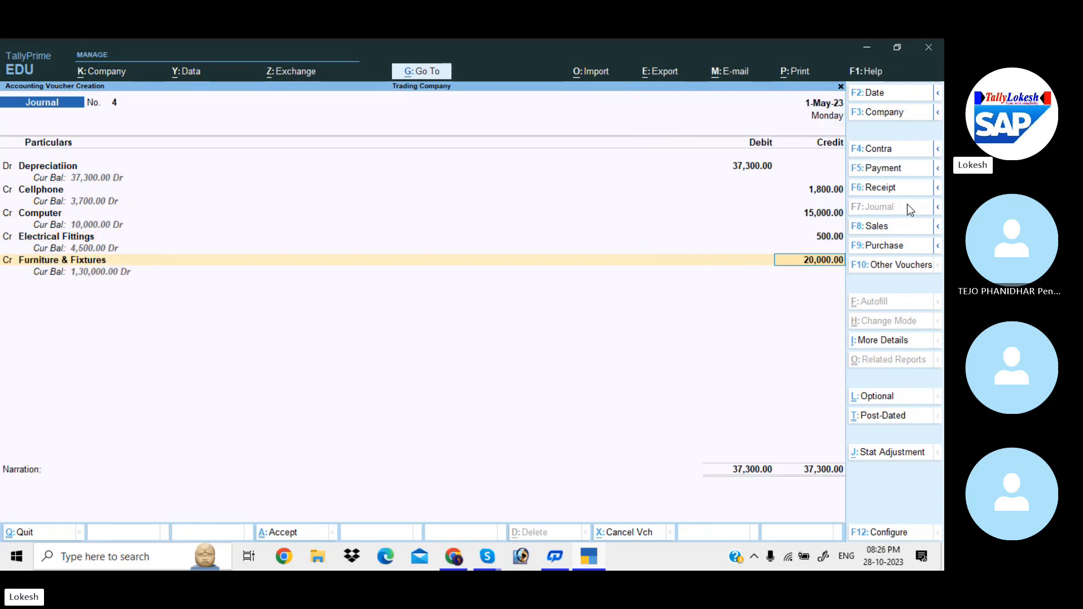
pyautogui.write('15000')
pyautogui.press('Return')
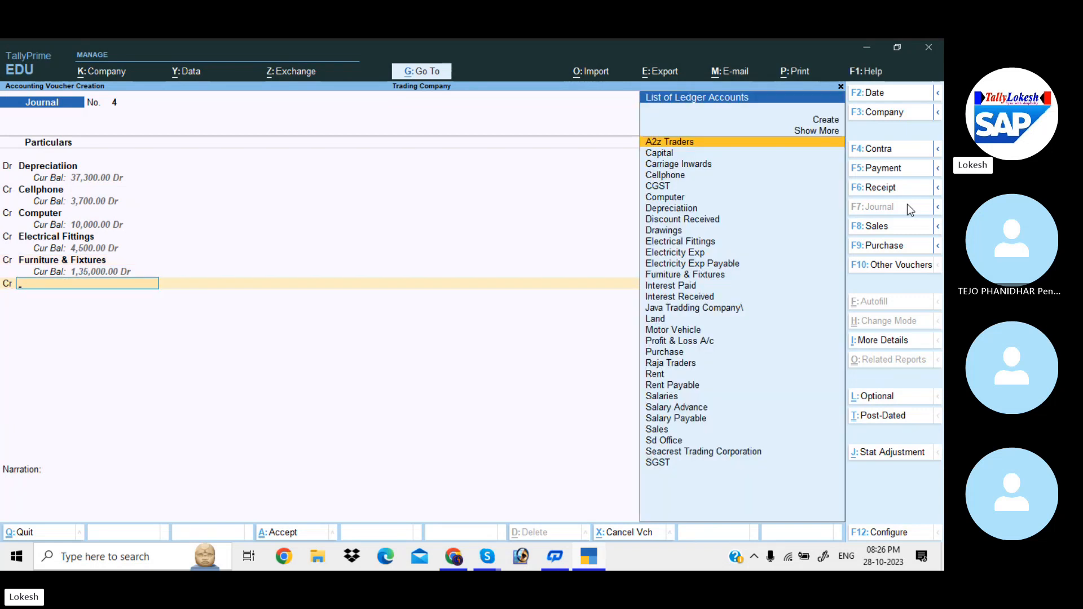
pyautogui.write('Mo')
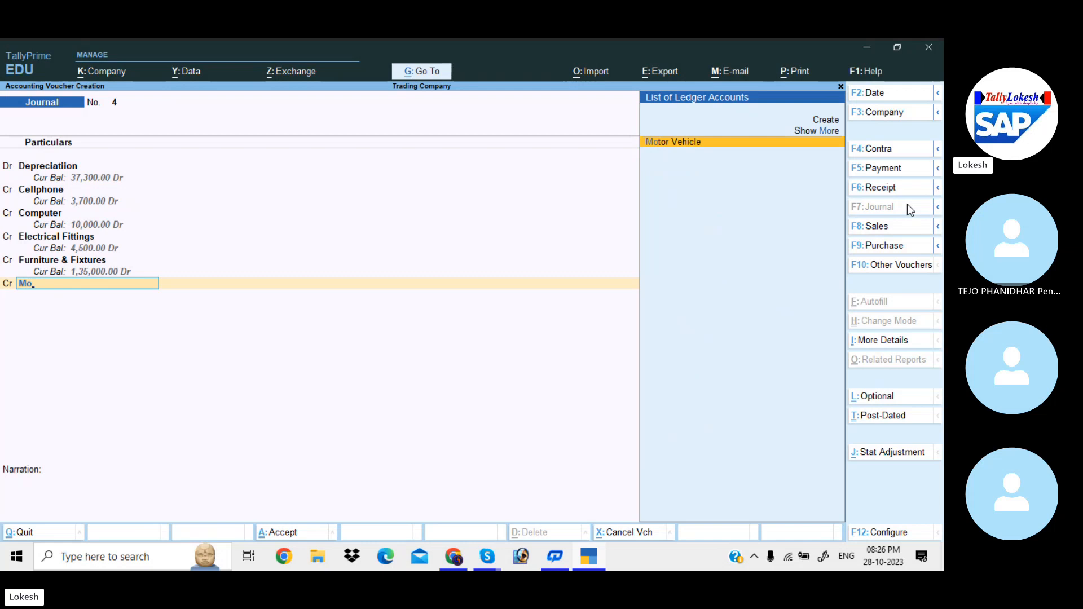
pyautogui.press('Return')
pyautogui.press('Return')
pyautogui.press('Return')
pyautogui.press('Return')
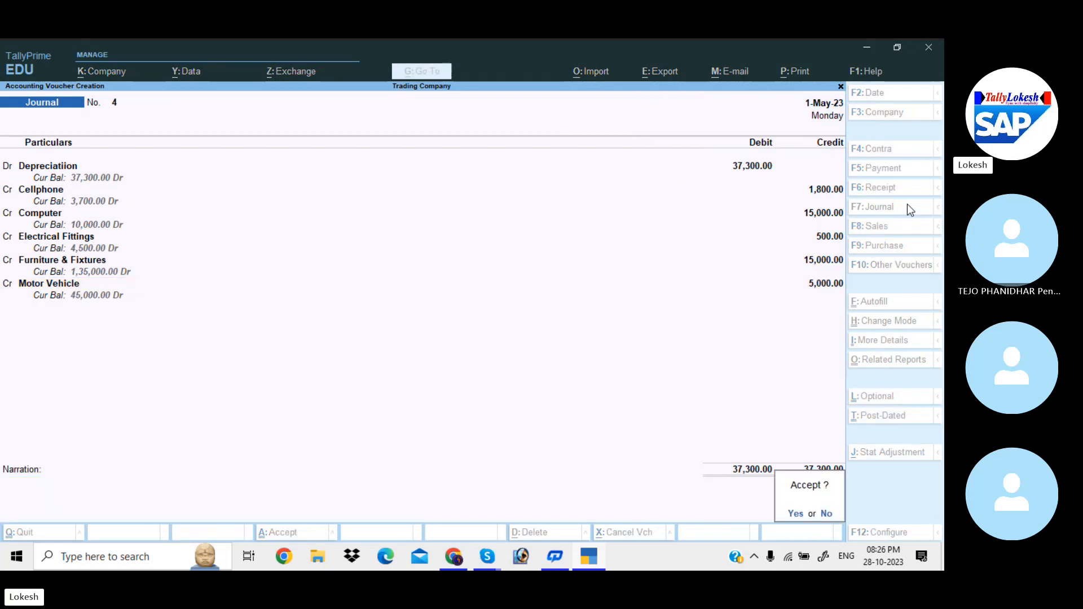
# Save the depreciation journal and create an Insurance Exp ledger under Indirect Expenses as the debit account of the new journal voucher
pyautogui.press('Return')
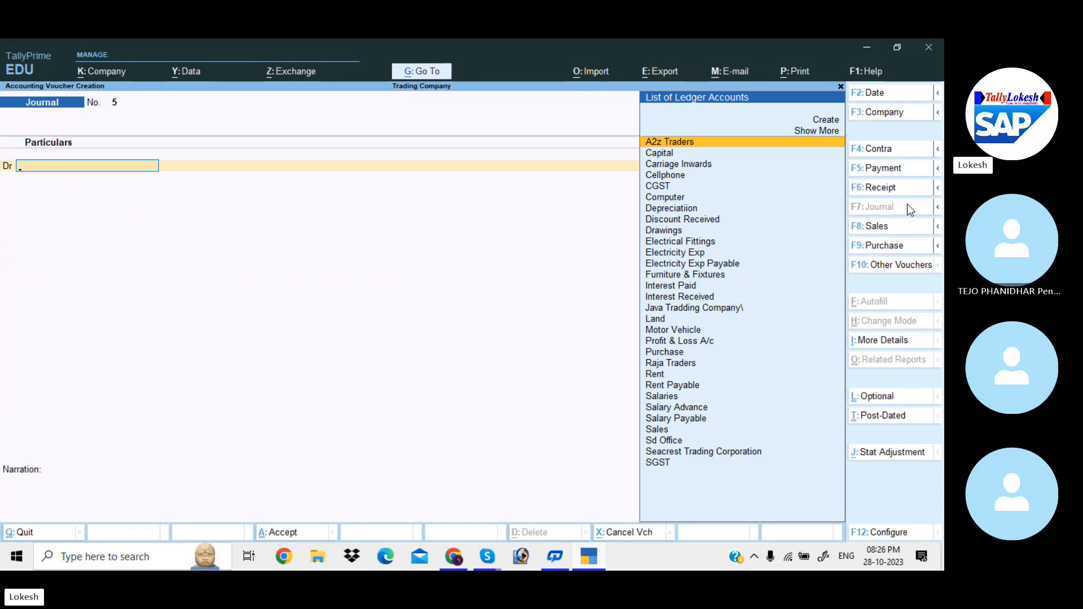
pyautogui.hotkey('alt', 'c')
pyautogui.write('Ins')
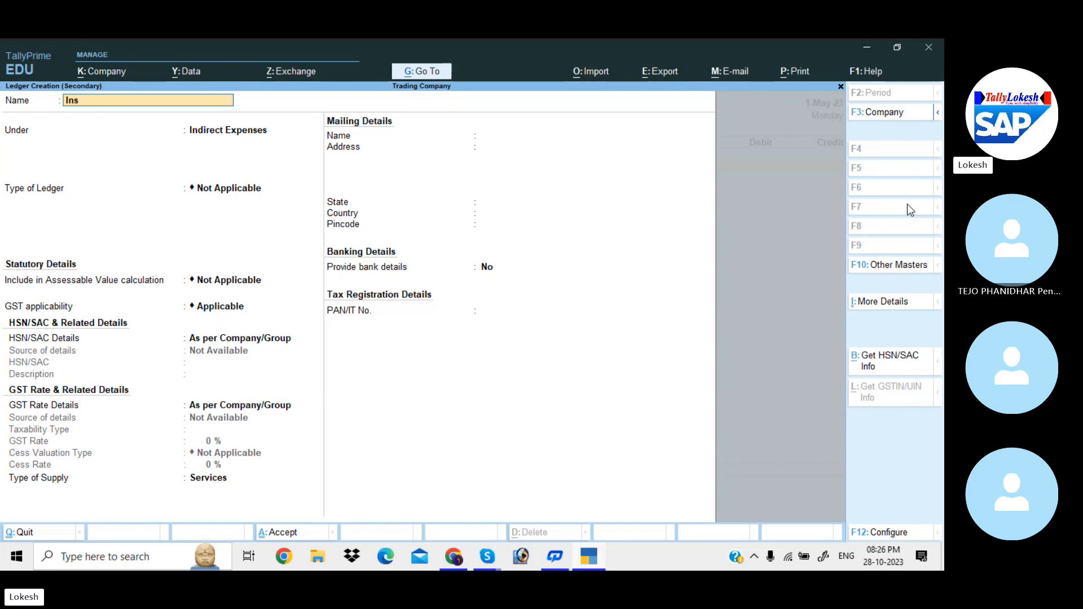
pyautogui.write('urance Exp')
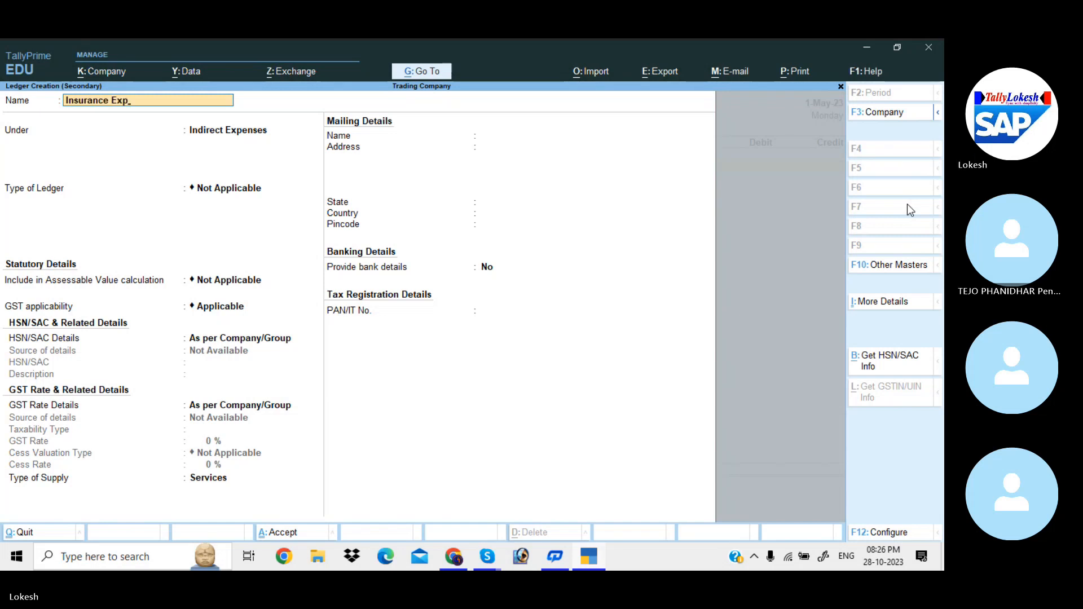
pyautogui.press('Return')
pyautogui.hotkey('ctrl', 'a')
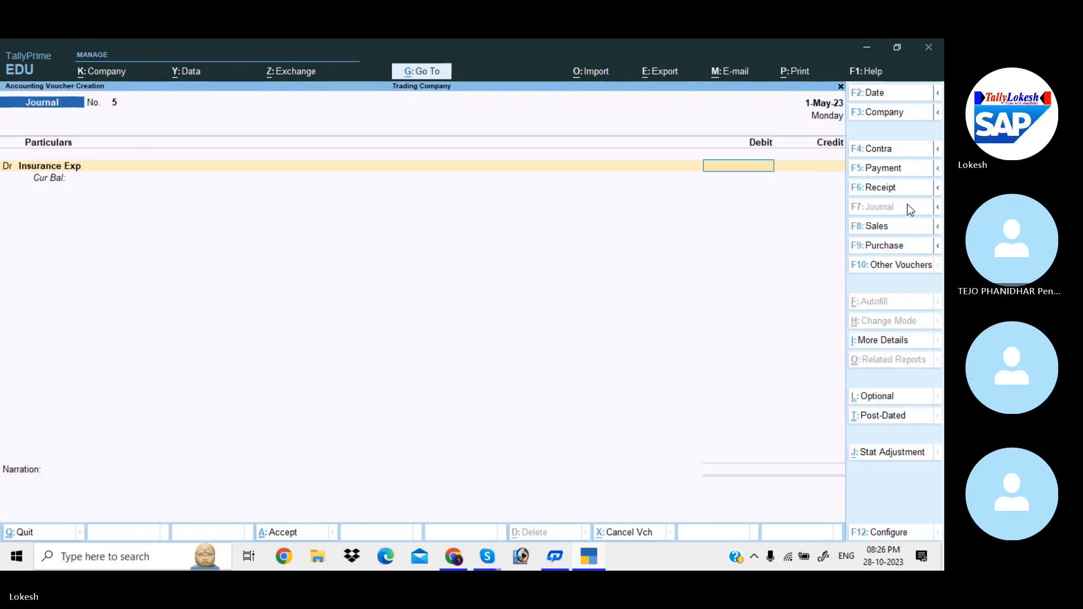
# Debit Insurance Exp with 1,800, credit a new Prepaid Insurance ledger created under Current Assets, and save the journal
pyautogui.write('1800')
pyautogui.press('Return')
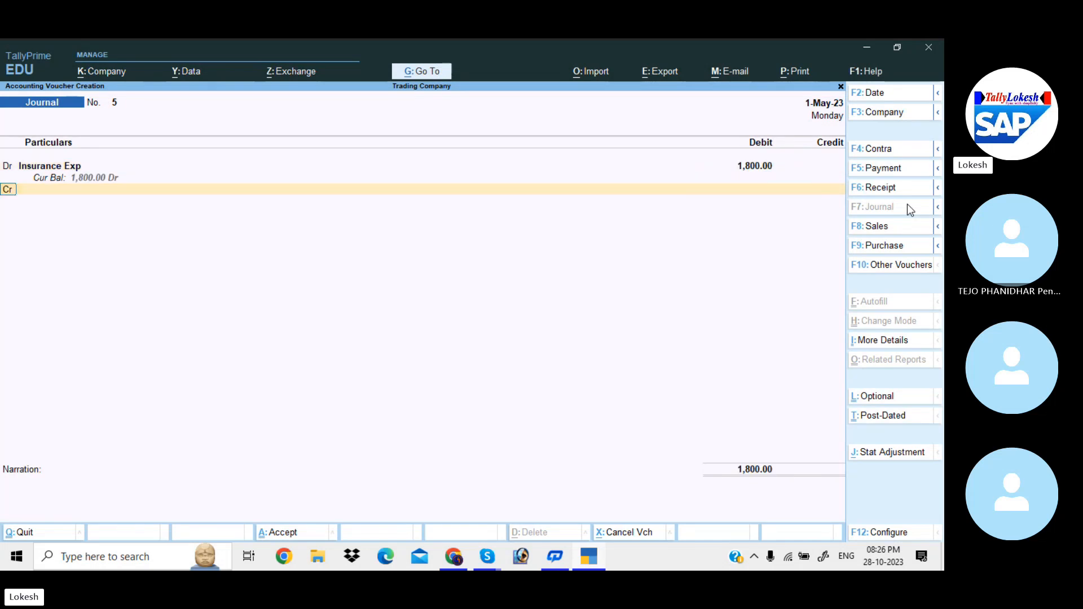
pyautogui.hotkey('alt', 'c')
pyautogui.write('Pr')
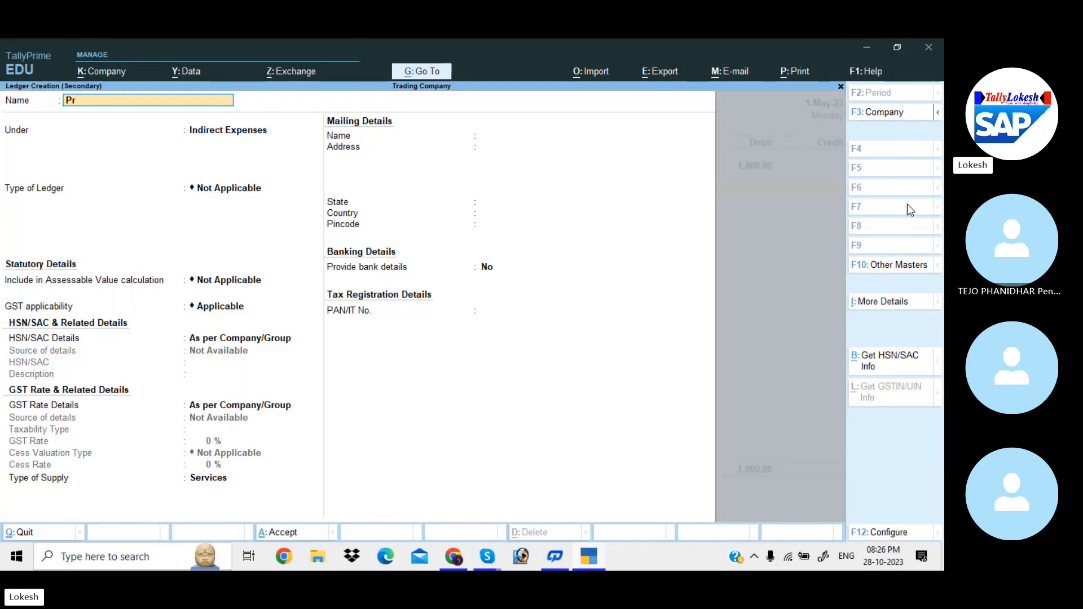
pyautogui.write('epaid Insur')
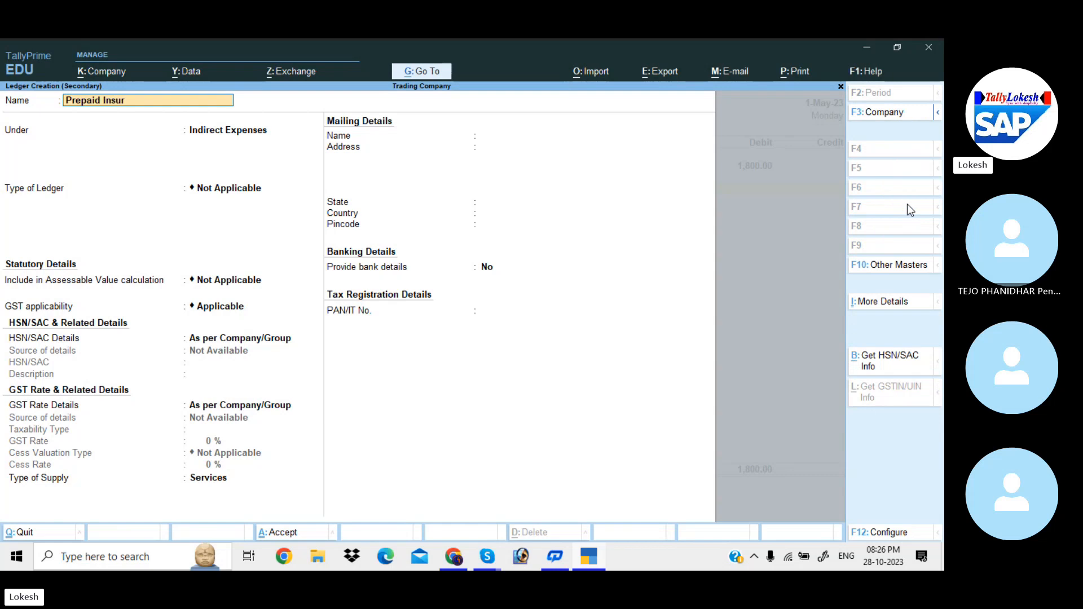
pyautogui.write('ance')
pyautogui.press('Return')
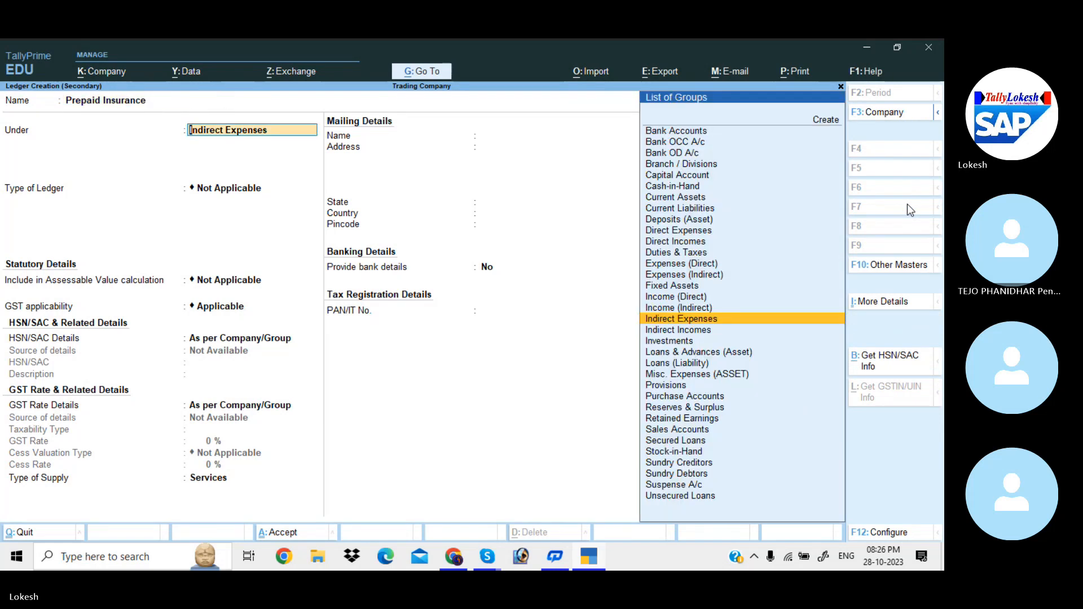
pyautogui.write('cu')
pyautogui.press('Return')
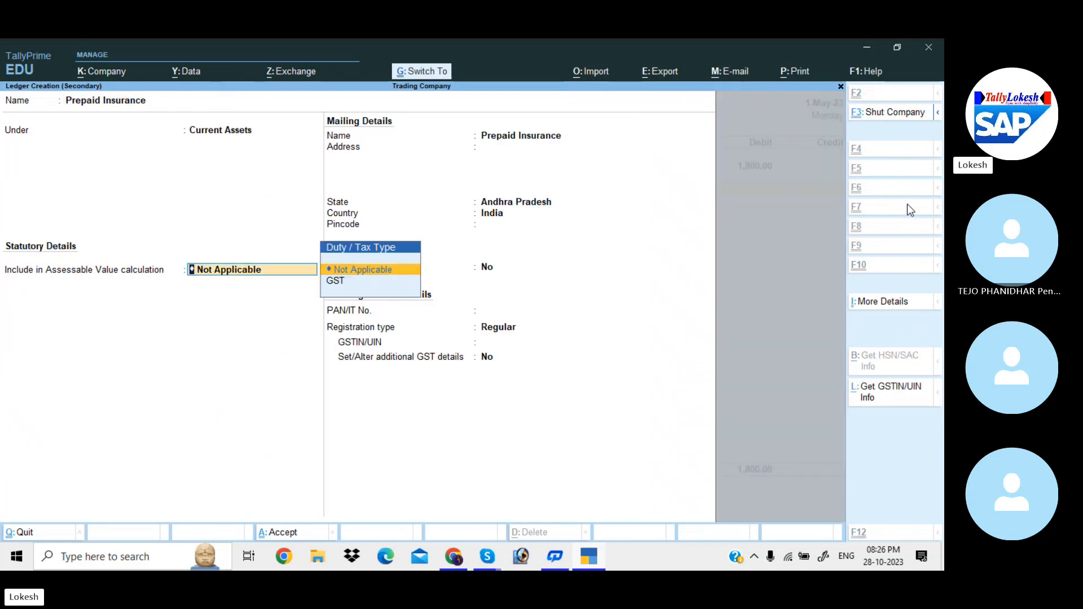
pyautogui.hotkey('ctrl', 'a')
pyautogui.hotkey('ctrl', 'a')
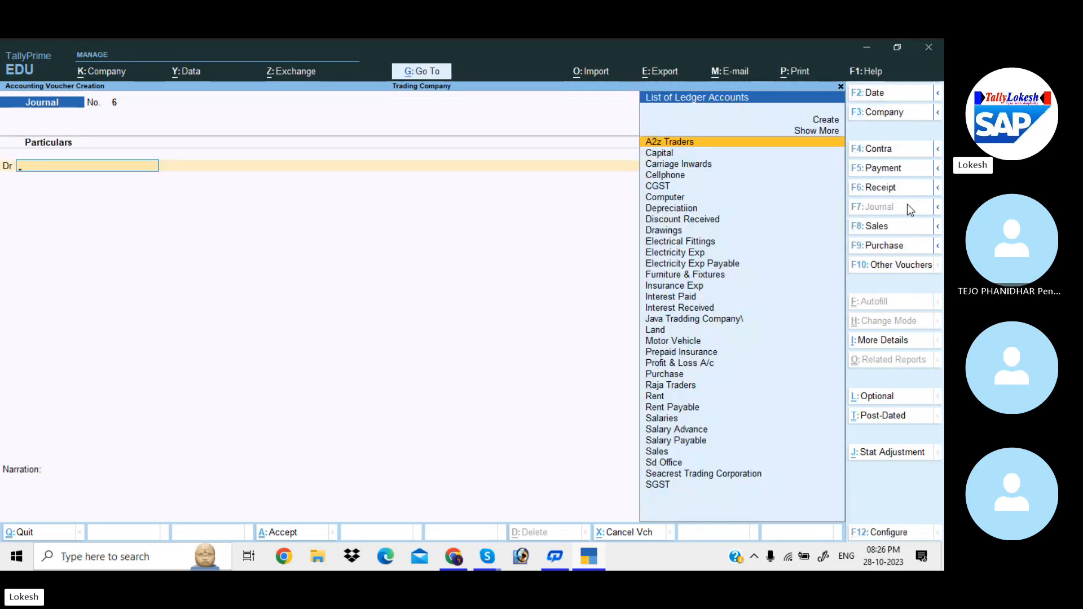
# Record a journal voucher debiting Drawings and crediting Cash with 53,000, without a narration
pyautogui.write('dr')
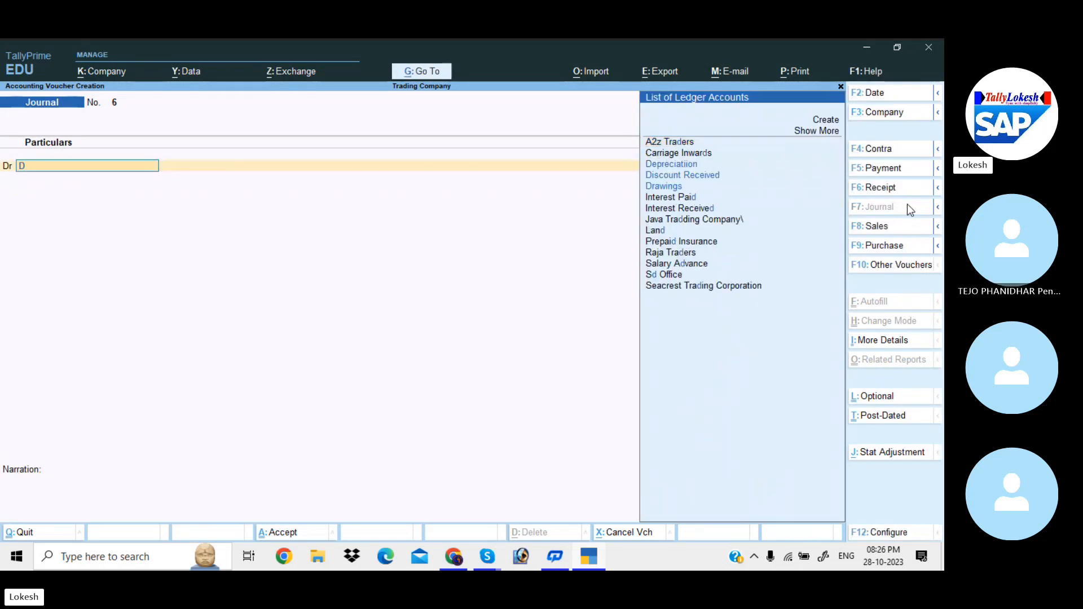
pyautogui.press('Return')
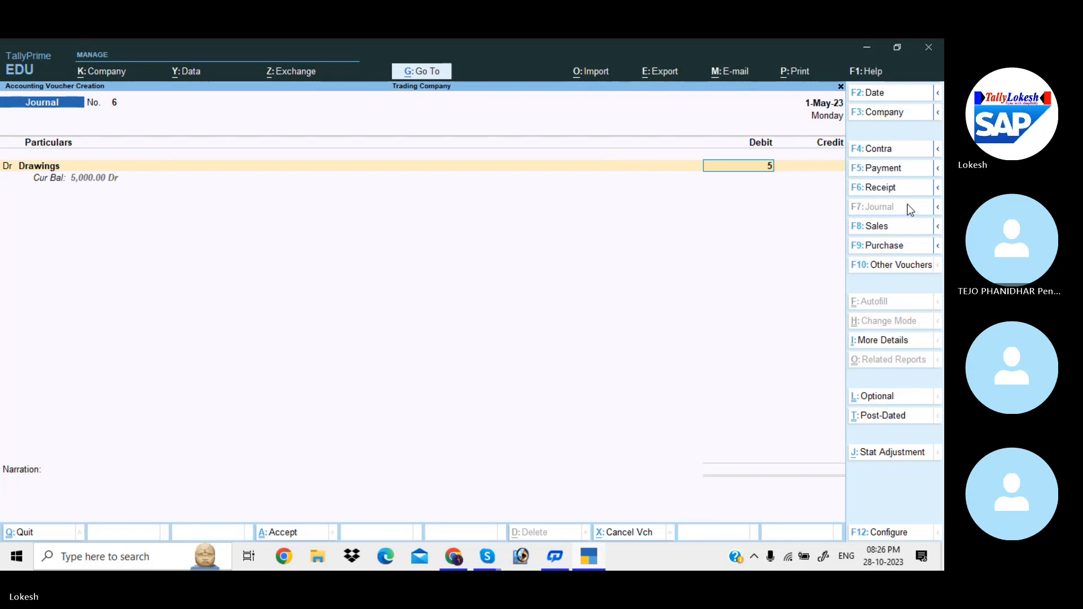
pyautogui.write('53000')
pyautogui.press('Return')
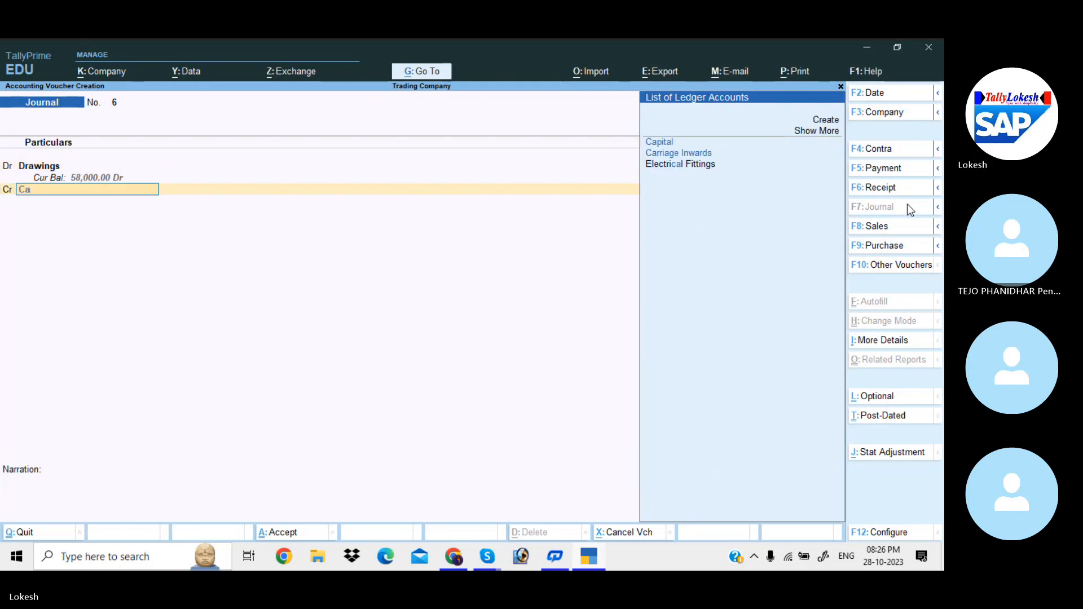
pyautogui.write('c')
pyautogui.press('Return')
pyautogui.press('Return')
pyautogui.press('Return')
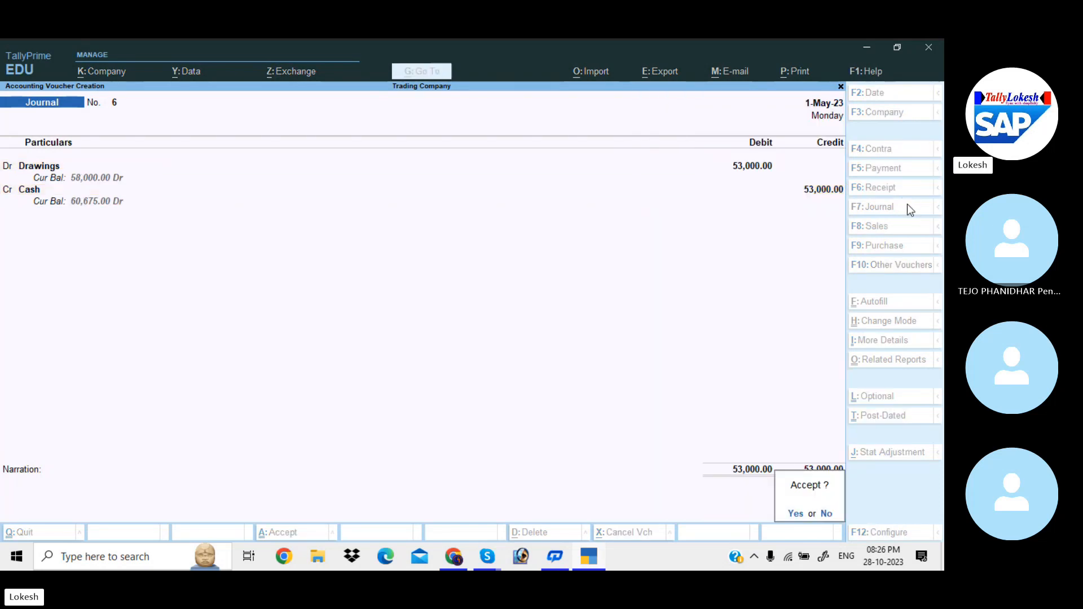
pyautogui.press('Return')
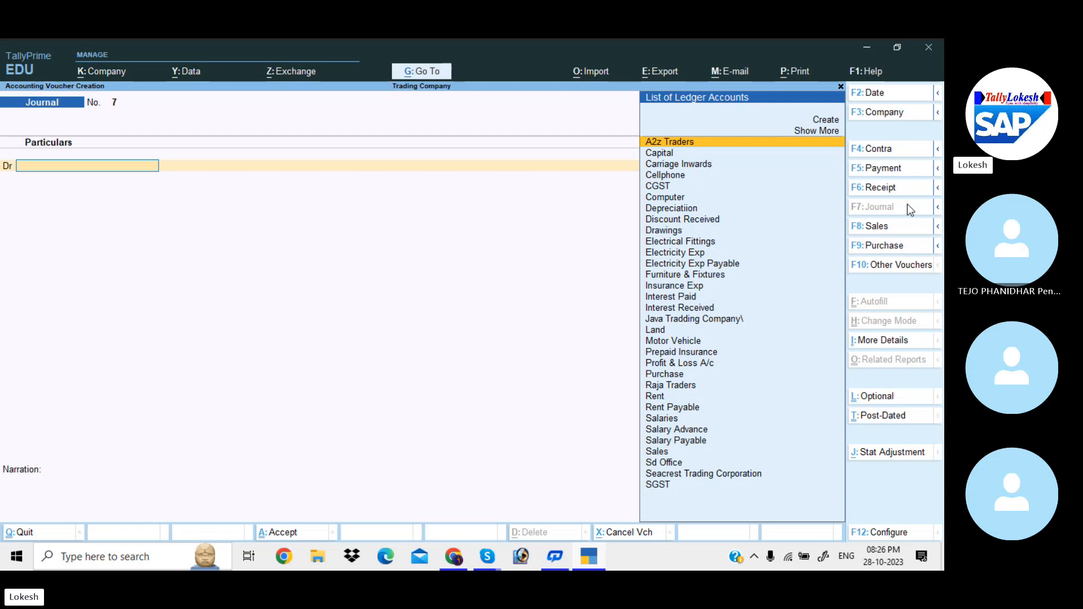
# Debit Profit & Loss A/c with 6,446.95 in the new journal voucher
pyautogui.write('Pr')
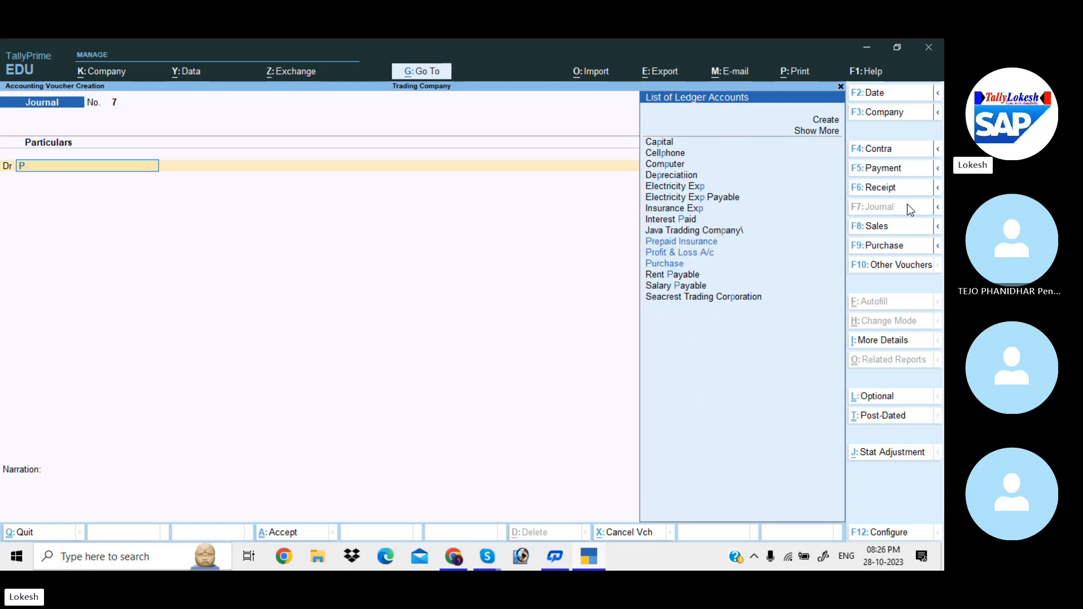
pyautogui.press('Down')
pyautogui.press('Down')
pyautogui.press('Return')
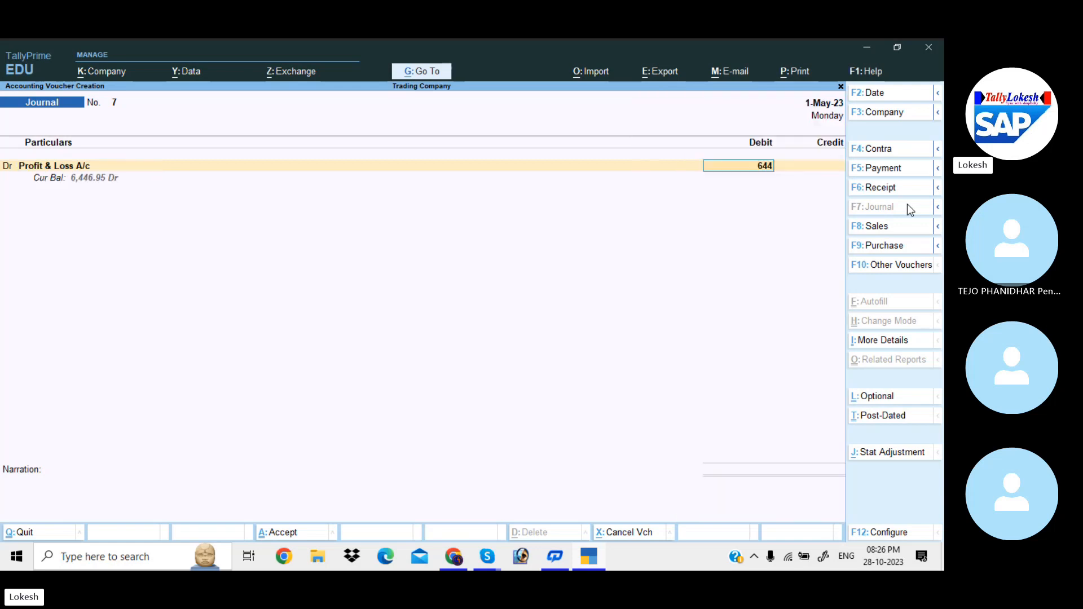
pyautogui.write('6,446.95')
pyautogui.press('Return')
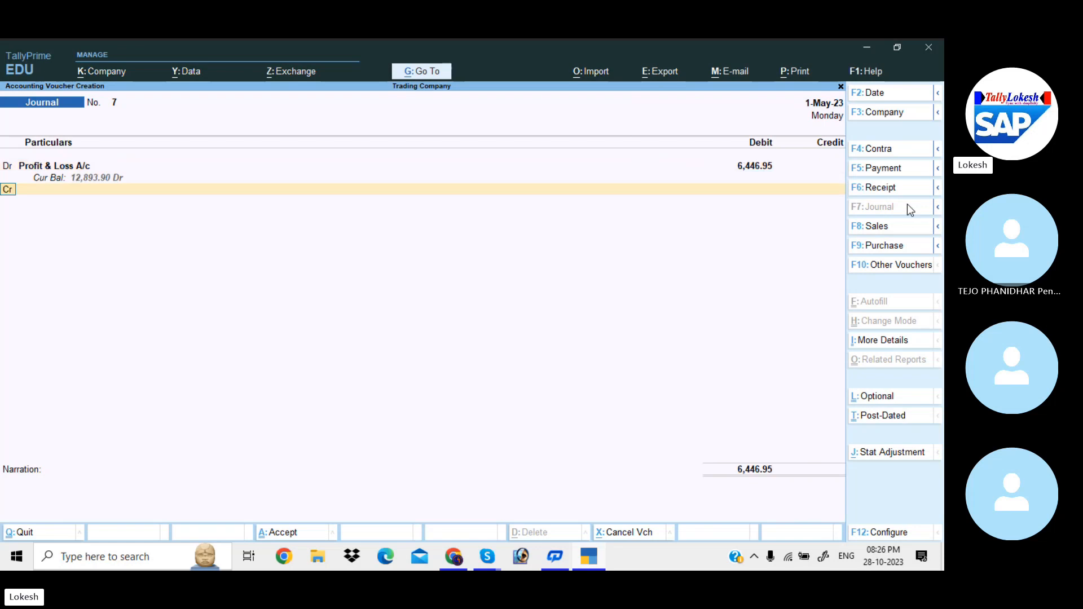
# Credit Capital with 6,446.95 against the Profit & Loss A/c debit and save the journal without a narration
pyautogui.press('Return')
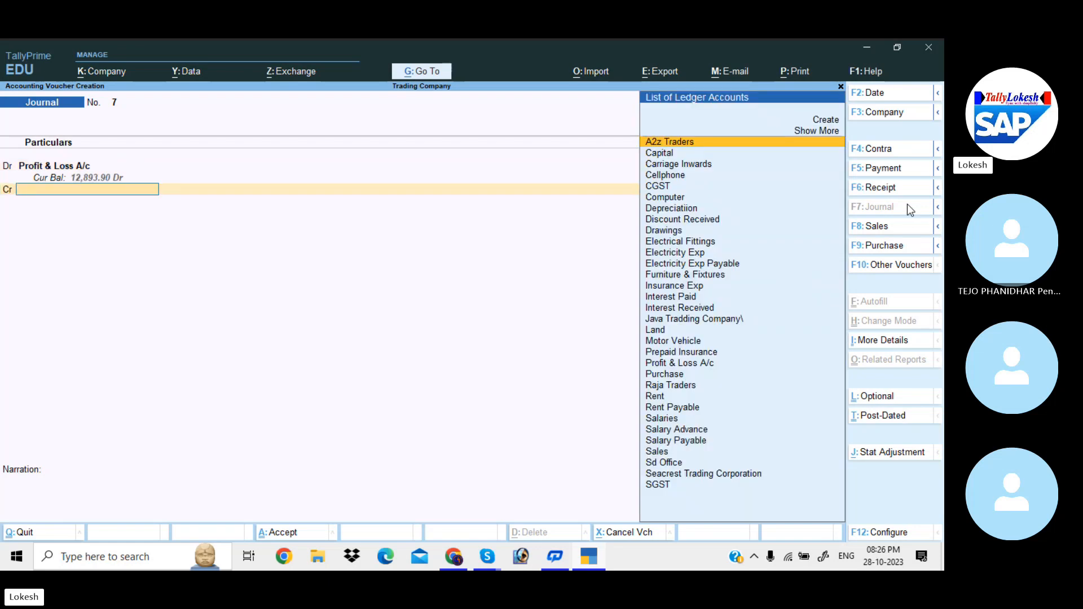
pyautogui.write('cap')
pyautogui.press('Return')
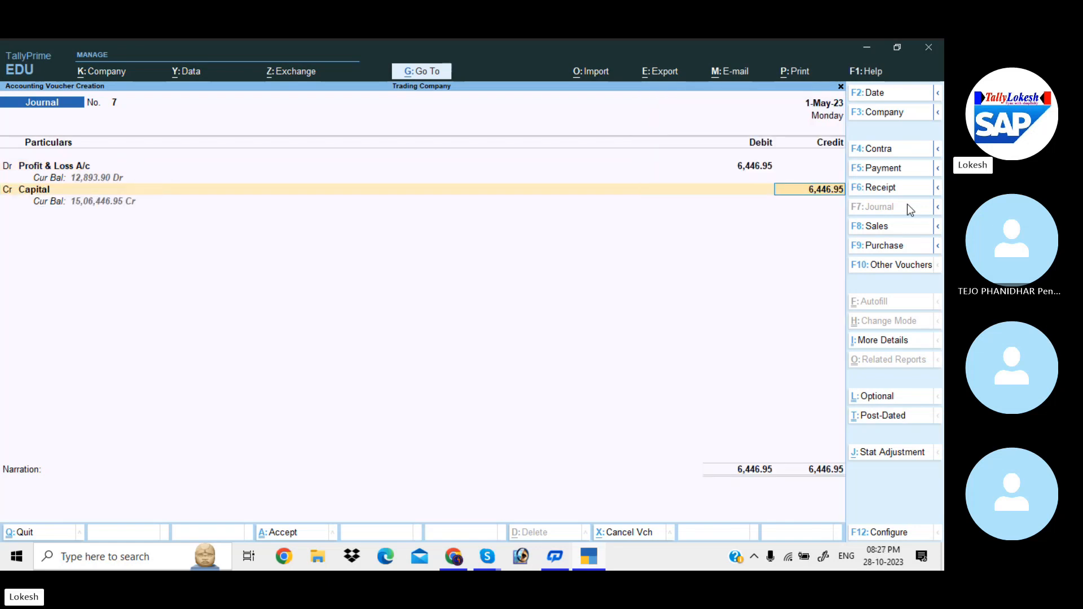
pyautogui.press('Return')
pyautogui.press('Return')
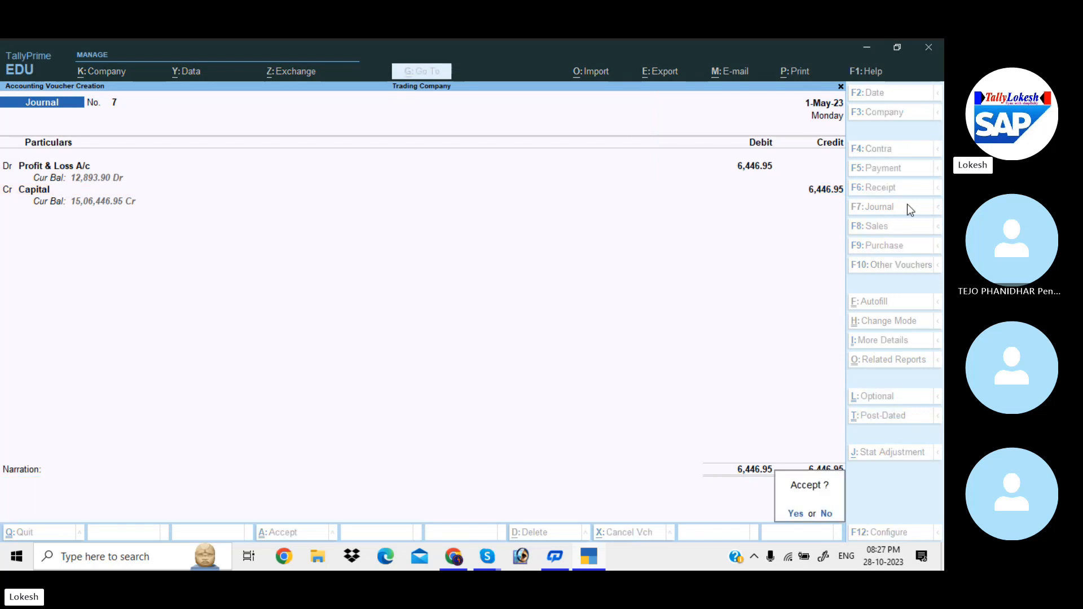
pyautogui.press('y')
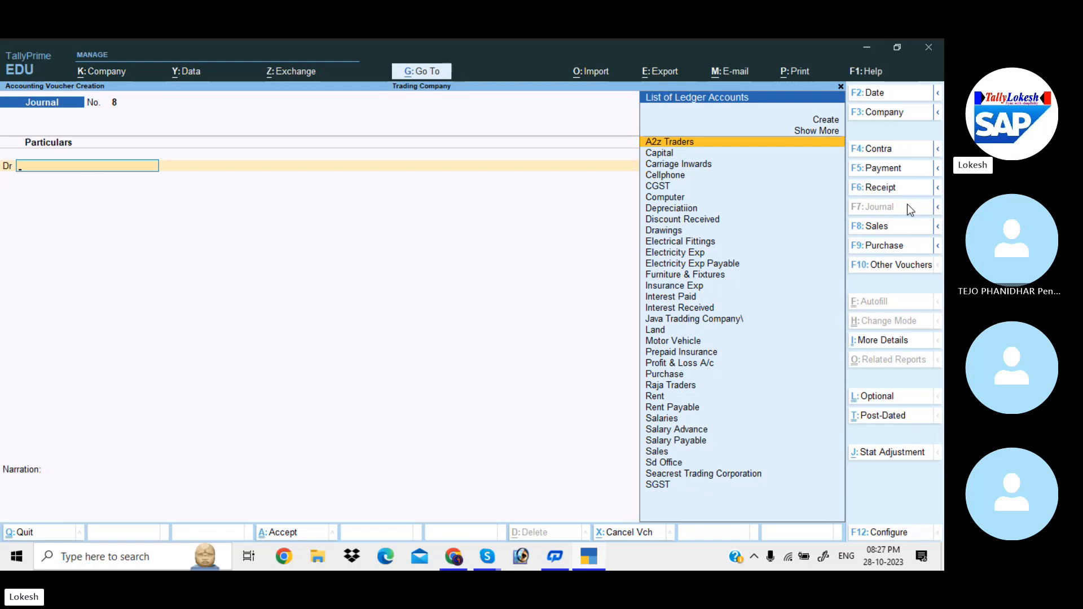
# Leave voucher entry and examine the company's Balance Sheet, including the Profit & Loss A/c and capital figures
pyautogui.press('Escape')
pyautogui.press('y')
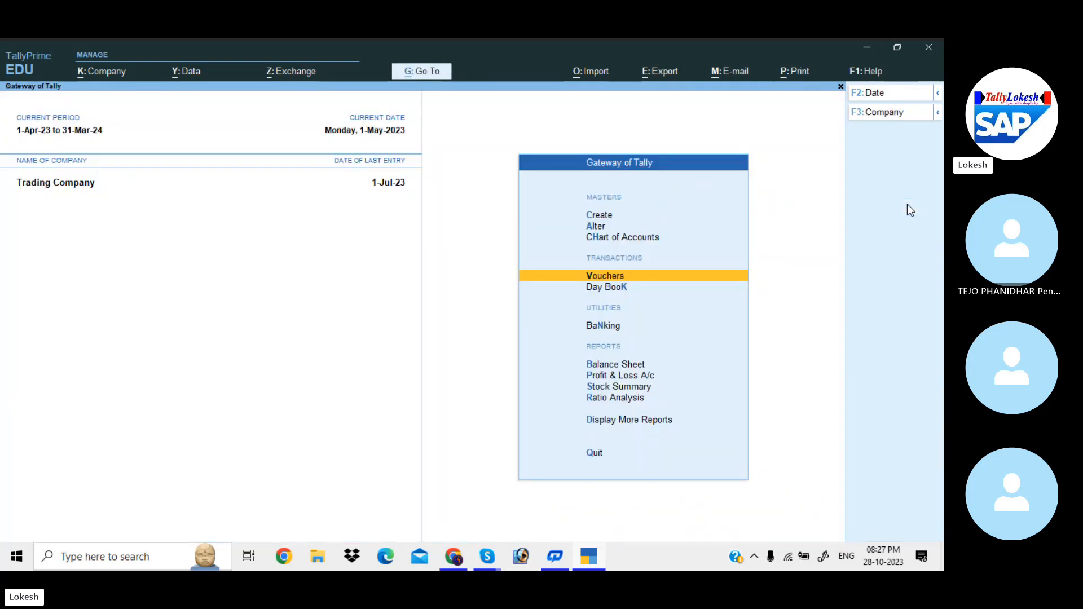
pyautogui.press('Down')
pyautogui.press('Down')
pyautogui.press('Down')
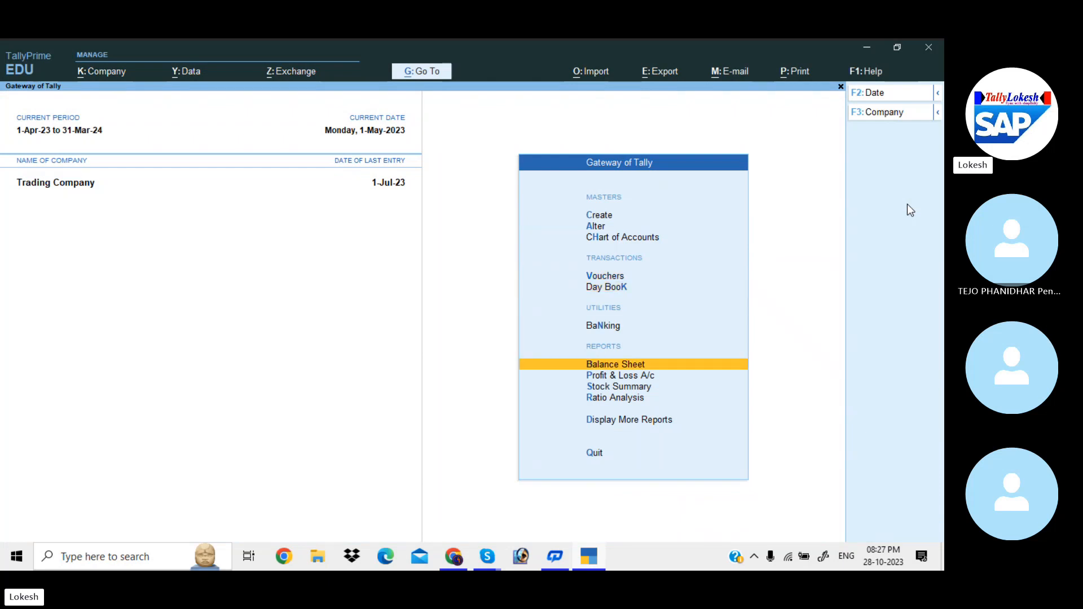
pyautogui.press('Return')
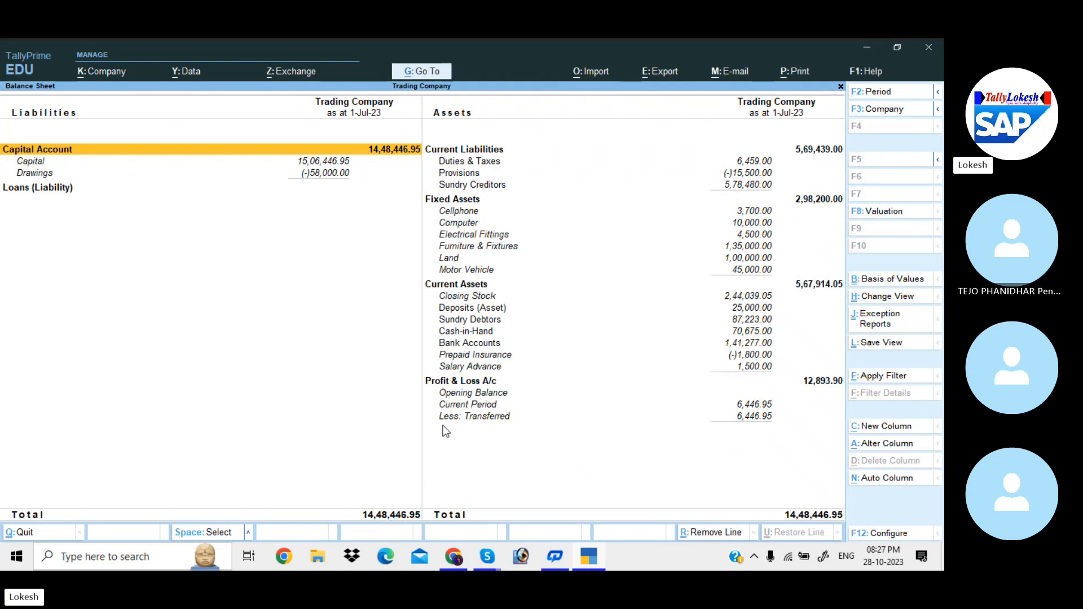
pyautogui.press('Escape')
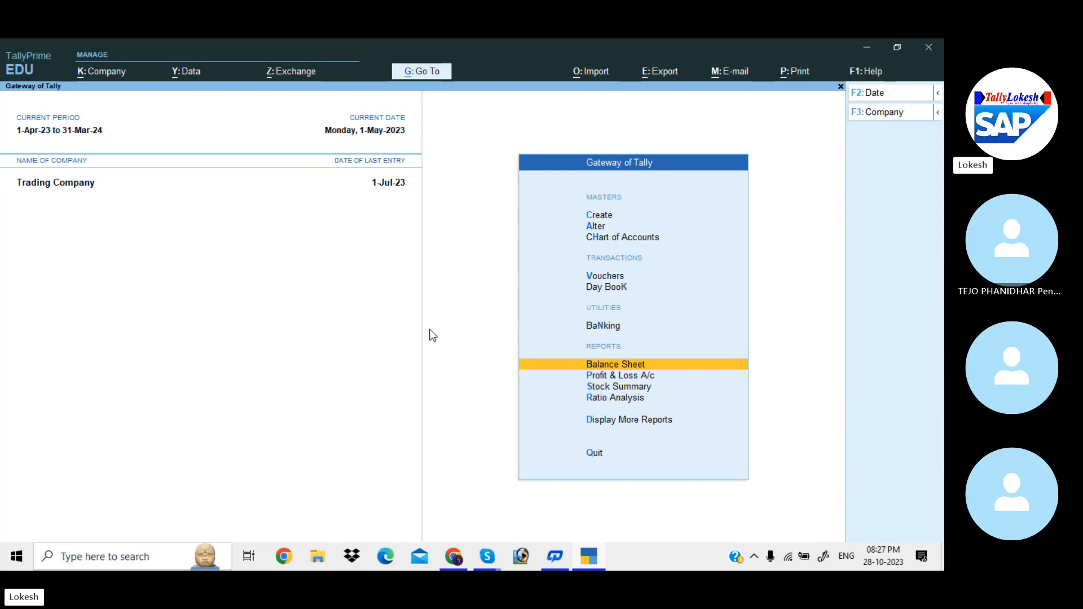
pyautogui.press('Return')
pyautogui.hotkey('alt', 'F5')
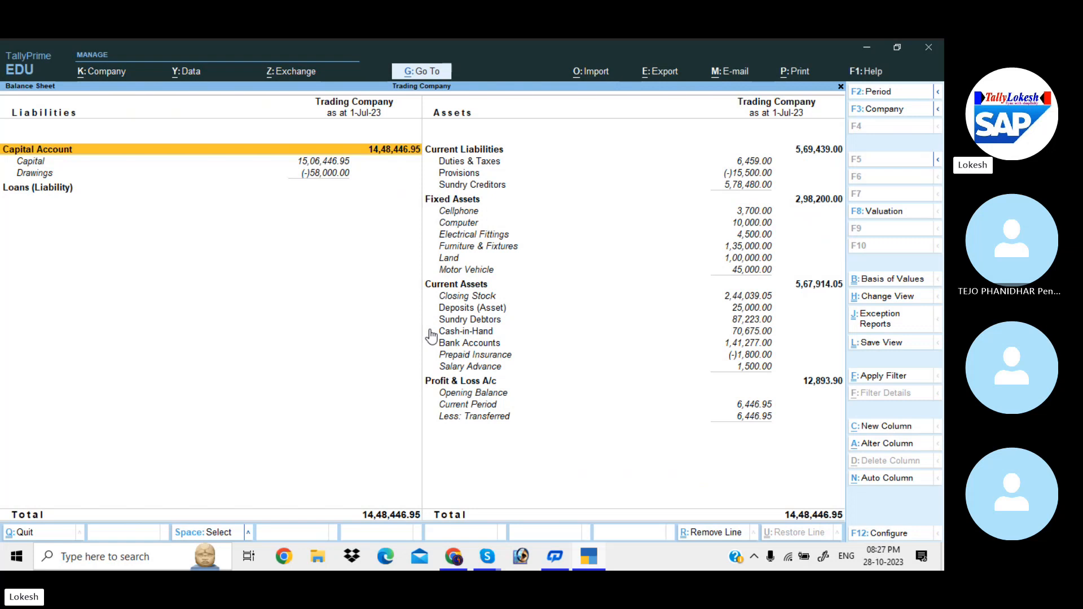
pyautogui.press('Escape')
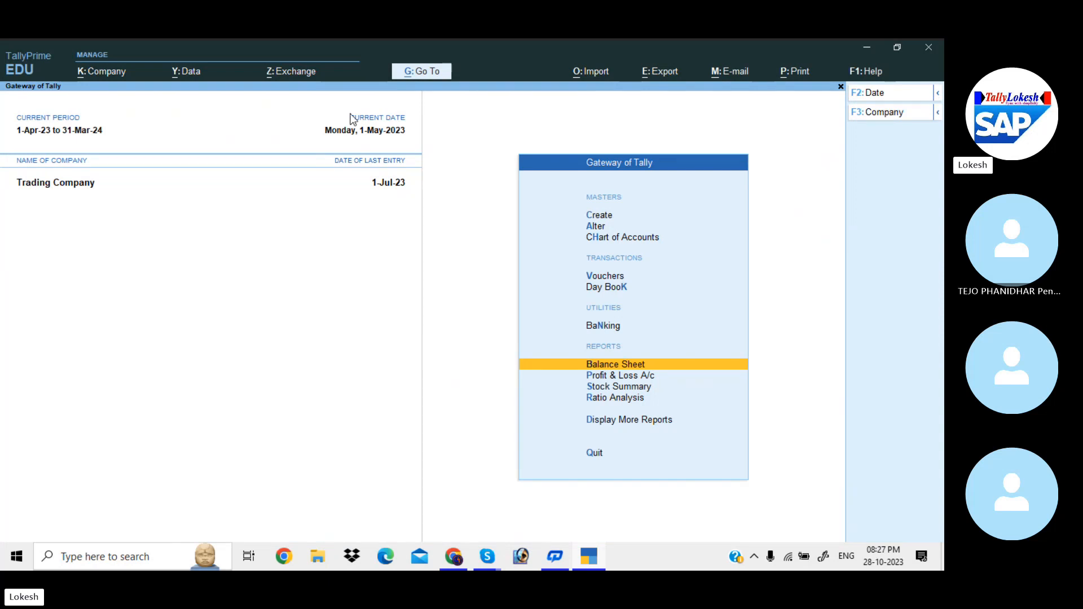
# Split the data of Trading Company from 1-Apr-24 into two companies
pyautogui.click(197, 79)
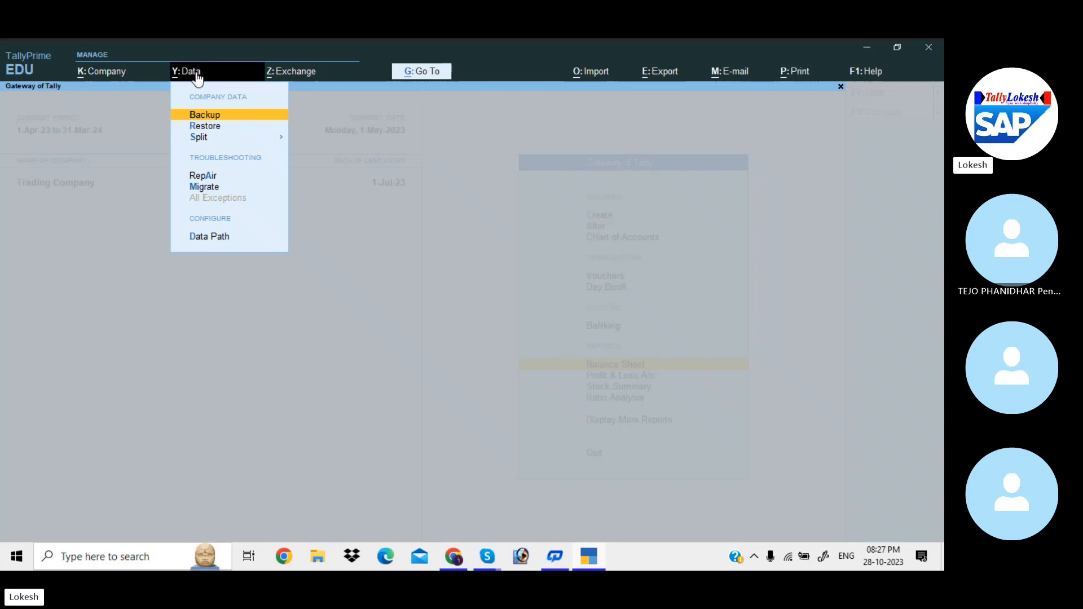
pyautogui.click(280, 141)
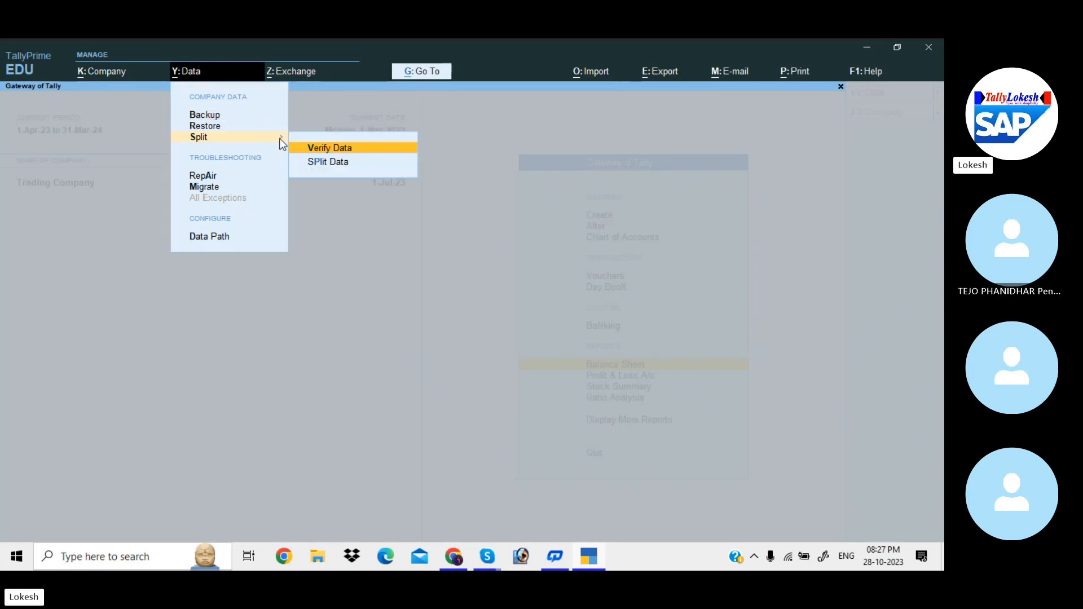
pyautogui.click(320, 165)
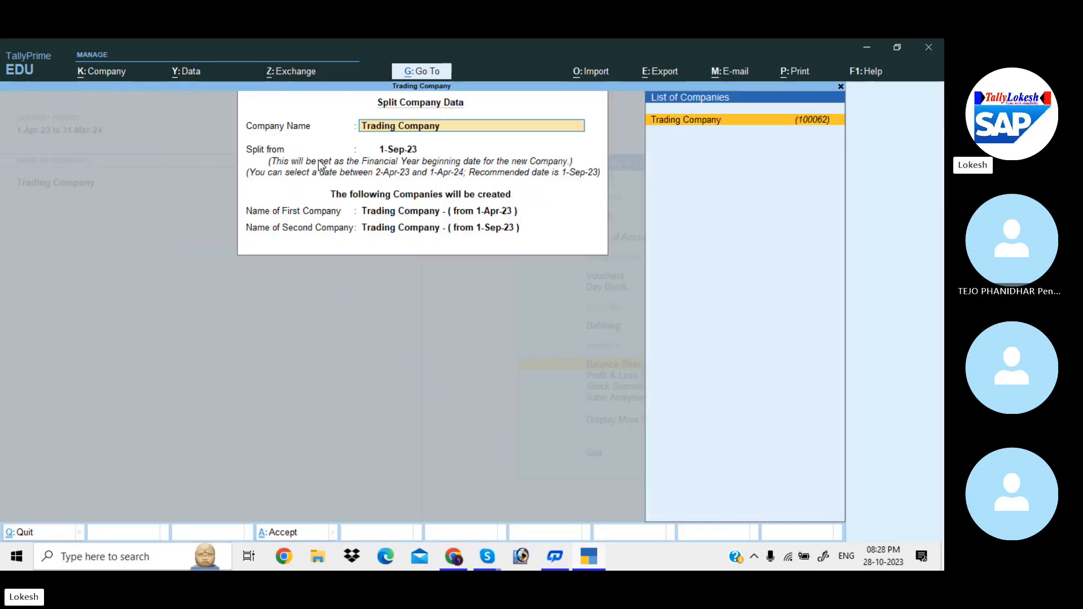
pyautogui.press('Return')
pyautogui.write('1')
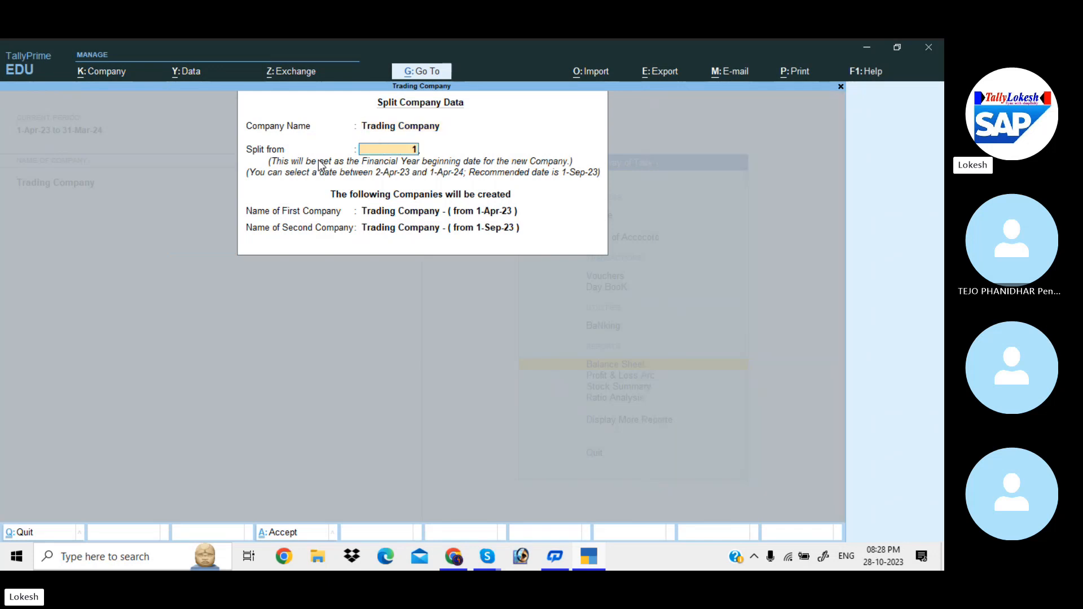
pyautogui.write('-4-24')
pyautogui.press('Return')
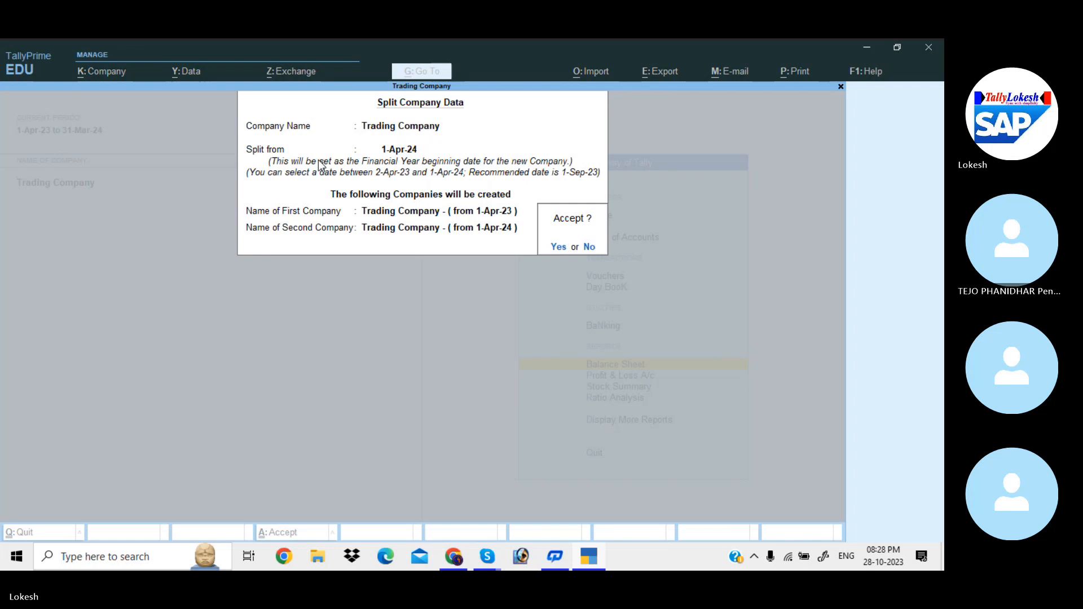
pyautogui.press('Return')
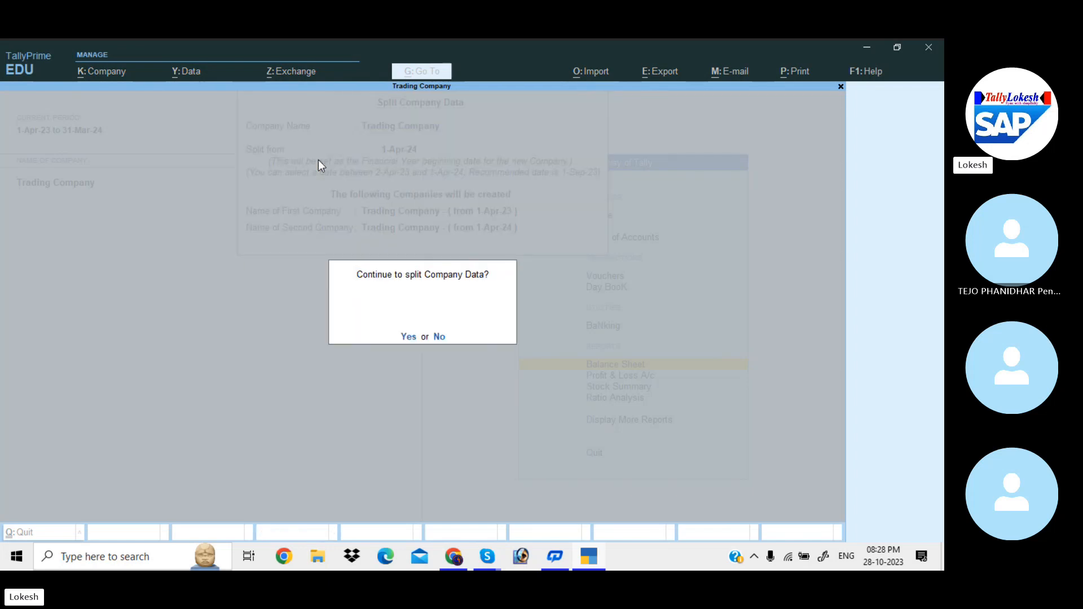
pyautogui.click(409, 336)
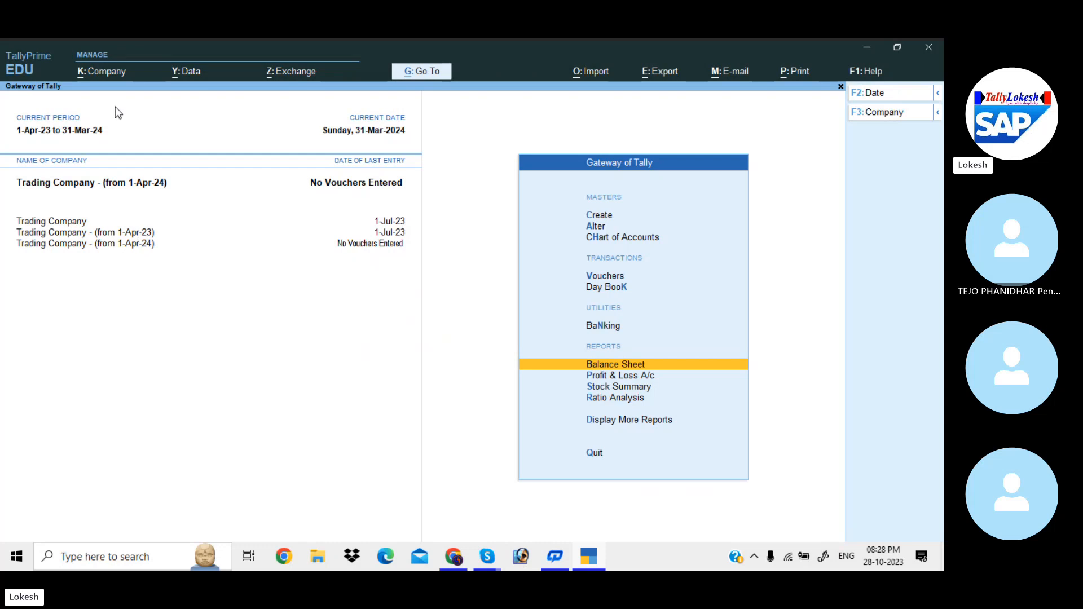
# Delete the split company Trading Company - (from 1-Apr-23)
pyautogui.click(112, 72)
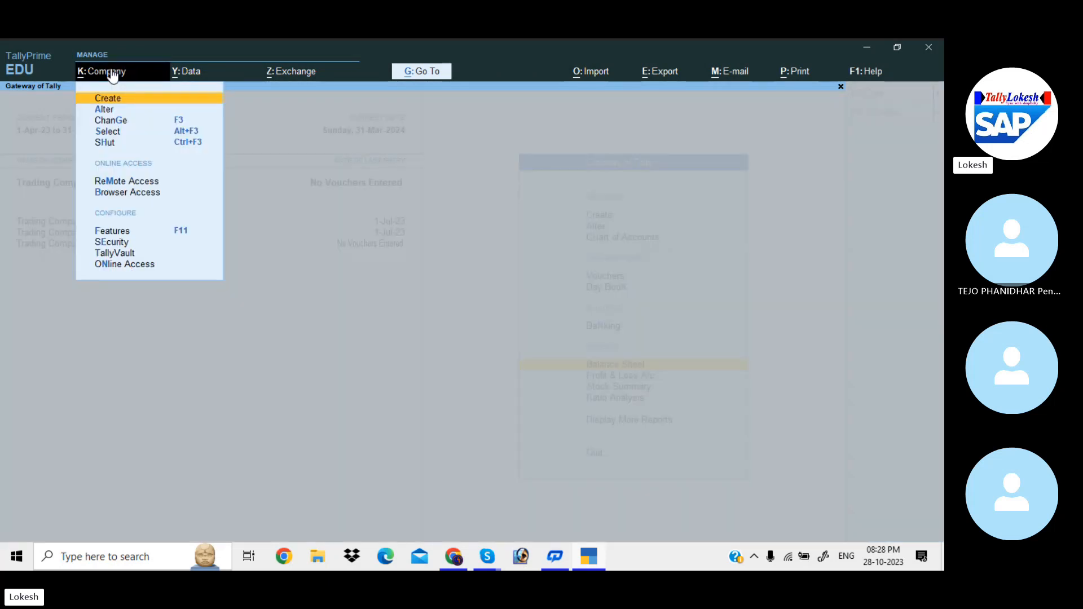
pyautogui.press('Down')
pyautogui.press('Return')
pyautogui.press('Up')
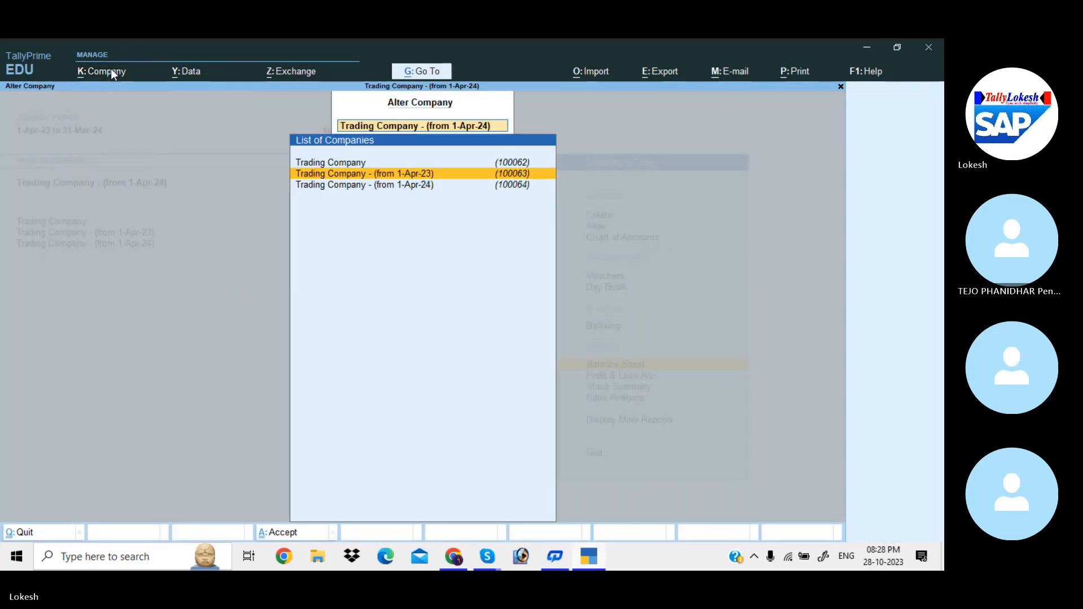
pyautogui.press('Return')
pyautogui.hotkey('alt', 'd')
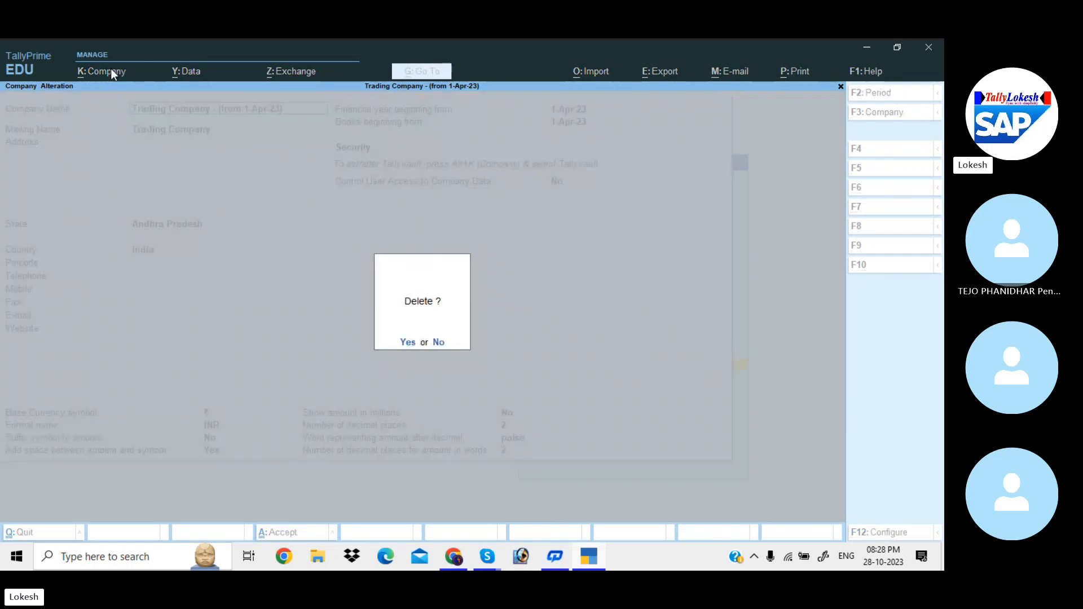
pyautogui.press('y')
pyautogui.press('y')
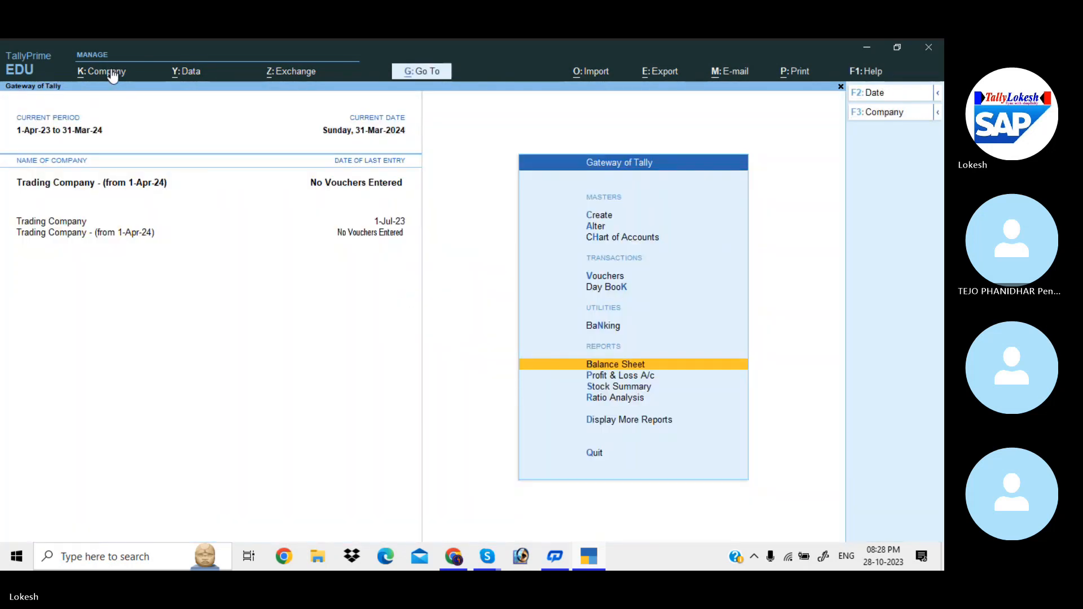
# Rename the original Trading Company as Trading Company (23-24) and save the company alteration
pyautogui.click(112, 74)
pyautogui.press('Down')
pyautogui.press('Return')
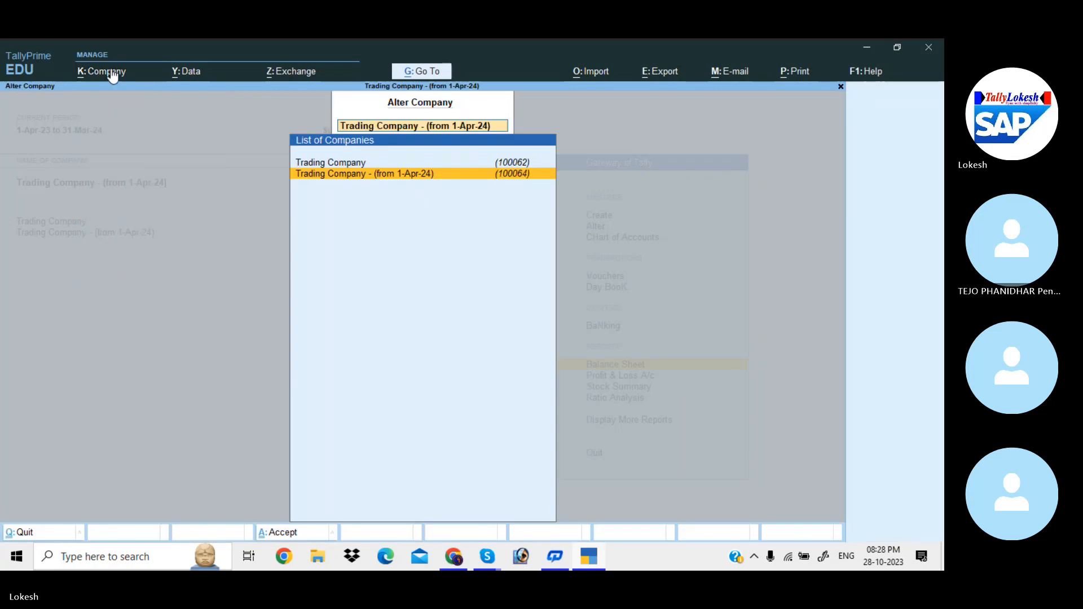
pyautogui.press('Up')
pyautogui.press('Return')
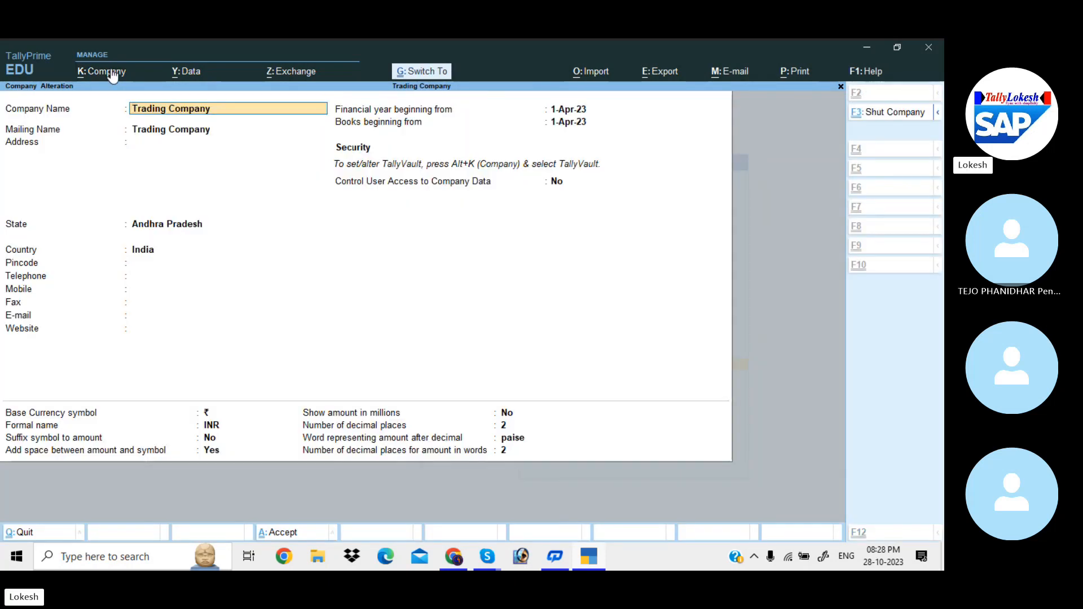
pyautogui.write('(')
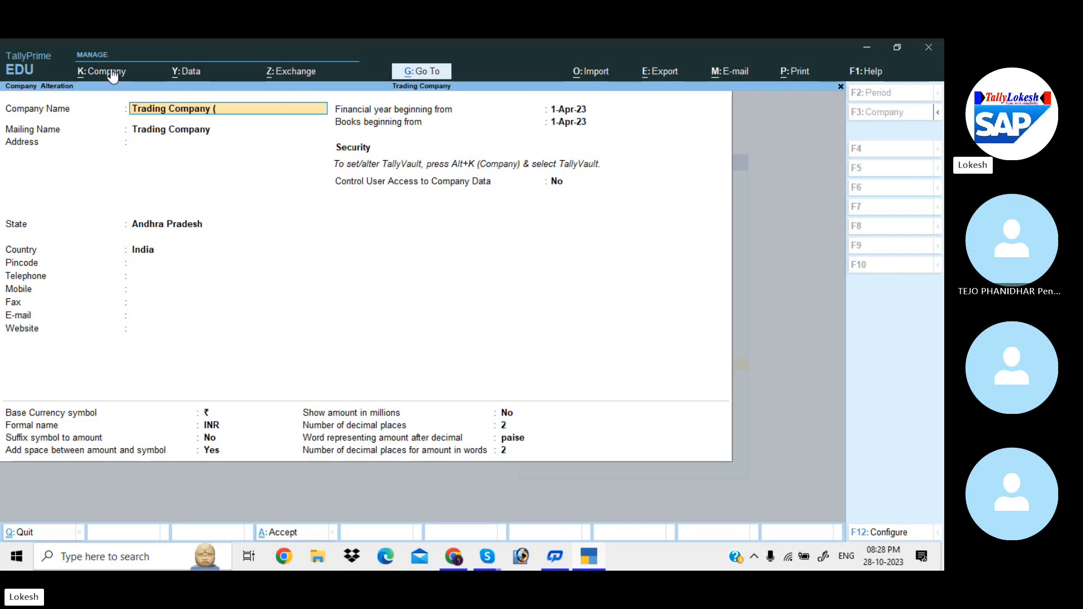
pyautogui.write('23-24)')
pyautogui.press('Return')
pyautogui.hotkey('ctrl', 'a')
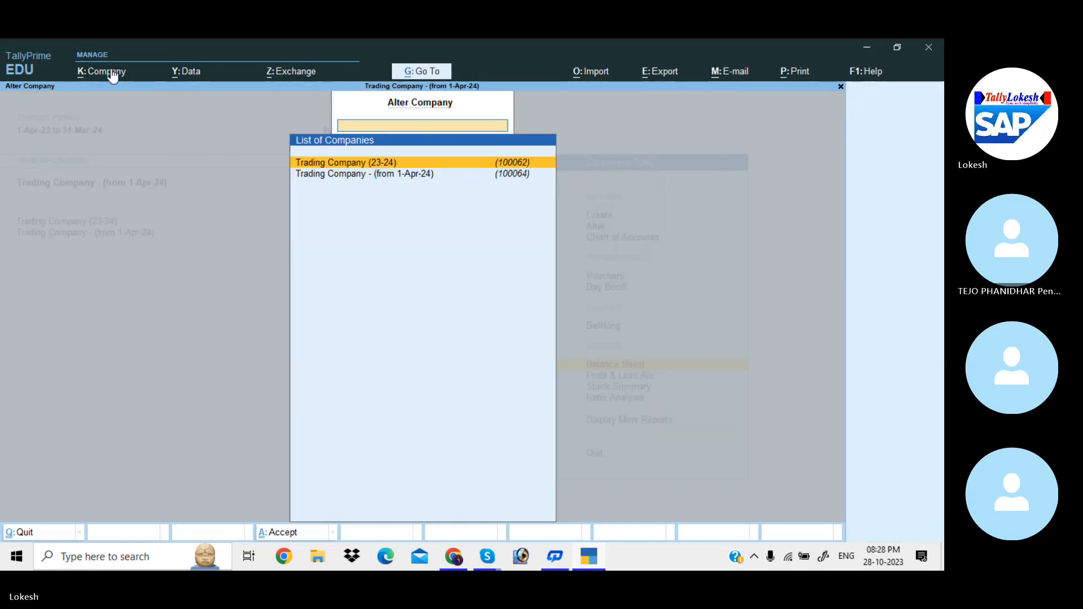
# Rename Trading Company - (from 1-Apr-24) as Trading Company (24-25), save it and leave company alteration
pyautogui.press('Down')
pyautogui.press('Return')
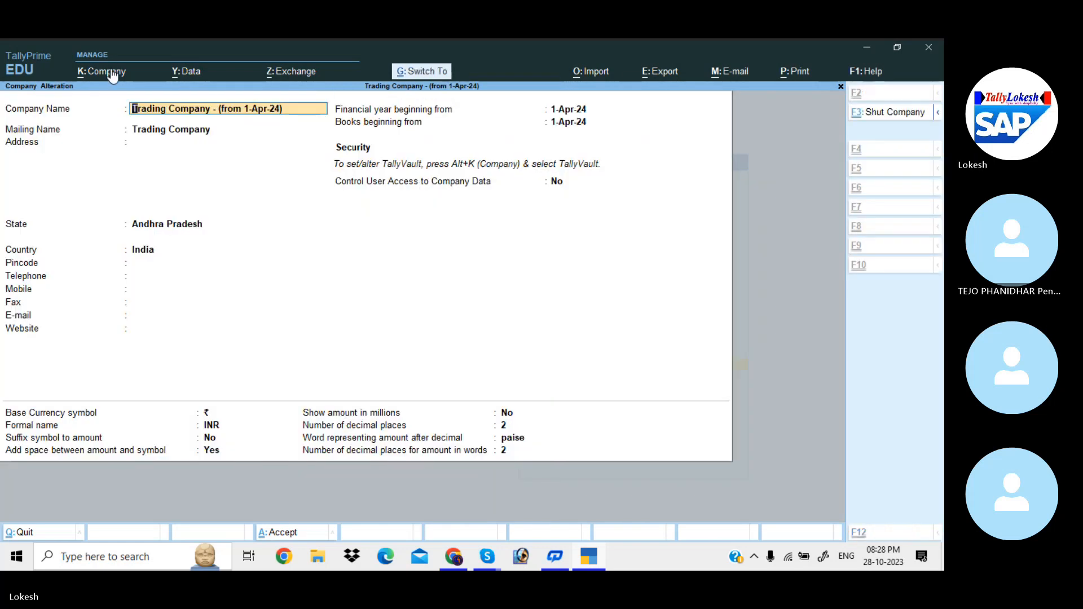
pyautogui.hotkey('ctrl', 'Right')
pyautogui.hotkey('ctrl', 'Right')
pyautogui.hotkey('ctrl', 'Right')
pyautogui.hotkey('ctrl', 'Right')
pyautogui.hotkey('ctrl', 'Right')
pyautogui.hotkey('ctrl', 'Right')
pyautogui.hotkey('ctrl', 'Right')
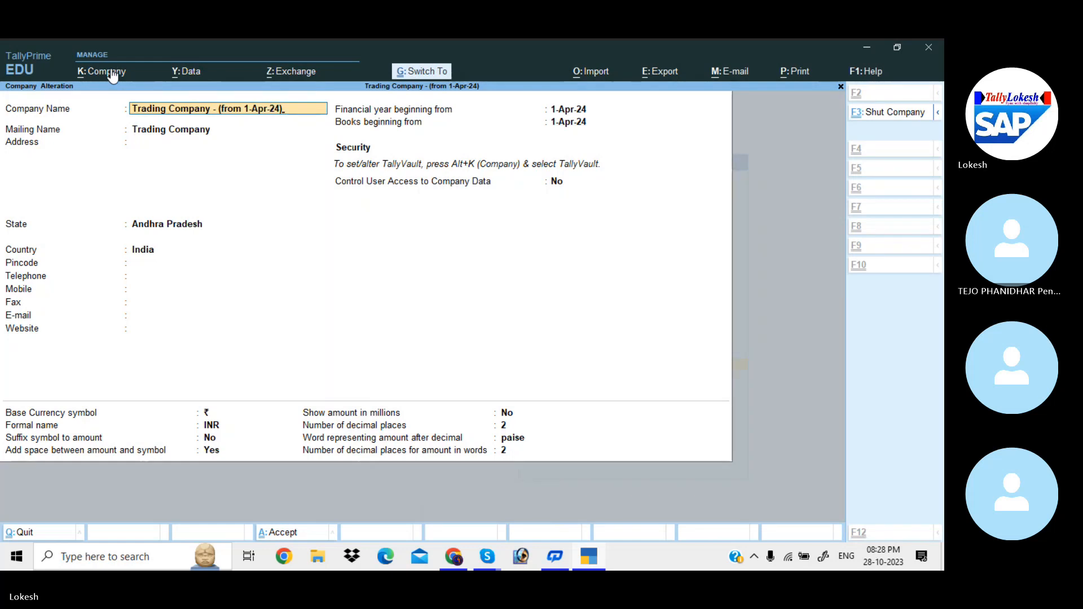
pyautogui.press('BackSpace')
pyautogui.press('BackSpace')
pyautogui.press('BackSpace')
pyautogui.press('BackSpace')
pyautogui.press('BackSpace')
pyautogui.press('BackSpace')
pyautogui.press('BackSpace')
pyautogui.press('BackSpace')
pyautogui.press('BackSpace')
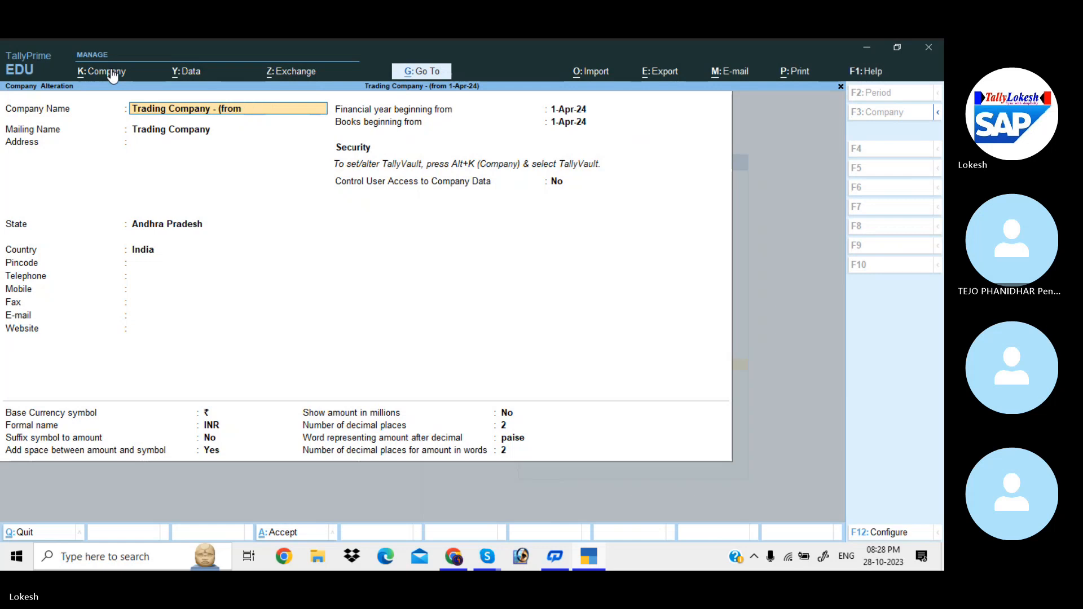
pyautogui.press('BackSpace')
pyautogui.press('BackSpace')
pyautogui.press('BackSpace')
pyautogui.press('BackSpace')
pyautogui.press('BackSpace')
pyautogui.write('(')
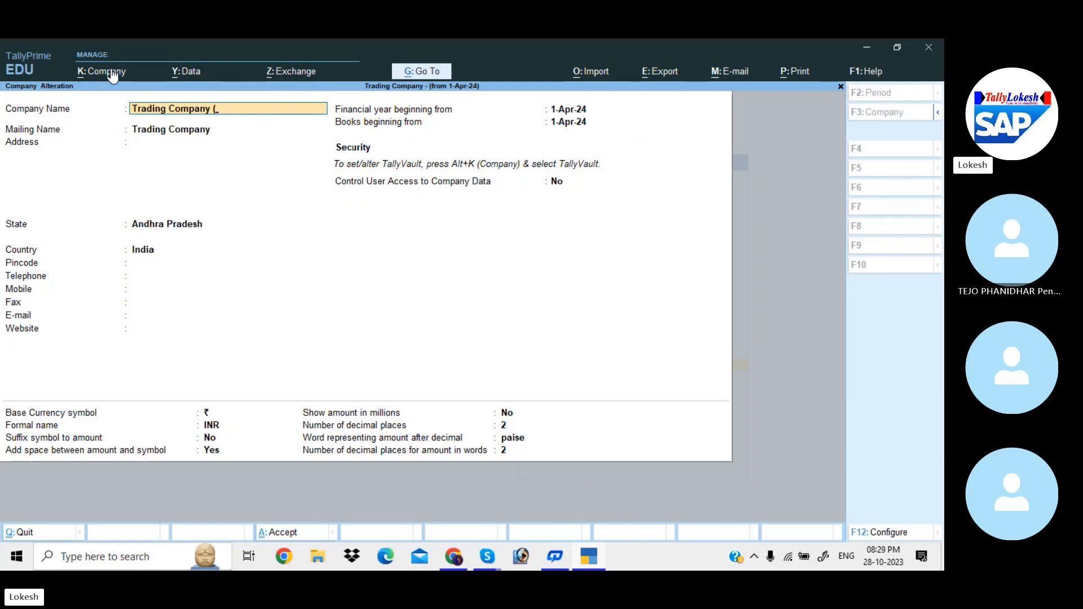
pyautogui.write('24-25)')
pyautogui.press('Return')
pyautogui.hotkey('ctrl', 'a')
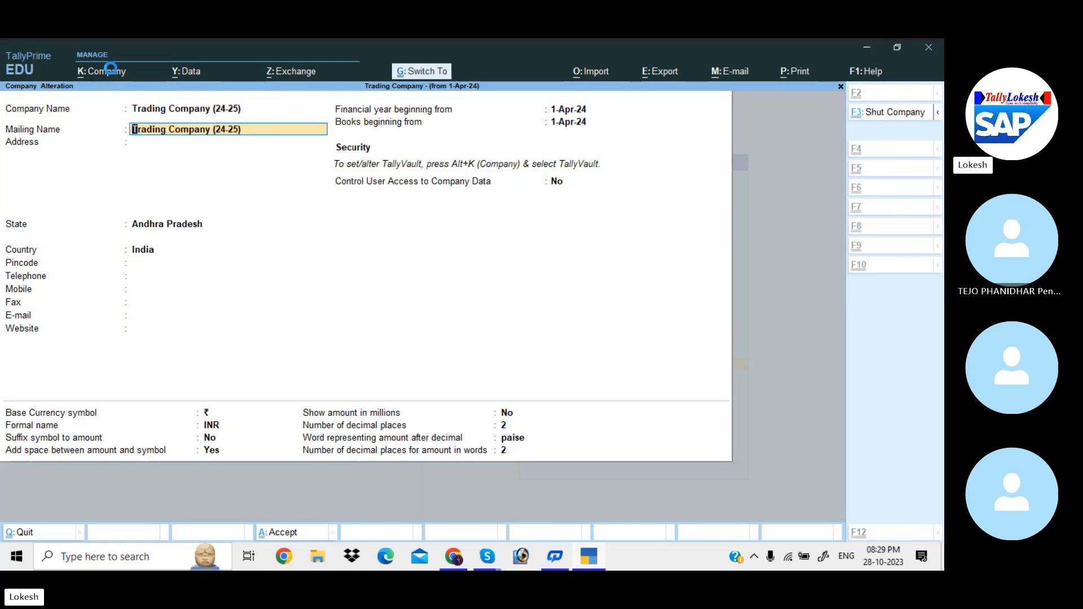
pyautogui.press('Escape')
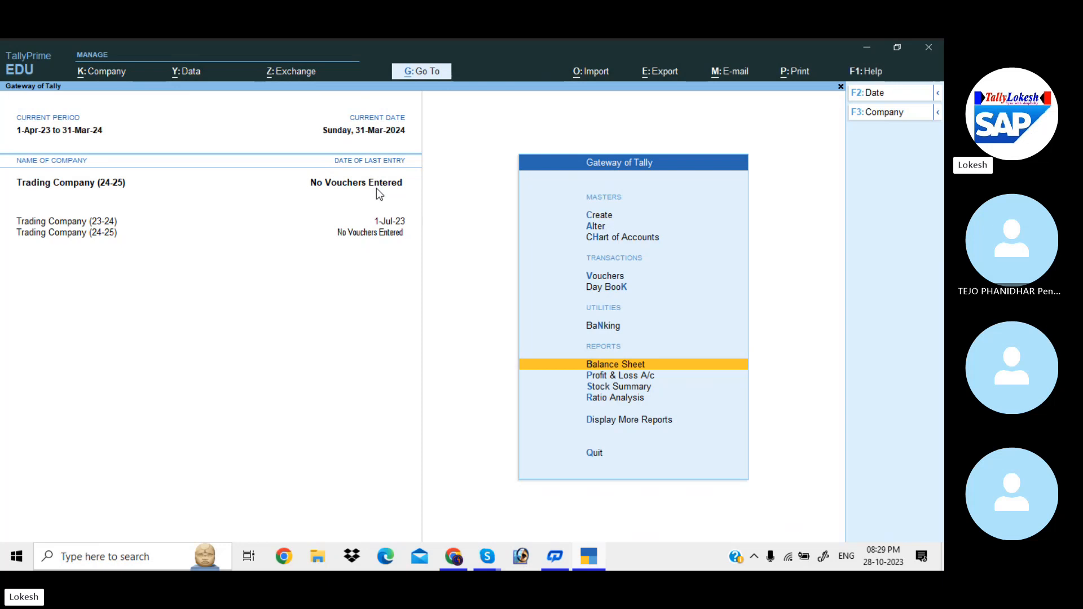
# Examine the detailed Balance Sheet of Trading Company (24-25) and return to the Gateway of Tally
pyautogui.press('Return')
pyautogui.hotkey('alt', 'F5')
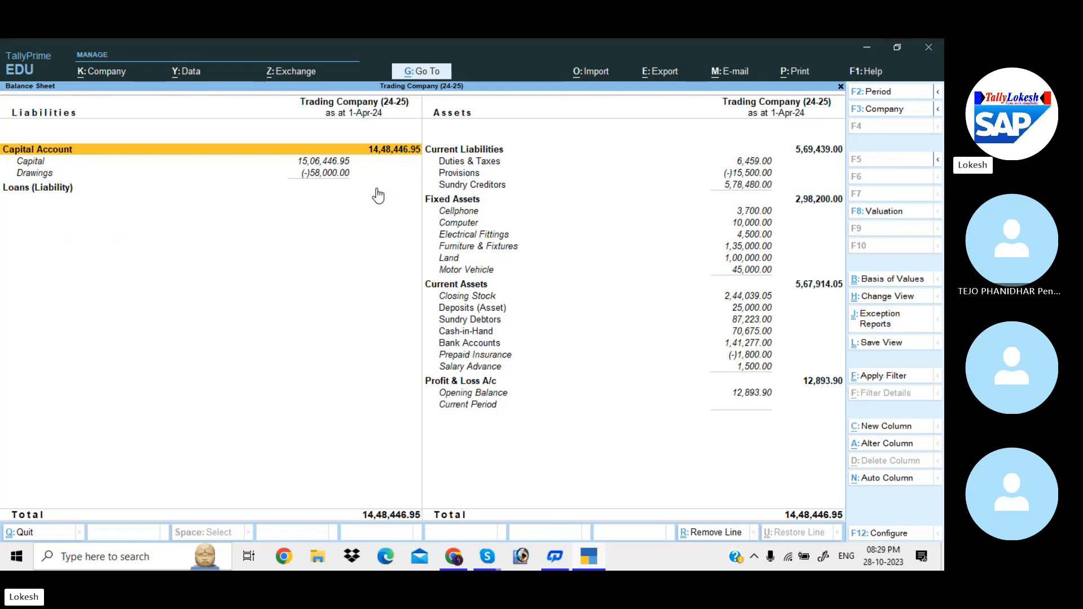
pyautogui.press('Escape')
# Open the A2z Traders ledger for alteration, check its opening balance on 1-Apr-24 and quit without saving
pyautogui.press('Down')
pyautogui.press('Down')
pyautogui.press('Down')
pyautogui.press('Down')
pyautogui.press('Down')
pyautogui.press('Down')
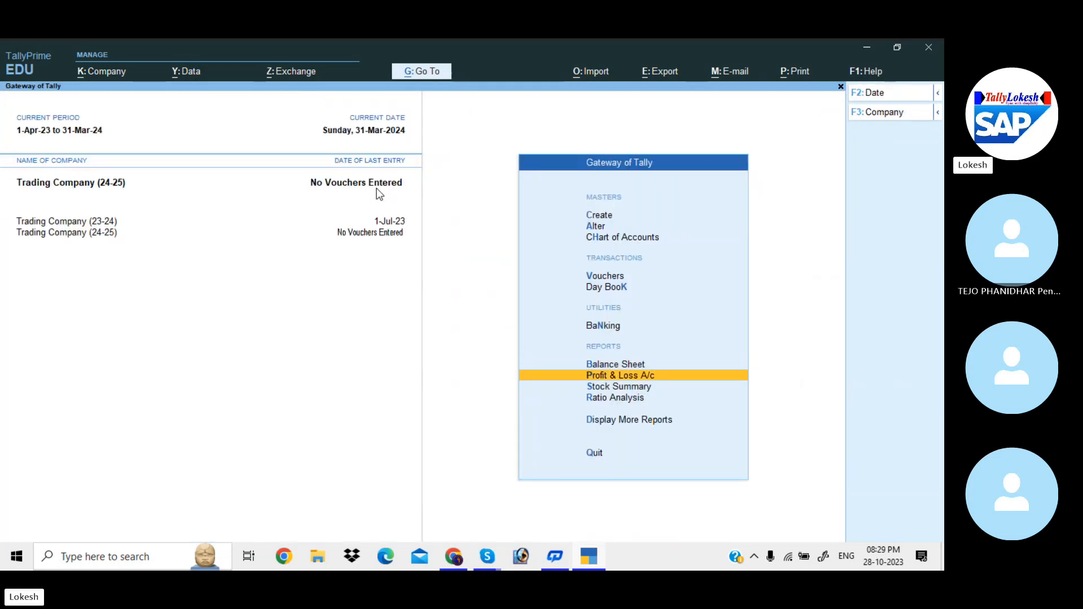
pyautogui.press('Down')
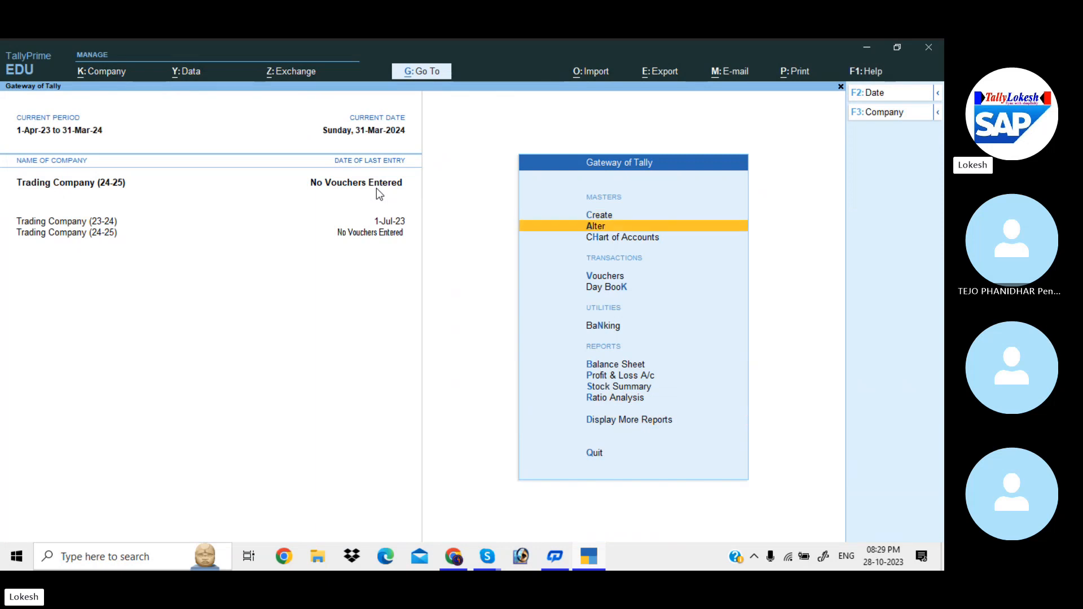
pyautogui.press('Return')
pyautogui.press('Down')
pyautogui.press('Return')
pyautogui.press('Up')
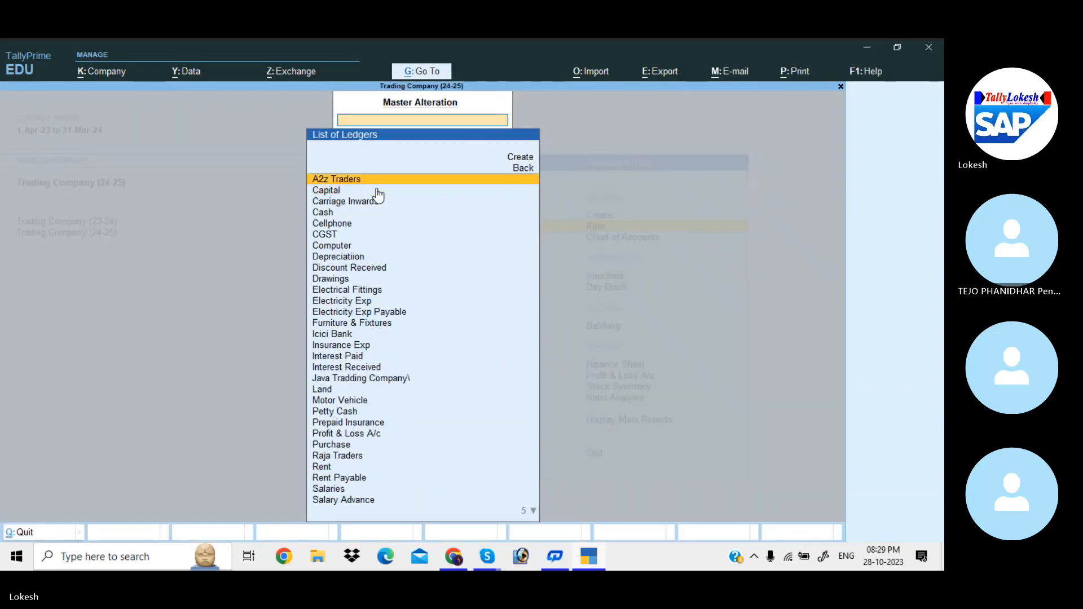
pyautogui.press('Return')
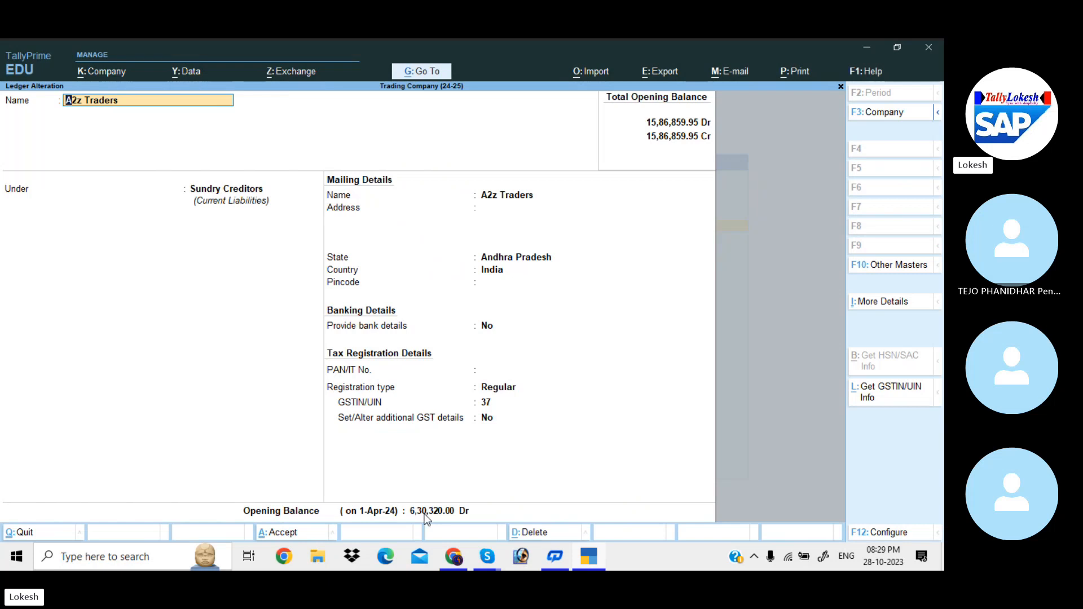
pyautogui.press('BackSpace')
pyautogui.press('Escape')
pyautogui.press('Return')
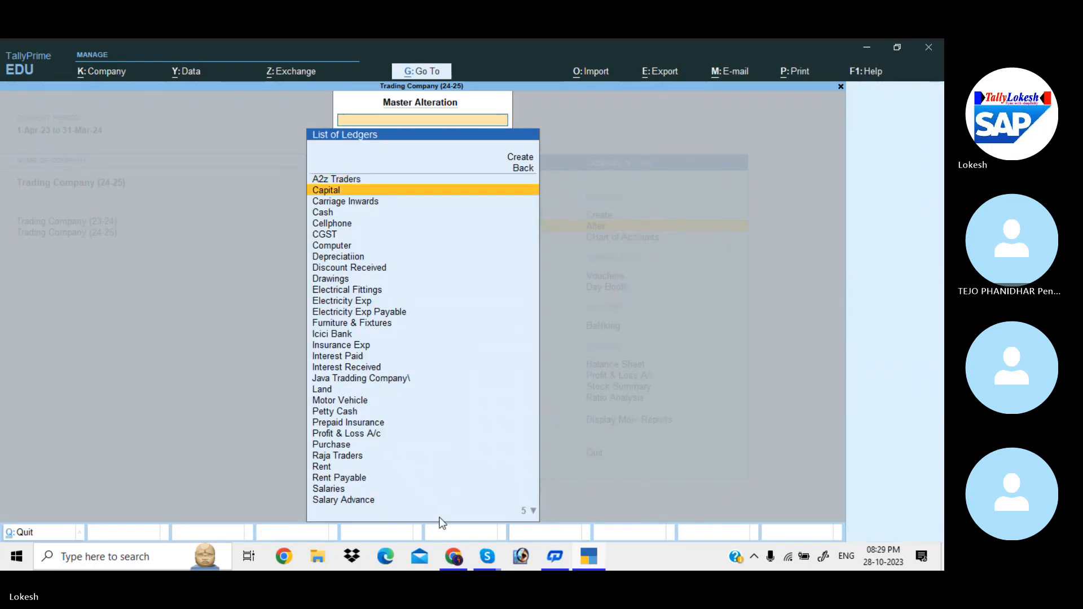
# Check the opening balances of the Capital and Carriage Inwards ledgers, quitting each without saving
pyautogui.press('Return')
pyautogui.press('BackSpace')
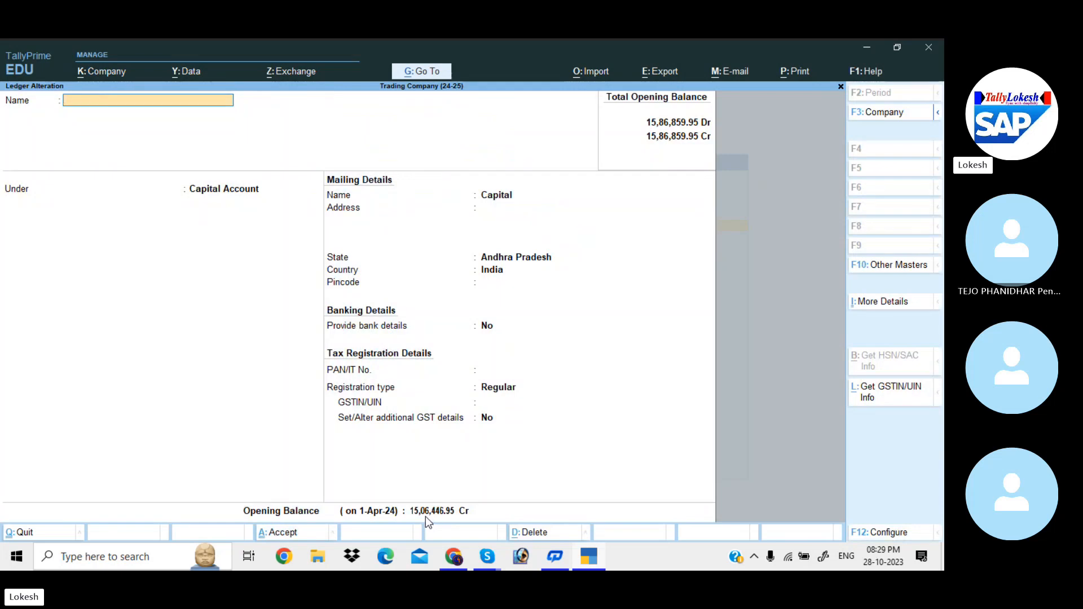
pyautogui.press('Escape')
pyautogui.press('Return')
pyautogui.press('Down')
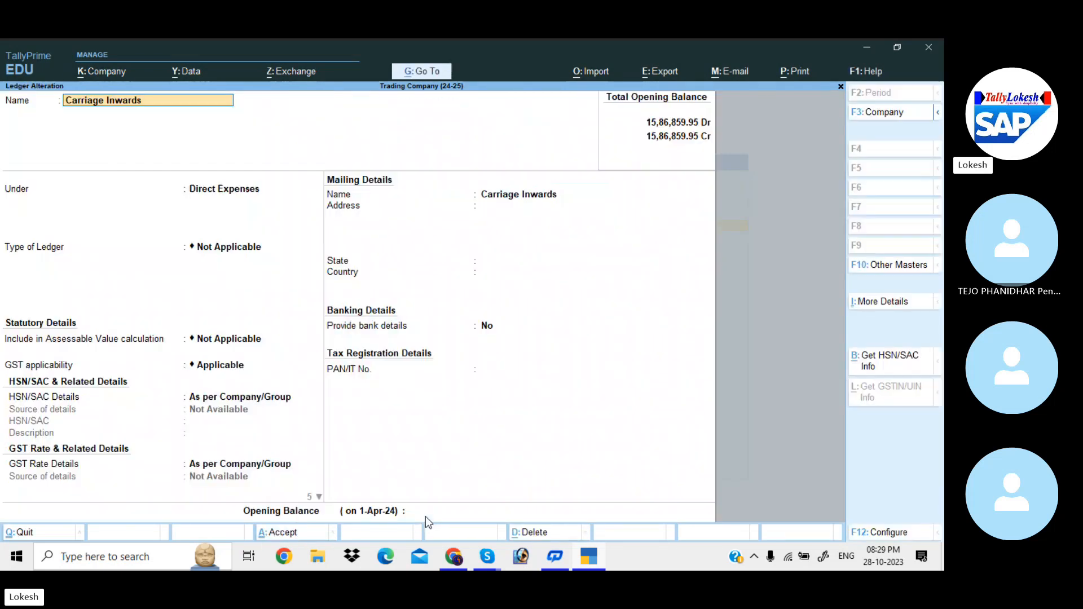
pyautogui.press('Return')
pyautogui.press('BackSpace')
pyautogui.press('Escape')
pyautogui.press('Return')
# Open the Cellphone ledger, clear its opening balance on 1-Apr-24 and quit without saving the change
pyautogui.press('Down')
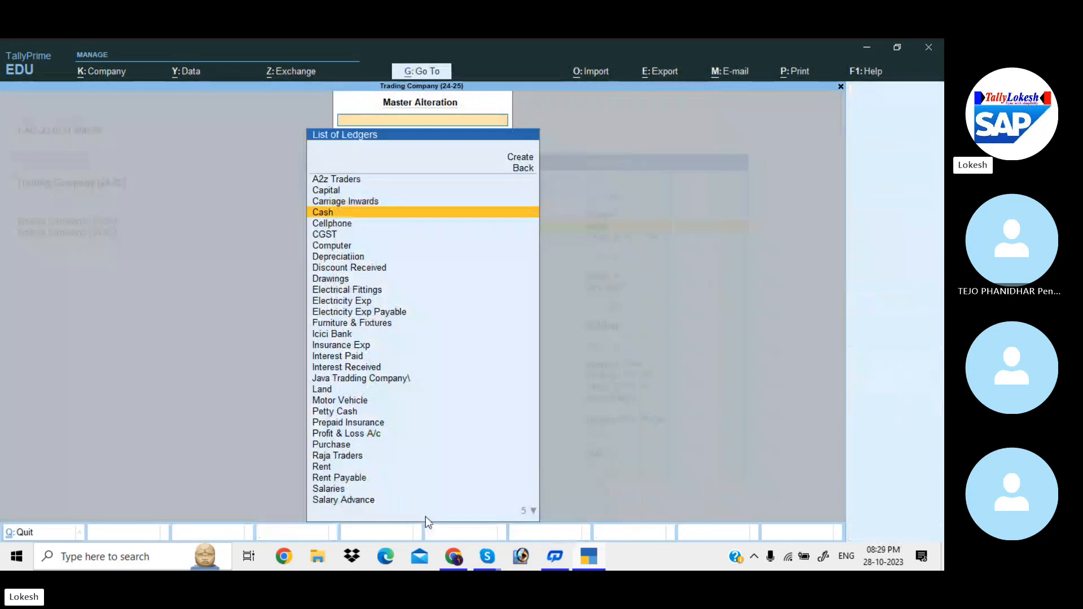
pyautogui.press('Down')
pyautogui.press('Return')
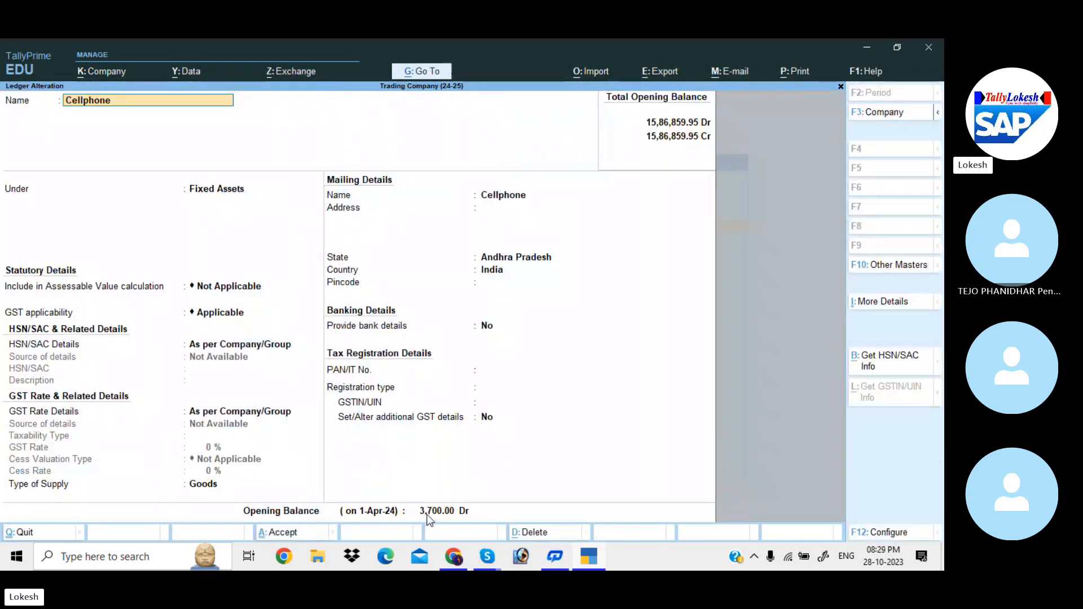
pyautogui.click(426, 514)
pyautogui.press('BackSpace')
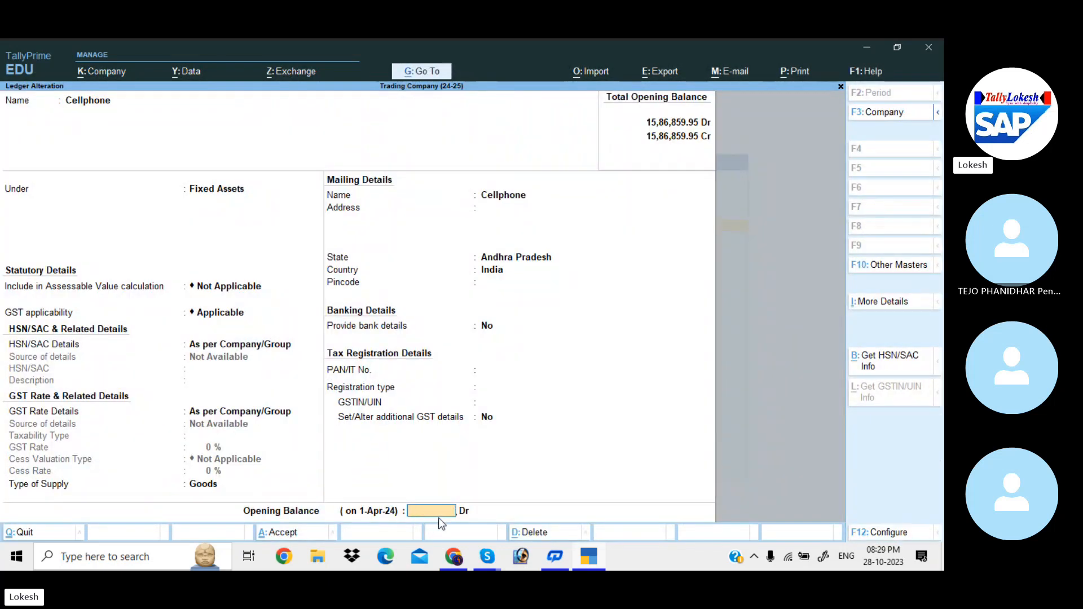
pyautogui.press('Escape')
pyautogui.press('y')
# Open the Computer ledger, clear its opening balance on 1-Apr-24 and quit without saving the change
pyautogui.press('Down')
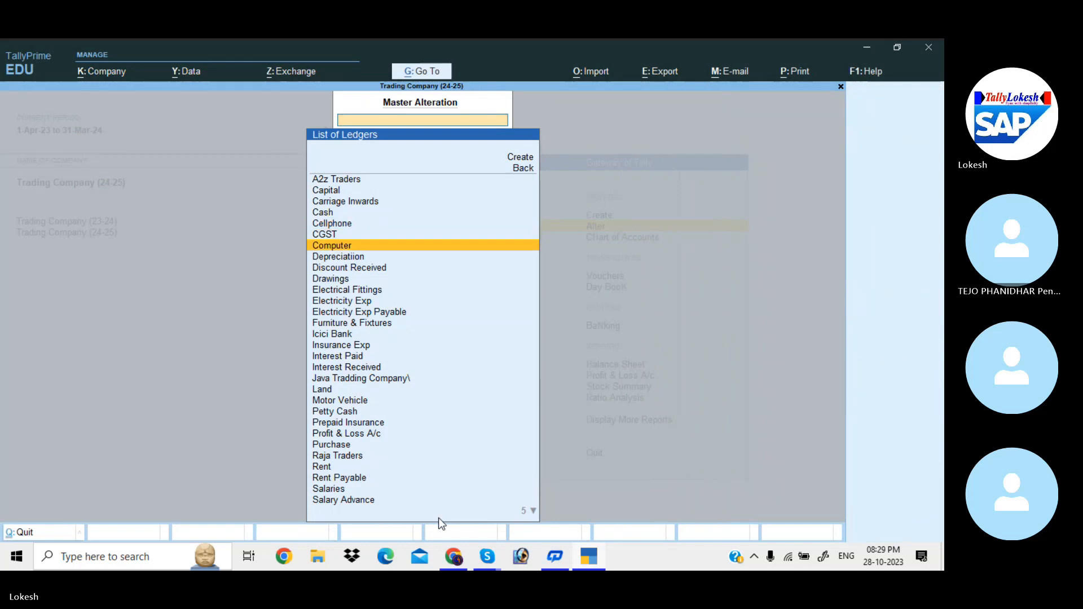
pyautogui.press('Return')
pyautogui.click(438, 516)
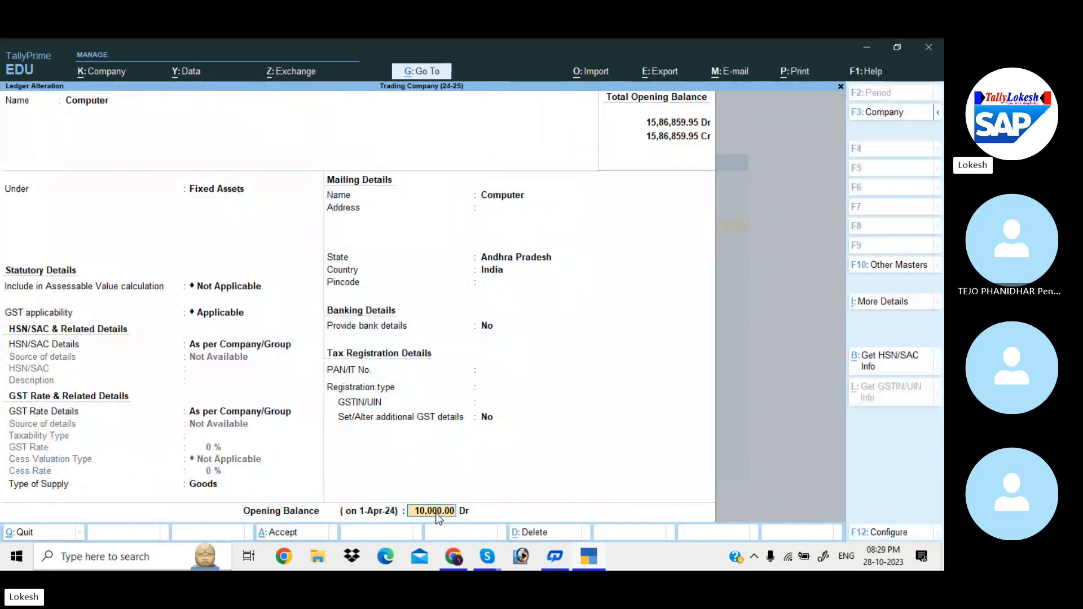
pyautogui.press('BackSpace')
pyautogui.press('Escape')
pyautogui.press('y')
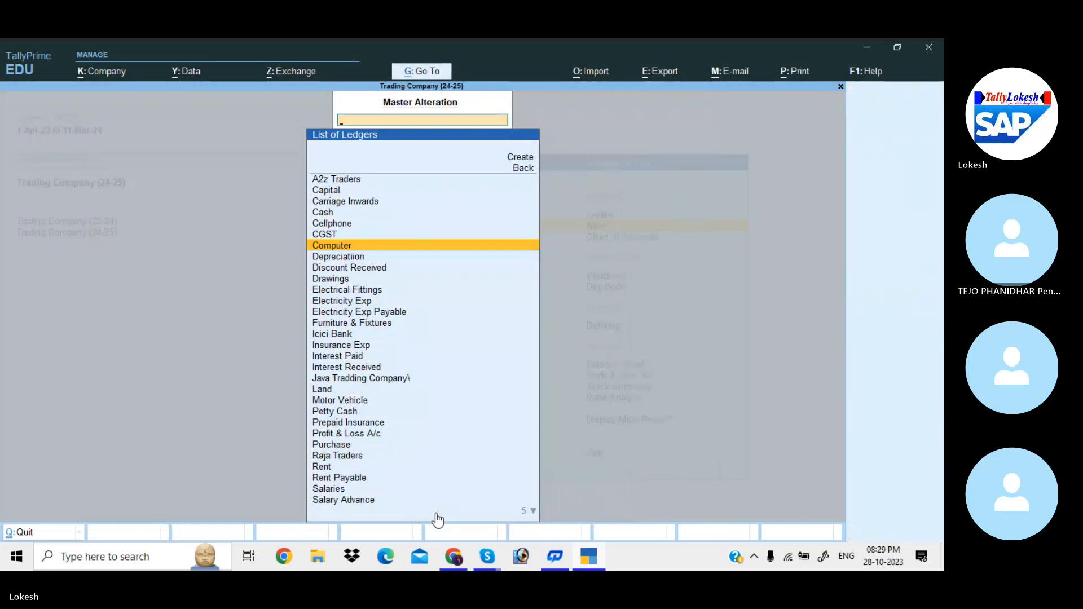
# Check the Depreciatiion ledger's opening balance and leave ledger alteration for the Gateway of Tally
pyautogui.press('Down')
pyautogui.press('Return')
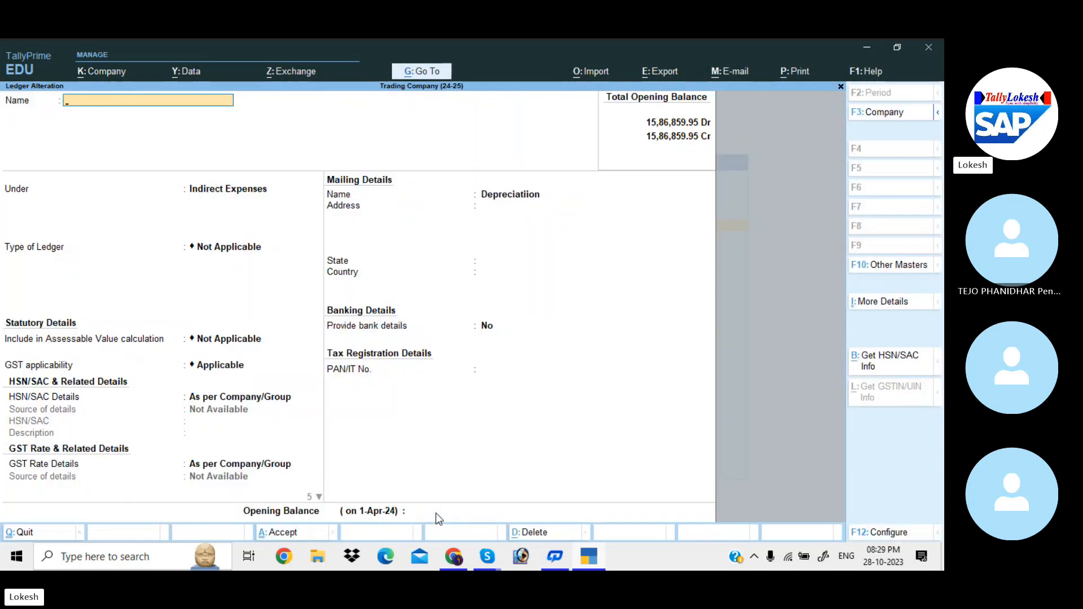
pyautogui.press('Escape')
pyautogui.press('Escape')
pyautogui.press('Escape')
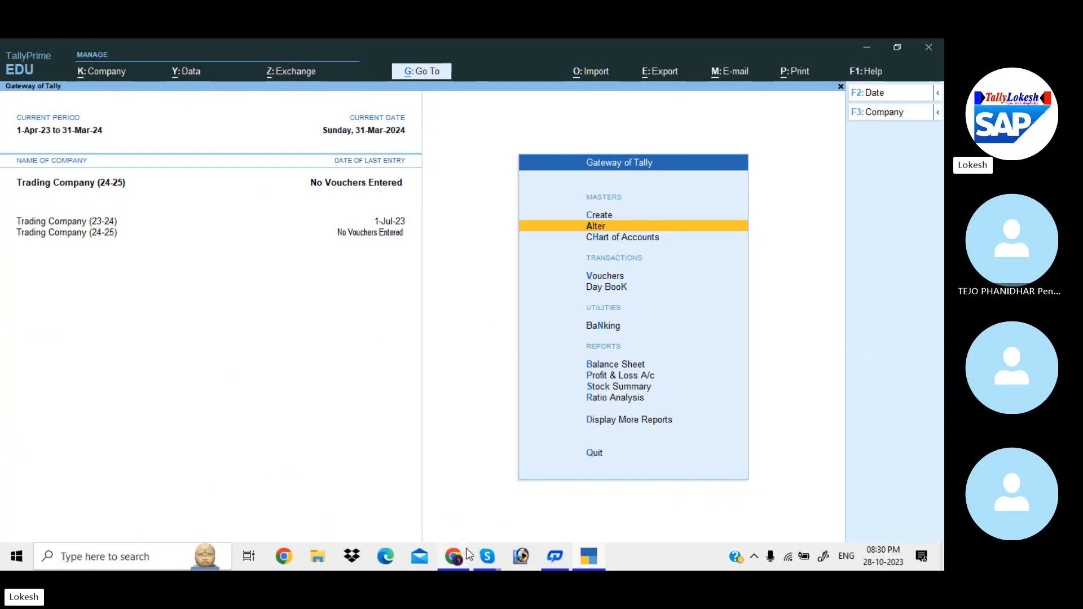
# Switch to the Skype call window
pyautogui.click(486, 556)
pyautogui.click(473, 520)
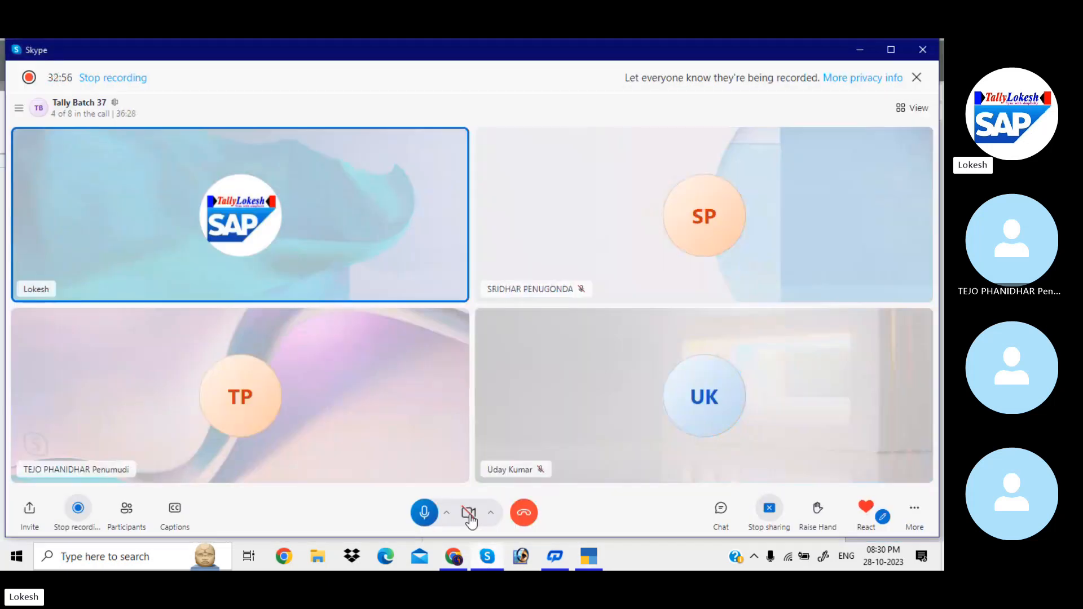